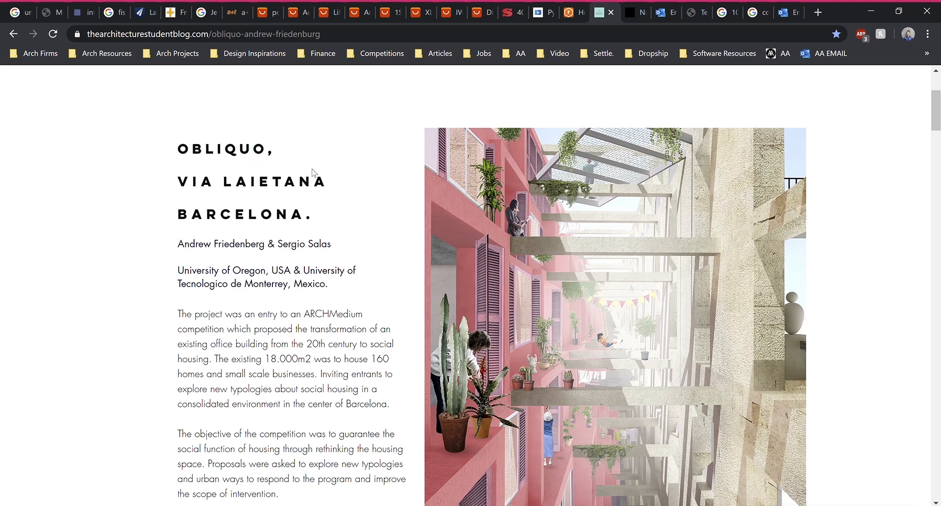
Highlight the article's author line, then clear the highlight
scroll(371, 180, "down", 2)
scroll(371, 177, "up", 1)
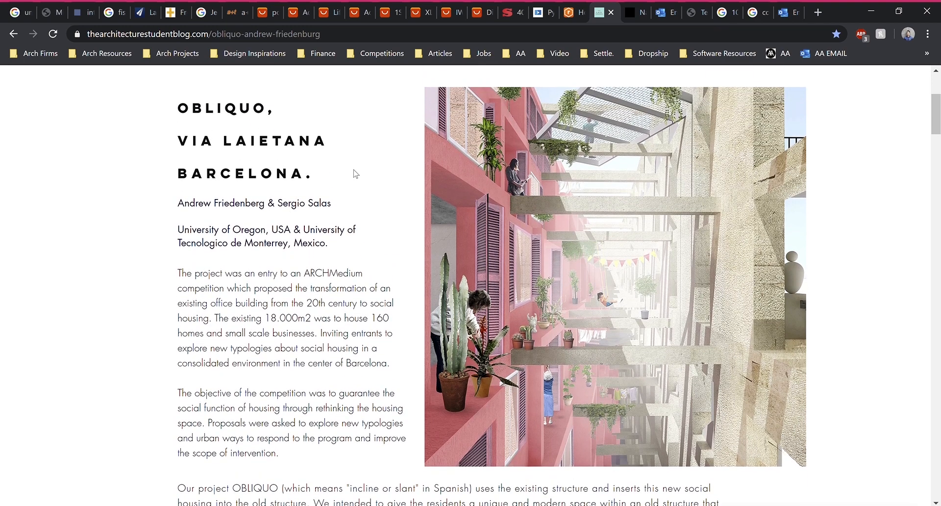
left_click_drag(174, 205, 332, 202)
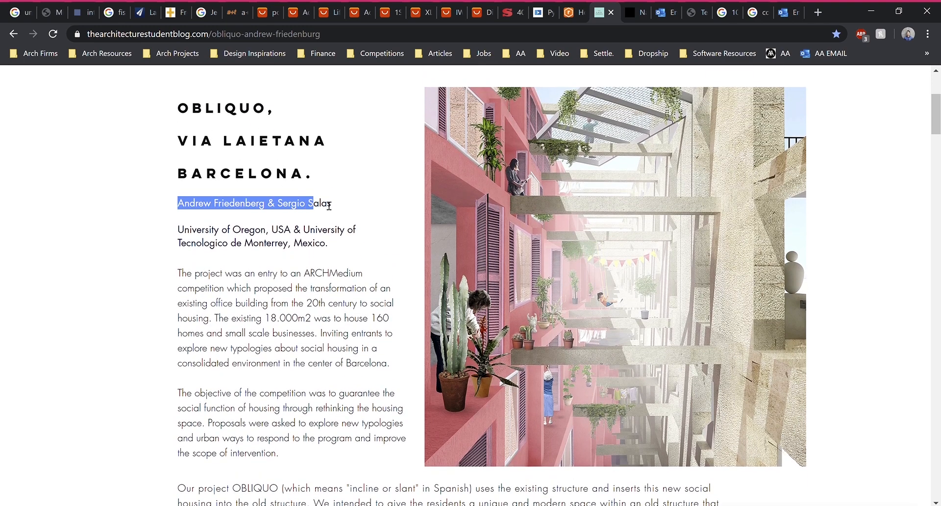
left_click(333, 204)
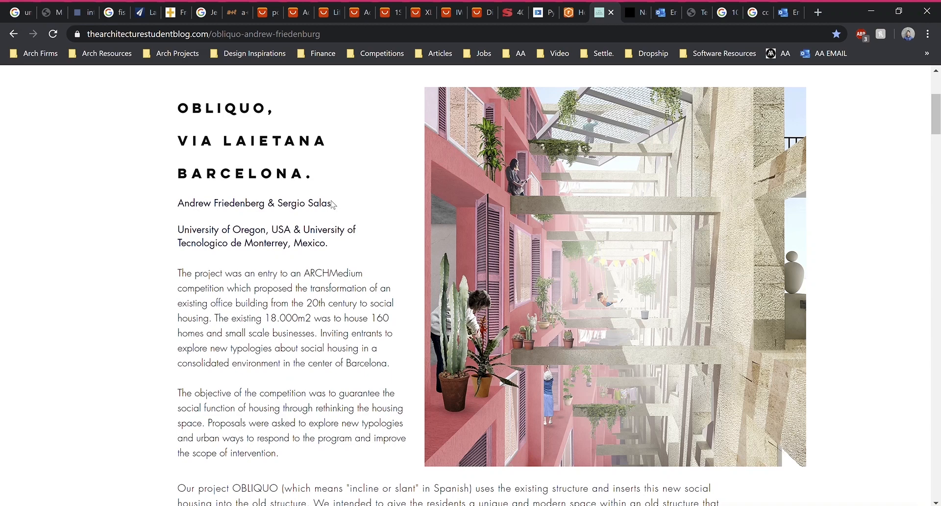
Scroll down past the original building photo to the pink exploded axonometric drawing
scroll(334, 212, "up", 1)
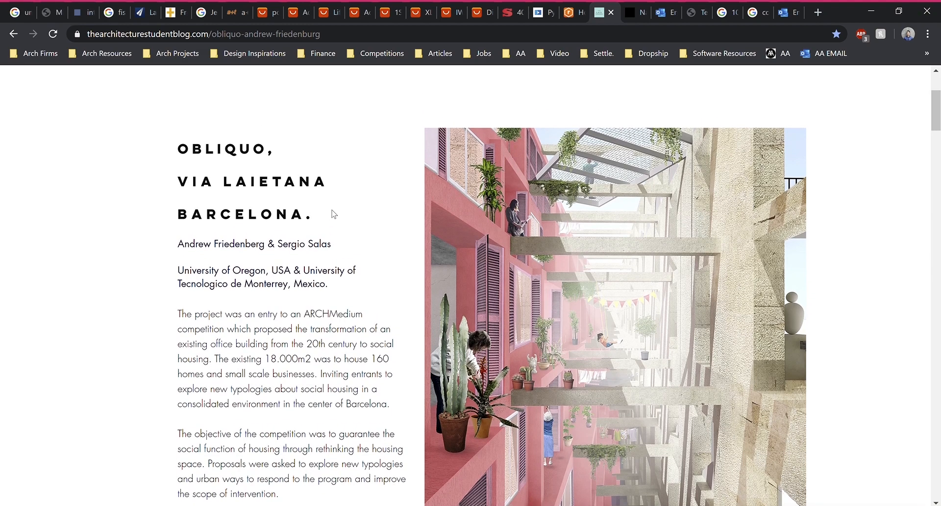
scroll(339, 246, "down", 3)
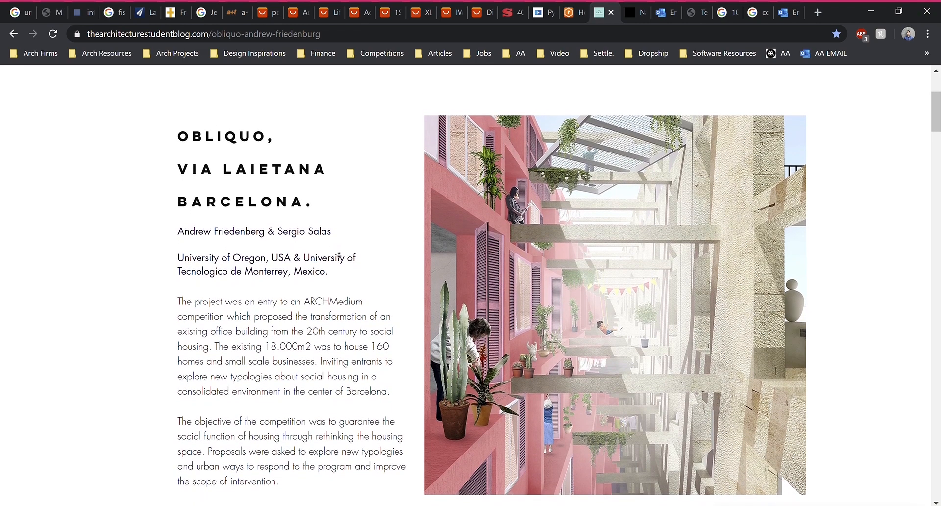
scroll(411, 236, "down", 2)
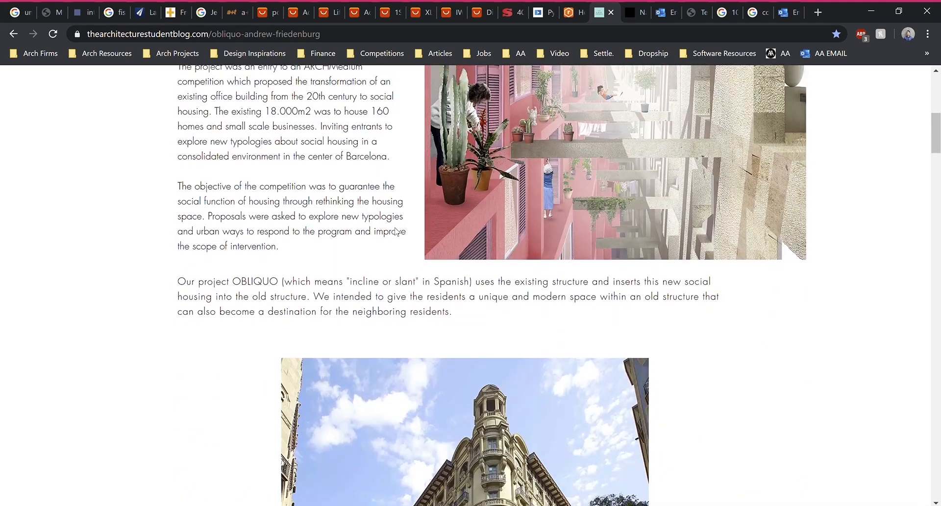
scroll(412, 237, "up", 3)
scroll(490, 285, "down", 8)
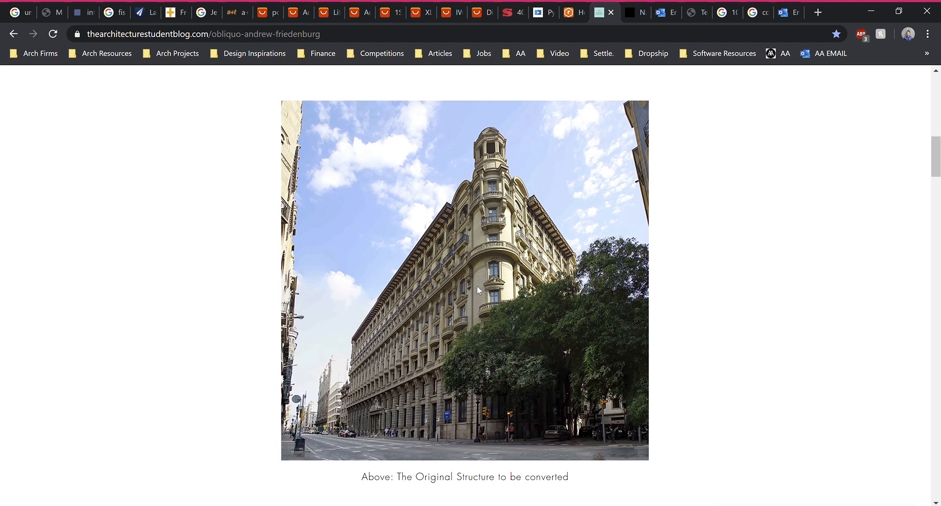
scroll(483, 278, "up", 3)
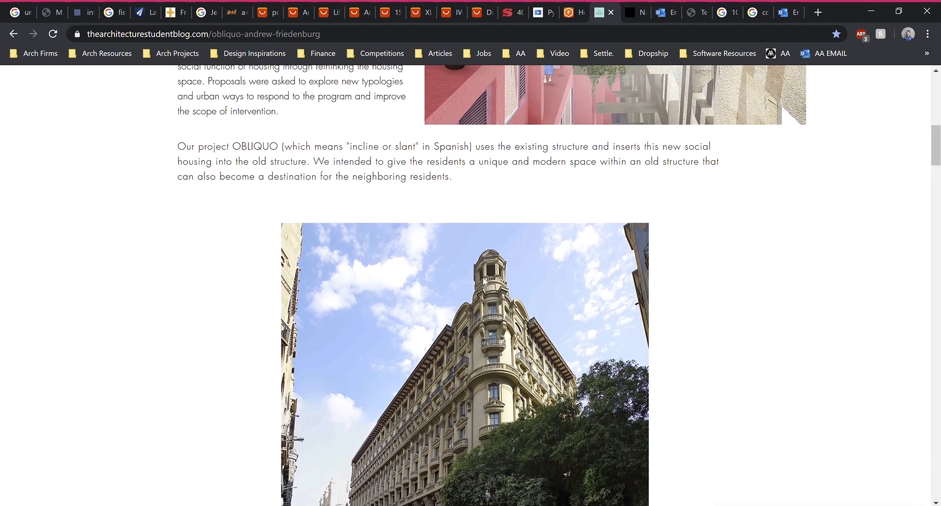
scroll(540, 290, "down", 3)
scroll(543, 294, "up", 3)
scroll(543, 295, "down", 4)
scroll(536, 290, "up", 2)
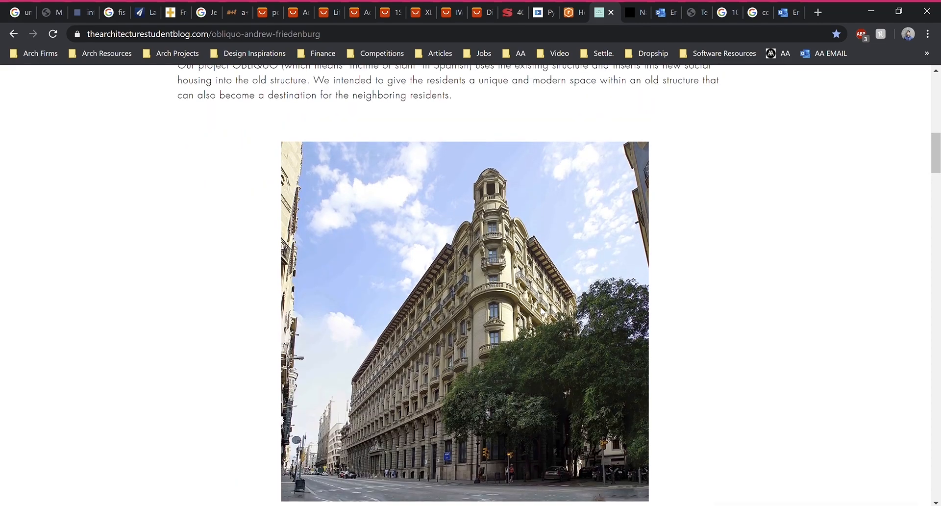
scroll(525, 293, "up", 6)
scroll(525, 293, "down", 9)
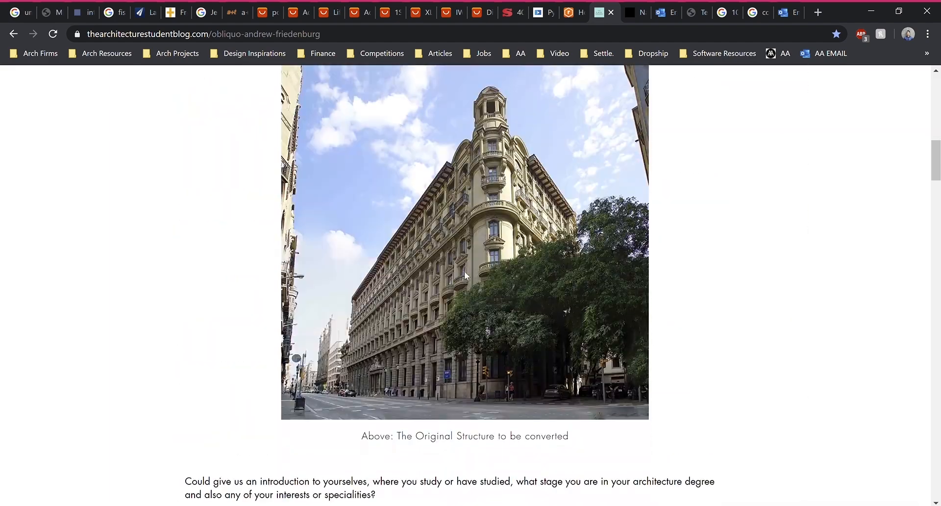
scroll(465, 274, "down", 14)
scroll(403, 256, "up", 2)
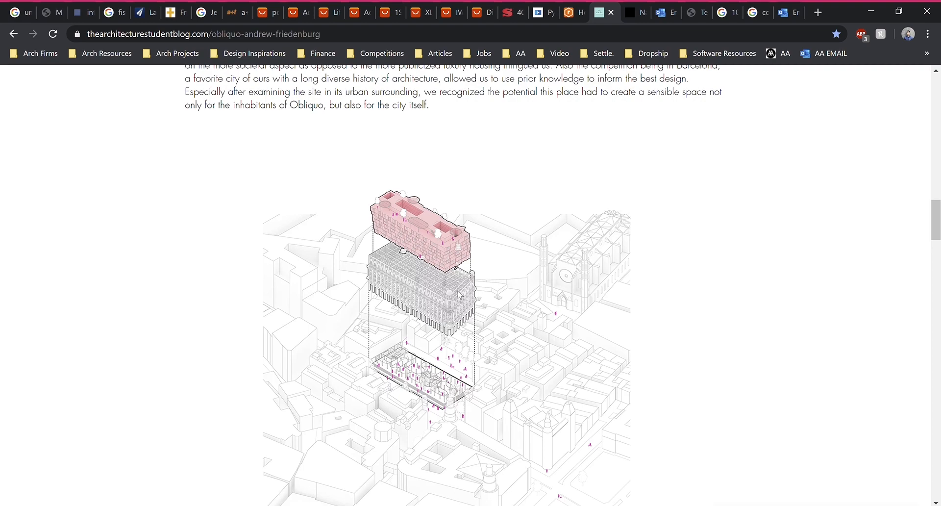
Scroll through the rest of the Obliquo article
scroll(444, 243, "down", 5)
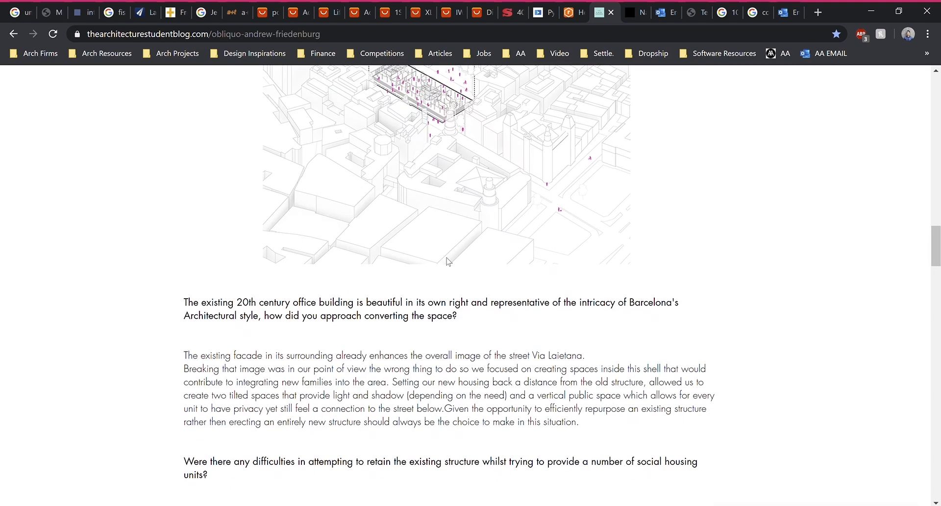
scroll(447, 261, "down", 9)
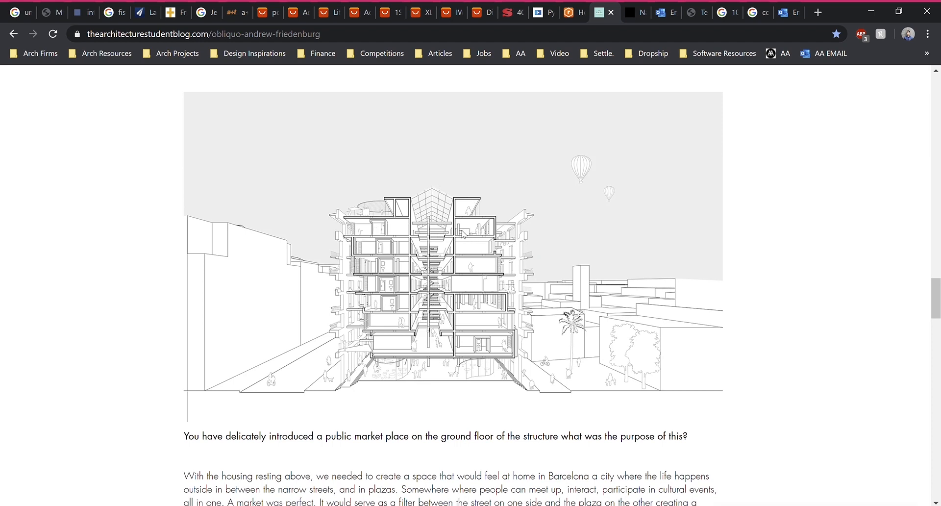
scroll(464, 234, "down", 12)
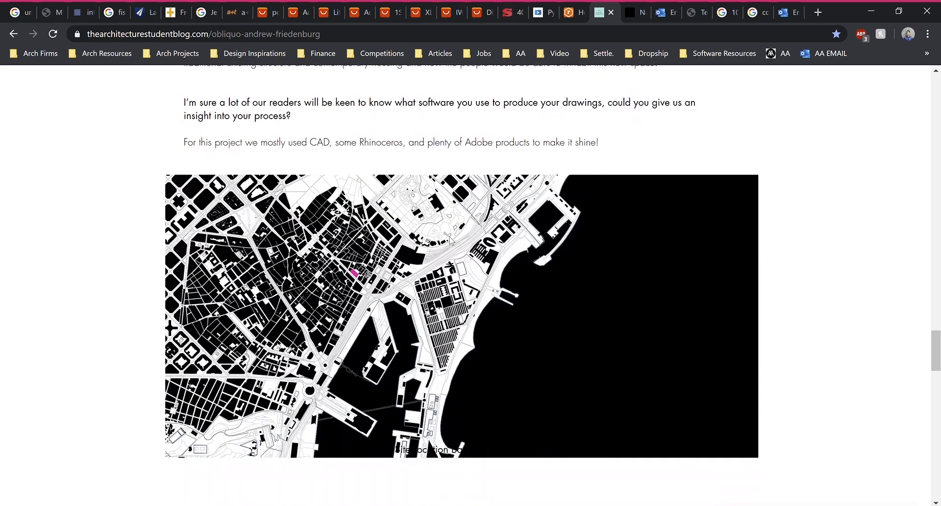
scroll(452, 241, "up", 12)
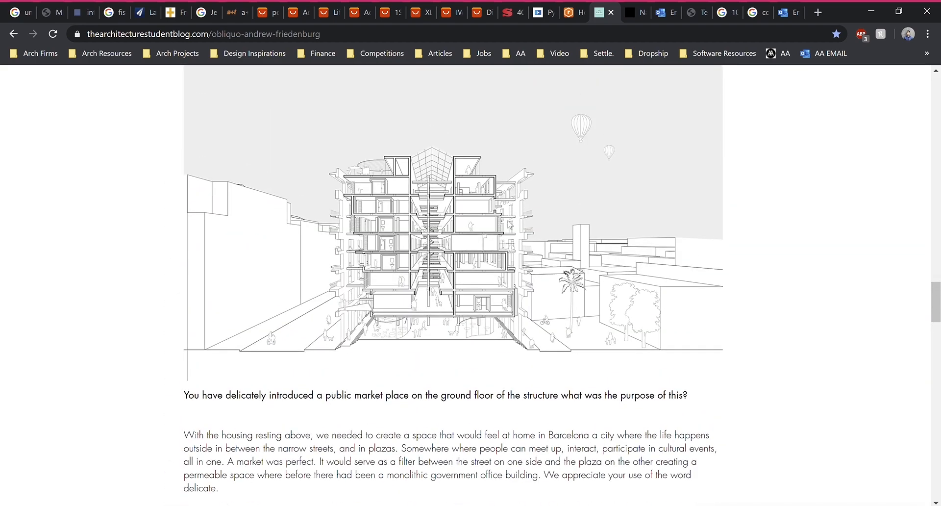
scroll(510, 224, "down", 18)
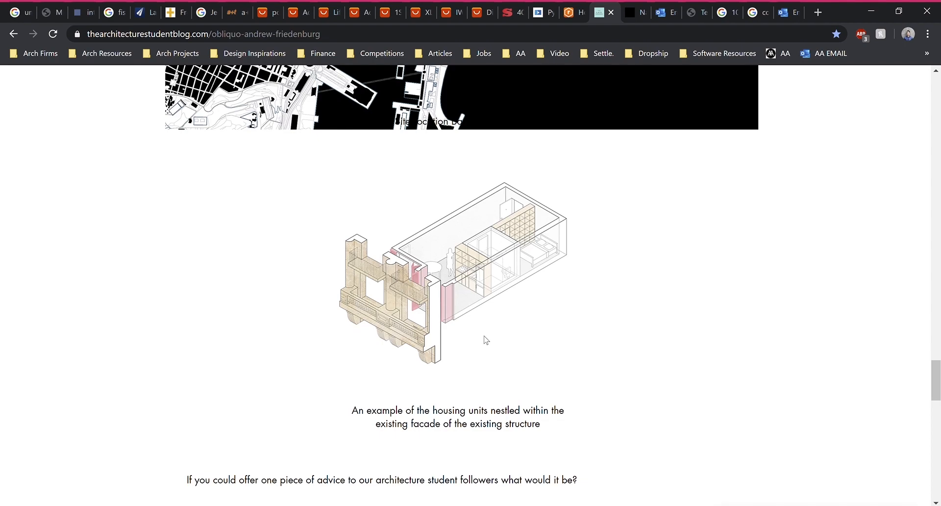
scroll(400, 315, "down", 10)
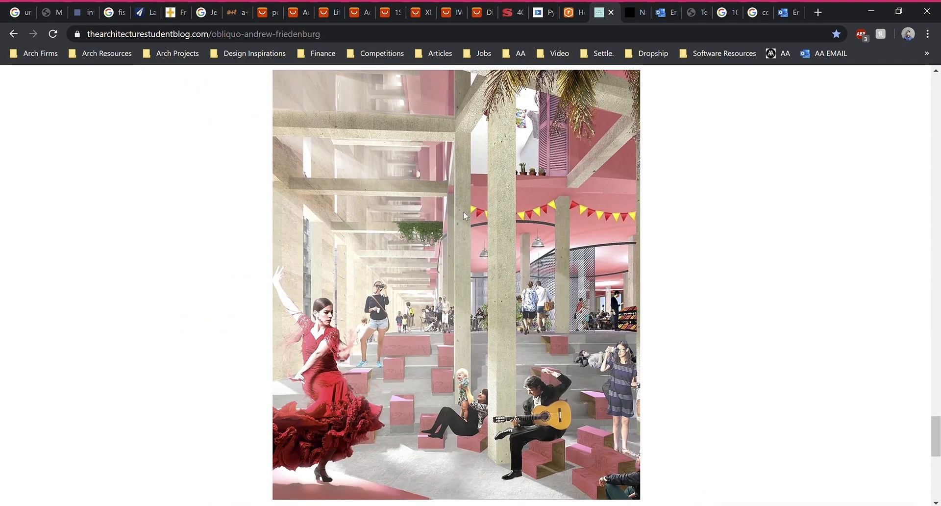
Autoscroll back up to the OBLIQUO title and pink courtyard rendering
middle_click(736, 417)
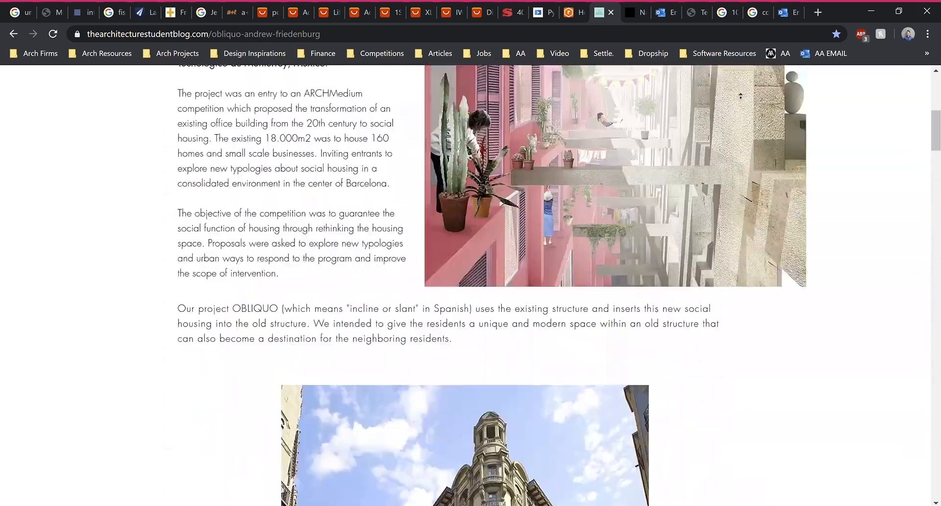
middle_click(741, 97)
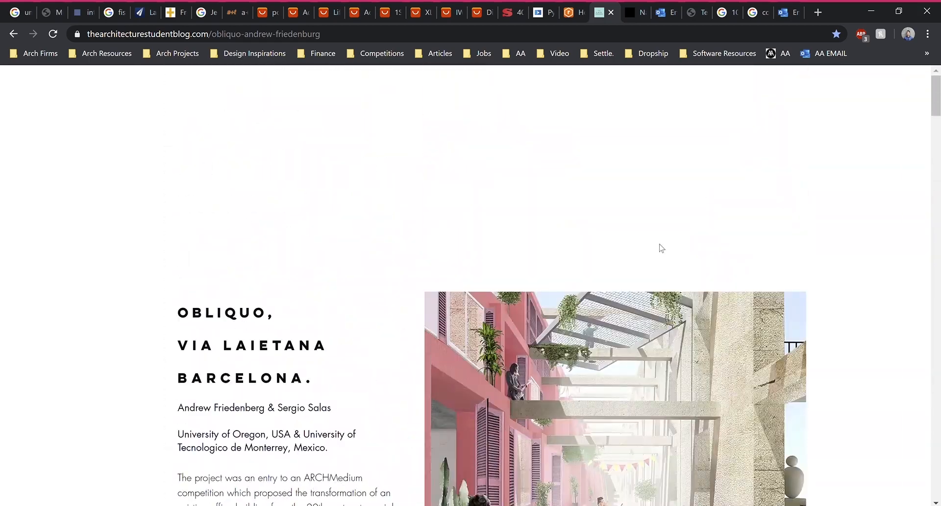
scroll(656, 270, "down", 4)
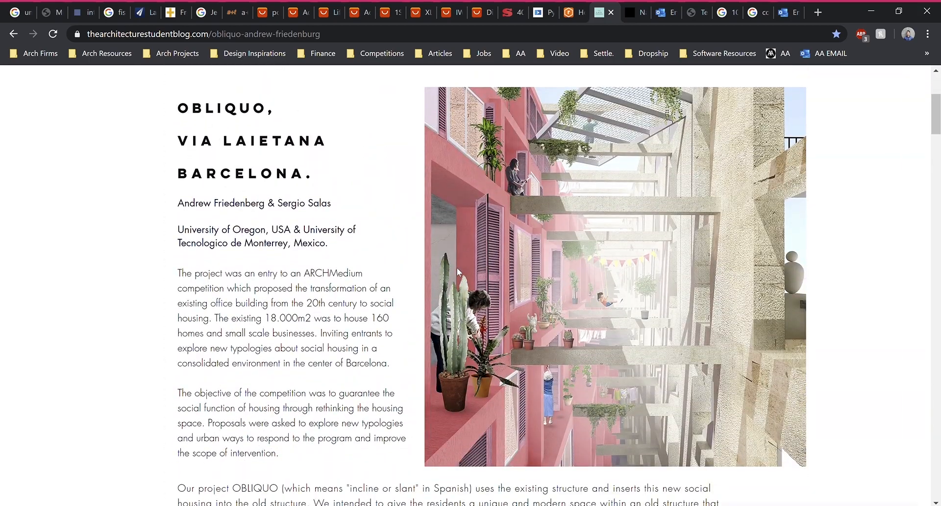
middle_click(380, 245)
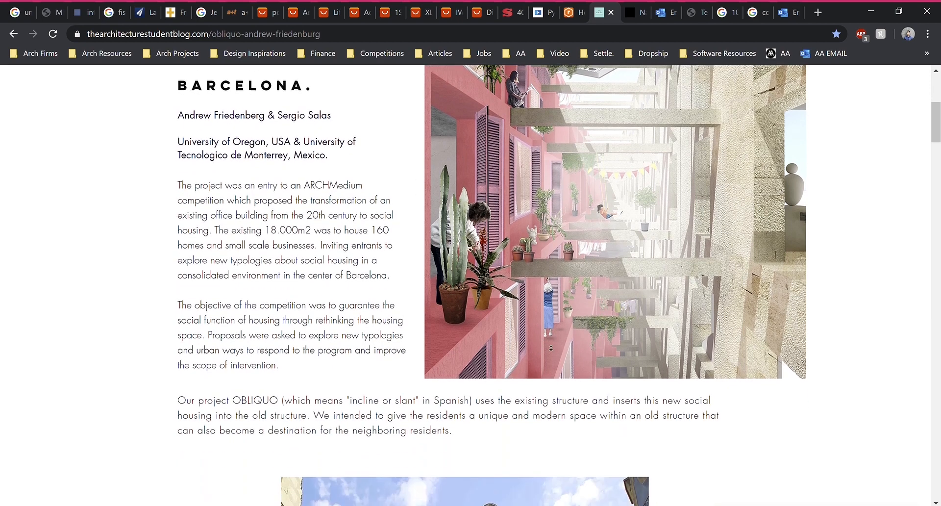
middle_click(391, 268)
scroll(389, 269, "up", 3)
scroll(391, 277, "down", 1)
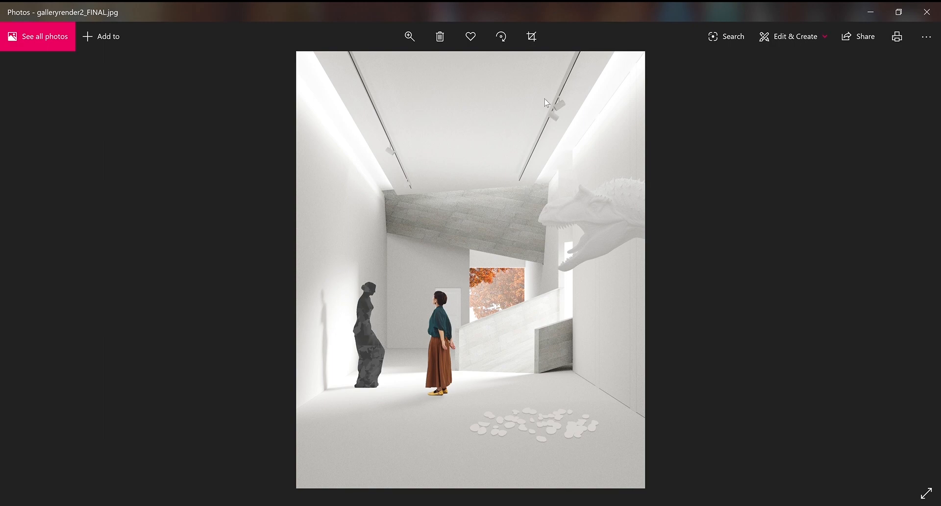
scroll(559, 132, "up", 2)
left_click_drag(560, 126, 551, 166)
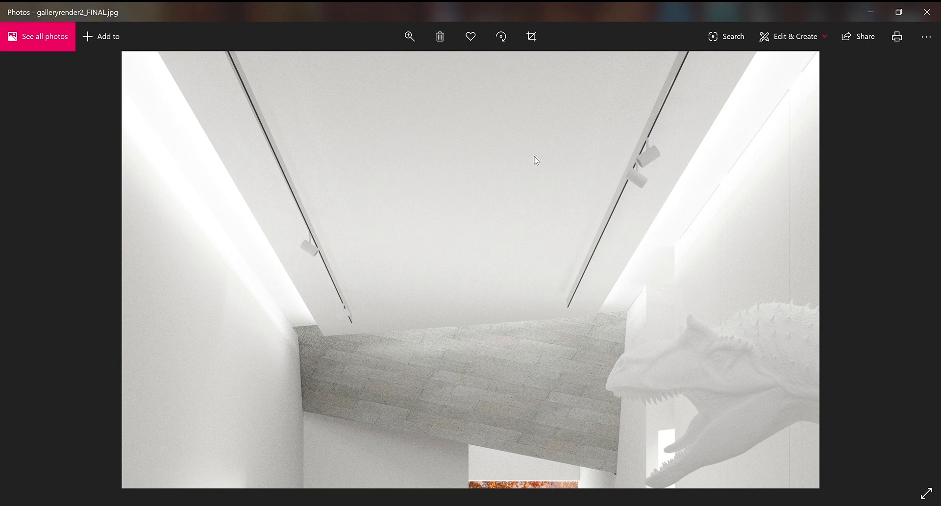
left_click_drag(534, 160, 545, 184)
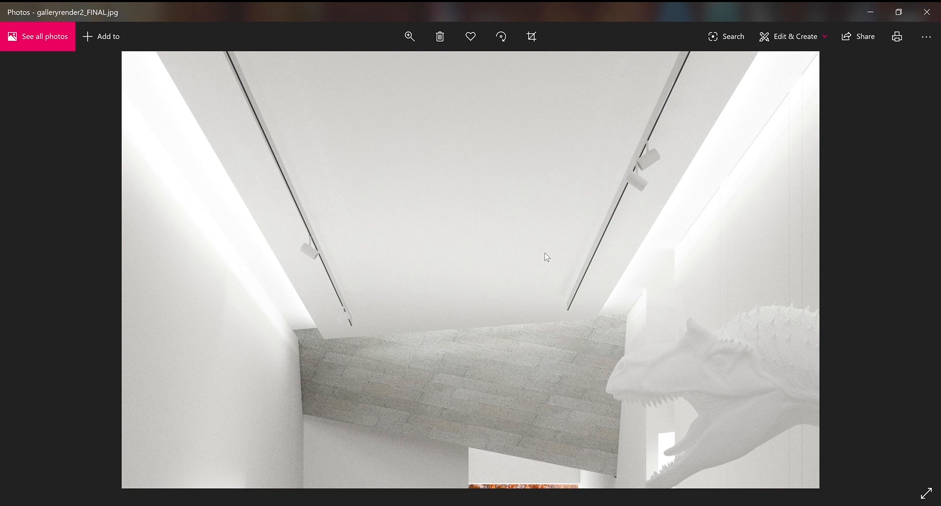
scroll(547, 257, "down", 2)
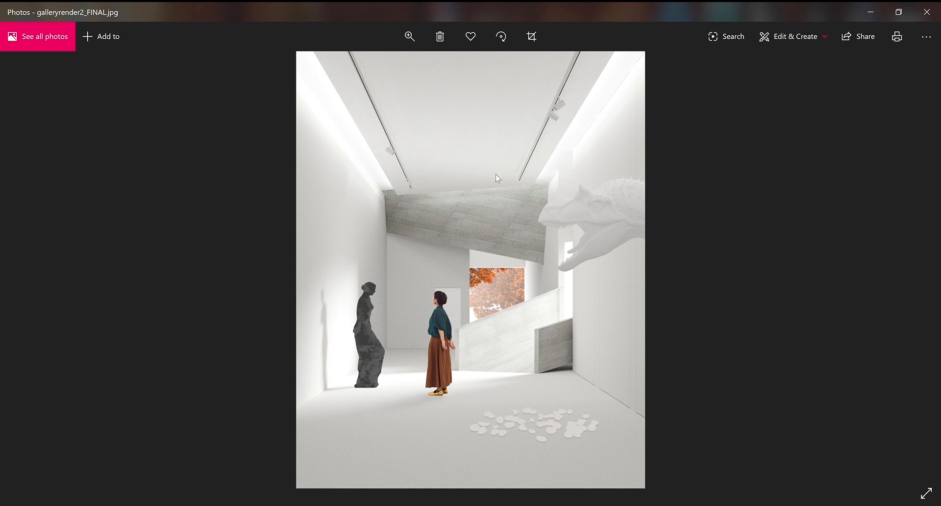
double_click(622, 404)
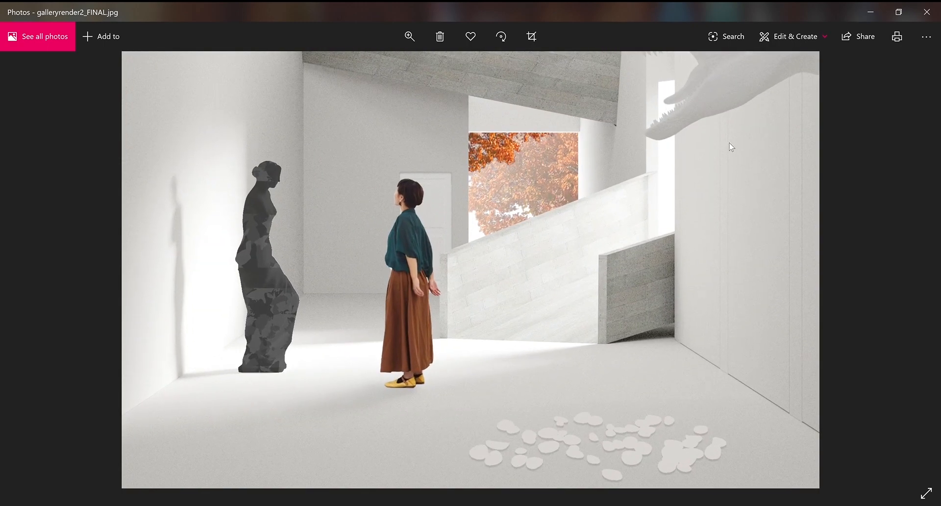
left_click_drag(729, 143, 726, 166)
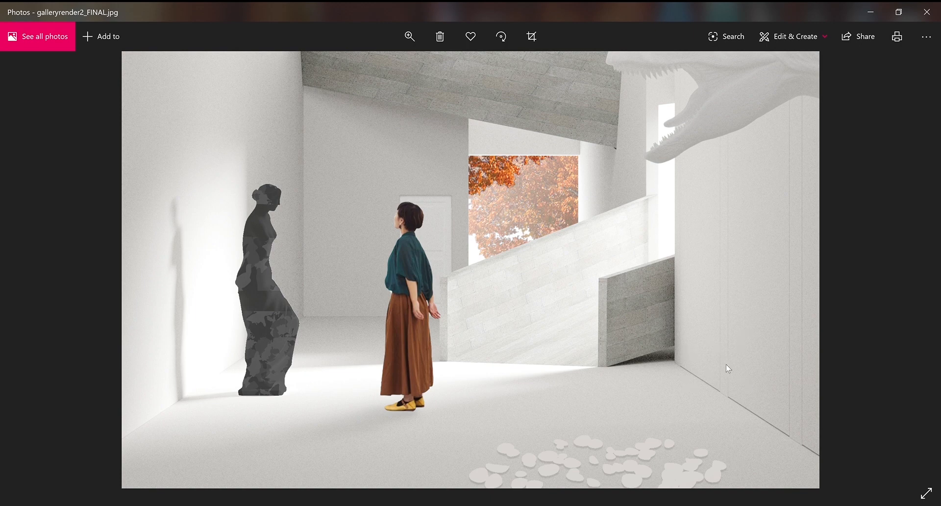
scroll(734, 310, "down", 3)
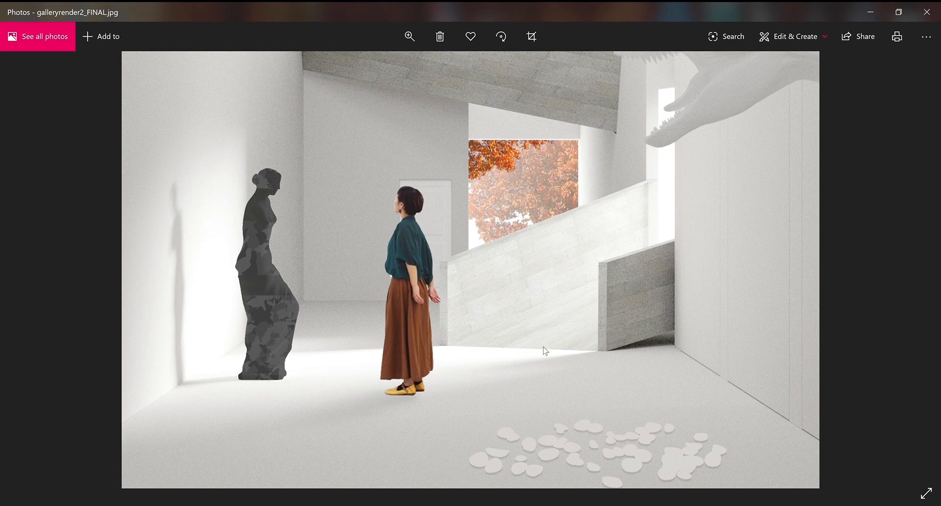
left_click_drag(544, 348, 534, 328)
double_click(527, 328)
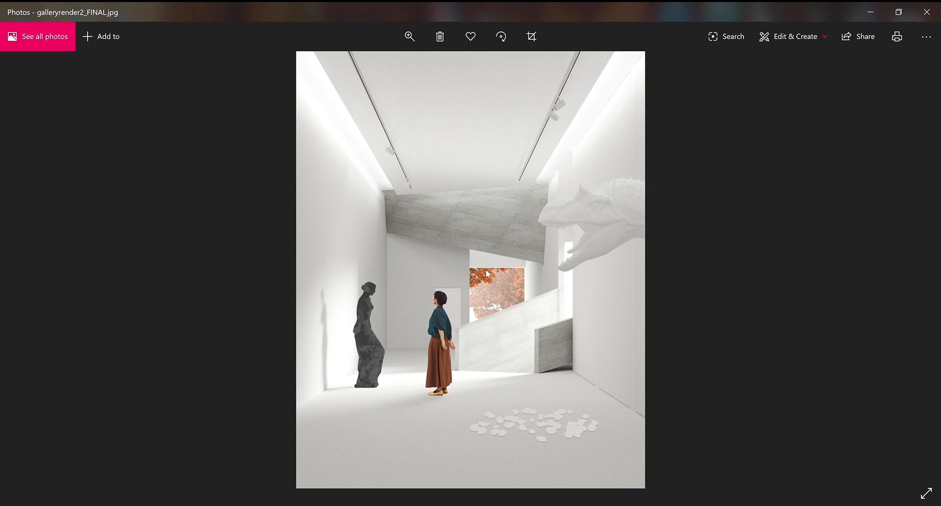
Zoom into the gallery render displayed in Photos
scroll(444, 199, "up", 2)
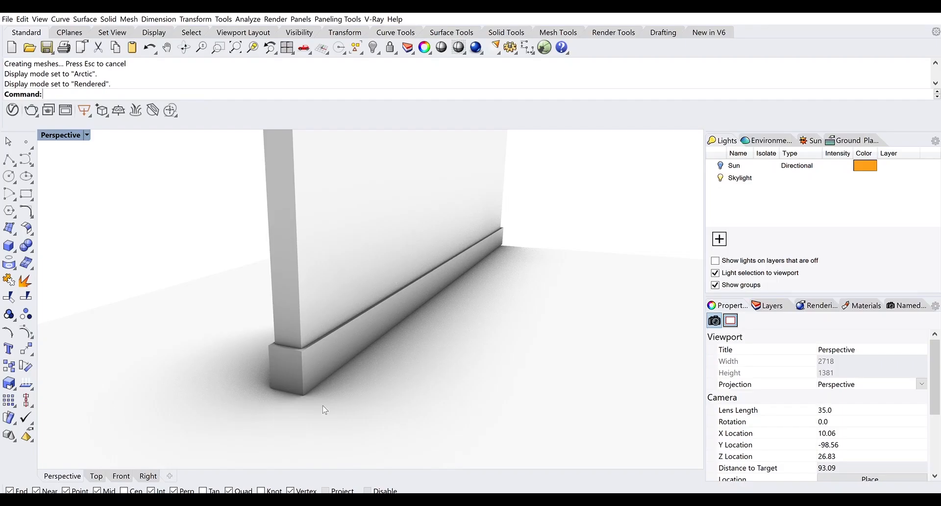
Pan the Perspective view and switch it to Shaded display
left_click_drag(314, 415, 335, 410)
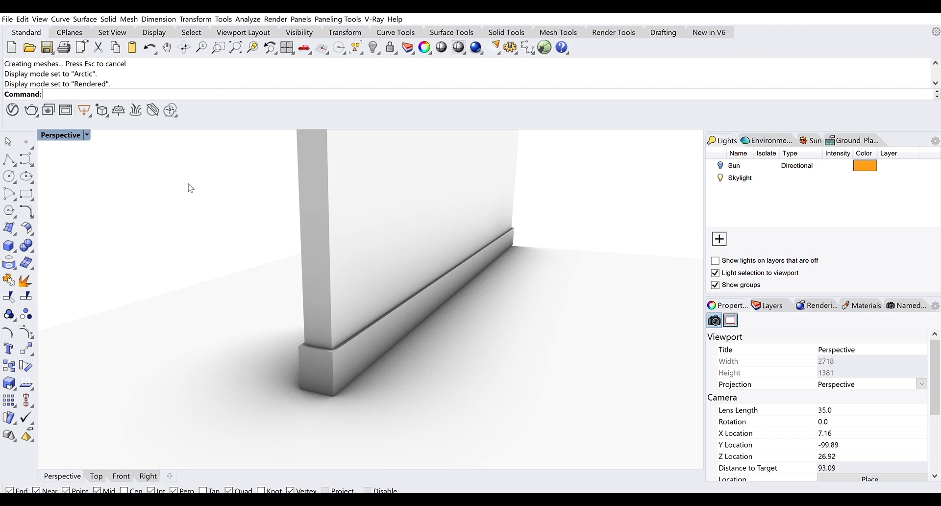
left_click(90, 157)
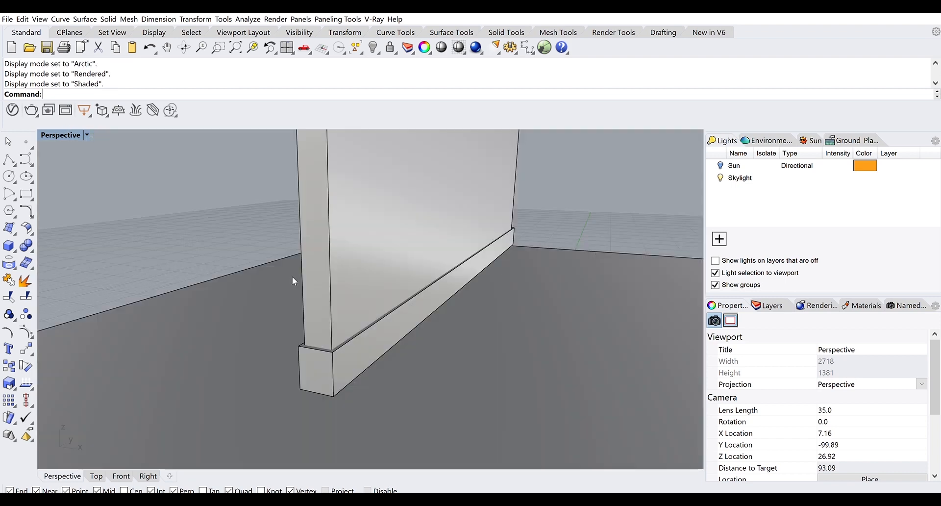
scroll(292, 277, "down", 4)
left_click_drag(292, 277, 295, 290)
scroll(295, 364, "up", 2)
left_click_drag(299, 346, 313, 362)
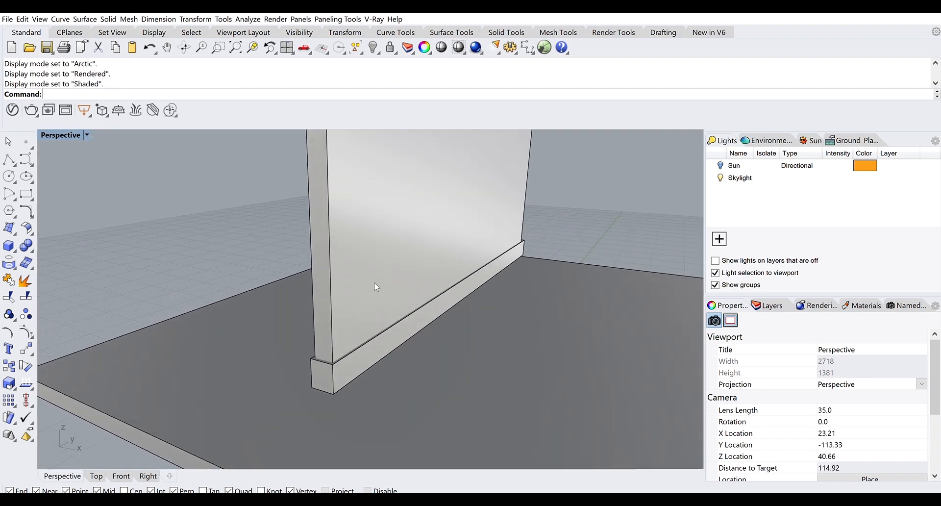
Try selecting the wall, baseboard and floor slab, clearing each selection
left_click(387, 290)
key("Escape")
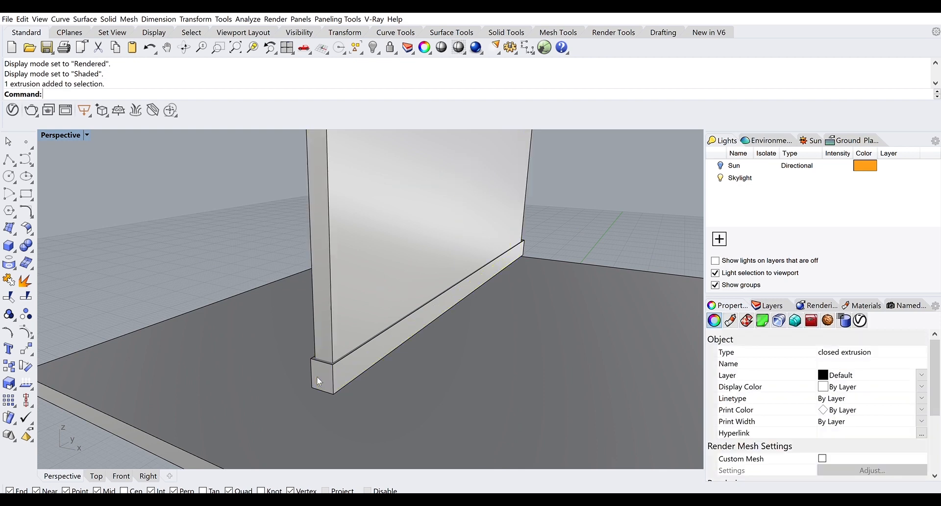
left_click_drag(547, 214, 484, 314)
left_click(577, 210)
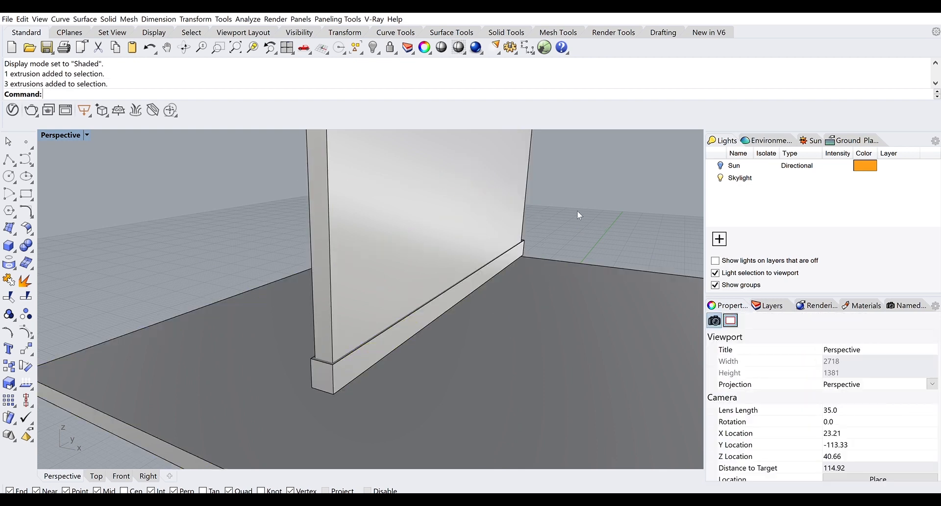
left_click(314, 245)
key("Escape")
left_click(314, 348)
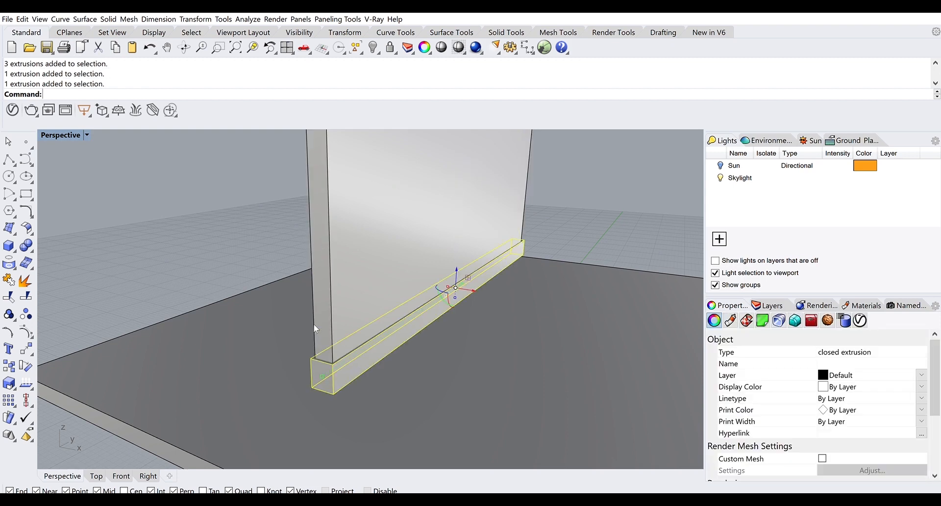
left_click(315, 258)
left_click_drag(561, 172, 502, 314)
left_click(557, 206)
left_click_drag(558, 216, 494, 300)
left_click(569, 244)
Orbit to a low side view and box-select the three extrusions, then deselect
left_click_drag(569, 243, 549, 233)
scroll(513, 258, "down", 7)
left_click_drag(572, 173, 458, 297)
scroll(524, 246, "up", 8)
left_click(530, 238)
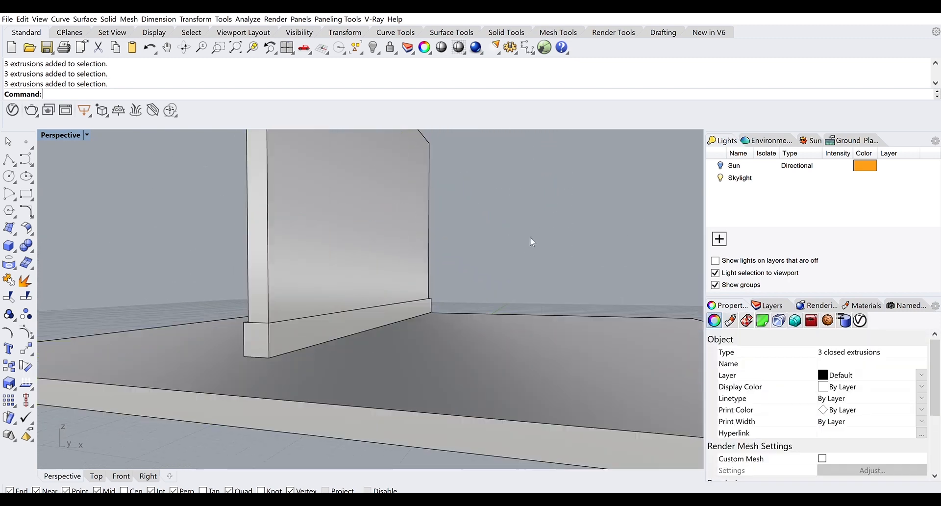
left_click_drag(530, 238, 472, 292)
scroll(476, 275, "down", 8)
left_click_drag(484, 227, 438, 288)
scroll(491, 244, "up", 6)
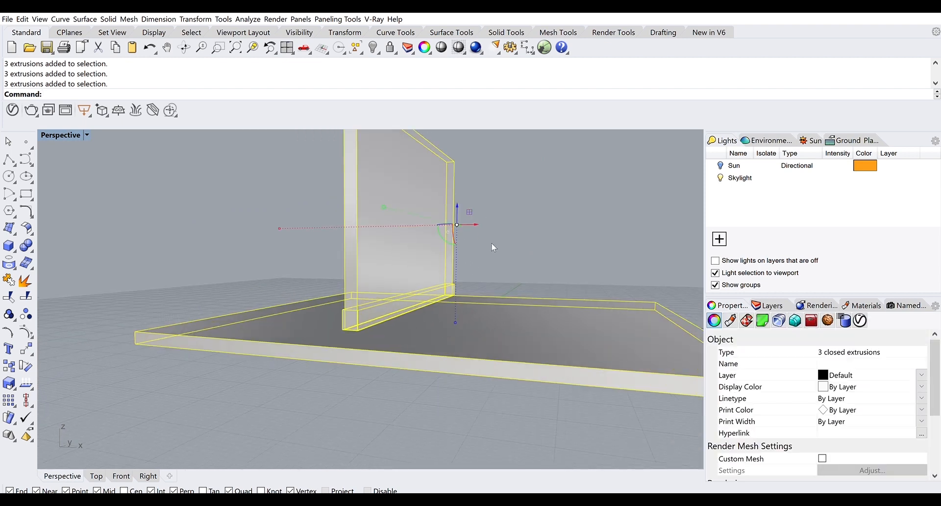
left_click(595, 223)
scroll(539, 245, "up", 4)
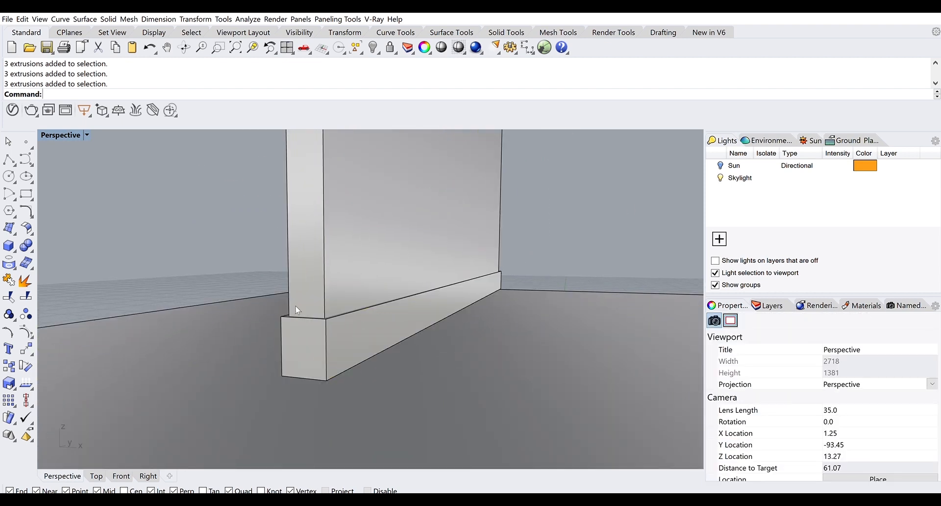
Orbit to a higher angle and select the floor slab beneath the wall
left_click_drag(295, 305, 267, 348)
left_click(260, 363)
scroll(283, 328, "down", 3)
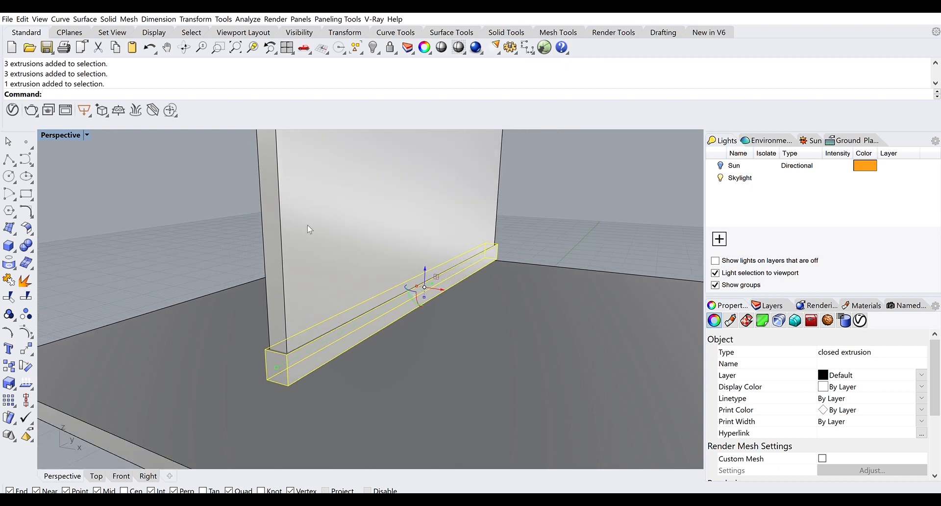
left_click(307, 227)
left_click(451, 374)
scroll(386, 332, "down", 4)
mouse_move(386, 333)
left_mouse_down()
mouse_move(446, 298)
mouse_move(377, 340)
left_mouse_up()
Enlarge the floor slab with the gumball scale handles, then deselect and inspect
left_click_drag(265, 400, 212, 419)
left_click_drag(352, 267, 294, 214)
left_click(568, 255)
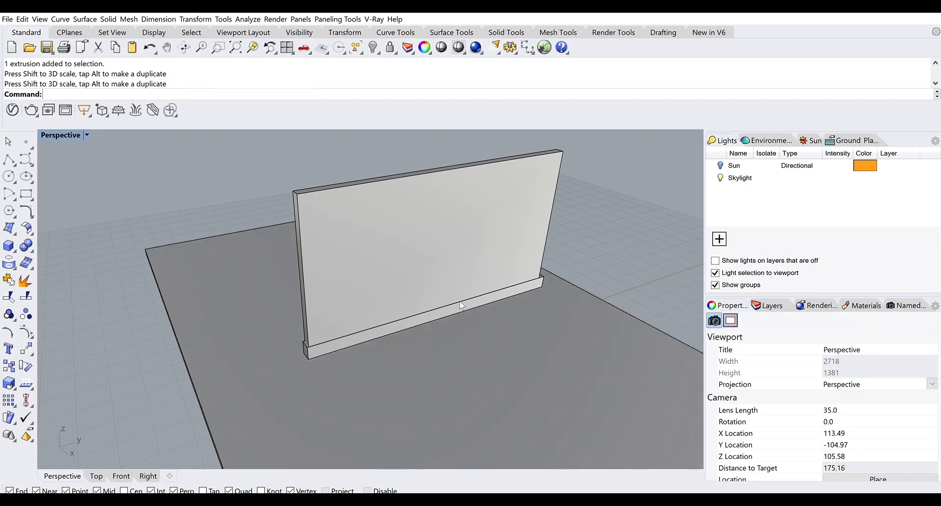
left_click_drag(407, 349, 454, 342)
scroll(454, 342, "up", 4)
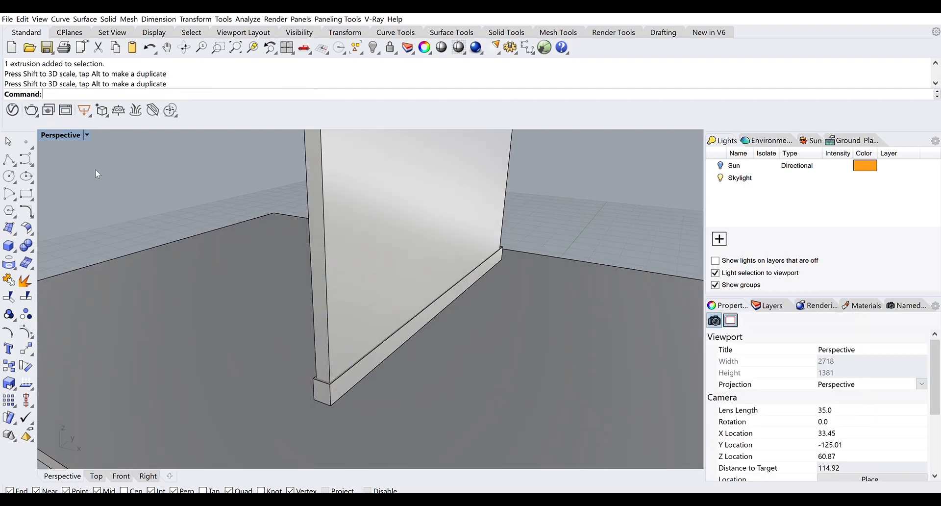
Switch the Perspective viewport to Rendered and orbit toward the wall's base
key("ctrl+alt+r")
scroll(358, 309, "up", 2)
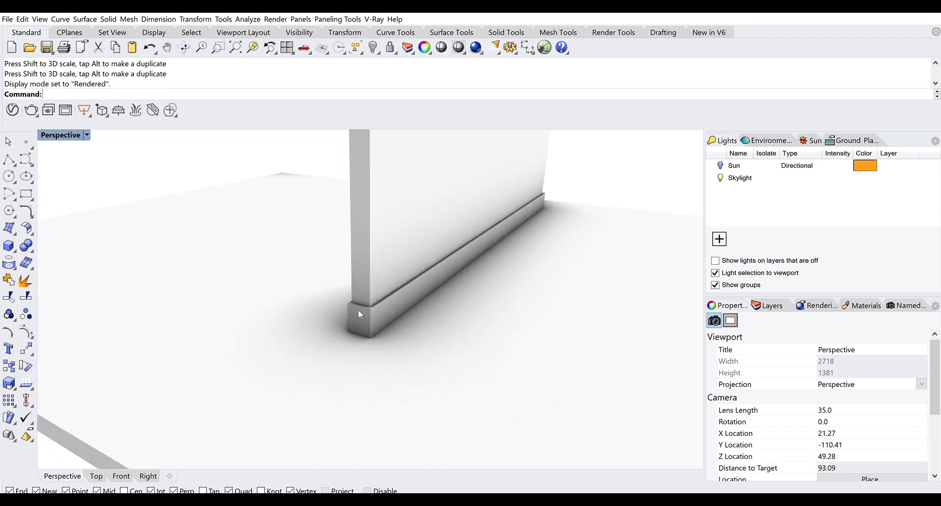
scroll(379, 305, "up", 4)
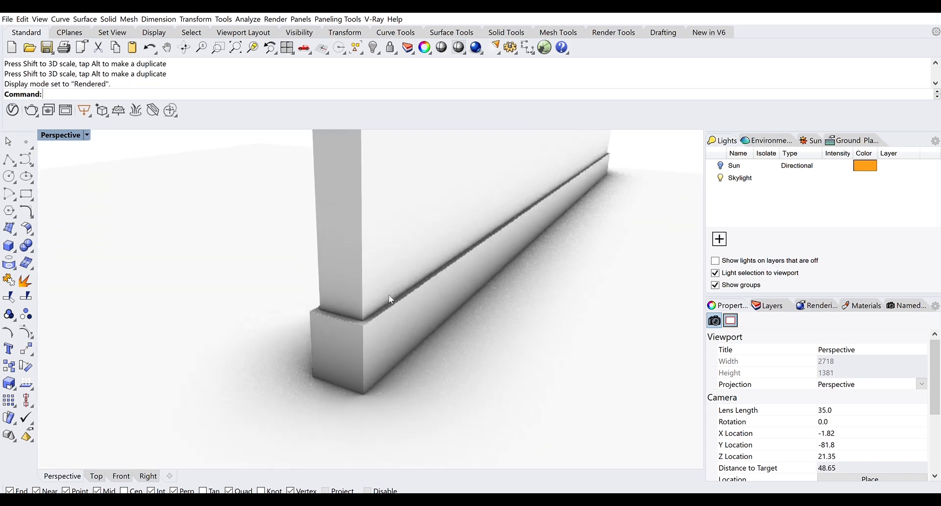
left_click_drag(390, 295, 433, 281)
mouse_move(405, 288)
left_mouse_down()
mouse_move(289, 267)
mouse_move(306, 279)
mouse_move(412, 276)
left_mouse_up()
scroll(375, 280, "down", 4)
scroll(415, 290, "up", 4)
scroll(407, 297, "up", 2)
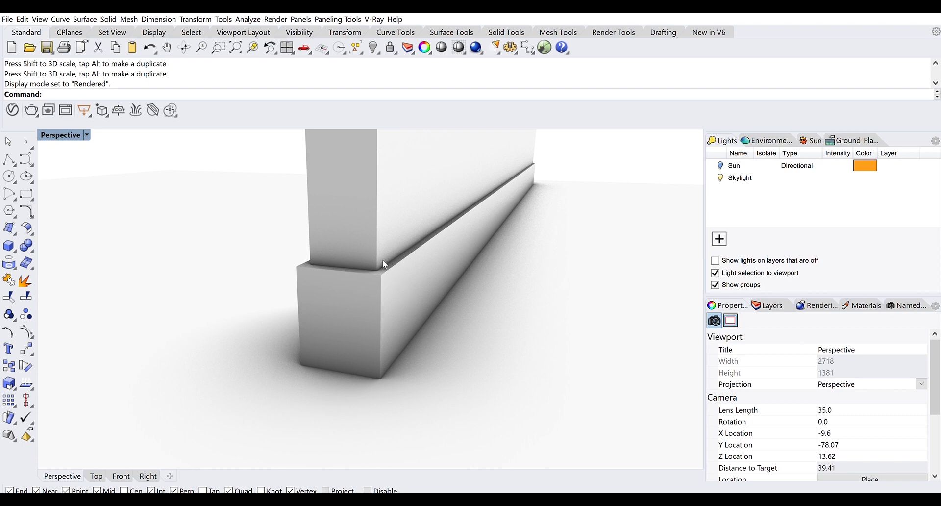
Try selecting the wall and baseboard individually, clearing the selection between attempts
left_click(382, 216)
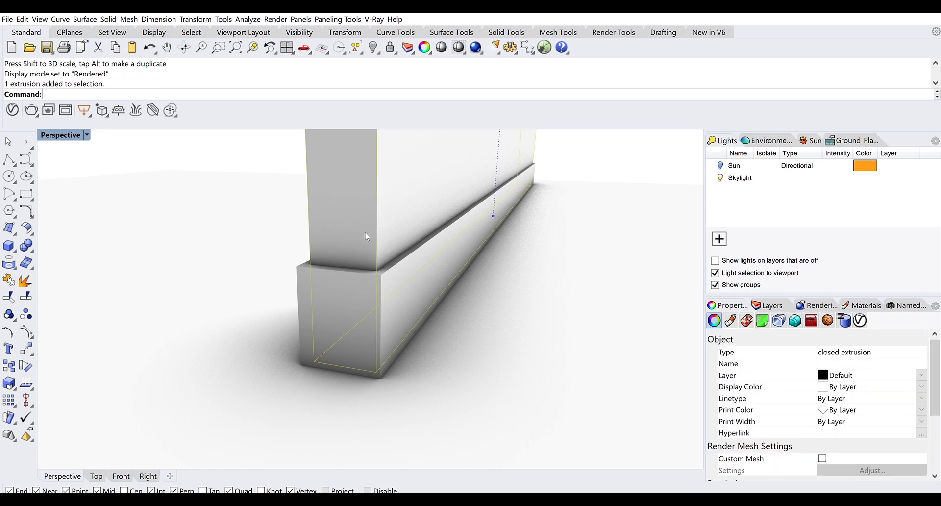
left_click(331, 267)
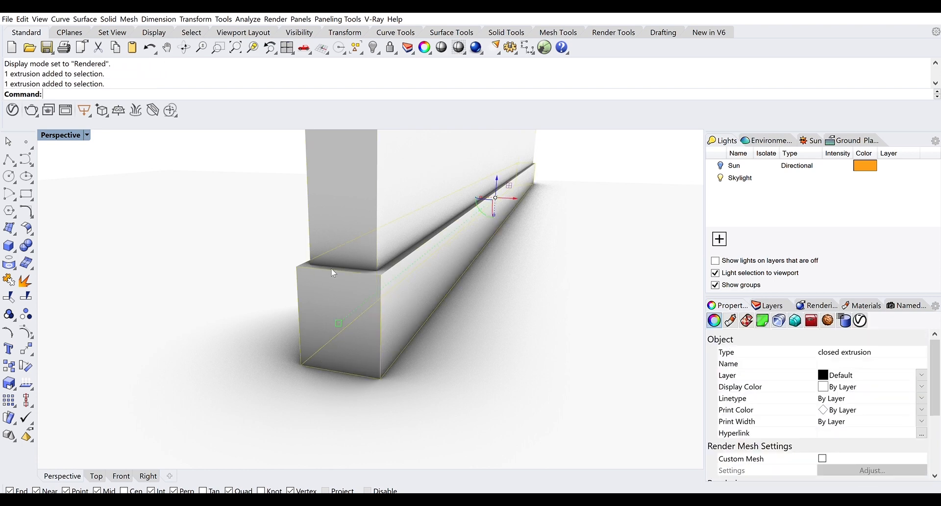
left_click(337, 222)
left_click_drag(359, 234, 398, 259)
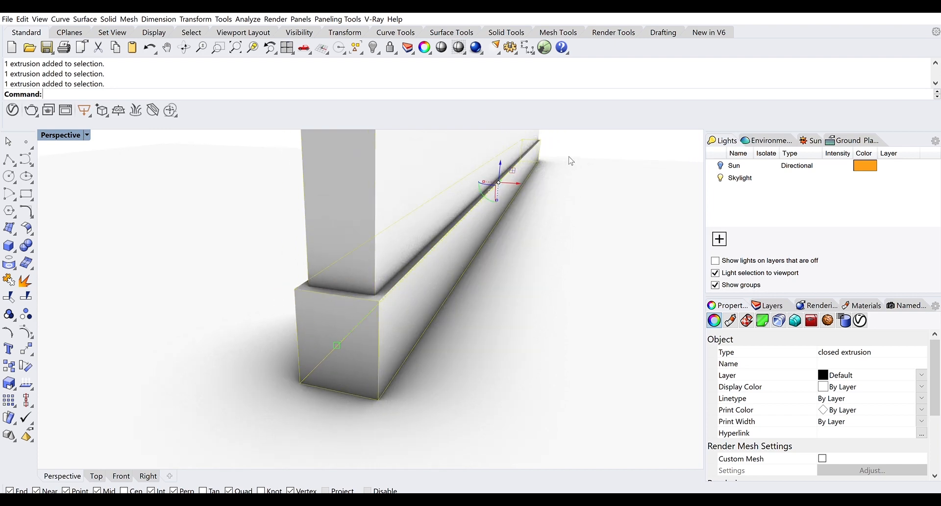
left_click(593, 132)
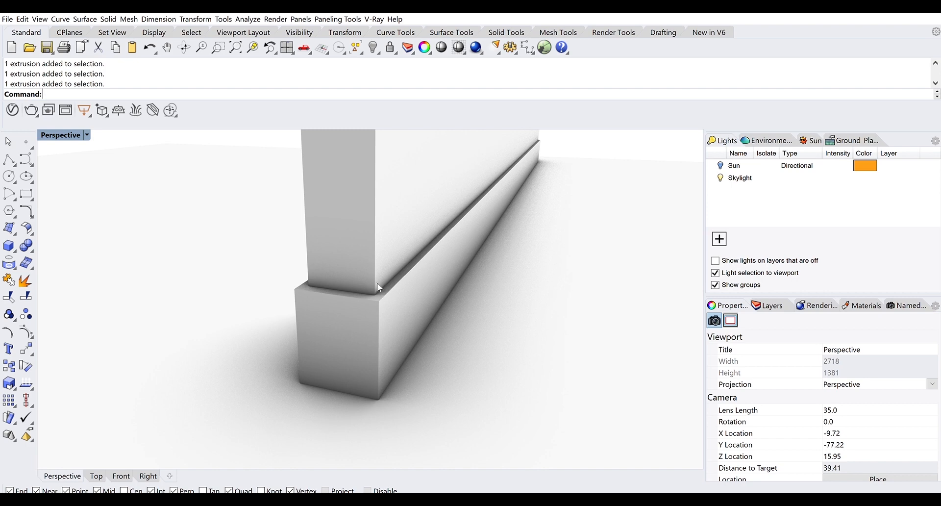
left_click(377, 311)
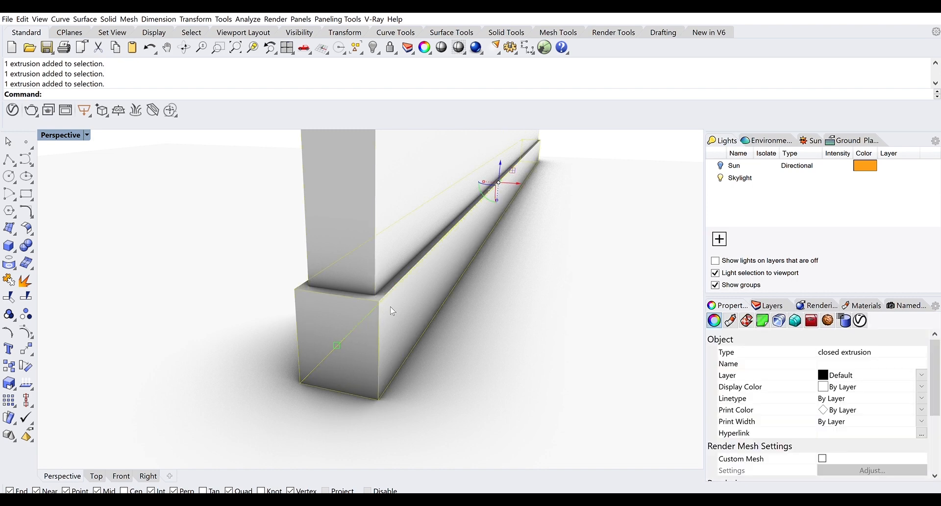
left_click(548, 140)
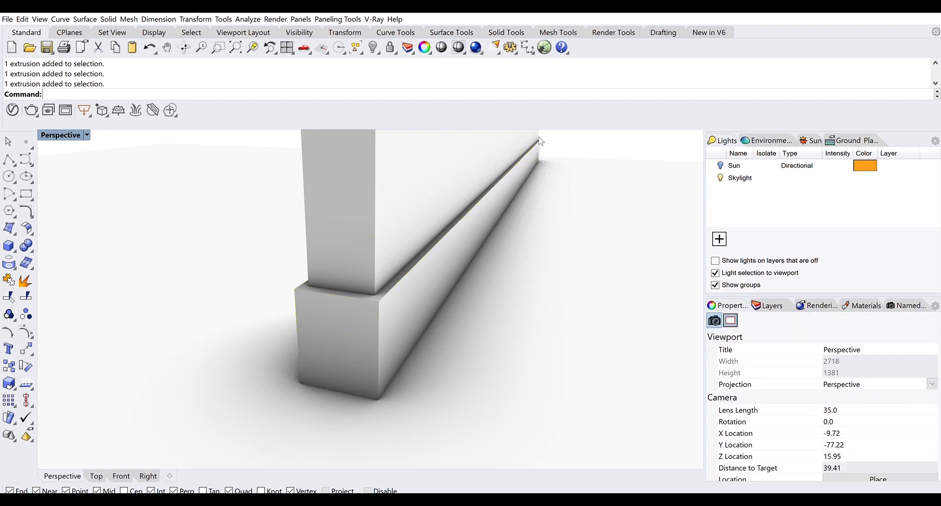
left_click(538, 137)
left_click(547, 135)
left_click(361, 207)
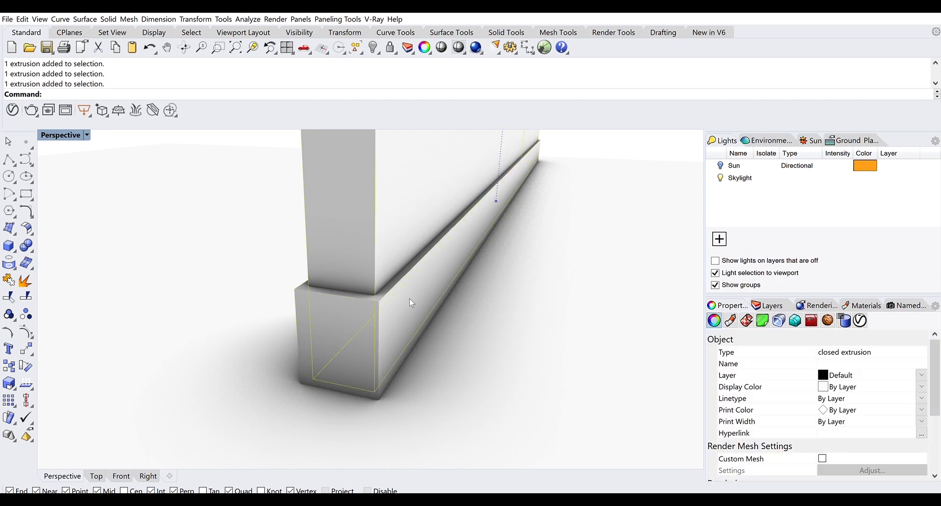
left_click(563, 144)
Select the wall and add the baseboard so both extrusions are selected
left_click(366, 226)
left_click(349, 303, "shift")
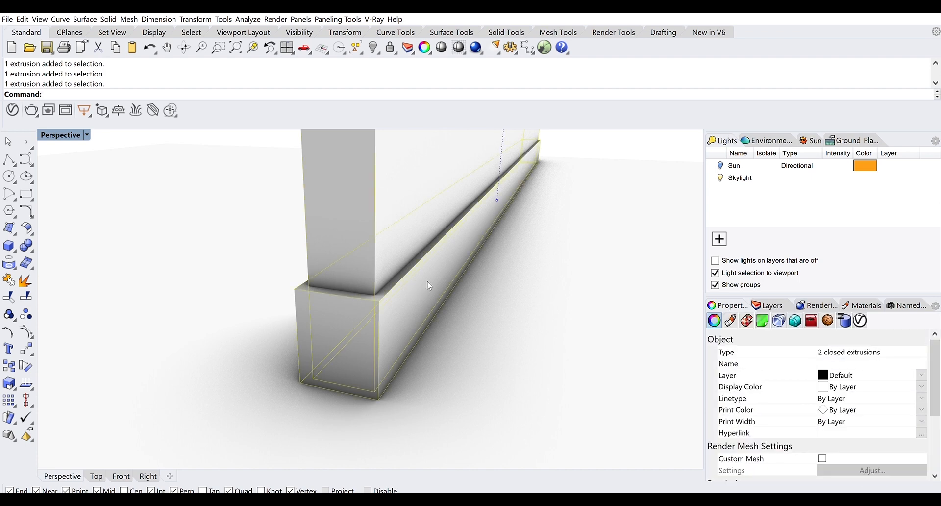
left_click(377, 219, "ctrl")
left_click(602, 131)
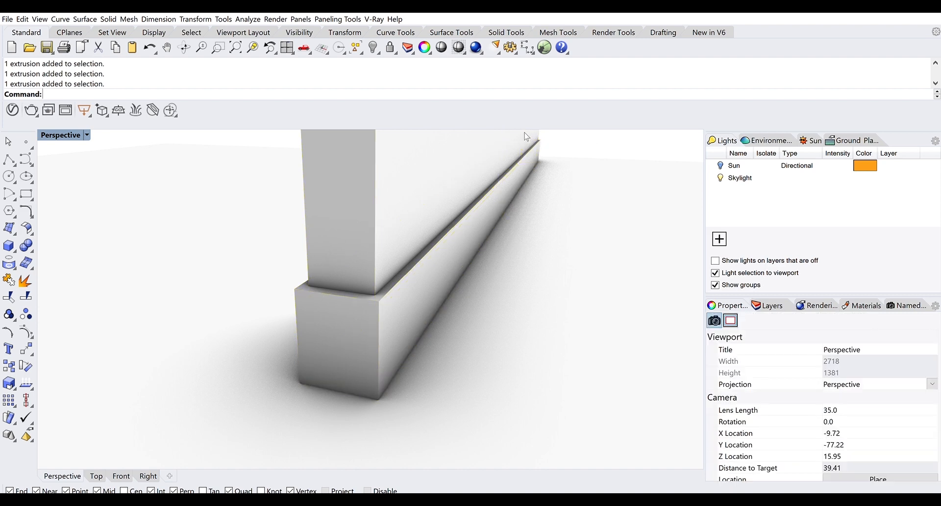
left_click(525, 135)
left_click(533, 145, "shift")
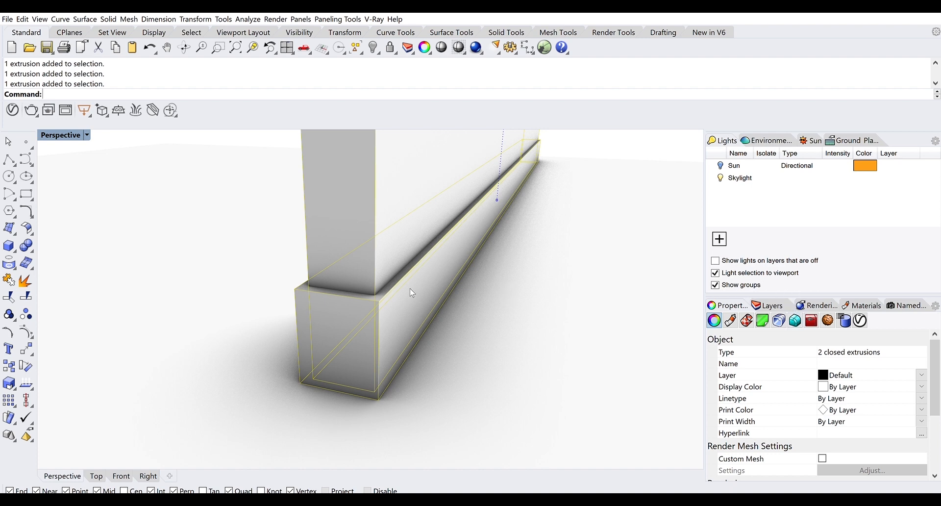
left_click(527, 152, "ctrl")
left_click(382, 305, "shift")
Turn on Edge Softening for the selected wall and baseboard
left_click(795, 320)
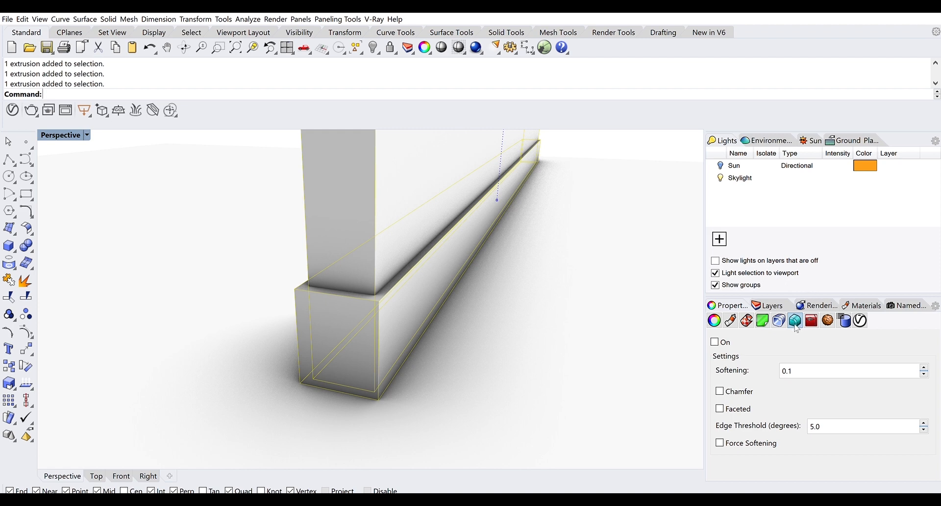
scroll(340, 304, "up", 3)
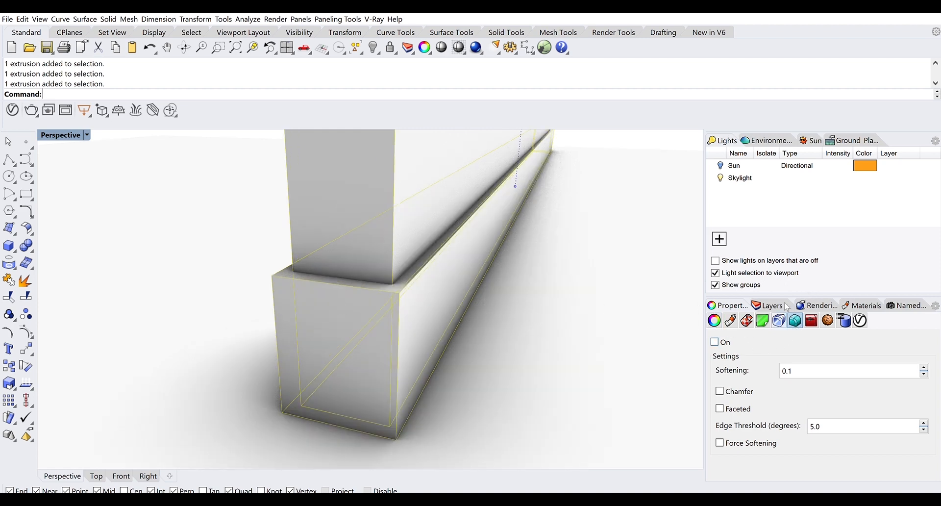
left_click(729, 334)
scroll(390, 268, "up", 2)
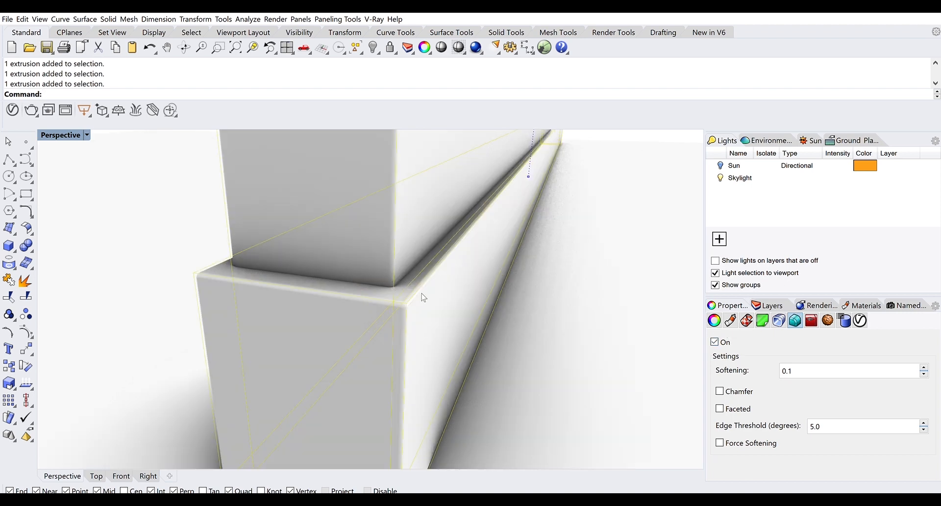
scroll(424, 299, "up", 1)
scroll(422, 301, "down", 5)
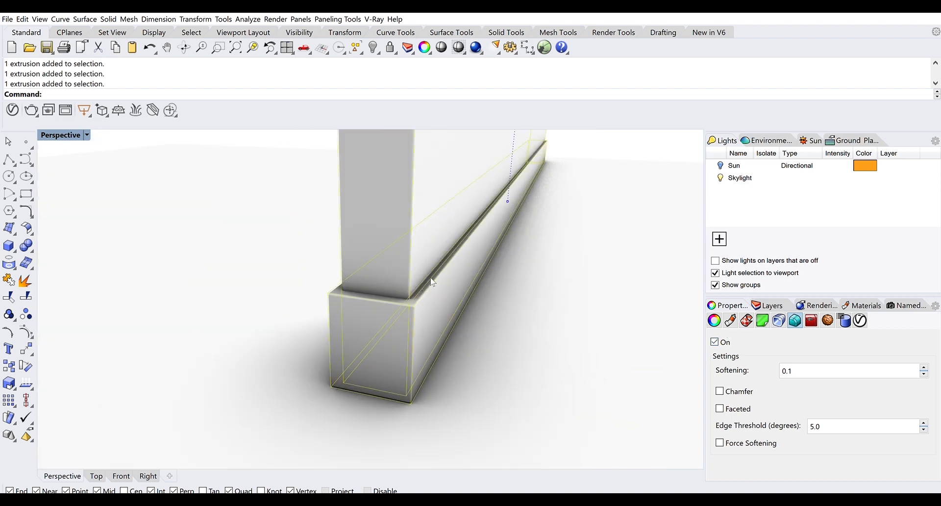
Select only the baseboard and lower its softening amount to 0.05
left_click(578, 152)
scroll(401, 276, "up", 1)
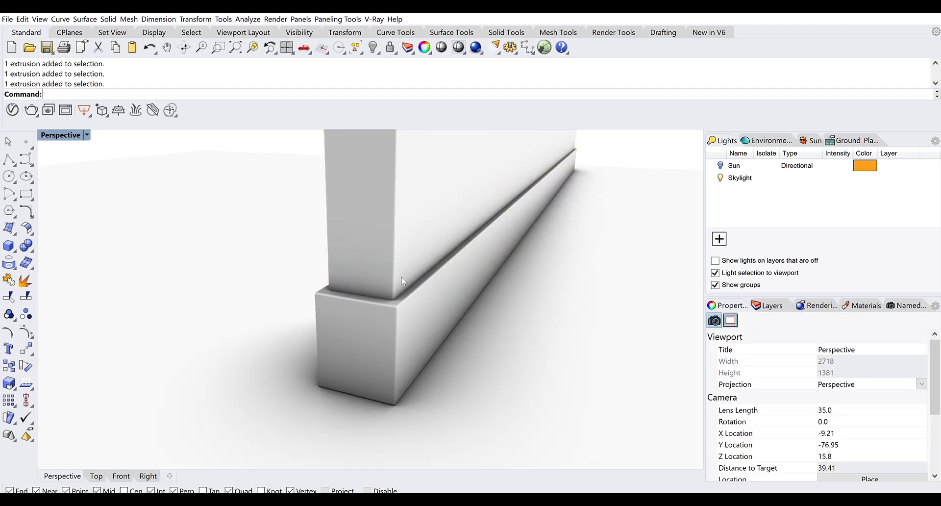
left_click(417, 301)
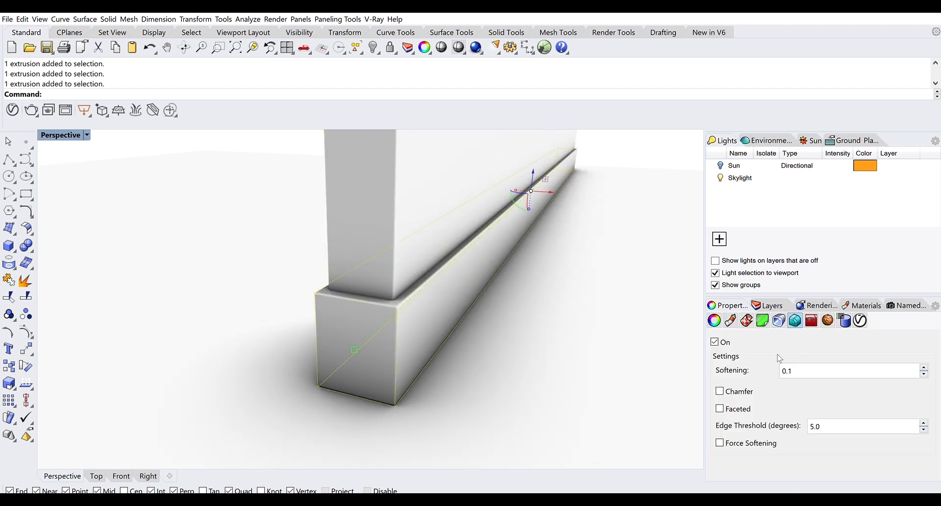
type(".05")
key("Return")
left_click(561, 203)
left_click_drag(498, 260, 466, 225)
scroll(549, 208, "up", 5)
left_click_drag(76, 290, 111, 294)
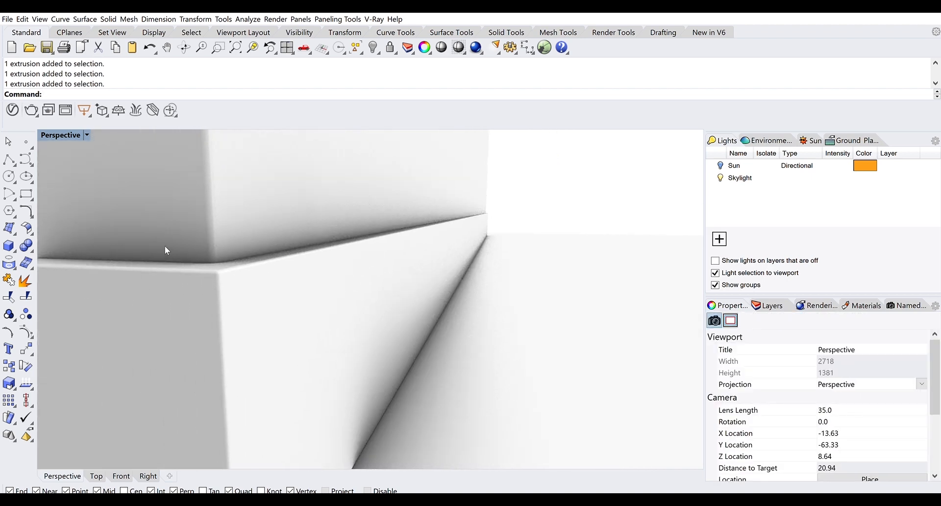
scroll(165, 247, "up", 3)
scroll(238, 260, "down", 12)
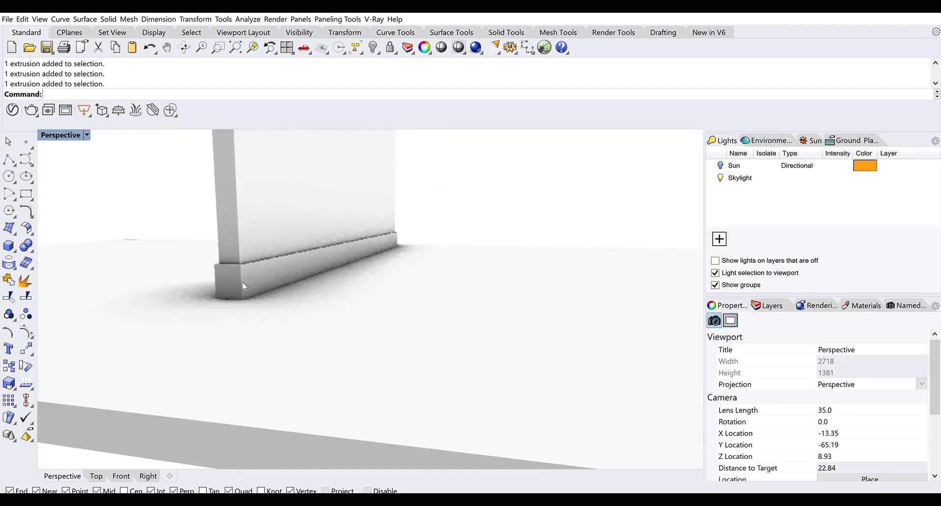
left_click_drag(242, 282, 416, 283)
scroll(410, 250, "up", 2)
left_click_drag(413, 251, 355, 322)
scroll(394, 268, "up", 1)
scroll(319, 359, "up", 12)
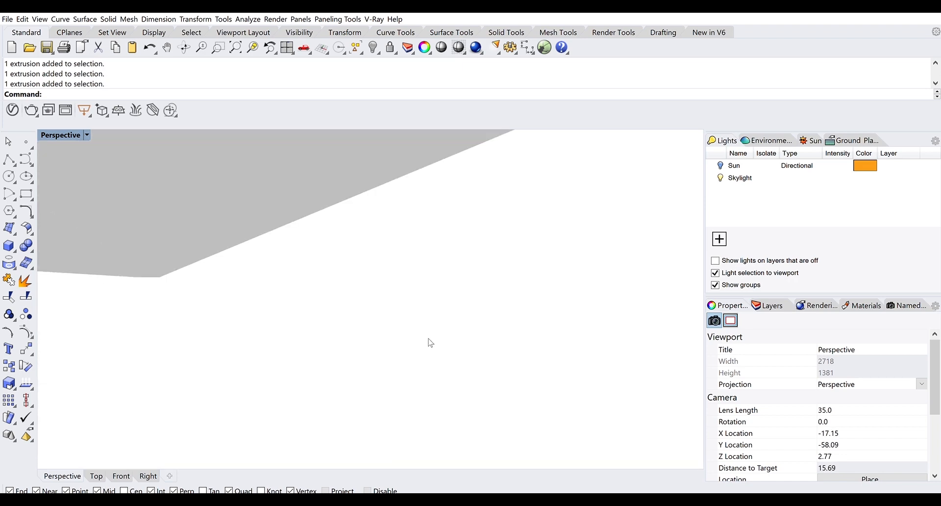
scroll(429, 346, "up", 8)
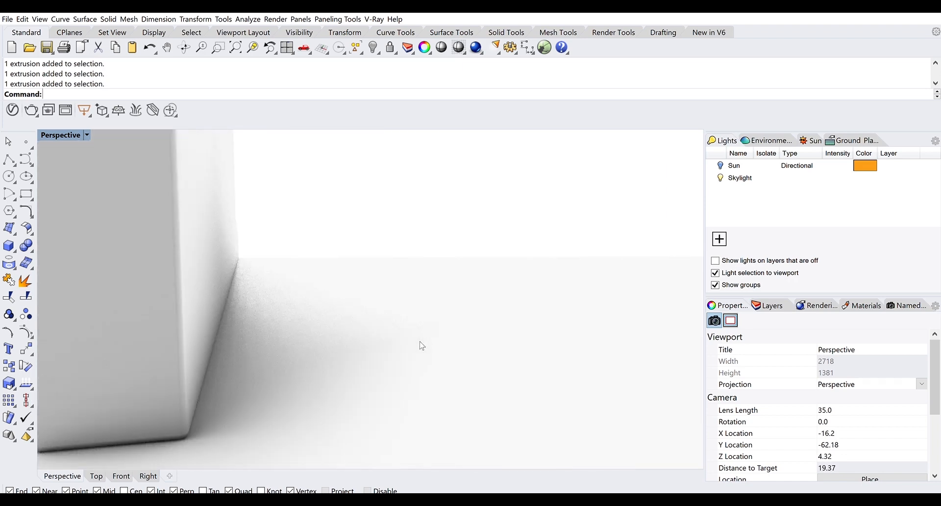
left_click_drag(337, 347, 384, 352)
scroll(358, 390, "down", 8)
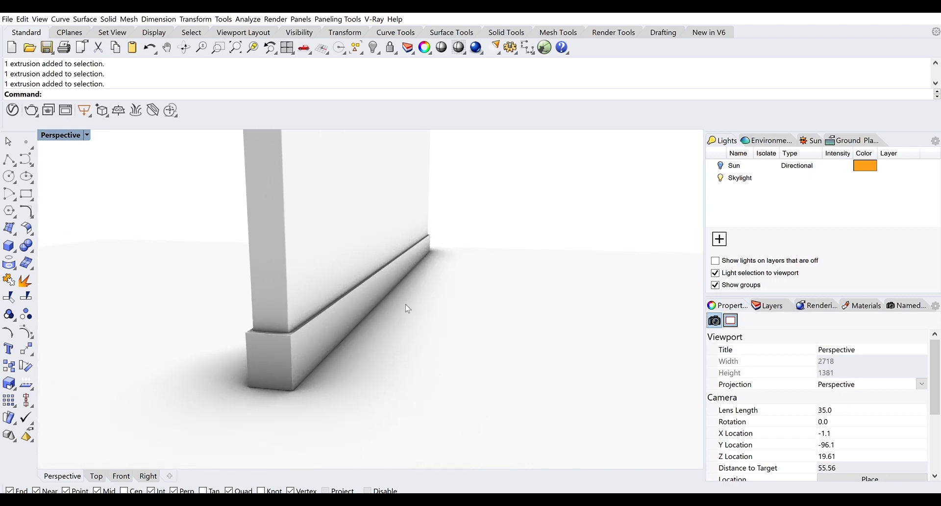
scroll(404, 304, "down", 5)
left_click(429, 290)
left_click_drag(429, 290, 438, 279)
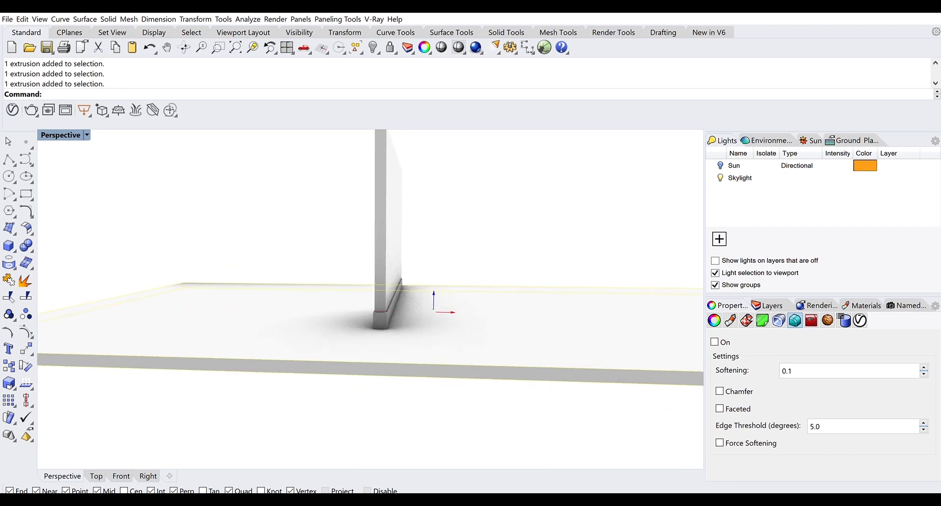
scroll(385, 250, "up", 2)
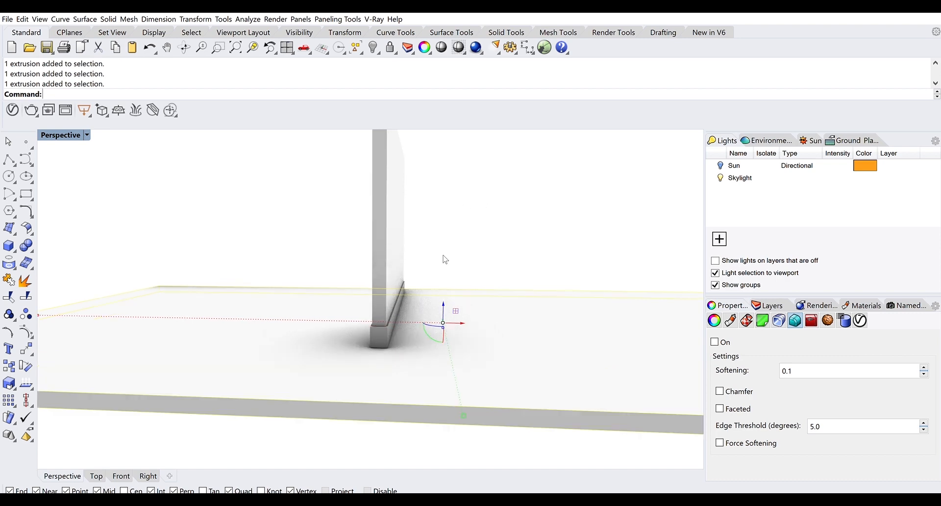
left_click(443, 255)
scroll(402, 339, "up", 5)
scroll(401, 293, "up", 2)
scroll(401, 293, "up", 2)
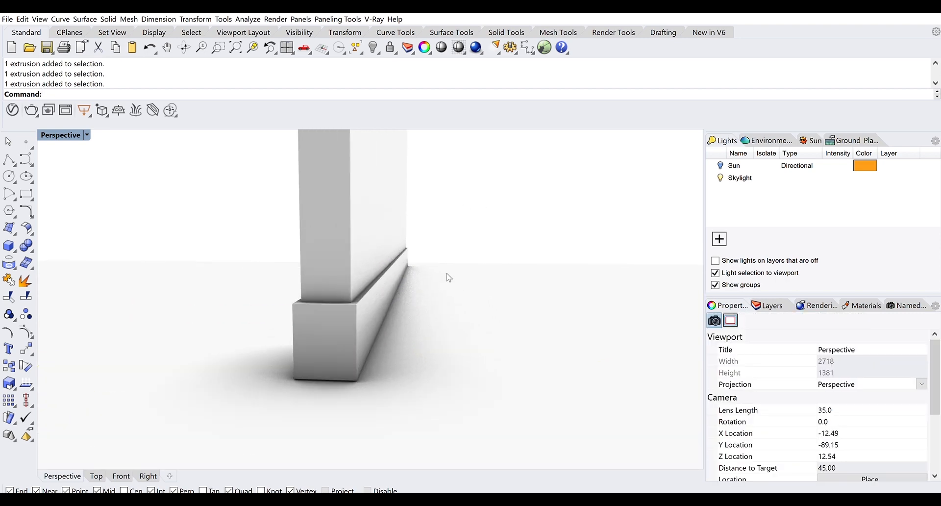
left_click_drag(446, 273, 375, 285)
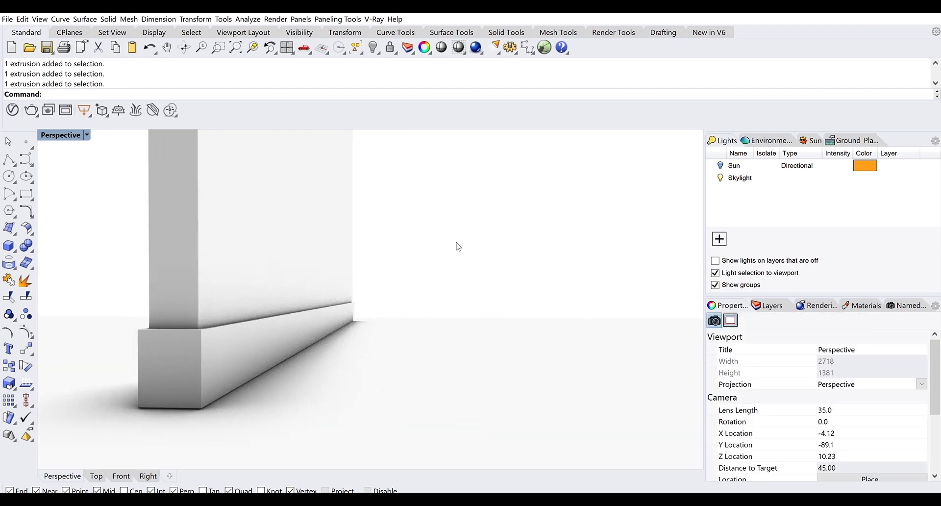
scroll(458, 245, "down", 4)
left_click_drag(460, 244, 398, 312)
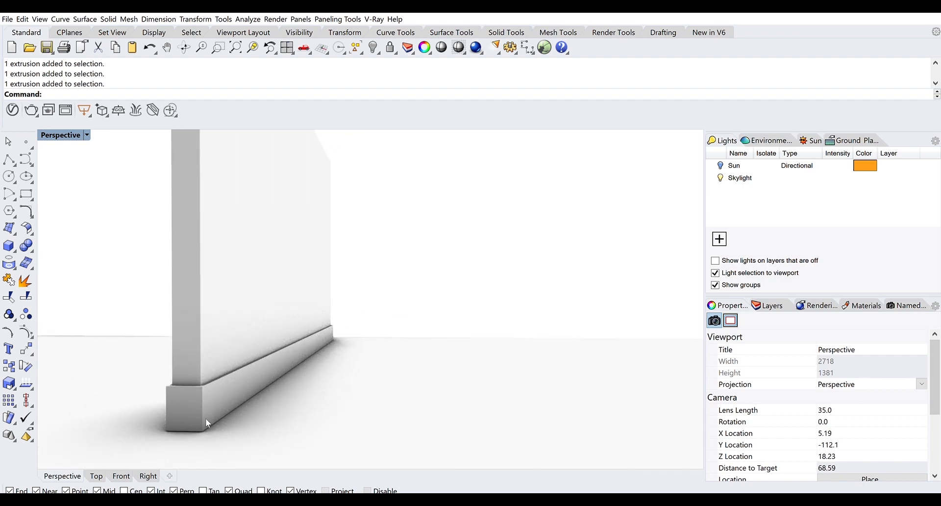
left_click(281, 233)
left_click(415, 264)
left_click_drag(416, 265, 414, 311)
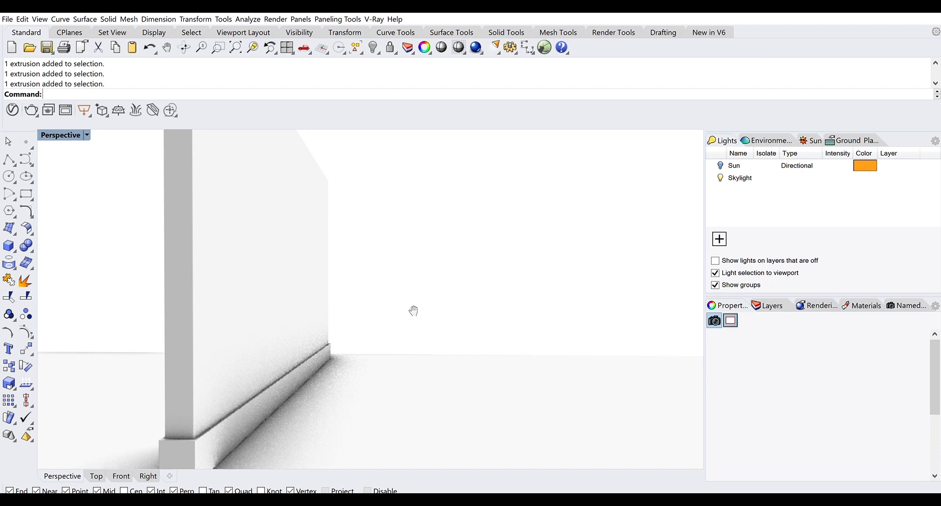
left_click(425, 391)
scroll(426, 394, "down", 3)
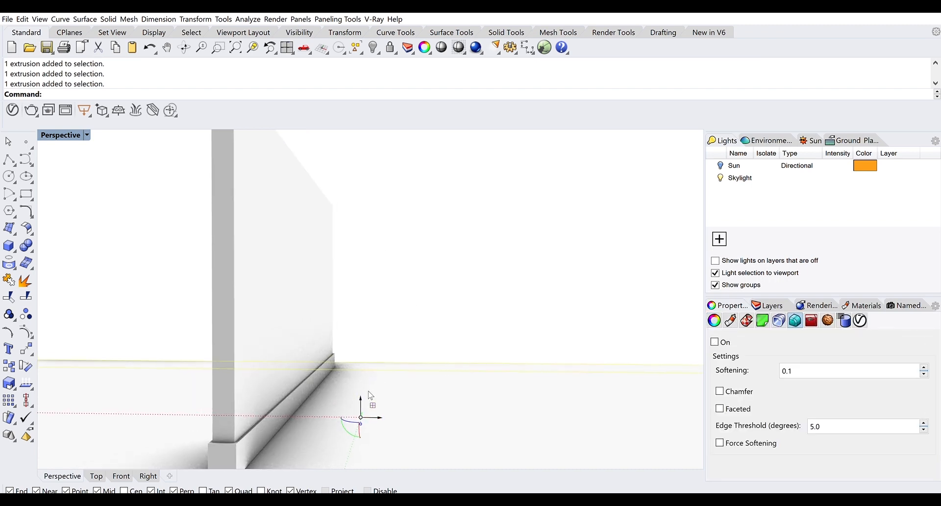
scroll(368, 393, "down", 3)
key("Return")
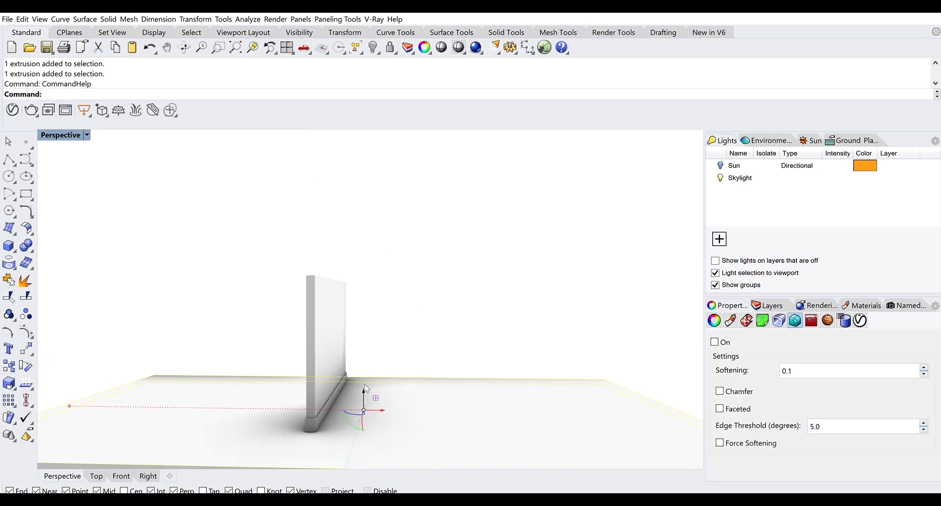
scroll(370, 394, "down", 3)
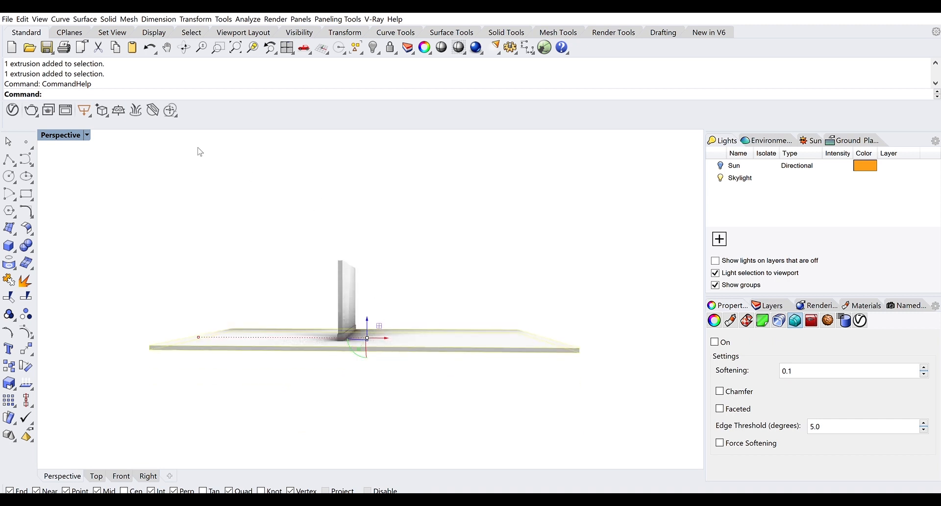
Copy the floor slab vertically from its corner to the wall top as a ceiling
type("Copy")
key("Return")
type("V")
key("Return")
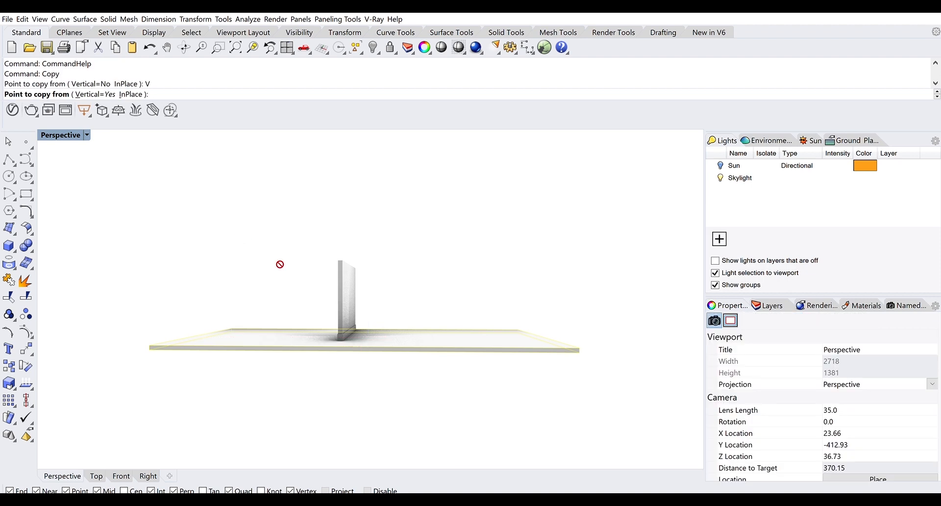
left_click(579, 349)
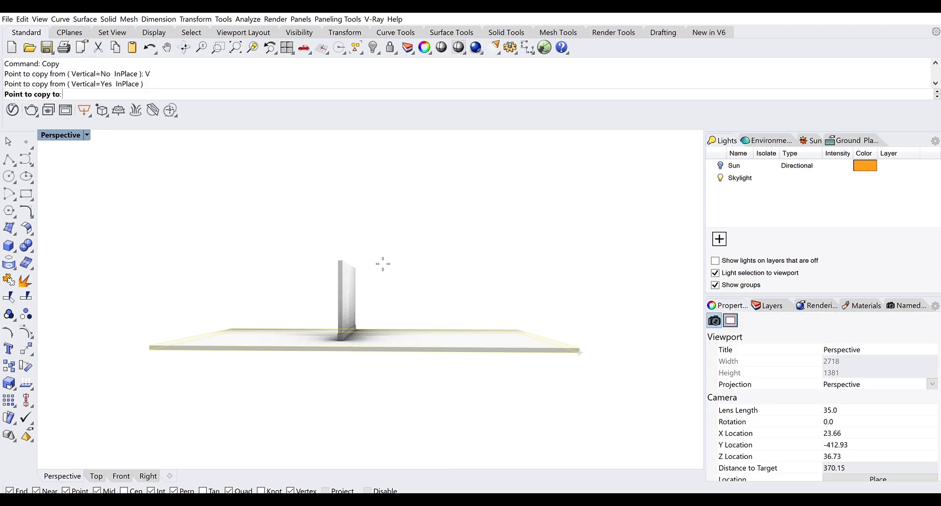
left_click(348, 253)
scroll(367, 260, "up", 6)
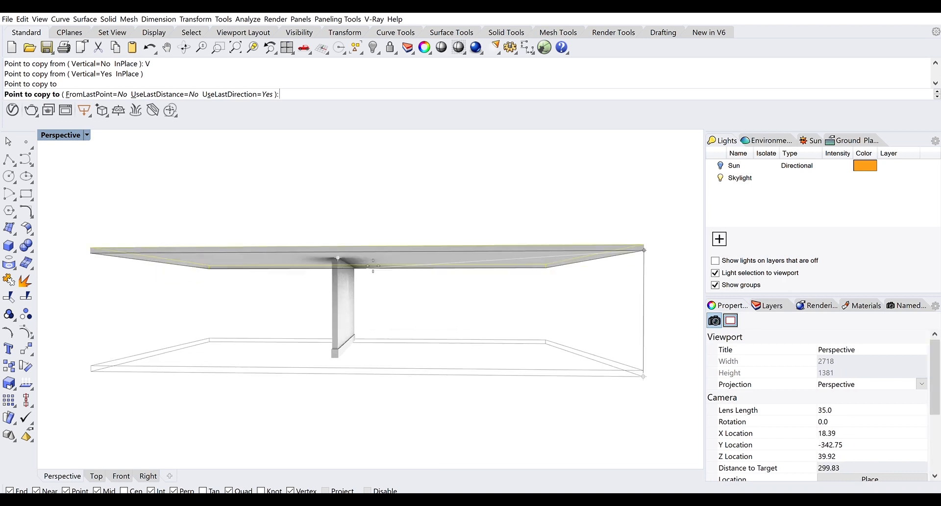
key("Return")
scroll(366, 260, "up", 4)
Pan and orbit around the enclosed room to inspect the new ceiling
left_click(368, 238)
left_click_drag(456, 340, 267, 255)
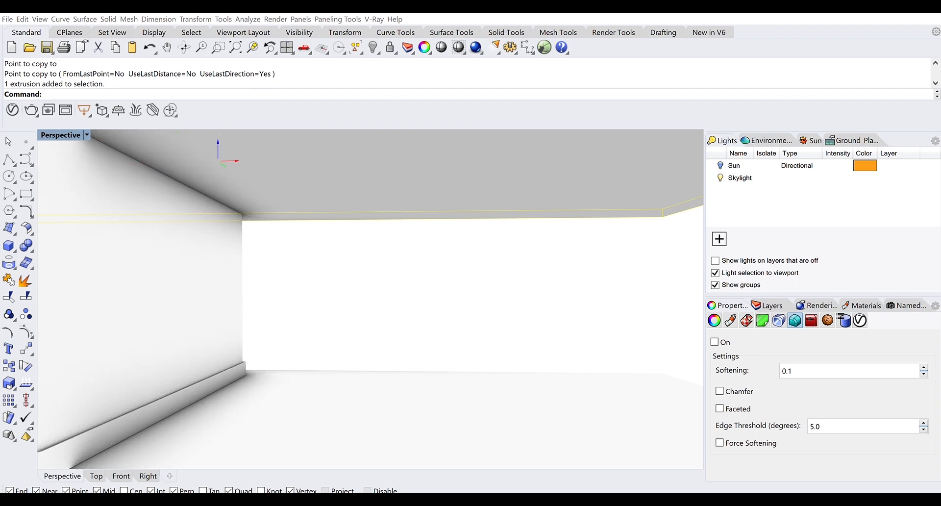
key("Escape")
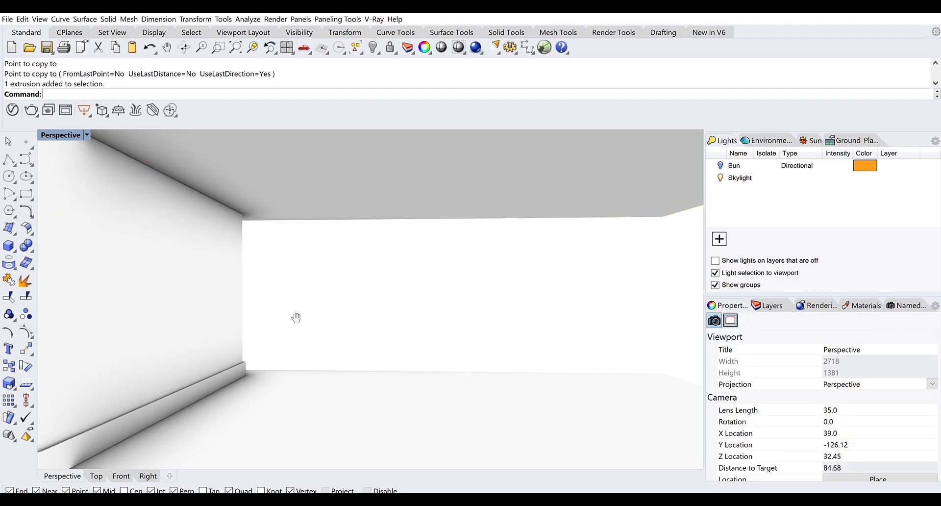
left_click_drag(296, 318, 426, 328)
left_click_drag(347, 268, 395, 322)
scroll(205, 150, "up", 8)
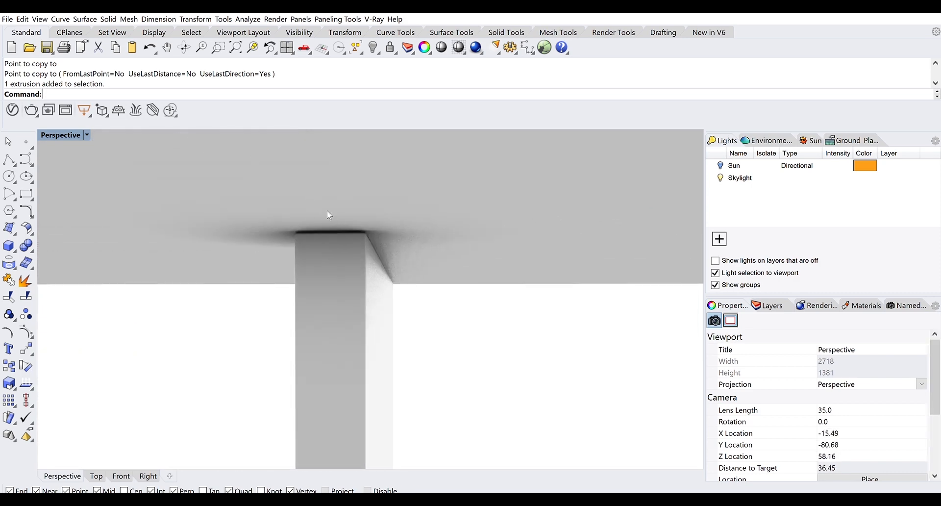
left_click_drag(423, 259, 272, 230)
scroll(272, 230, "down", 10)
left_click_drag(390, 277, 322, 201)
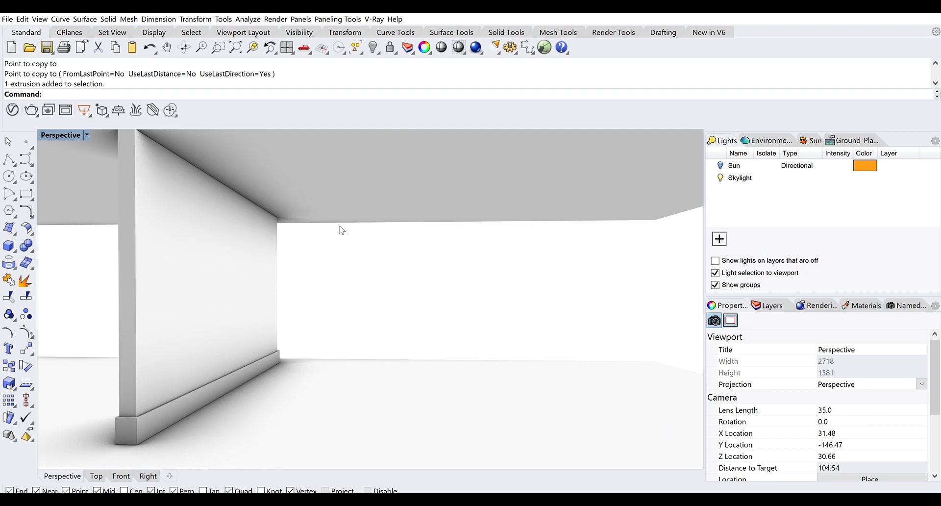
scroll(349, 233, "down", 2)
left_click_drag(351, 233, 344, 228)
scroll(300, 220, "up", 2)
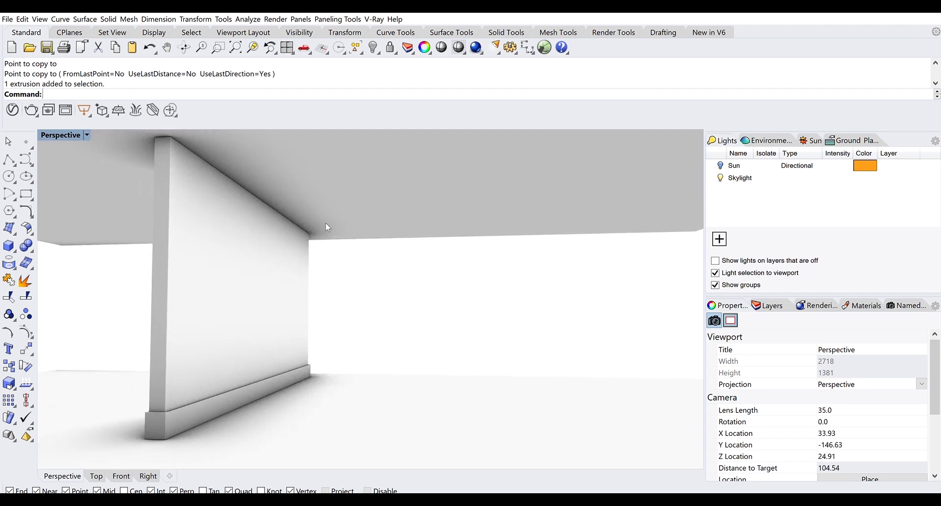
left_click_drag(326, 227, 318, 249)
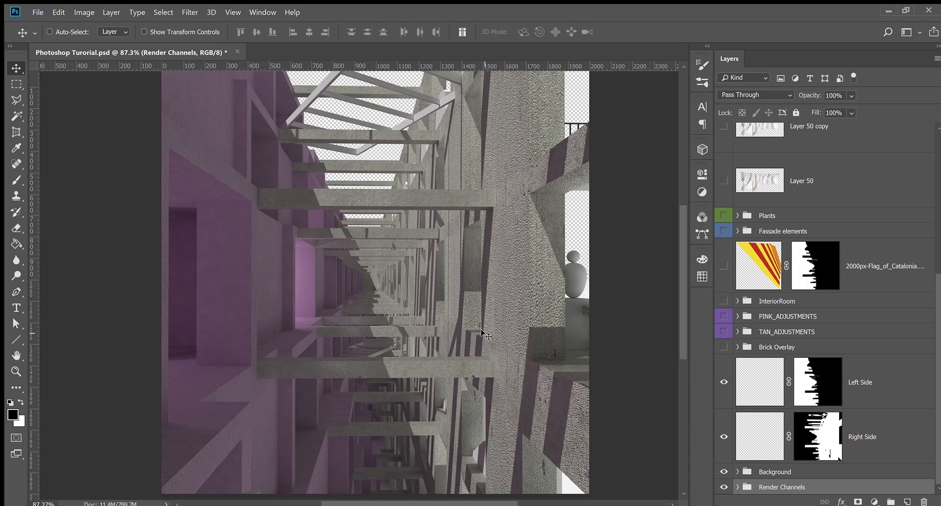
scroll(184, 145, "up", 8)
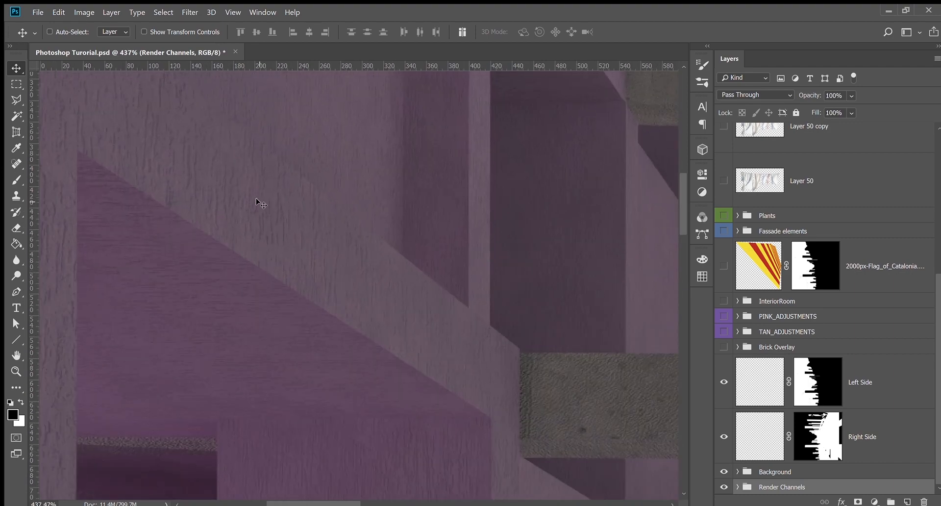
scroll(206, 167, "up", 2)
scroll(206, 167, "down", 7)
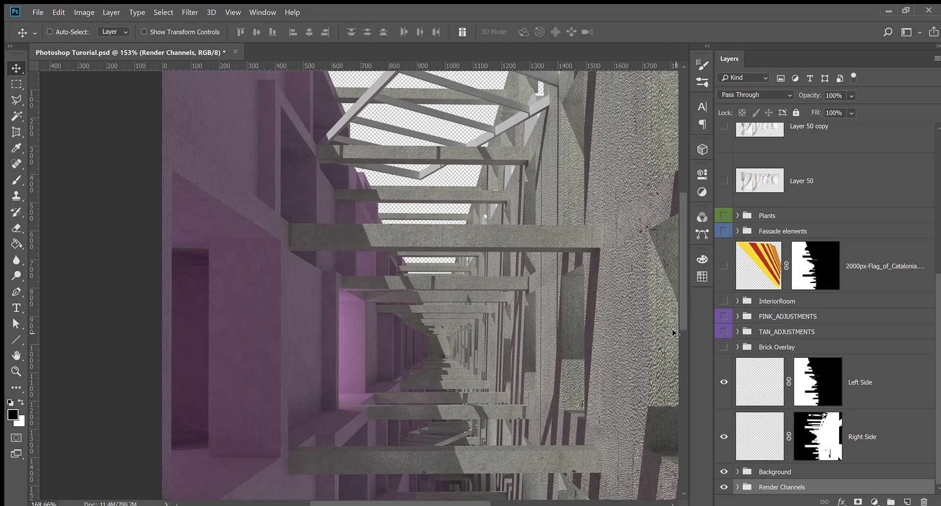
scroll(652, 321, "up", 6)
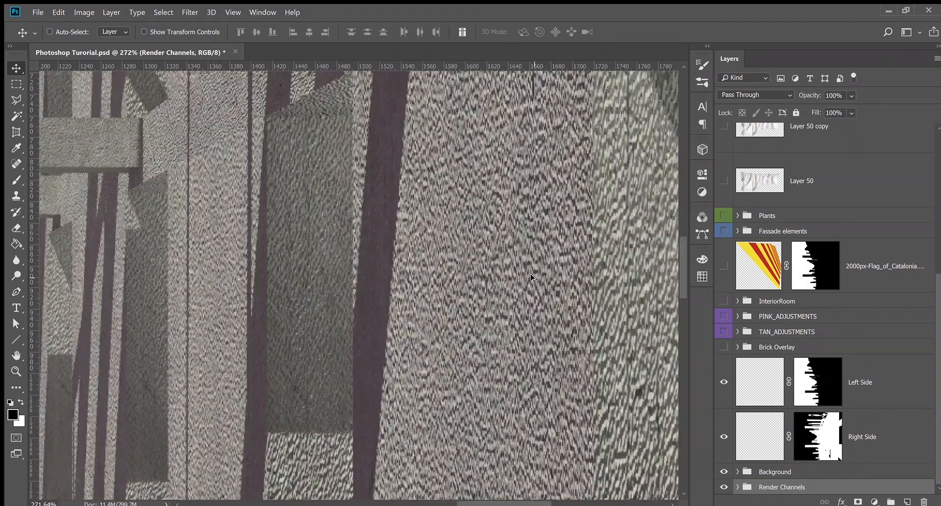
scroll(534, 279, "down", 7)
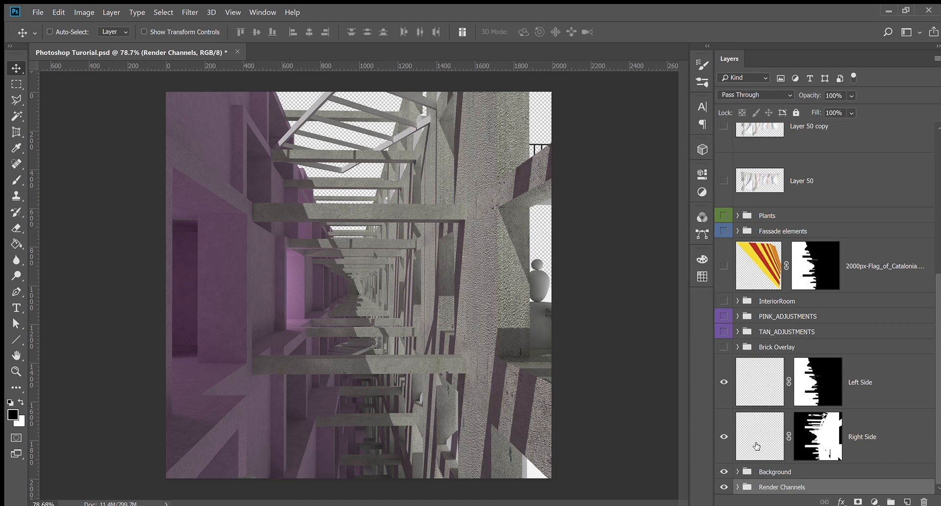
mouse_move(937, 441)
left_mouse_down()
mouse_move(938, 408)
mouse_move(937, 441)
left_mouse_up()
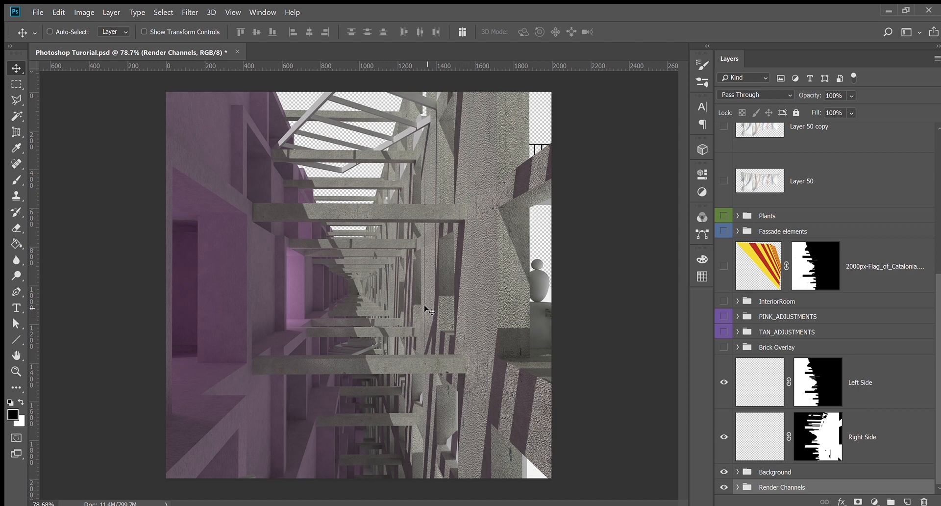
left_click(738, 487)
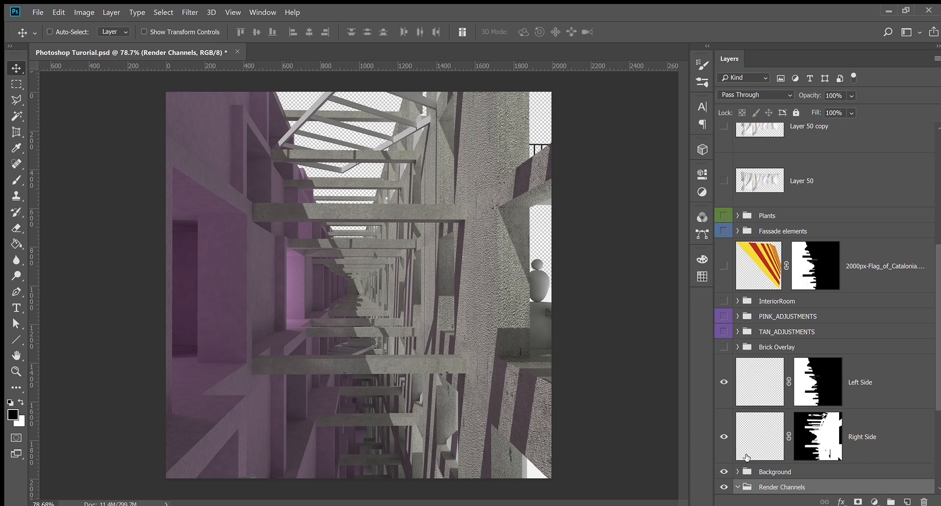
scroll(767, 421, "down", 2)
scroll(767, 421, "down", 4)
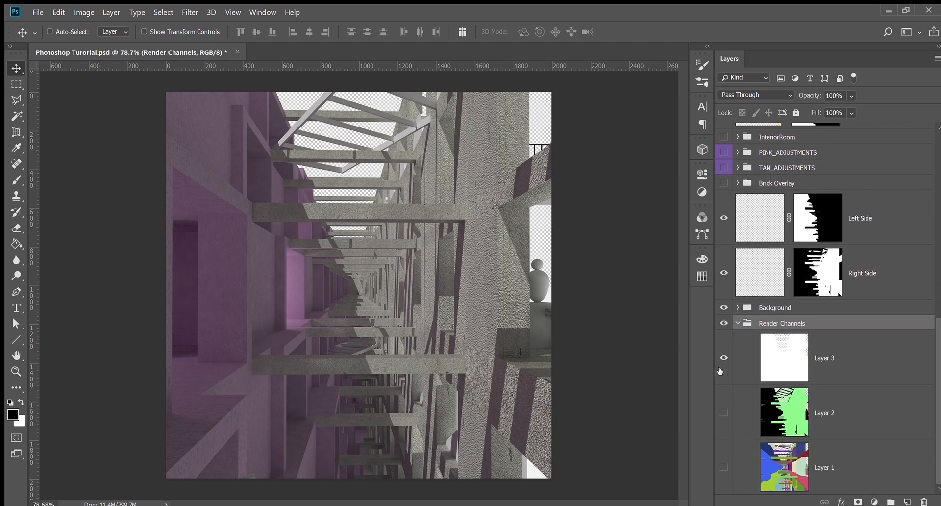
left_click(724, 358)
left_click(724, 360)
left_click(724, 360, "alt")
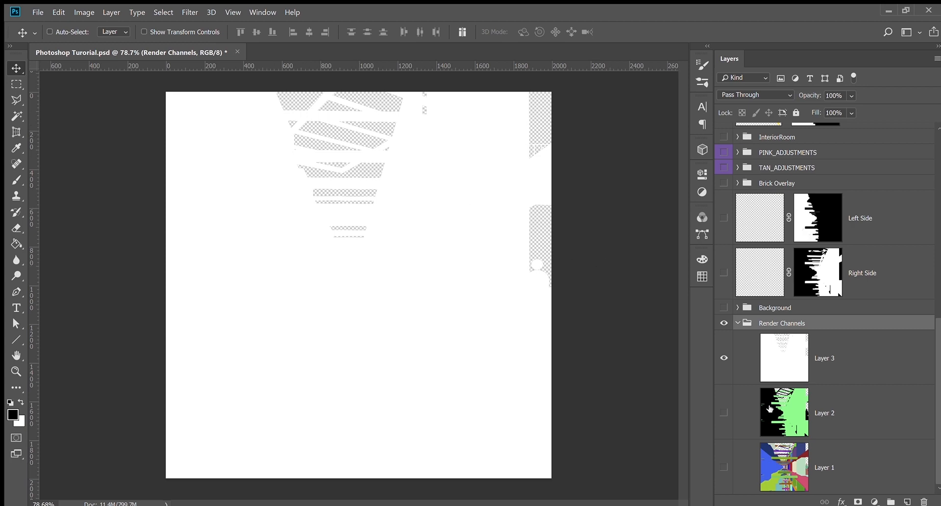
left_click(724, 372)
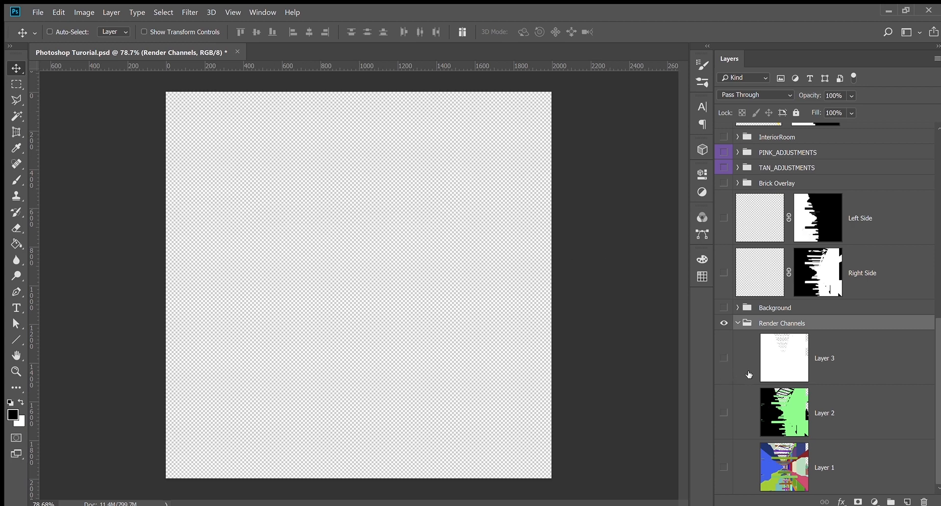
left_click(723, 358)
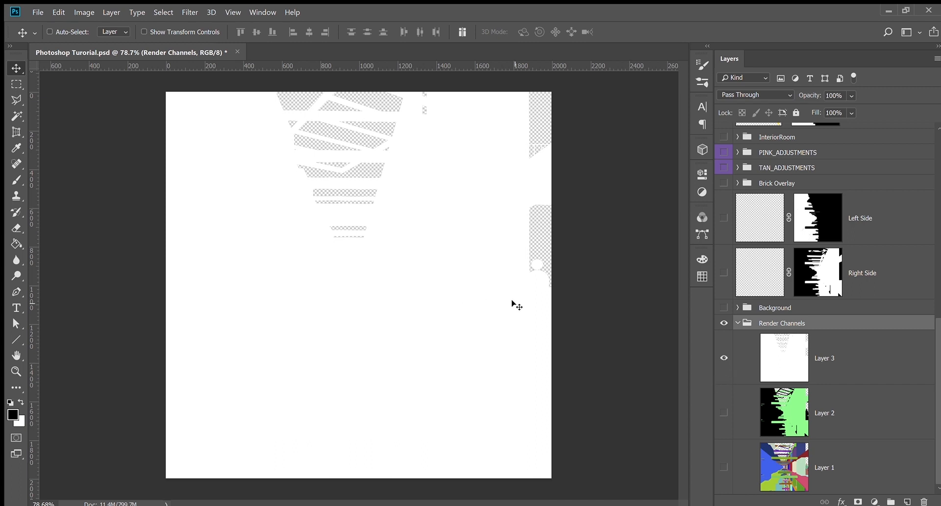
left_click(724, 359)
left_click(725, 359)
scroll(725, 343, "up", 3)
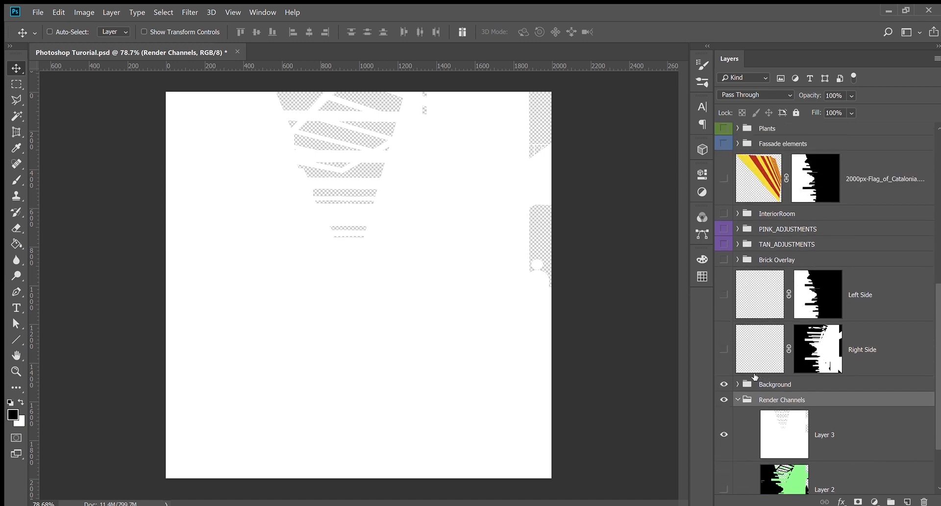
scroll(730, 375, "down", 2)
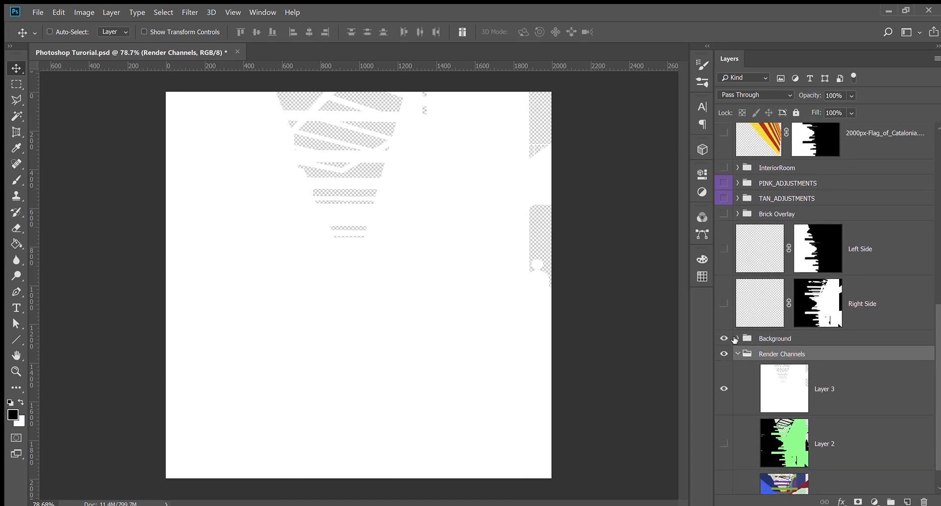
Expand the Background group and turn on Layer 0's interior render
left_click(743, 338)
left_click(738, 339)
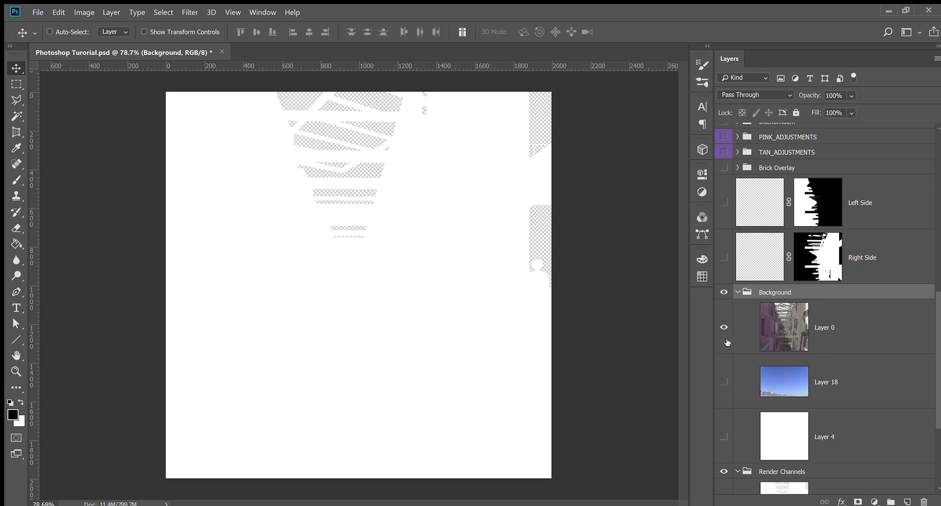
left_click(724, 327)
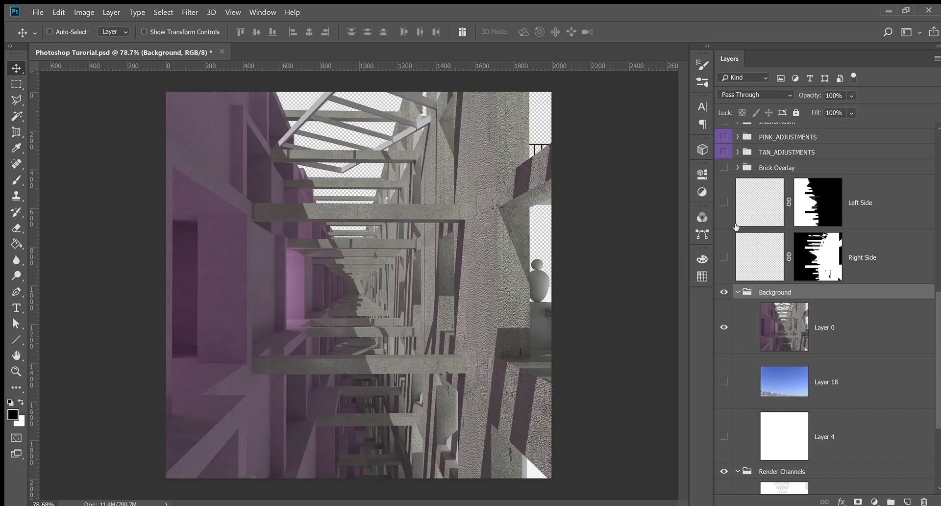
Hide Layer 3 and show Layer 2's black-and-green render channel instead
left_click(737, 167)
left_click(738, 166)
scroll(742, 364, "down", 5)
scroll(742, 363, "down", 1)
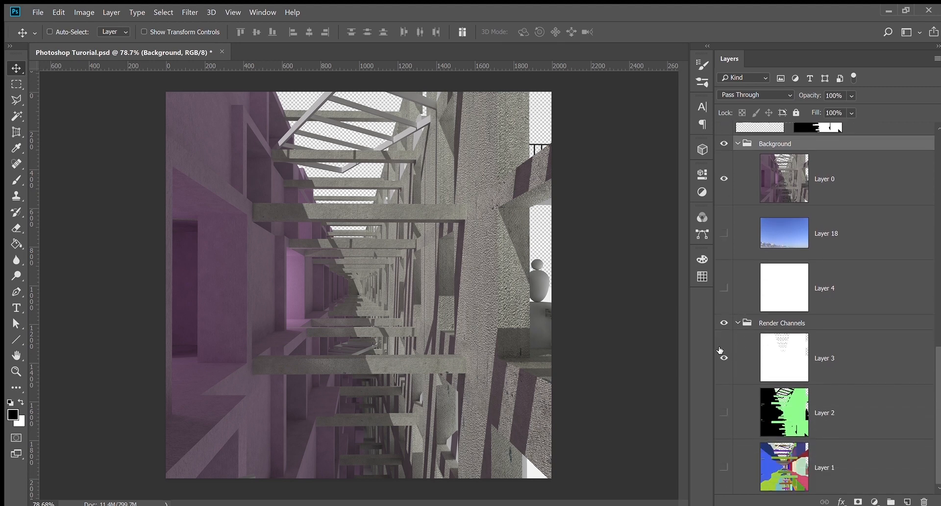
left_click(825, 356)
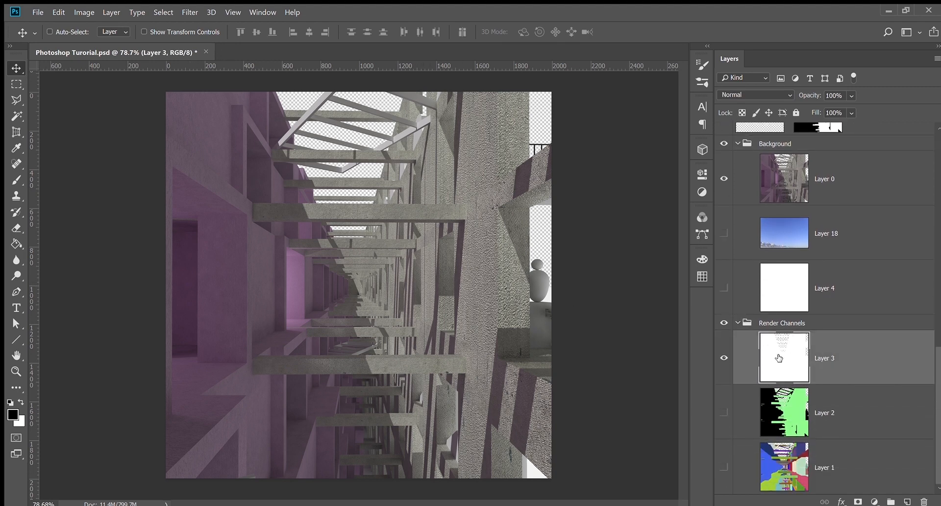
left_click(723, 358)
left_click(725, 414, "alt")
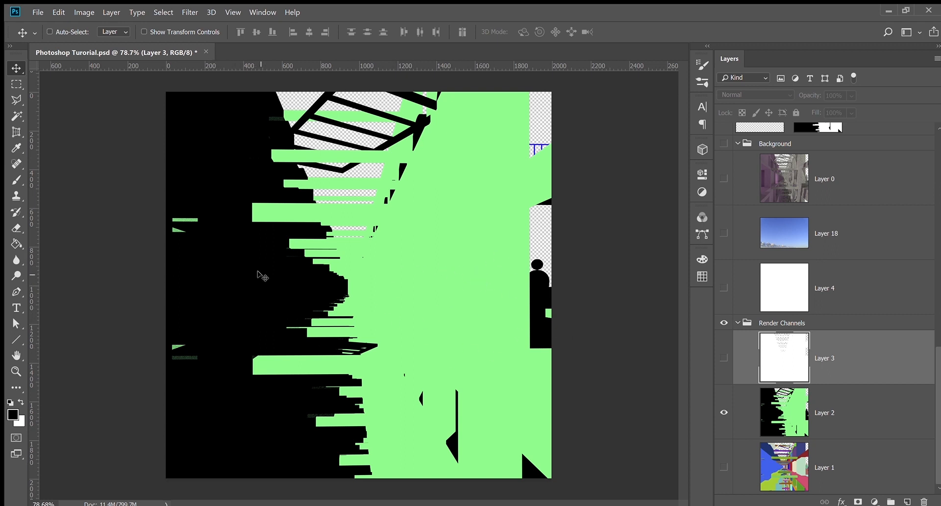
Magic Wand-select Layer 2's green and black areas, then deselect and hide Layer 2
key("w")
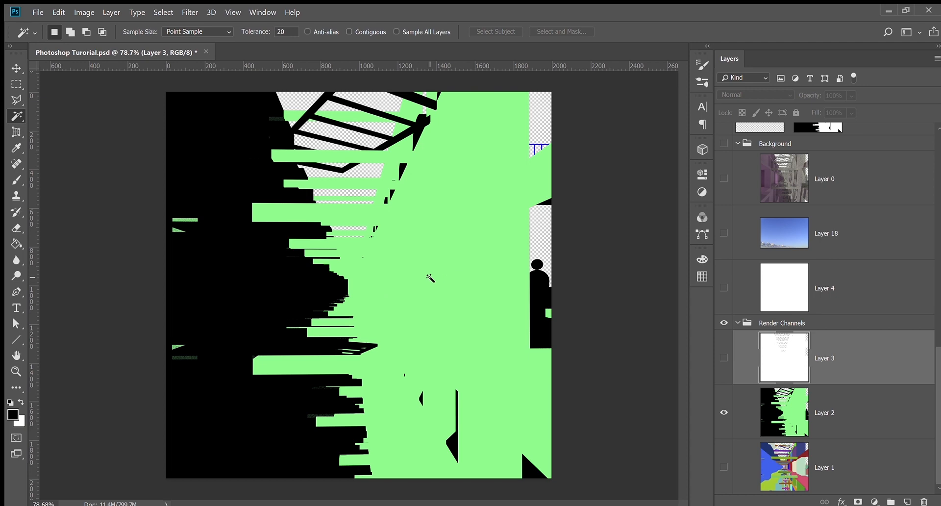
left_click(414, 295)
key("ctrl+d")
left_click(784, 409)
left_click(453, 310)
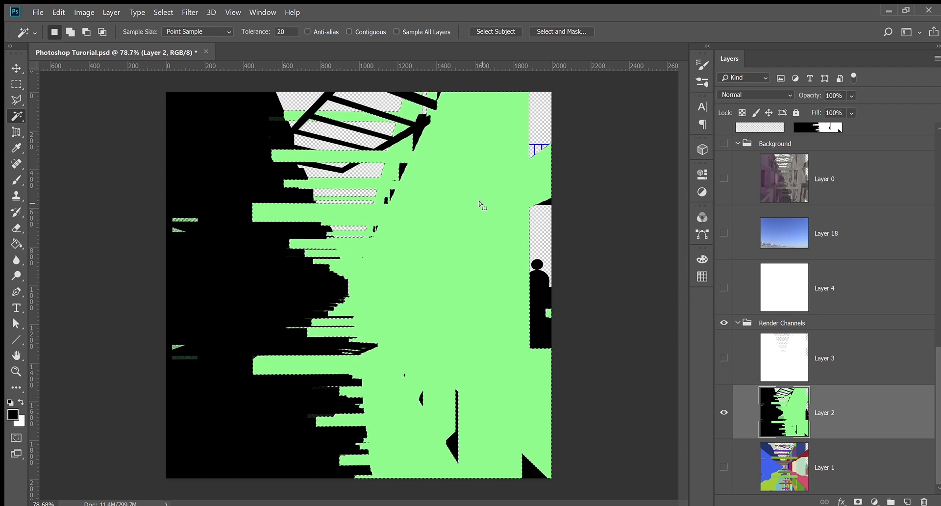
left_click(231, 271)
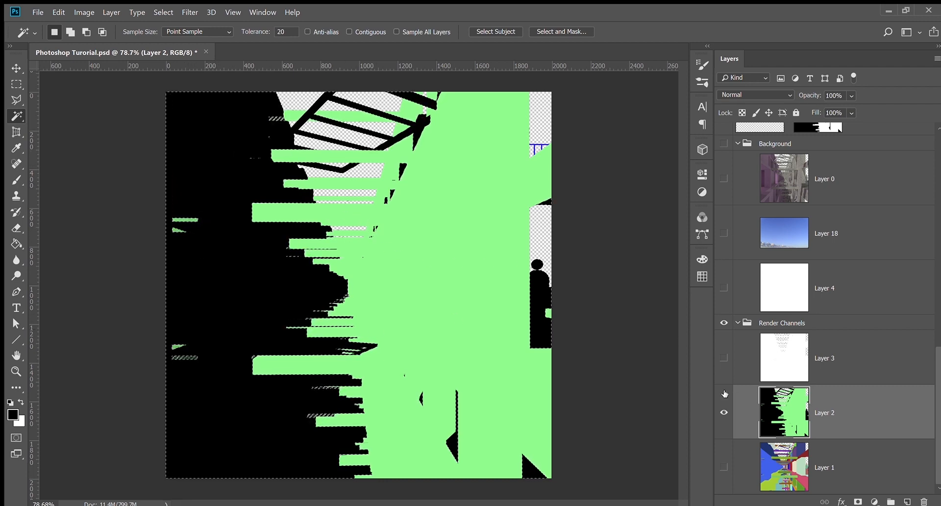
key("ctrl+d")
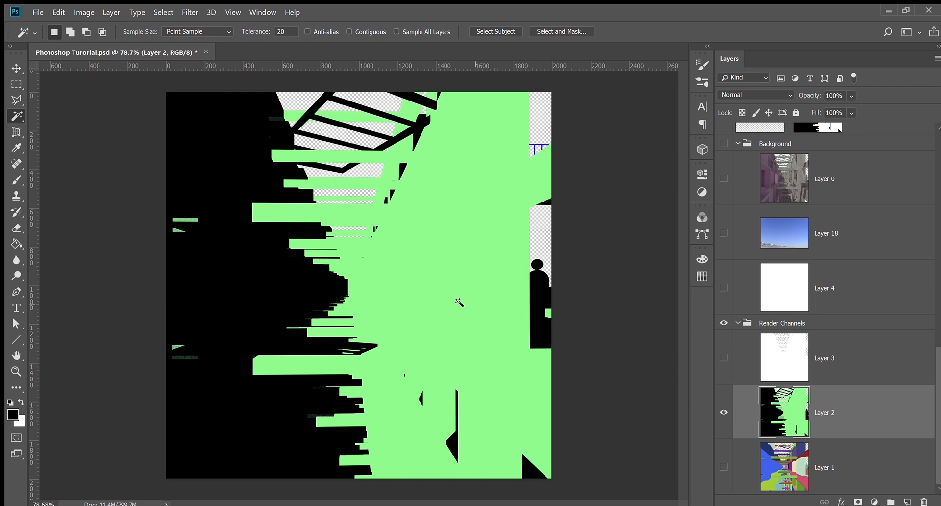
left_click(725, 427, "alt")
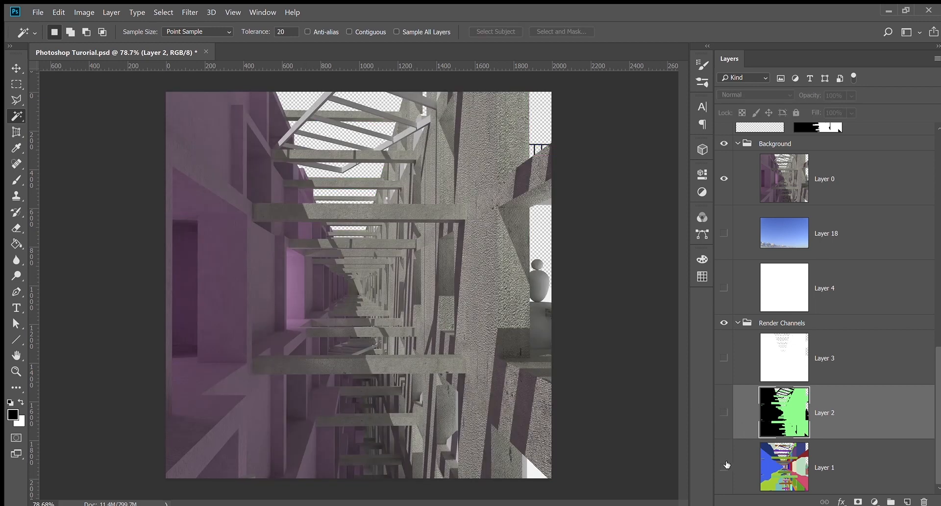
Show Layer 1's colour map and hide the Background render, comparing the two views
left_click(793, 470)
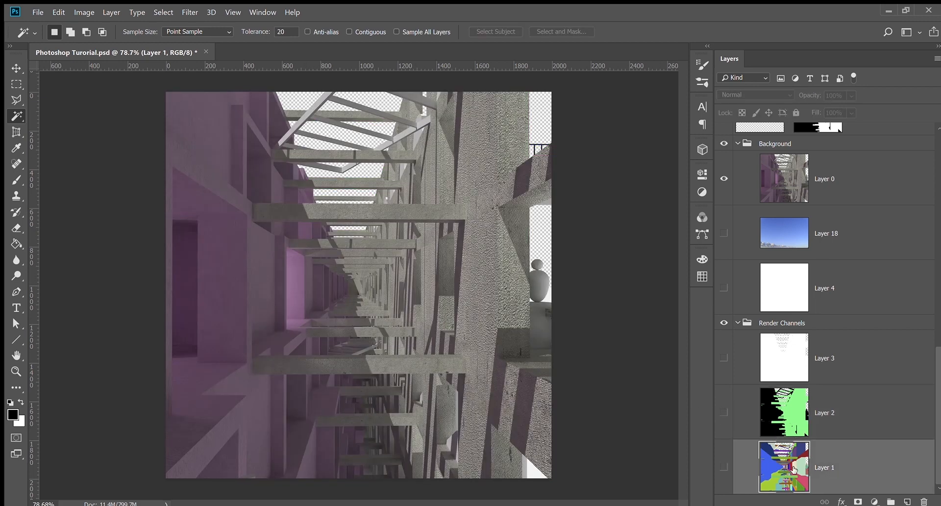
left_click(726, 470)
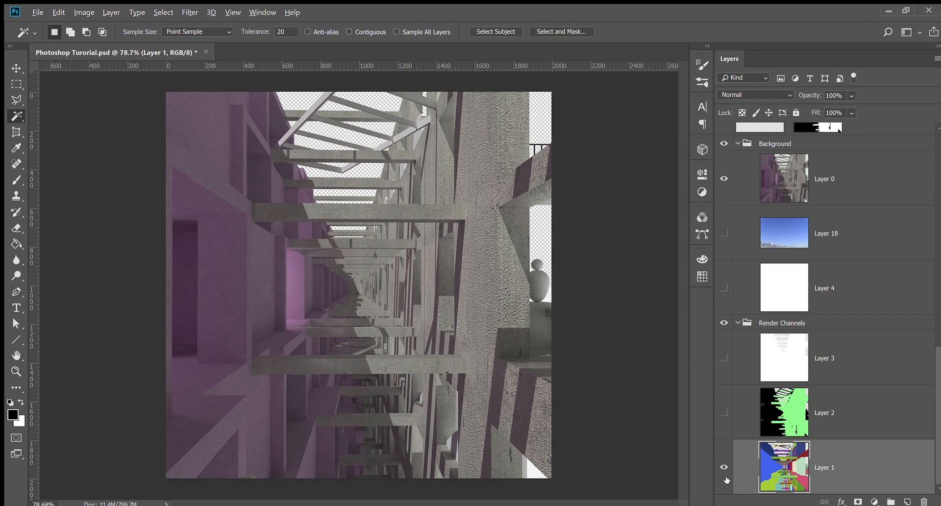
left_click(726, 475, "alt")
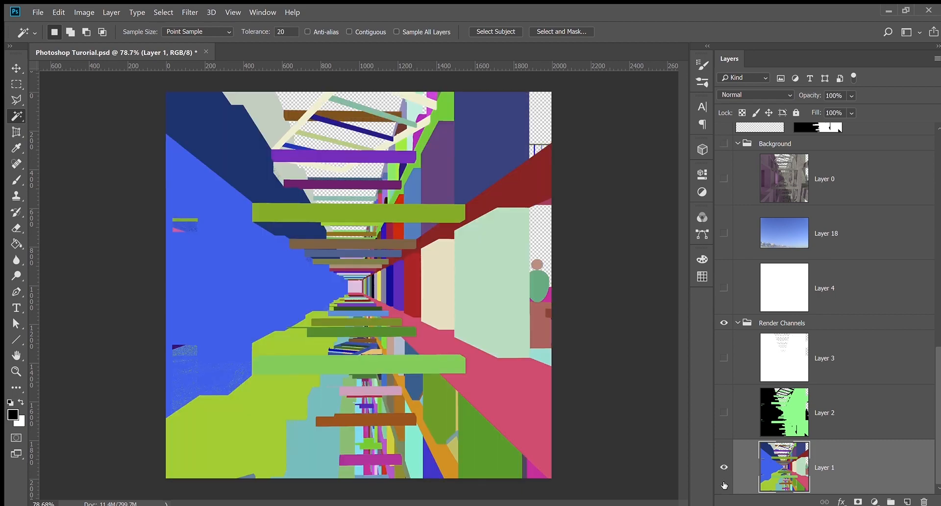
left_click(725, 483, "alt")
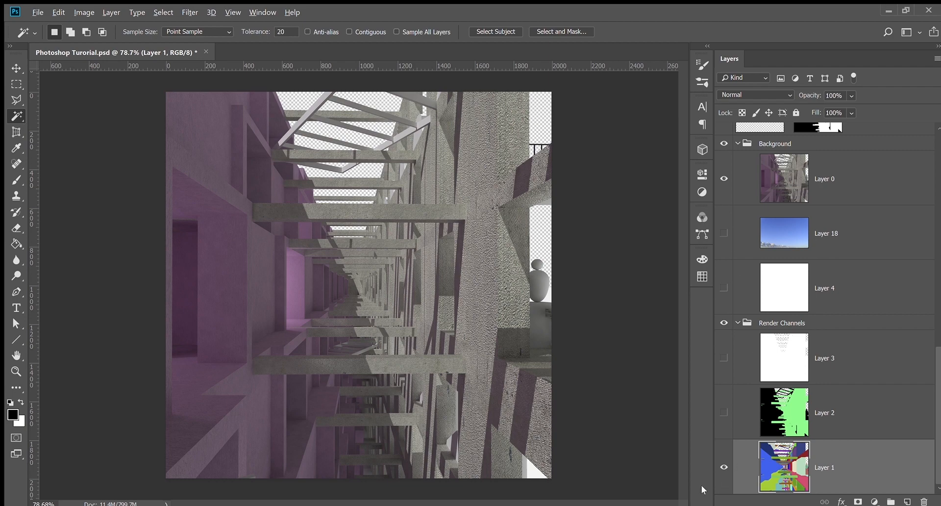
left_click(724, 473, "alt")
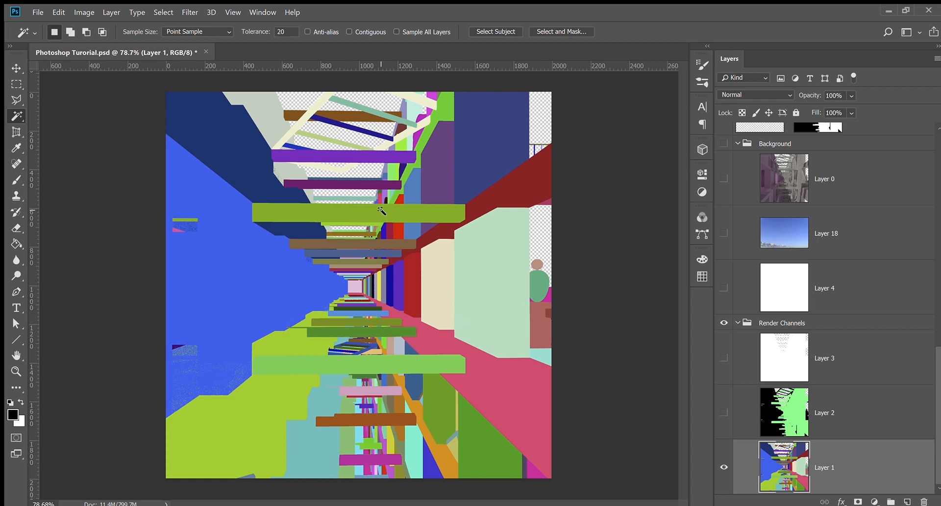
Add the light-green, lower brown, dark-green, upper brown and purple beams to the selection
left_click(441, 366, "shift")
left_click(403, 420, "shift")
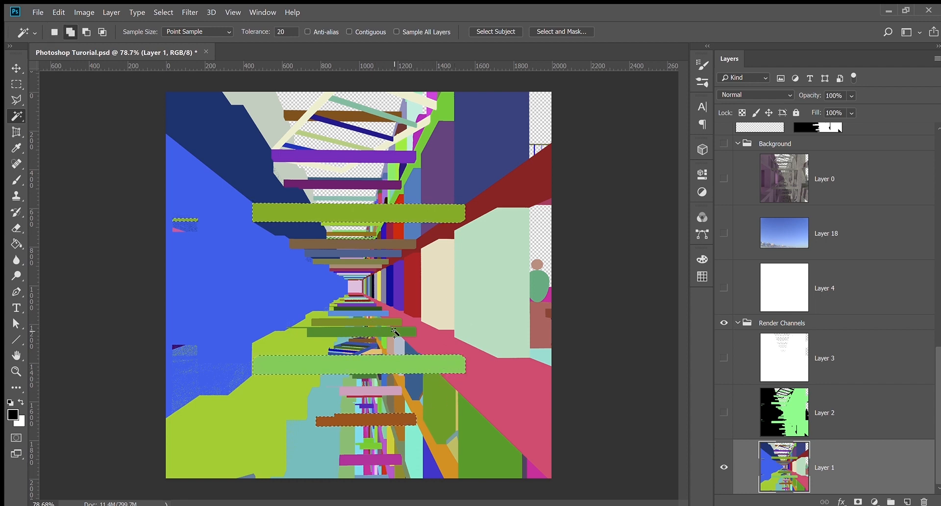
left_click(363, 332, "shift")
left_click(392, 244, "shift")
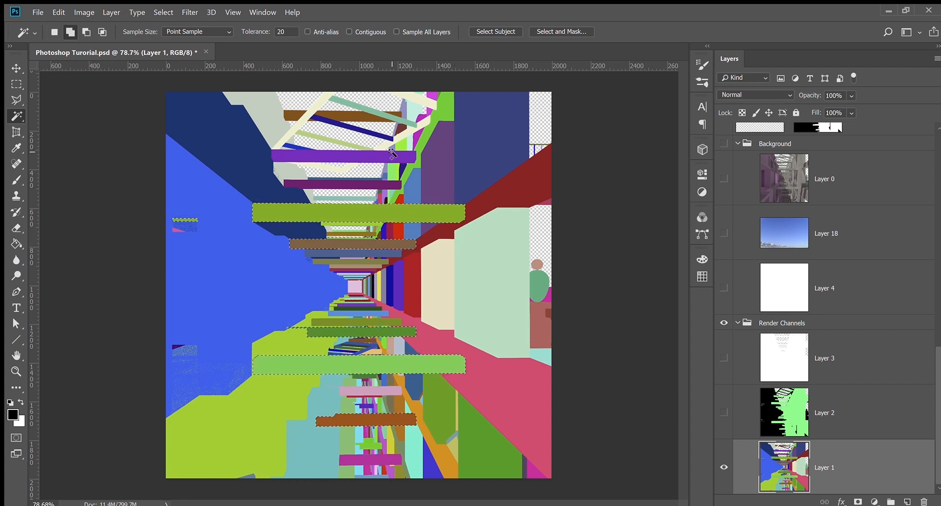
left_click(342, 153, "shift")
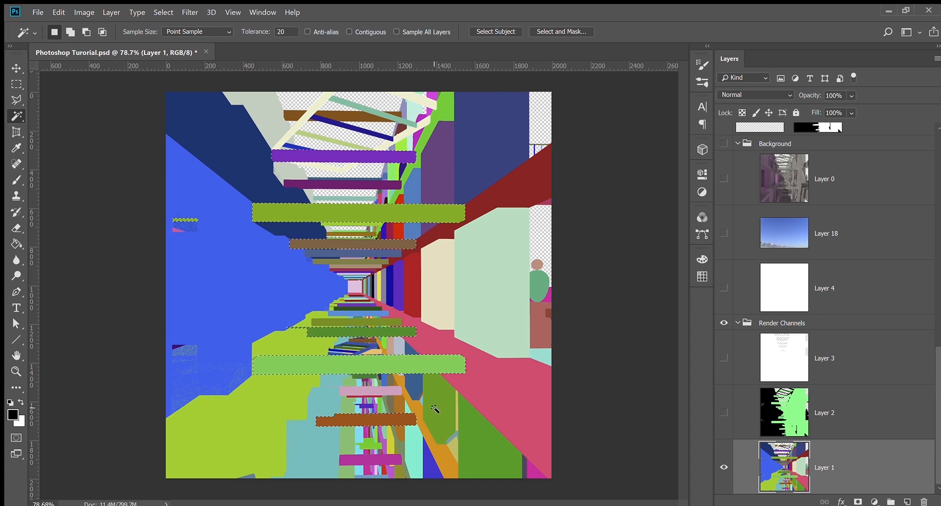
Bring back the Background render, hide Layer 1, collapse Render Channels and select Layer 0
left_click(724, 467, "alt")
left_click(725, 482, "alt")
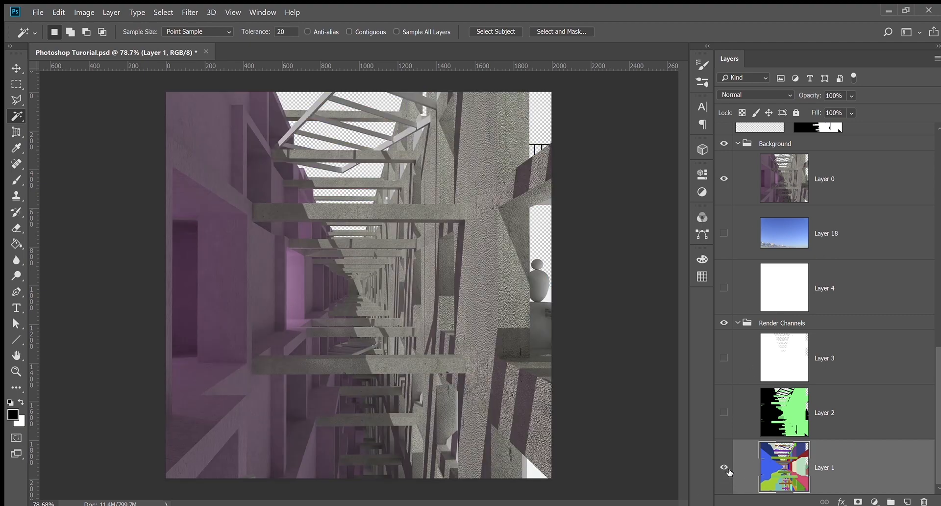
left_click(724, 468)
left_click(736, 325)
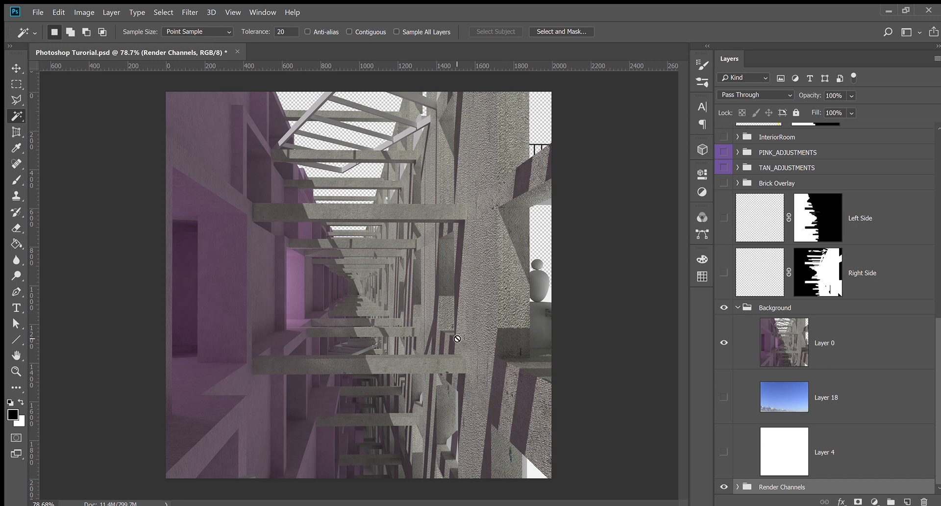
left_click(828, 342)
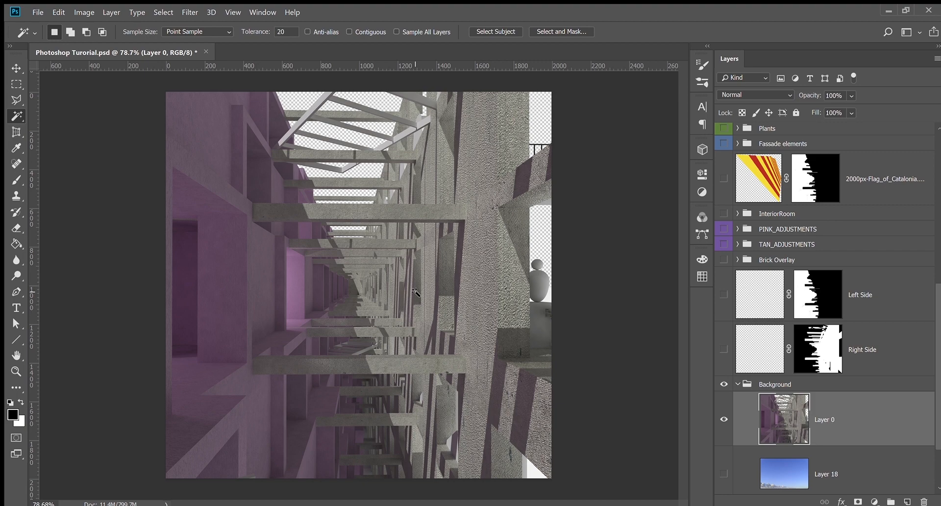
scroll(195, 237, "up", 2)
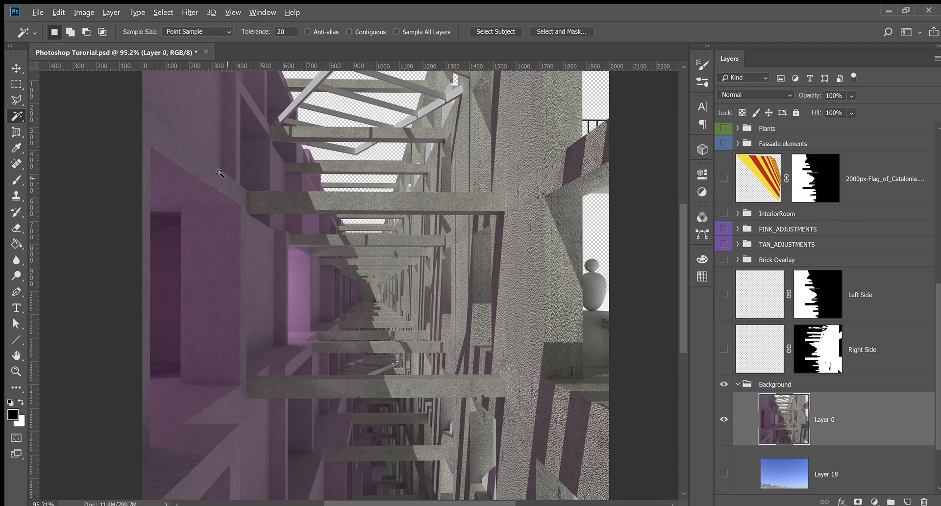
scroll(219, 174, "up", 20)
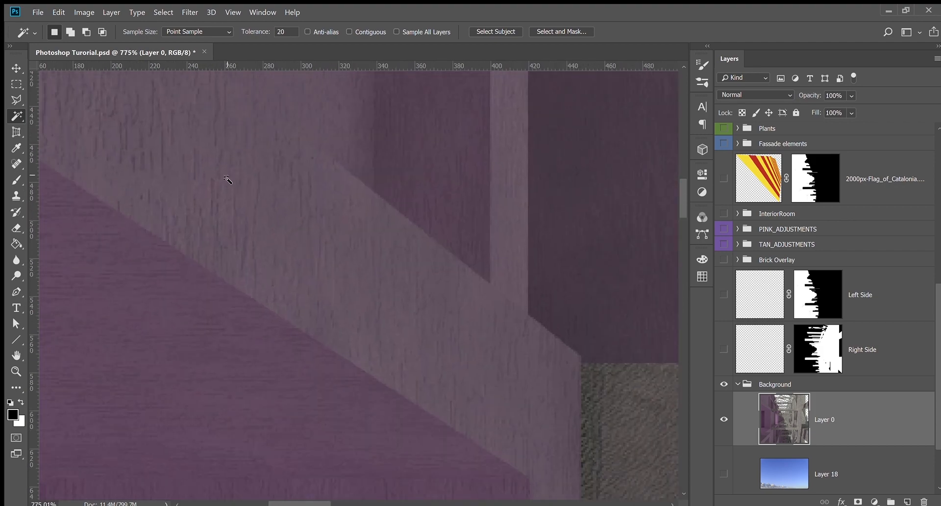
scroll(96, 208, "up", 5)
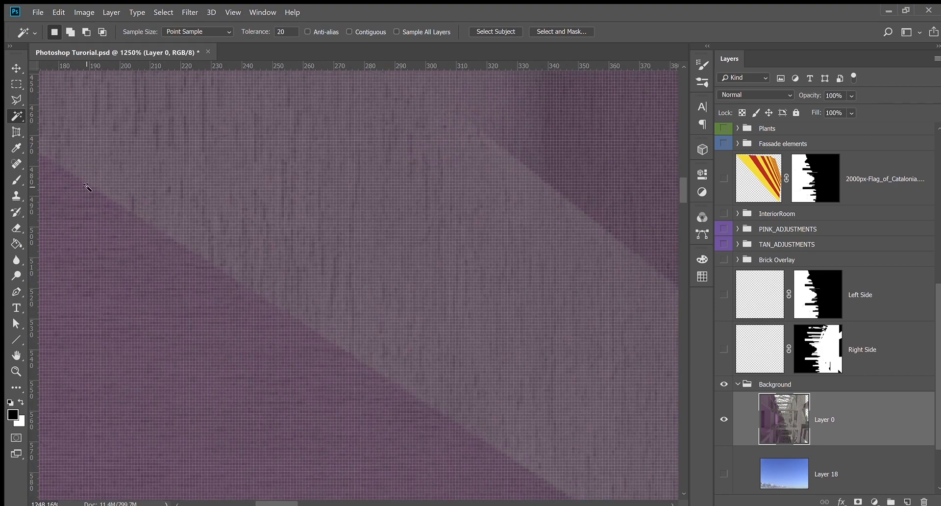
scroll(494, 372, "down", 3)
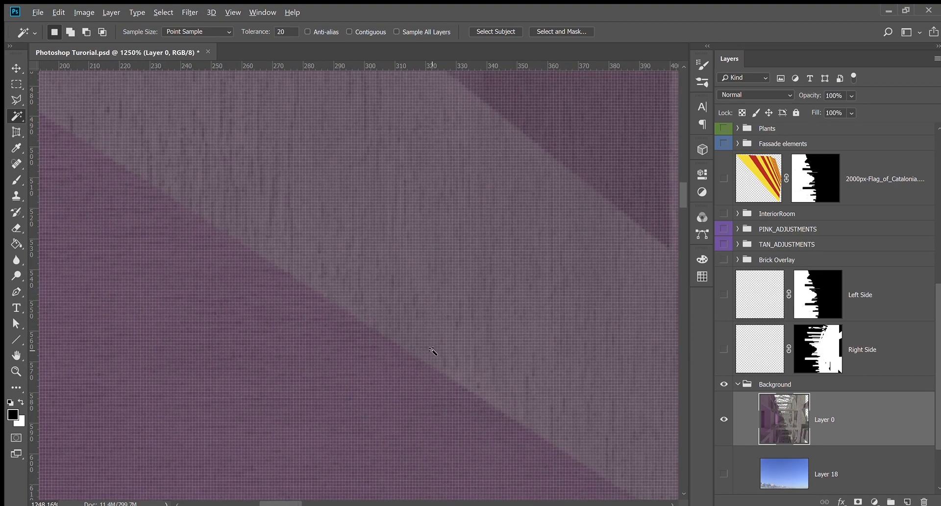
scroll(429, 339, "down", 9)
left_click_drag(604, 435, 427, 164)
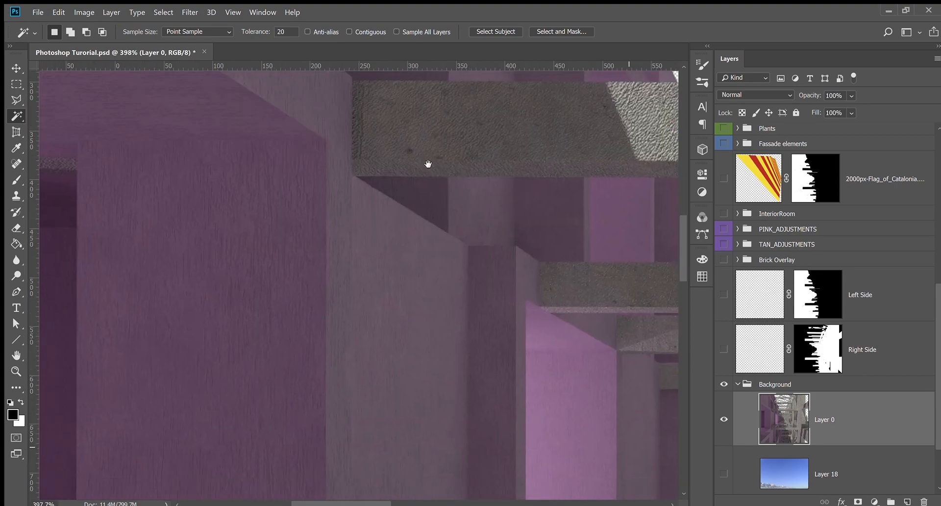
left_click_drag(470, 470, 487, 274)
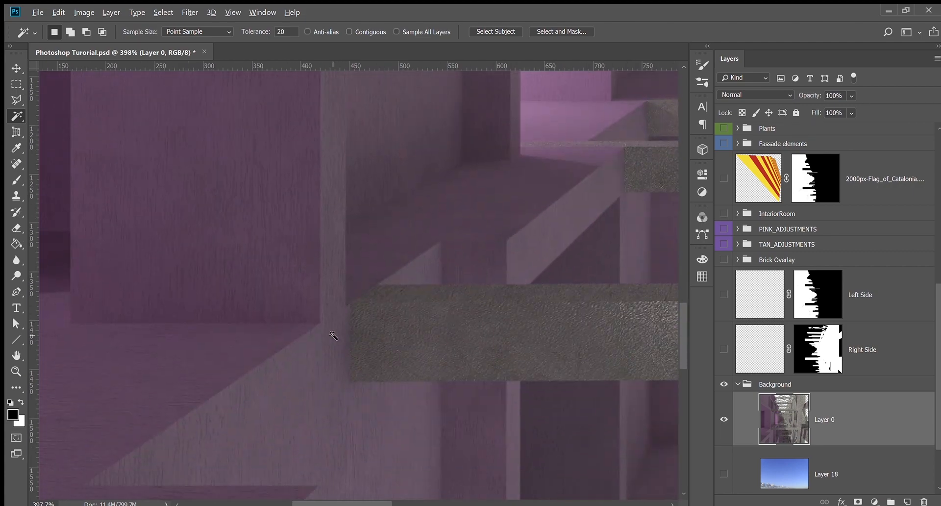
scroll(330, 332, "down", 5)
scroll(237, 486, "up", 5)
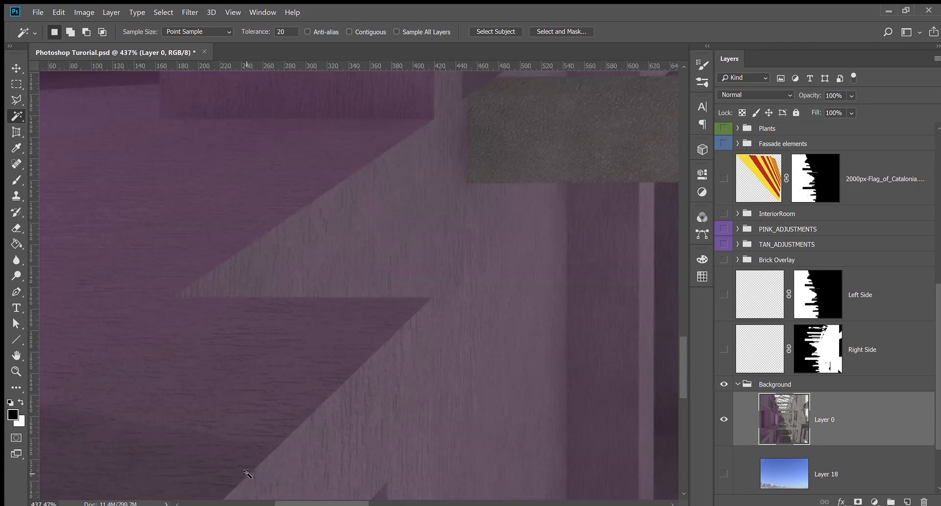
scroll(210, 322, "down", 2)
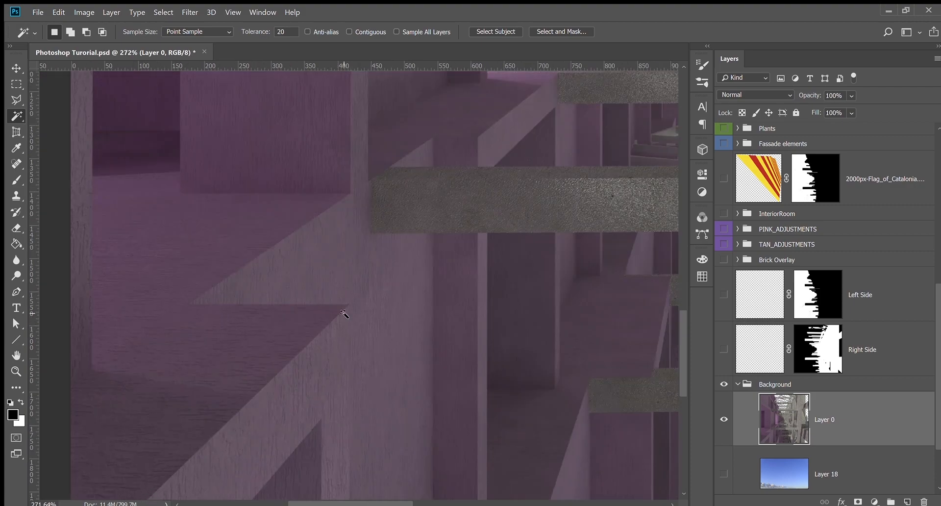
scroll(393, 330, "down", 3)
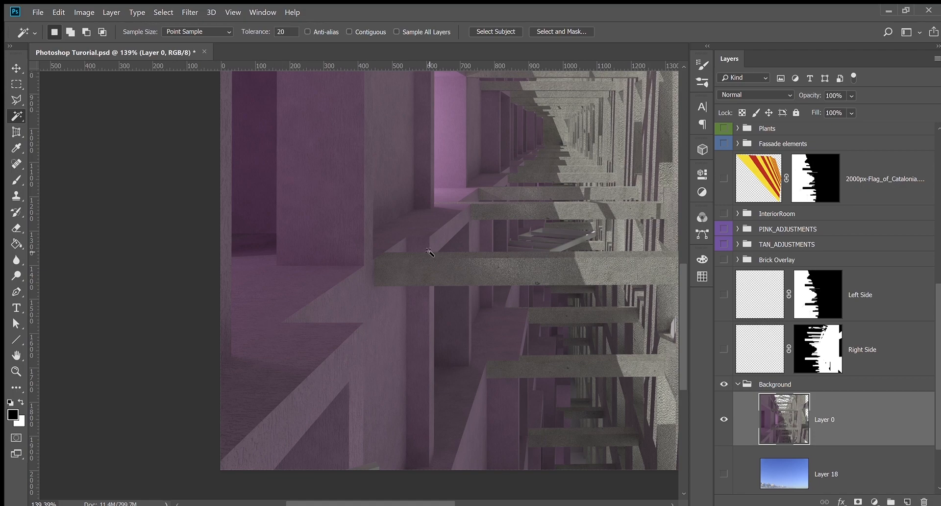
scroll(278, 335, "down", 2)
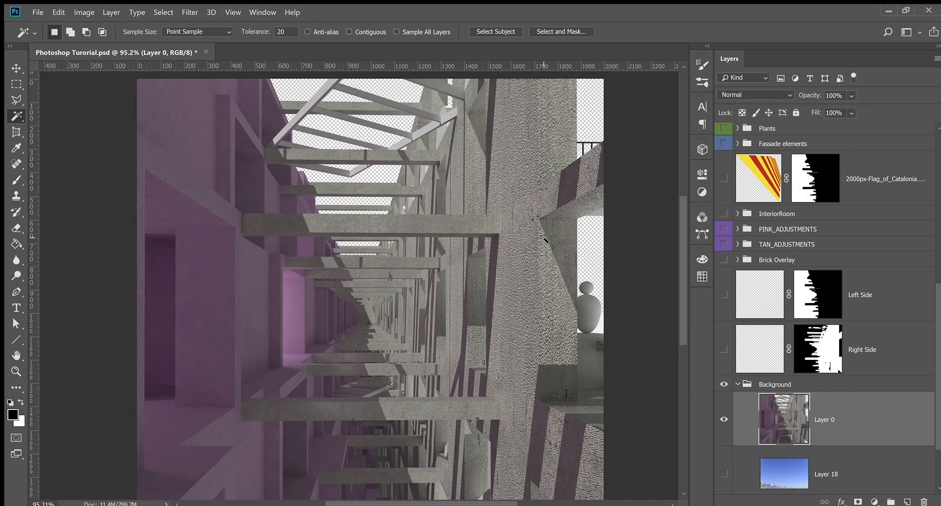
scroll(543, 259, "up", 5)
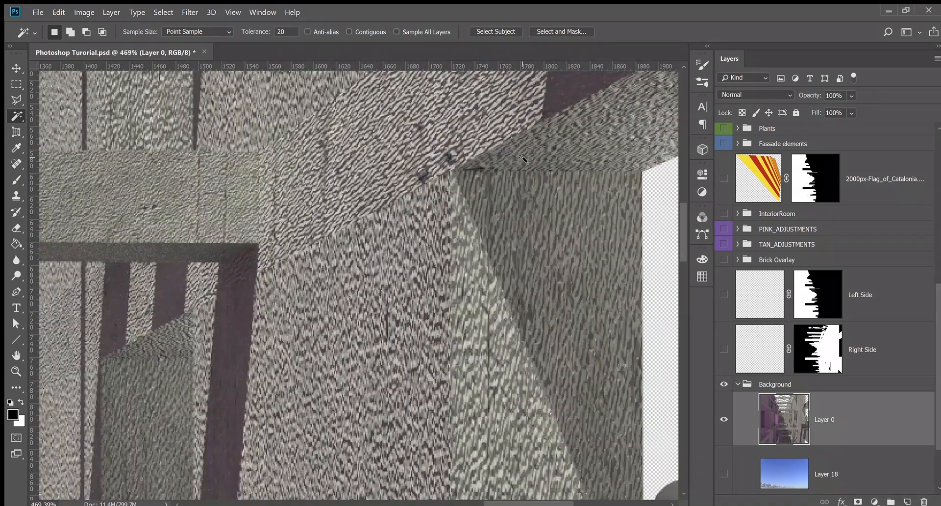
scroll(460, 219, "down", 4)
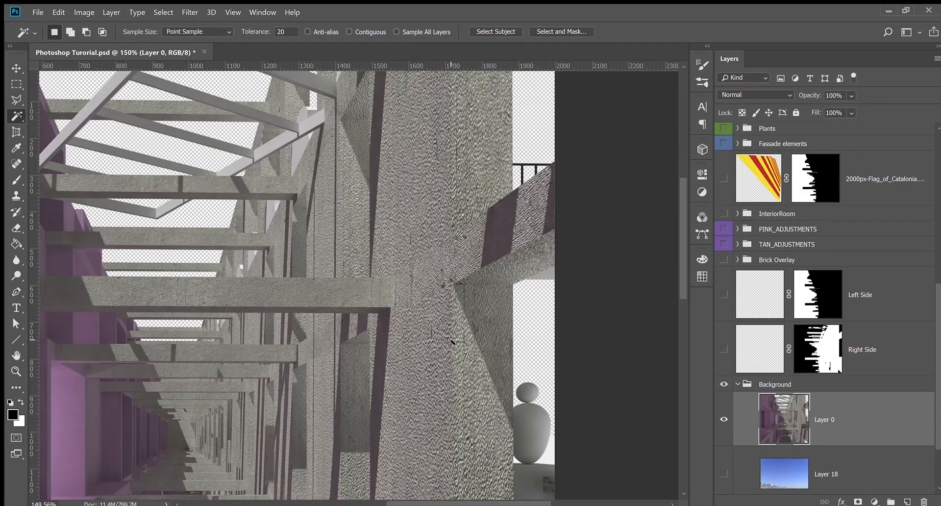
scroll(392, 305, "up", 5)
scroll(428, 302, "down", 8)
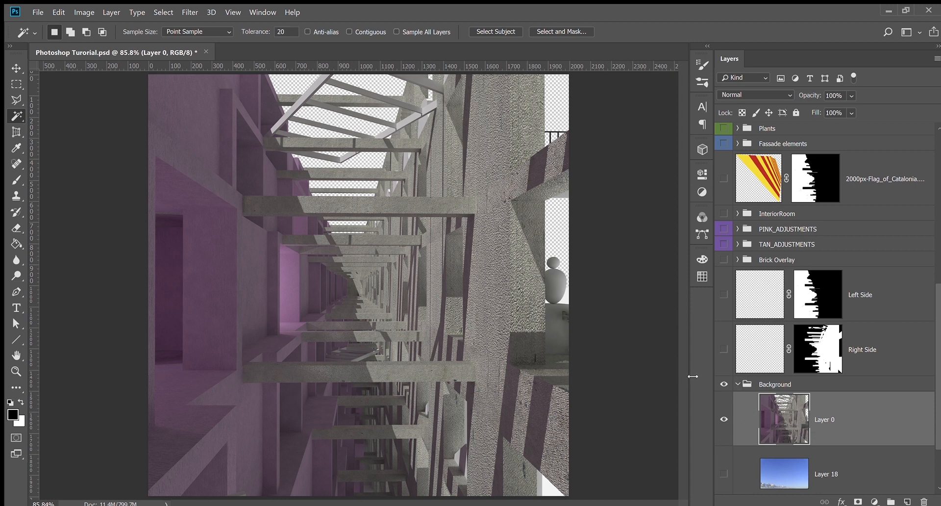
Toggle the Left Side and Right Side layers and preview the Left Side mask alone
left_click(718, 295)
left_click(723, 342)
left_click(724, 343)
left_click(723, 295)
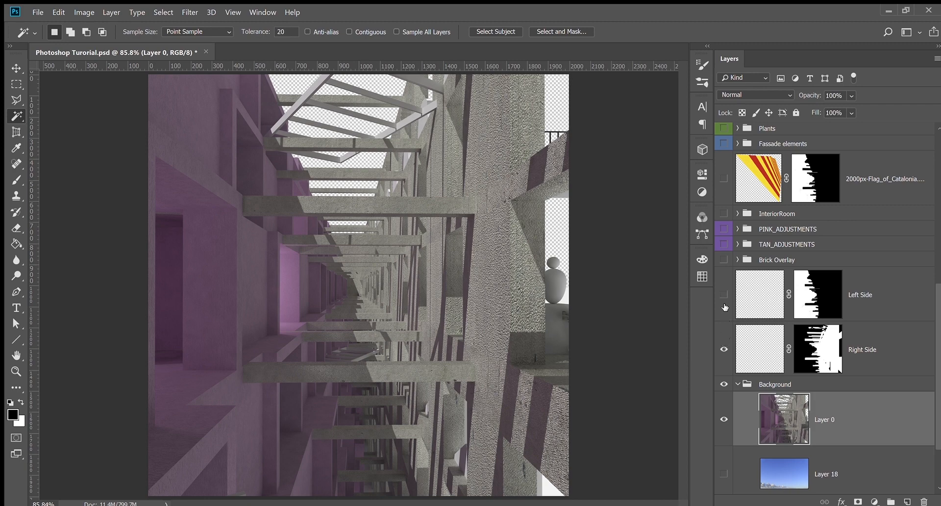
left_click(823, 300, "alt")
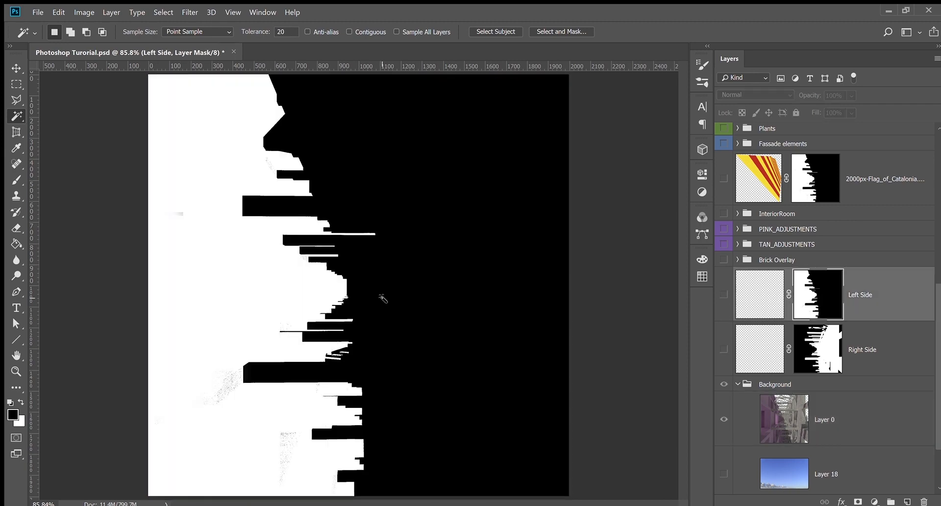
left_click(822, 293, "alt")
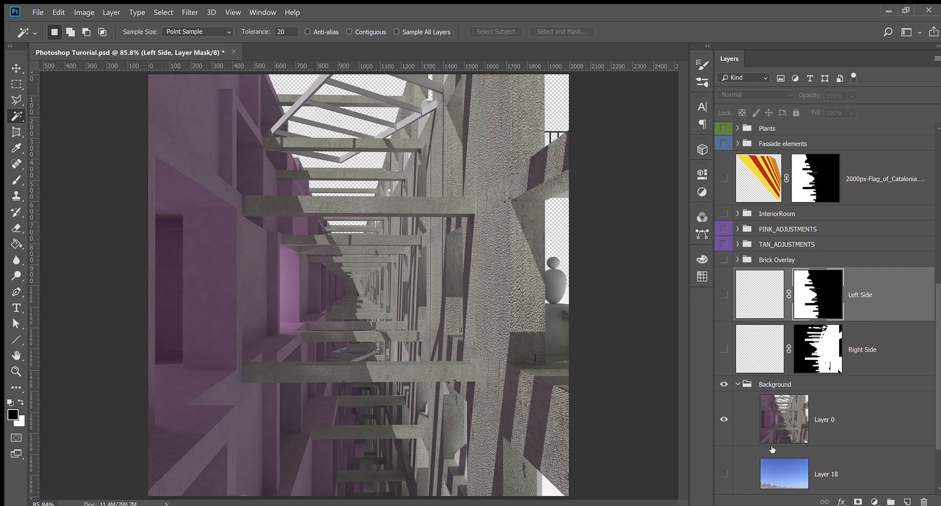
scroll(772, 449, "down", 3)
scroll(848, 352, "up", 4)
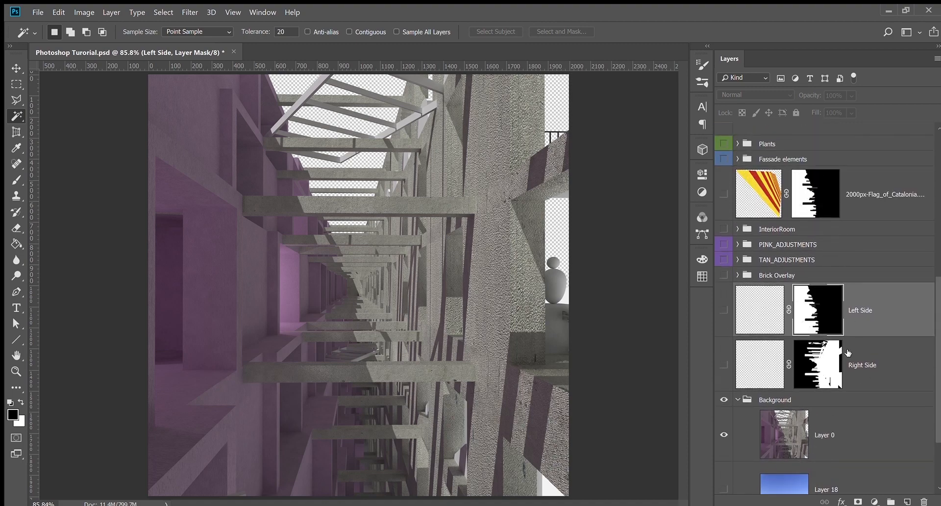
scroll(785, 323, "up", 2)
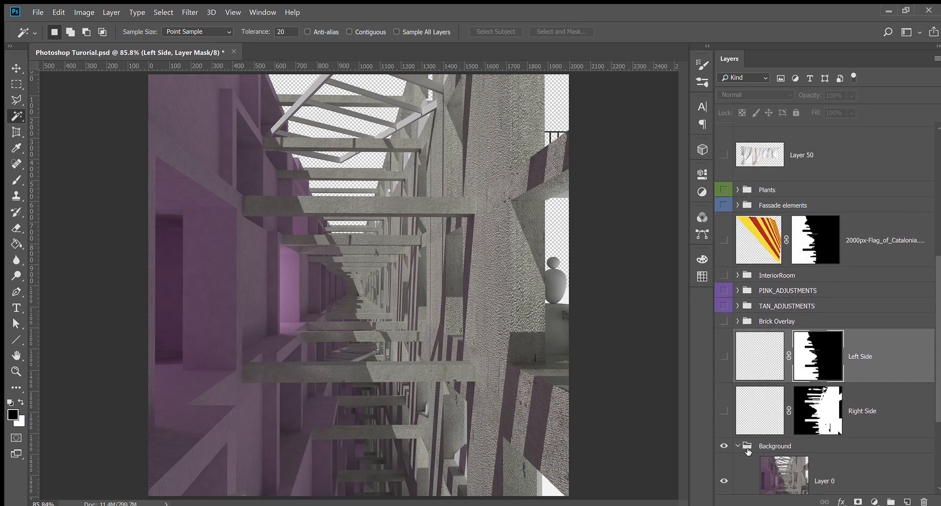
scroll(745, 431, "down", 6)
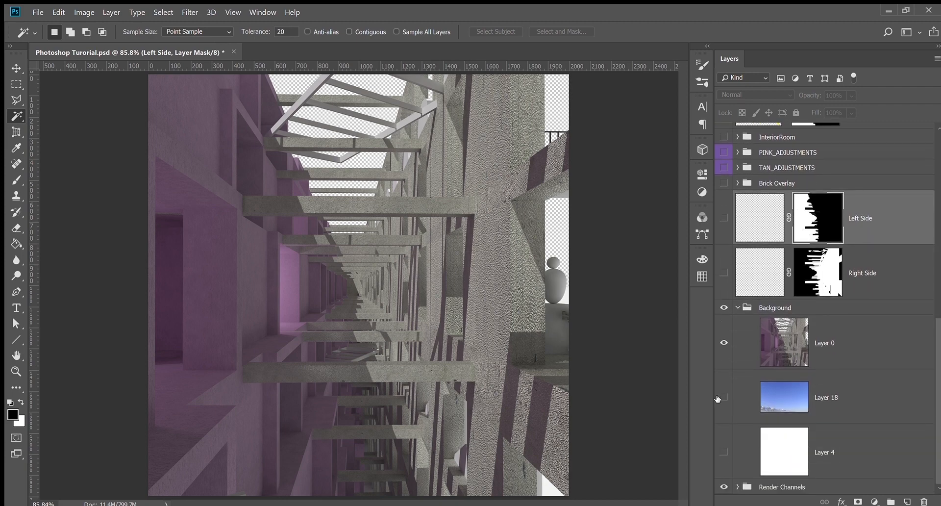
Turn on the sky Layer 18 and white Layer 4, then collapse the Background group
left_click(724, 397)
left_click(736, 447)
left_click(725, 452)
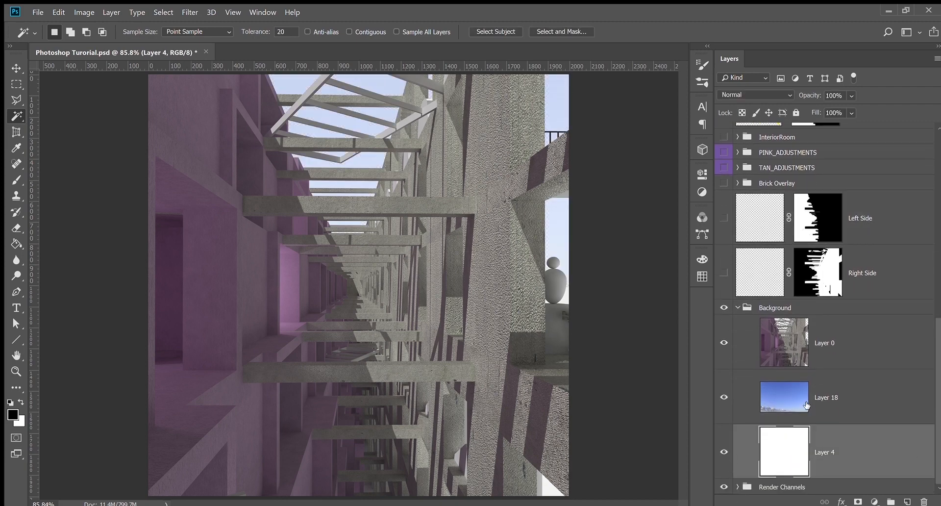
left_click(802, 400)
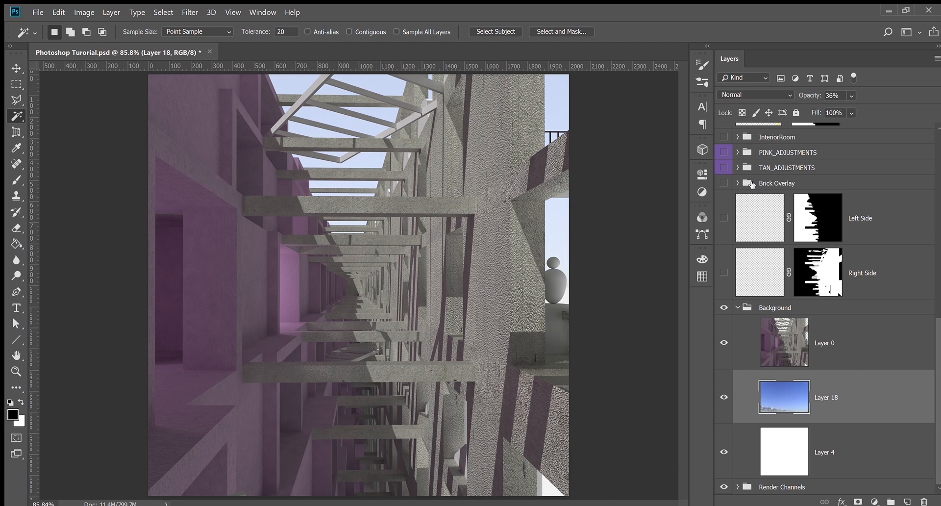
left_click(853, 331)
scroll(853, 332, "up", 2)
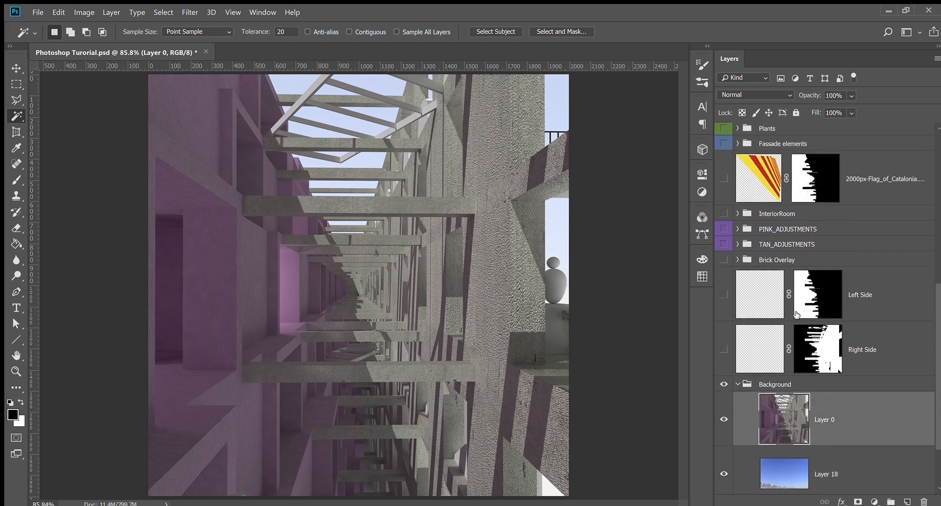
left_click(736, 384)
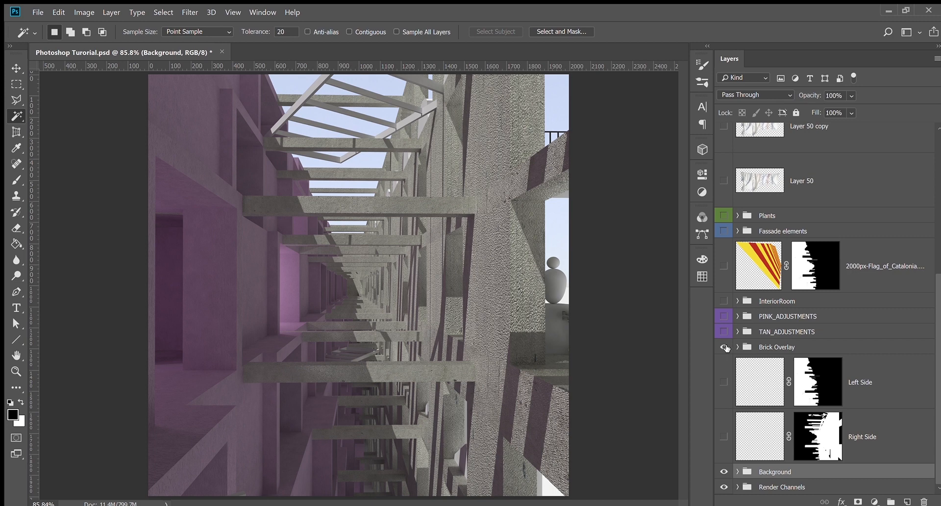
Turn on Layer 27 copy 7 and the other brick texture copies inside Brick Overlay
left_click(739, 347)
scroll(736, 330, "down", 4)
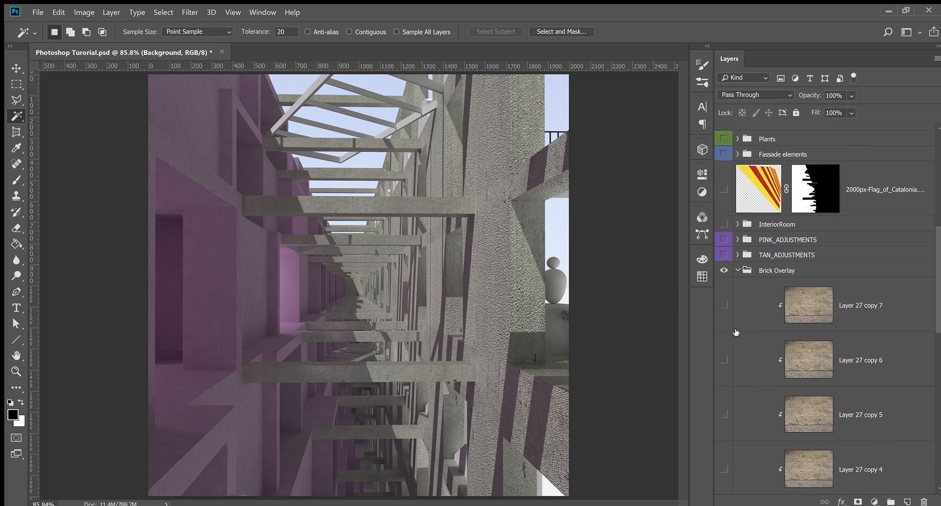
scroll(738, 373, "down", 1)
left_click(724, 194)
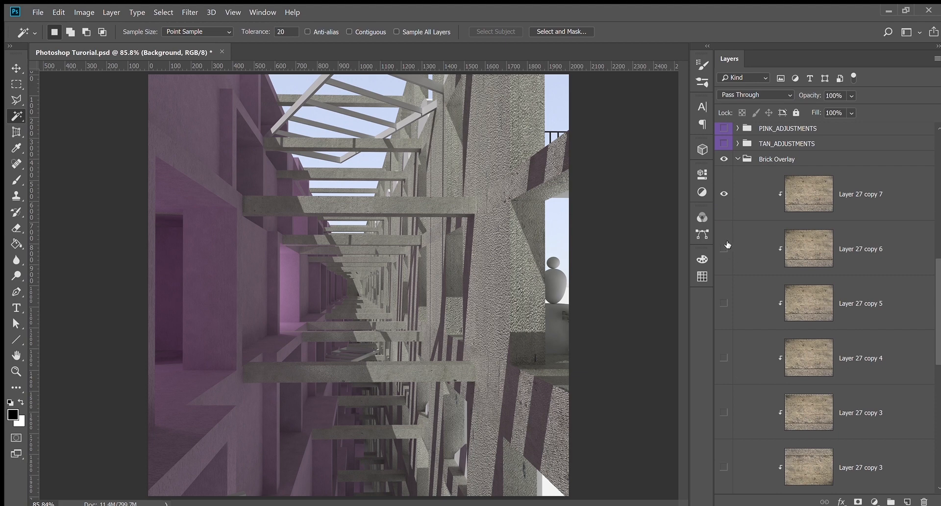
left_click_drag(728, 244, 729, 442)
scroll(750, 392, "down", 3)
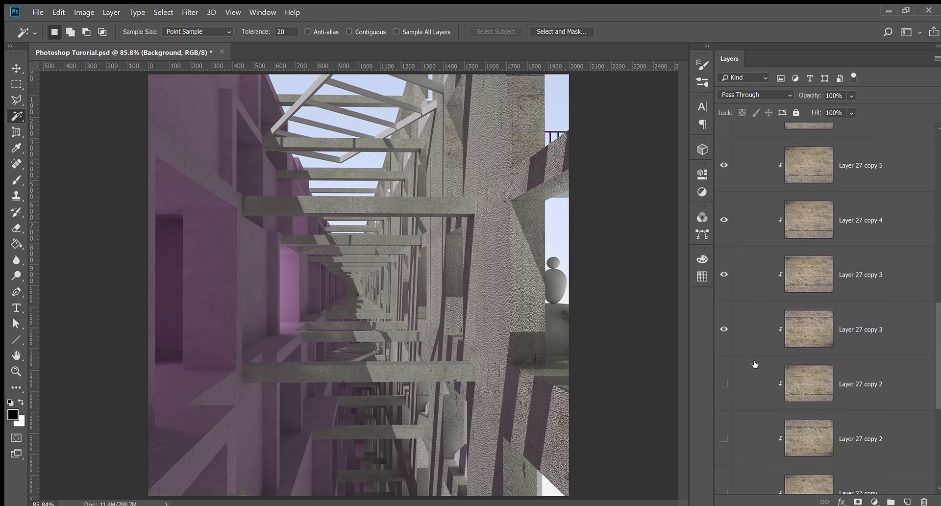
scroll(755, 364, "down", 3)
left_click_drag(724, 230, 730, 411)
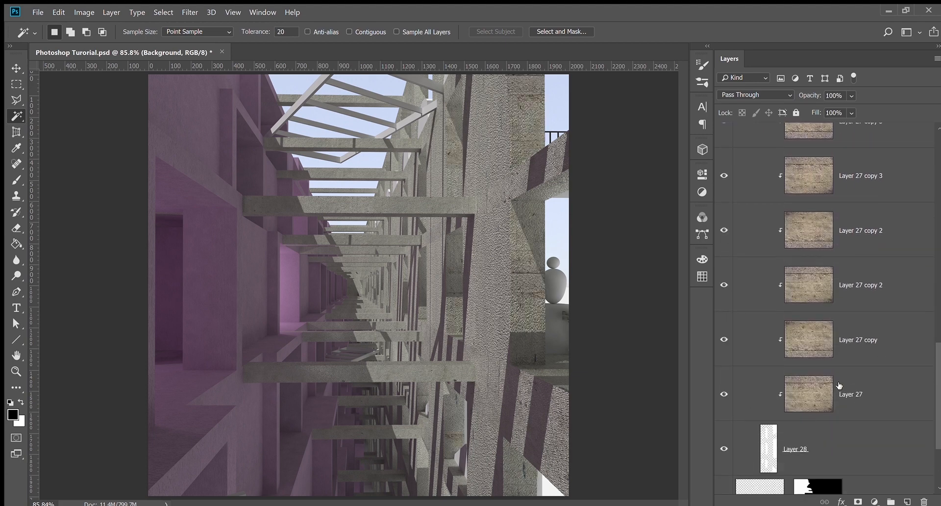
scroll(839, 385, "up", 5)
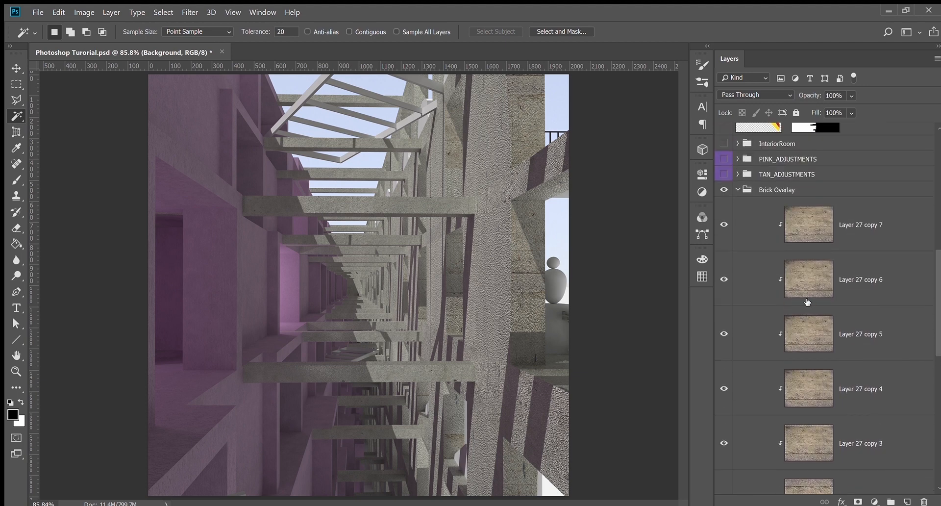
left_click(737, 190)
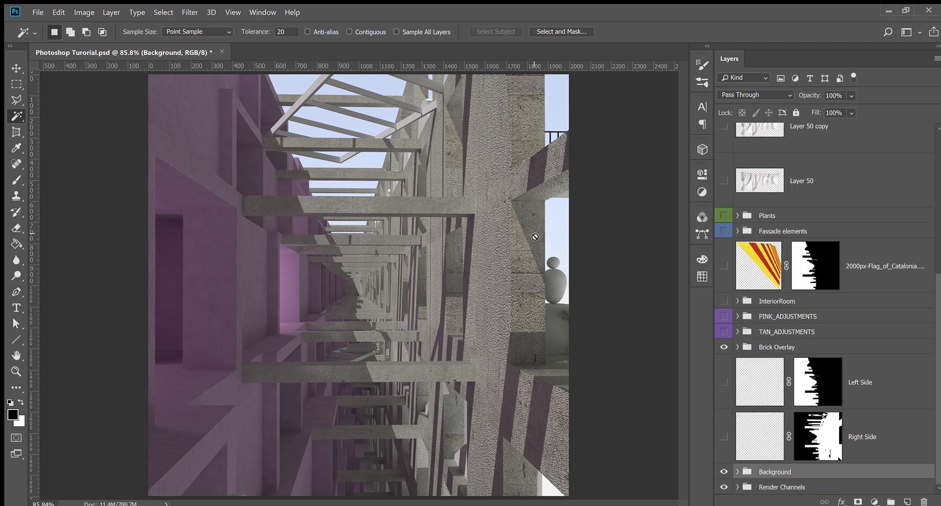
Load Layer 28's column shapes as a selection, then deselect and collapse Brick Overlay
key("v")
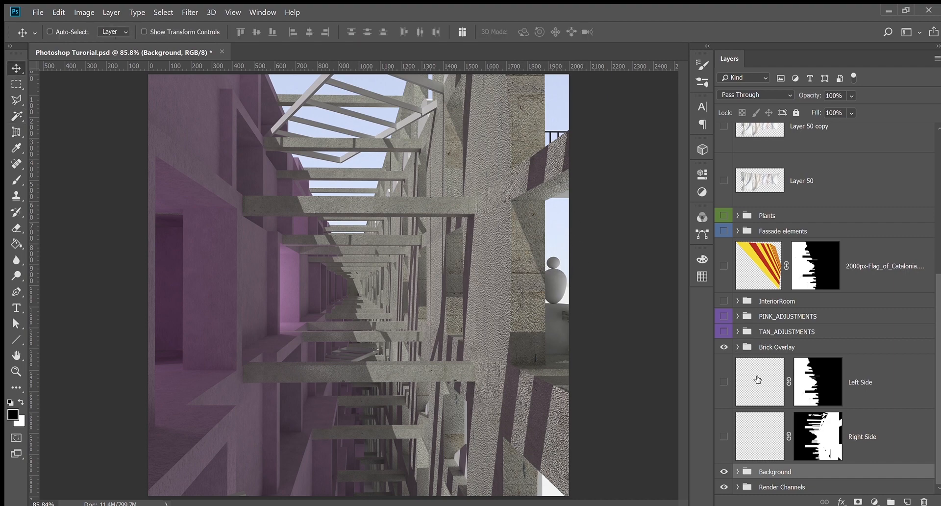
left_click(738, 346)
scroll(784, 356, "down", 5)
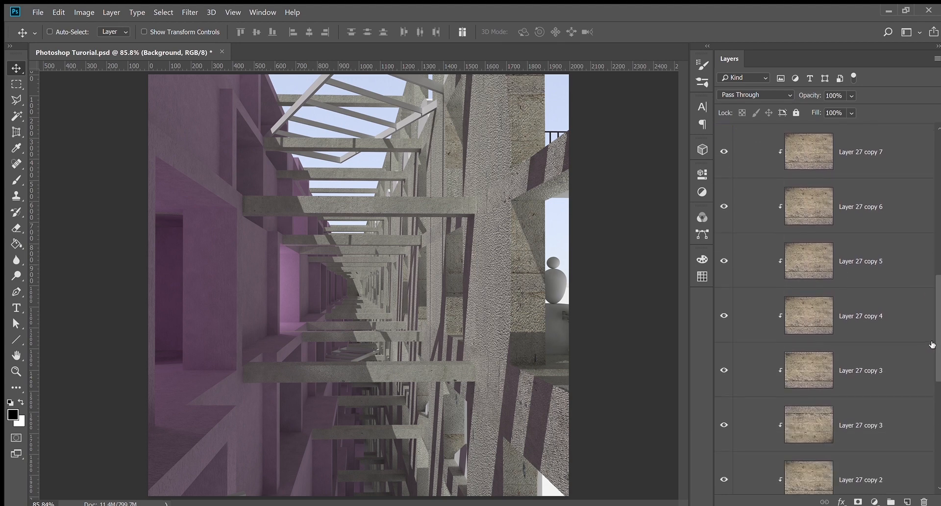
left_click_drag(937, 346, 936, 451)
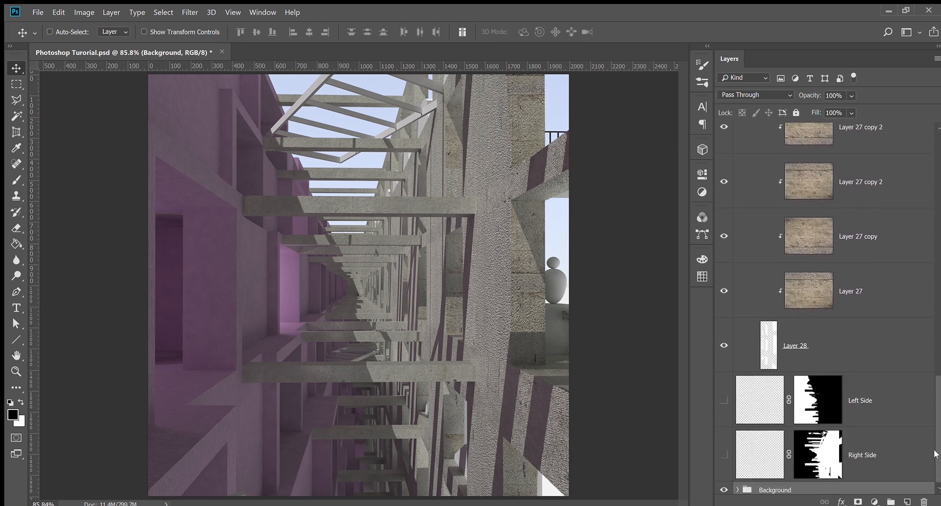
left_click(769, 324, "ctrl")
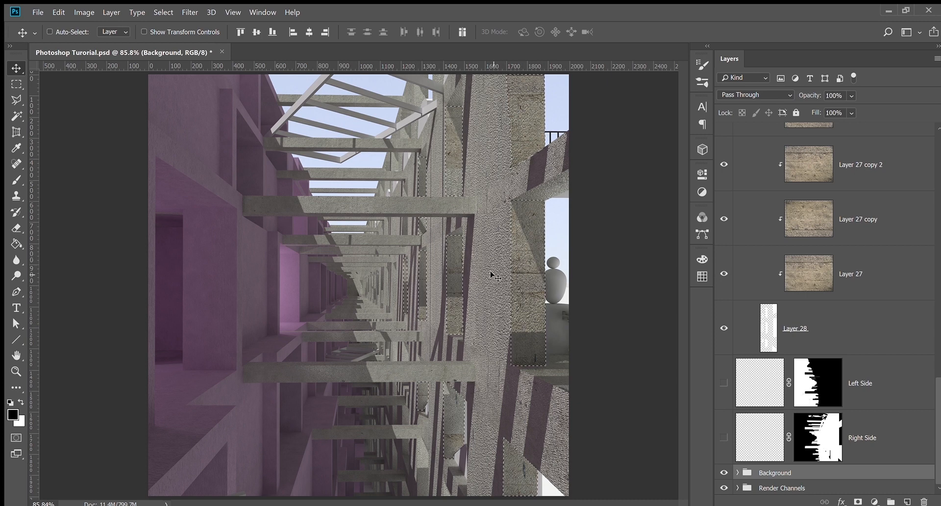
scroll(768, 340, "up", 2)
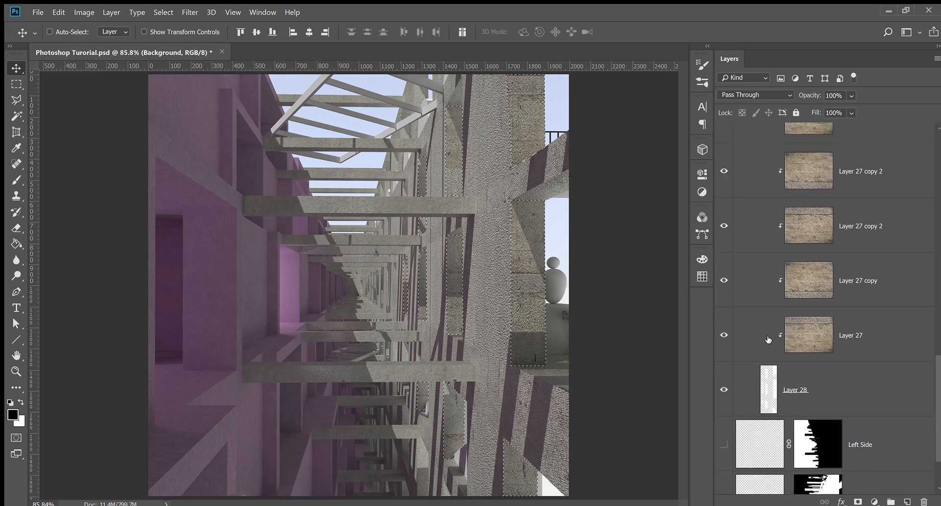
scroll(770, 333, "up", 8)
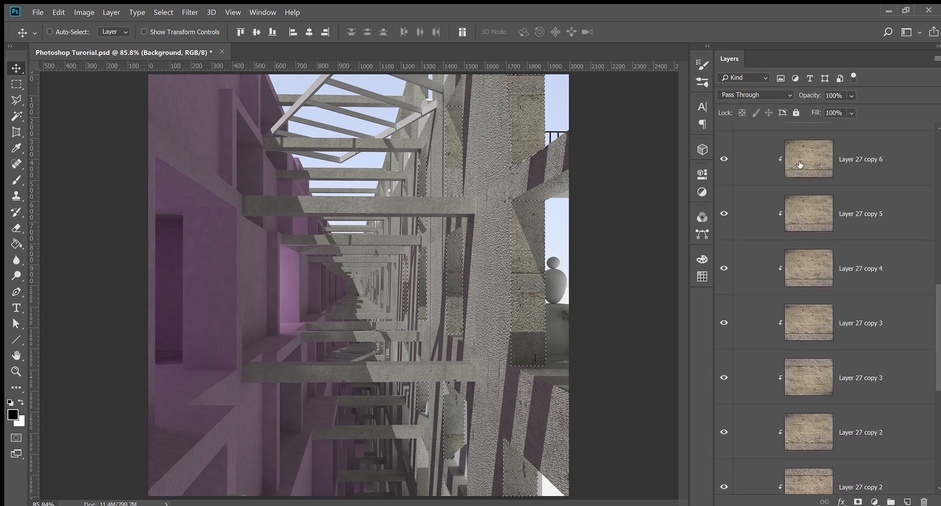
scroll(821, 426, "up", 2)
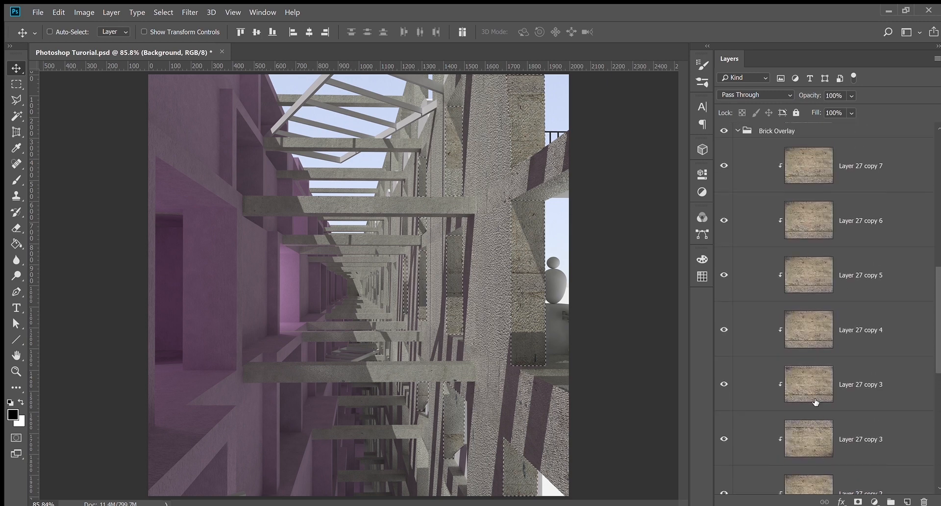
scroll(808, 213, "up", 2)
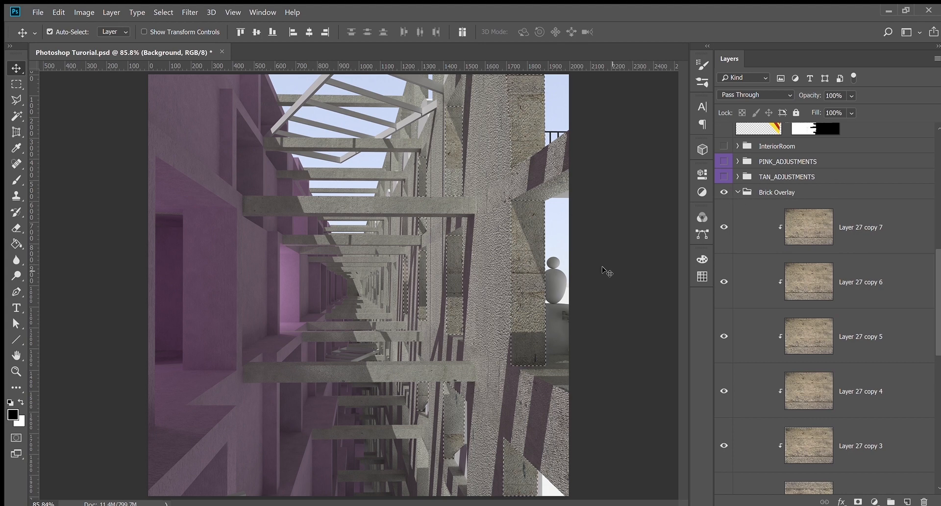
key("ctrl+d")
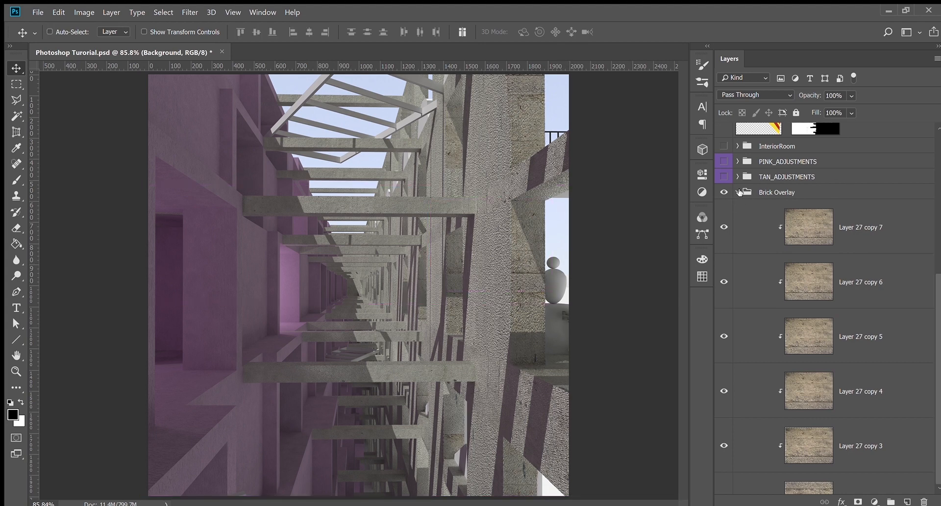
left_click(736, 194)
scroll(760, 280, "up", 1)
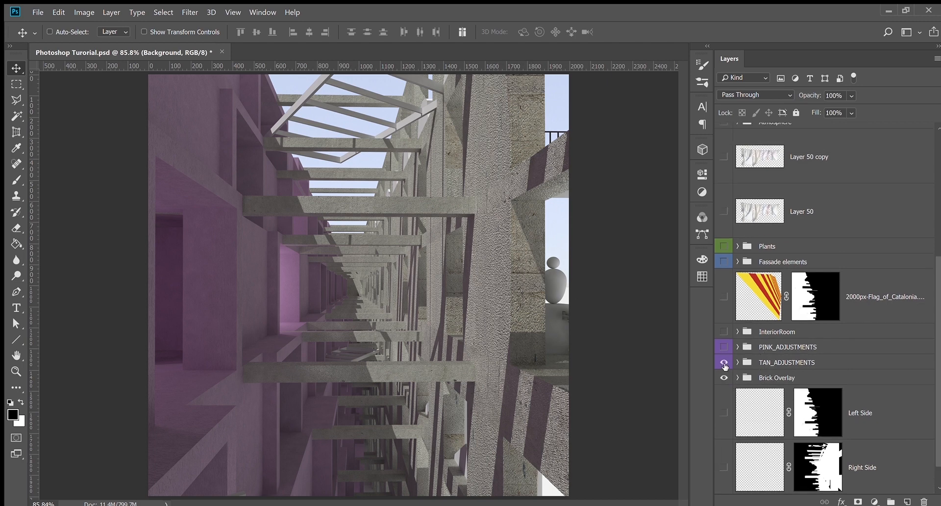
Expand TAN_ADJUSTMENTS and turn on all of its adjustment layers
left_click(740, 364)
scroll(726, 248, "down", 4)
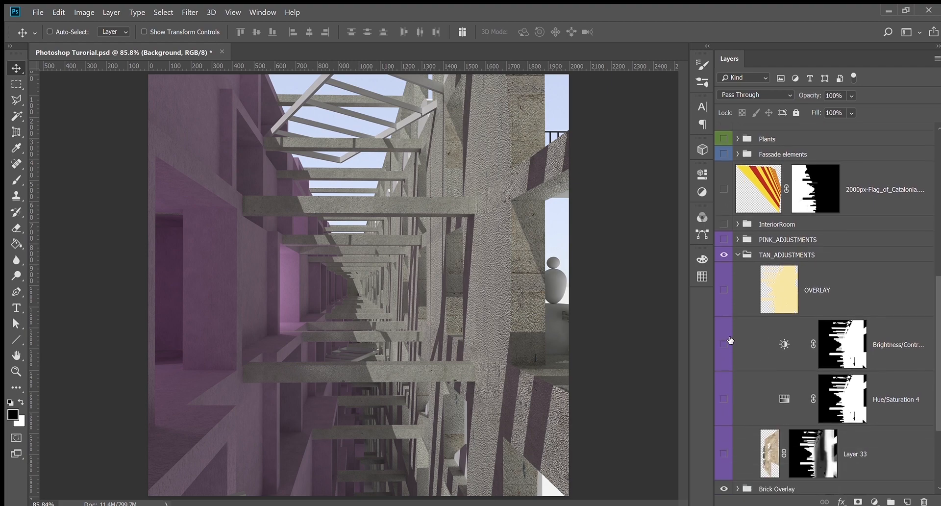
left_click_drag(724, 213, 724, 377)
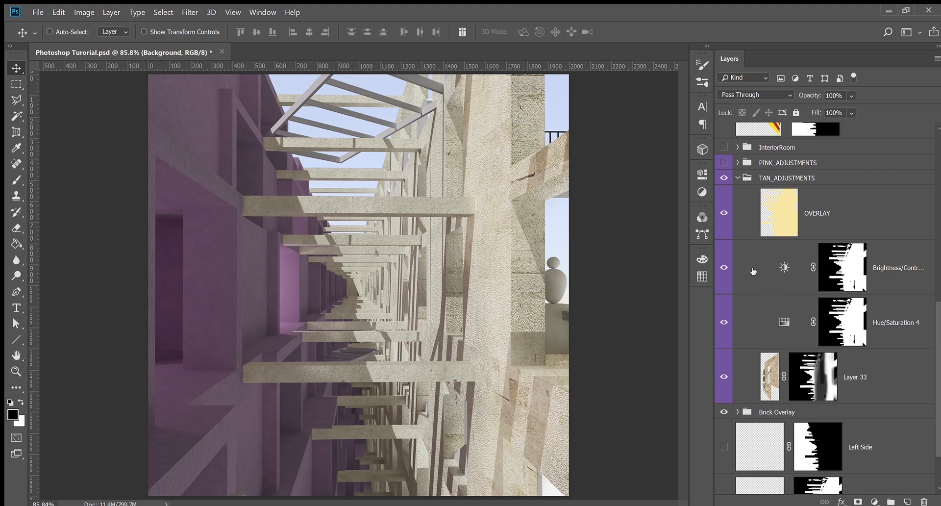
Toggle the OVERLAY layer (Soft Light 43%) off and on to compare its tan effect
left_click(724, 215)
left_click(725, 217)
left_click(724, 219)
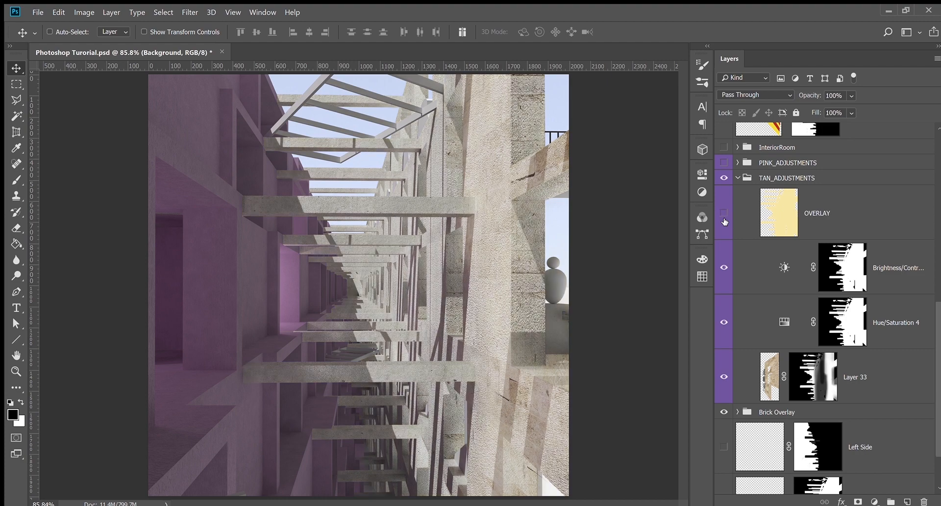
left_click(724, 221)
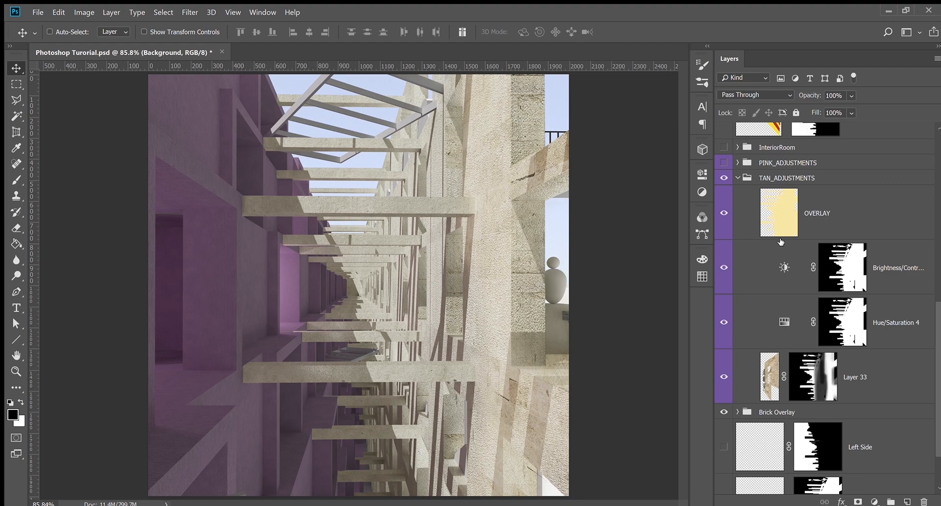
left_click(840, 211)
left_click(723, 214)
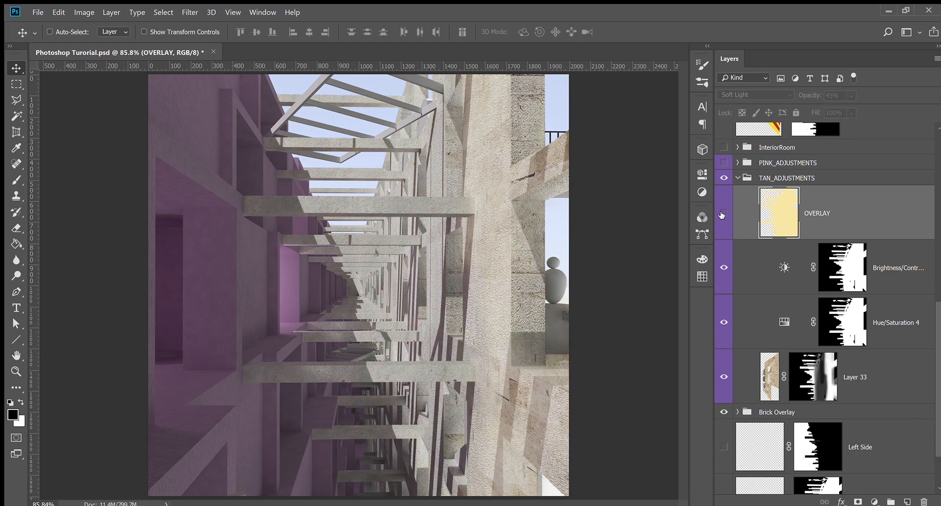
scroll(823, 429, "down", 3)
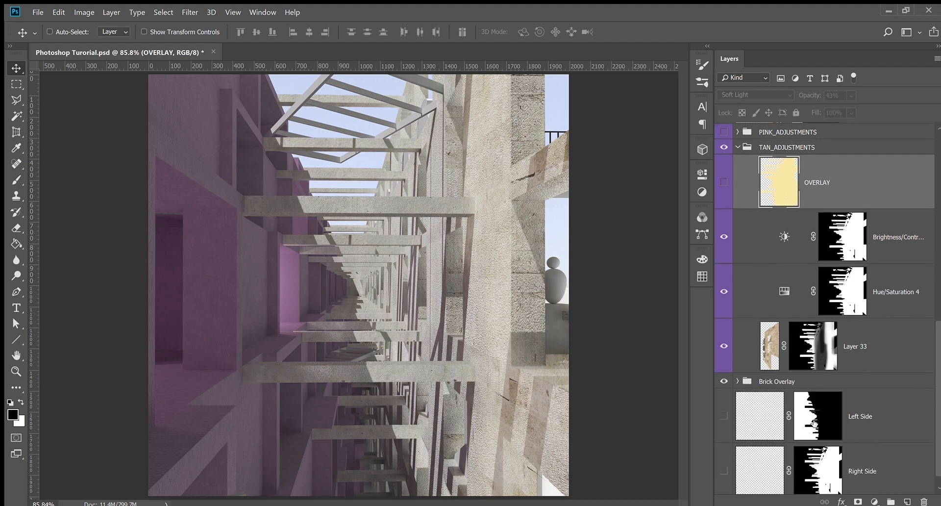
scroll(836, 434, "up", 5)
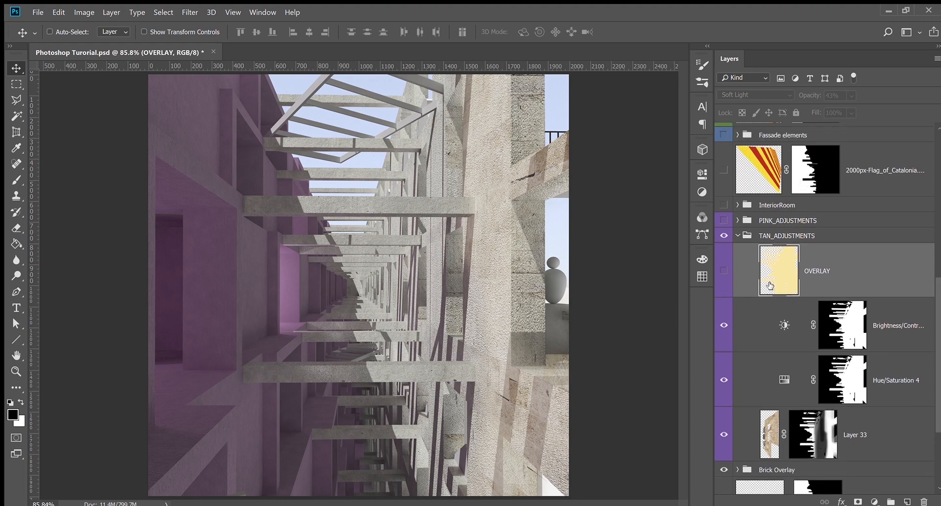
left_click(724, 270)
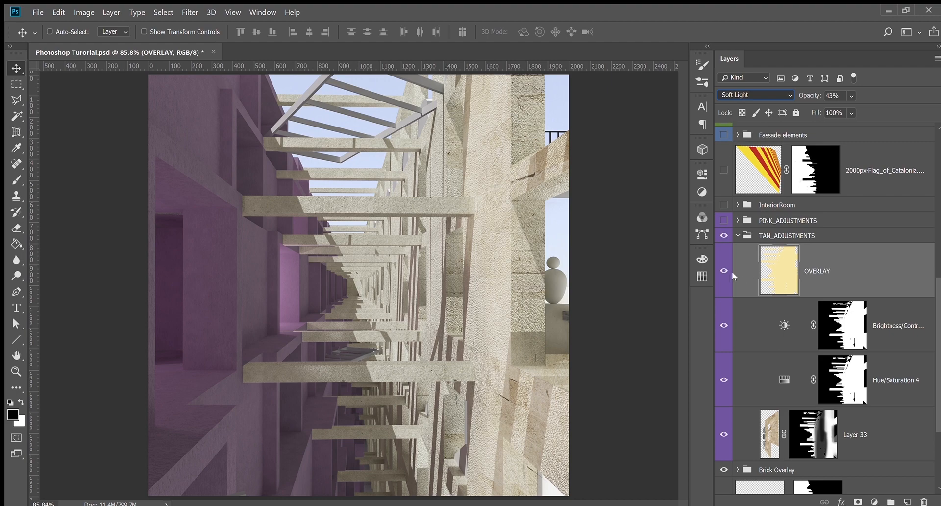
left_click(728, 133)
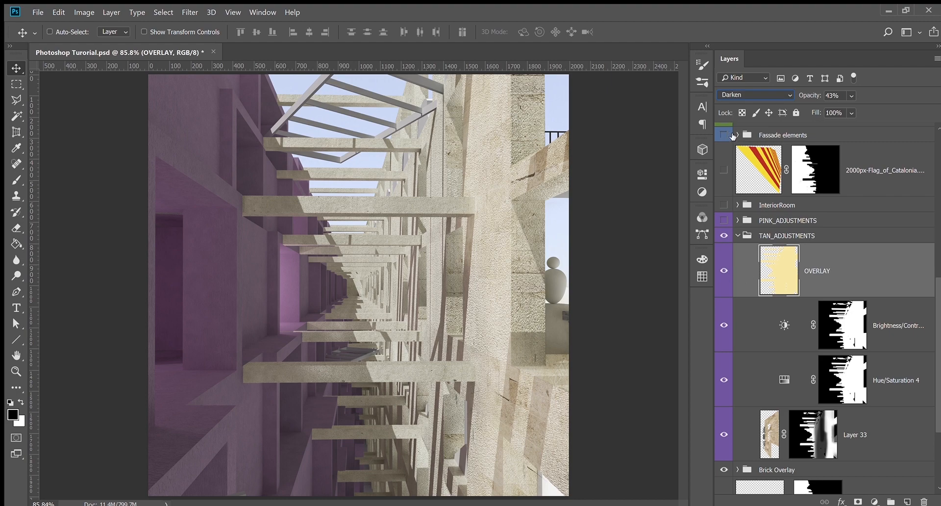
key("Down")
key("Down")
key("Down")
key("Down")
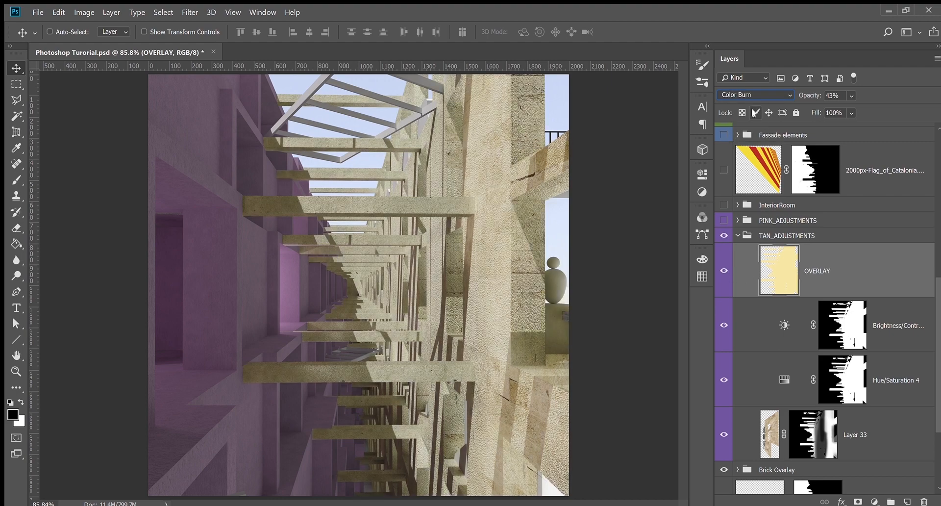
key("Down")
key("Down")
key("Down")
key("Down")
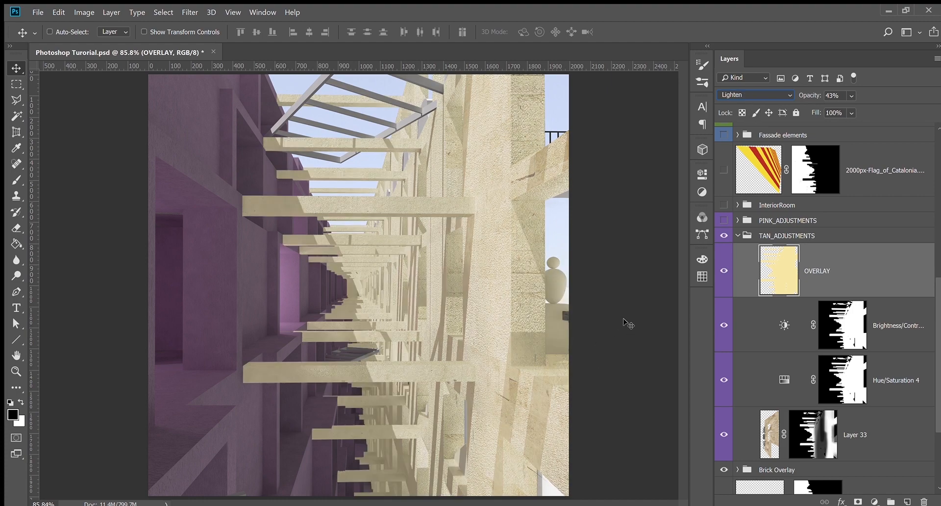
key("Down")
key("Down")
key("Down")
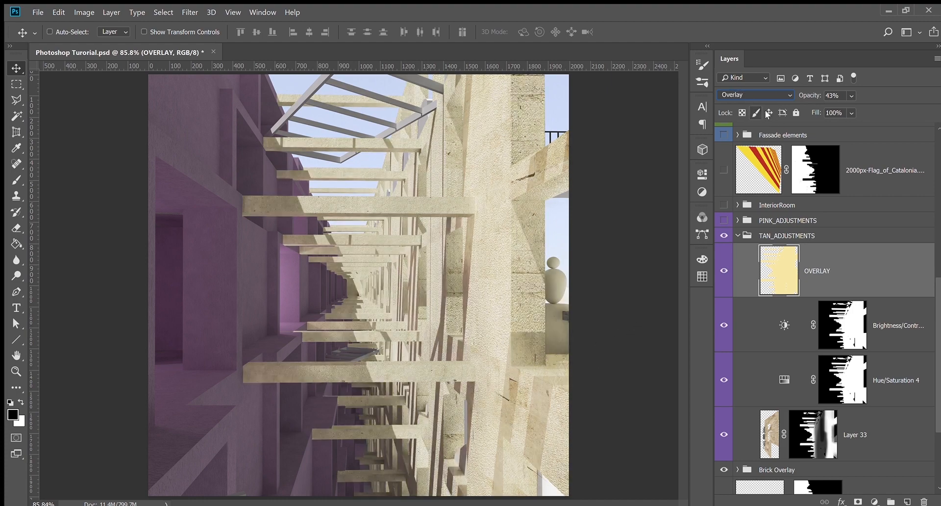
key("Up")
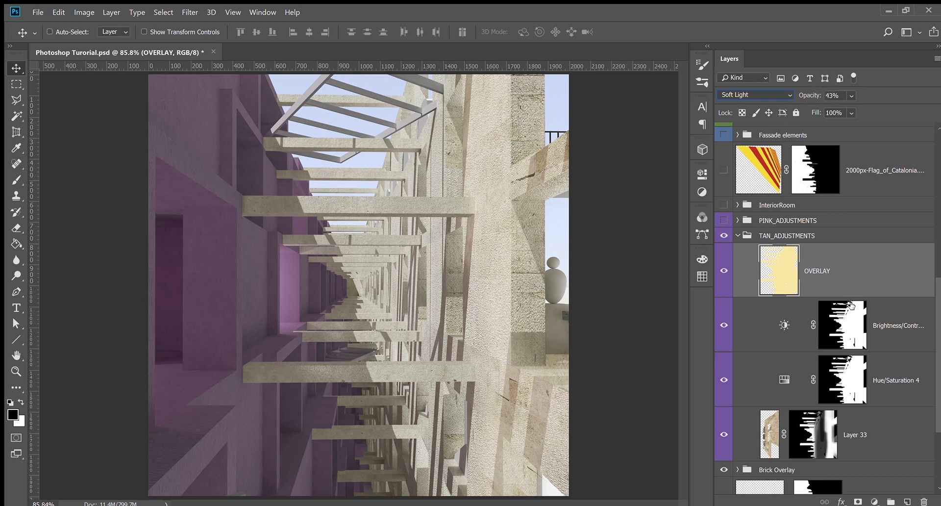
left_click(761, 333)
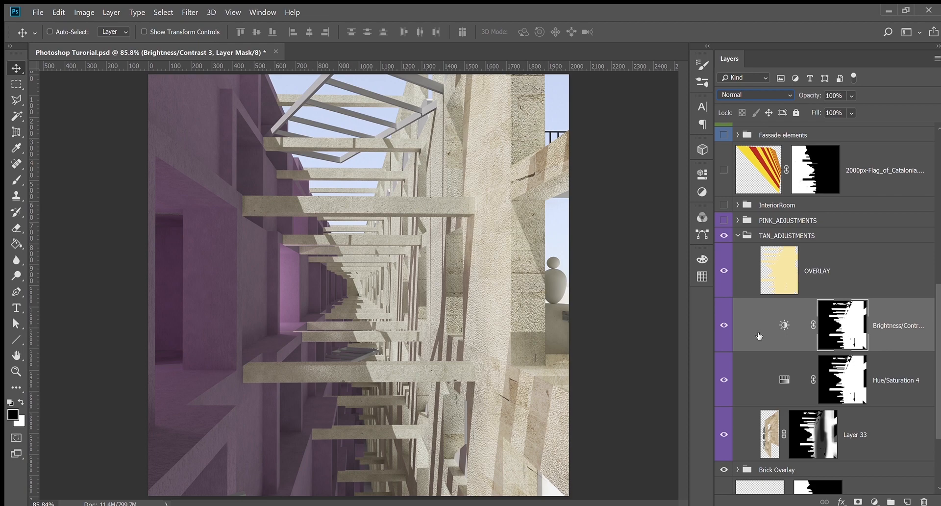
Toggle Brightness/Contrast to compare its effect, then select the Hue/Saturation 4 layer
scroll(761, 341, "down", 1)
left_click(725, 296)
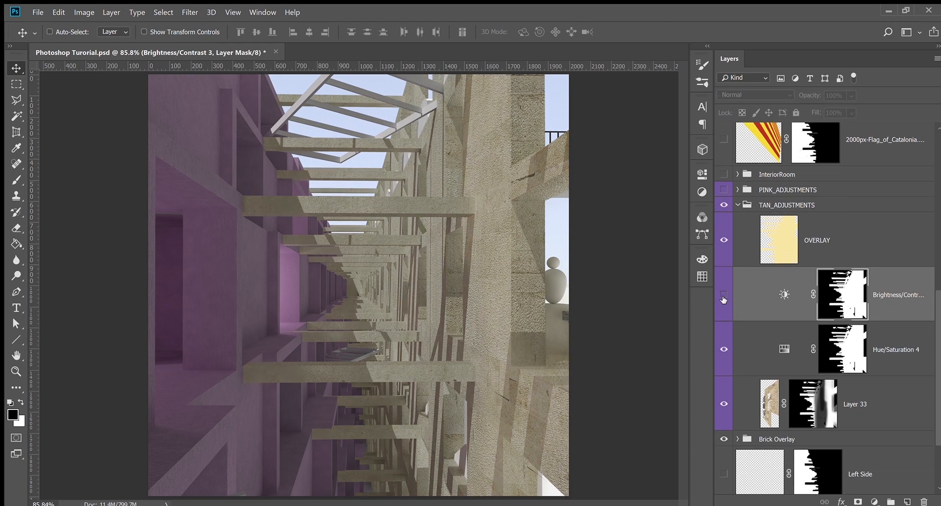
left_click(725, 297)
left_click(786, 300)
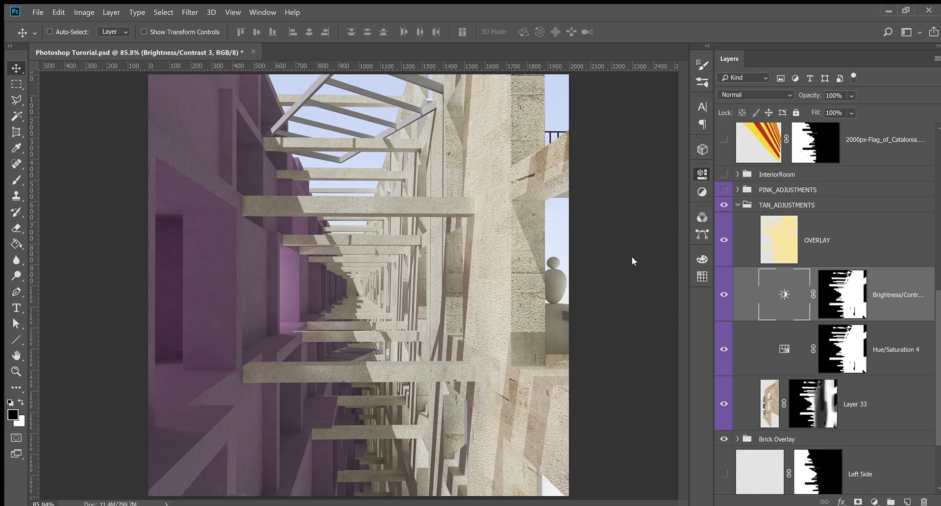
left_click(784, 351)
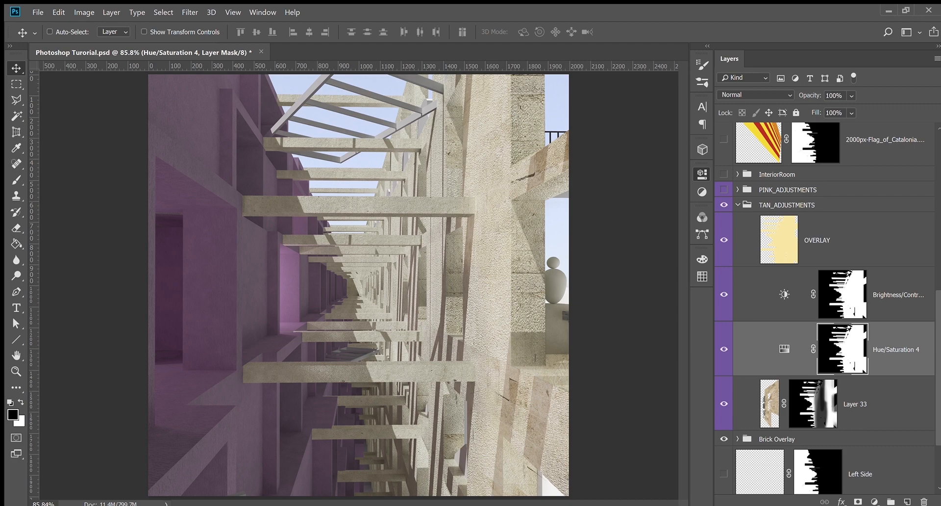
scroll(735, 246, "up", 1)
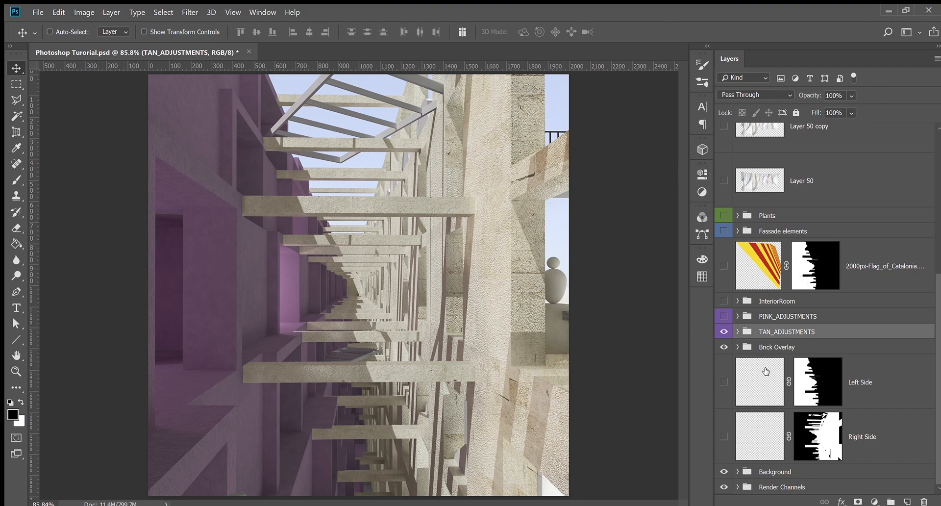
left_click(738, 316)
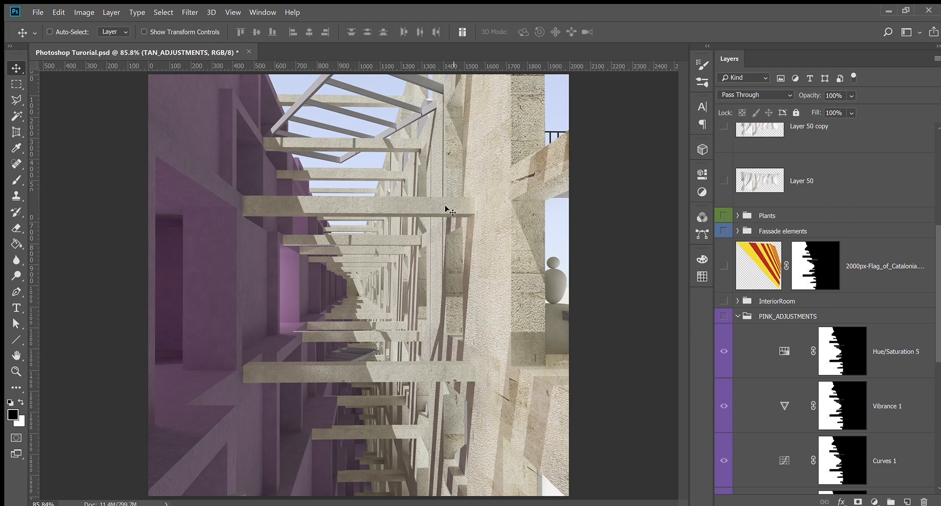
left_click(739, 317)
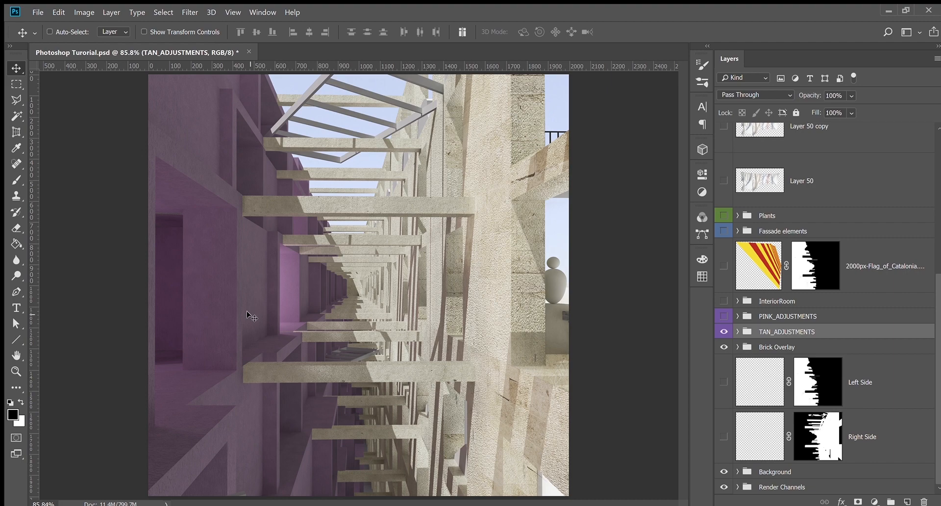
Turn on PINK_ADJUSTMENTS to tint the walls pink and expand the group
left_click(724, 317)
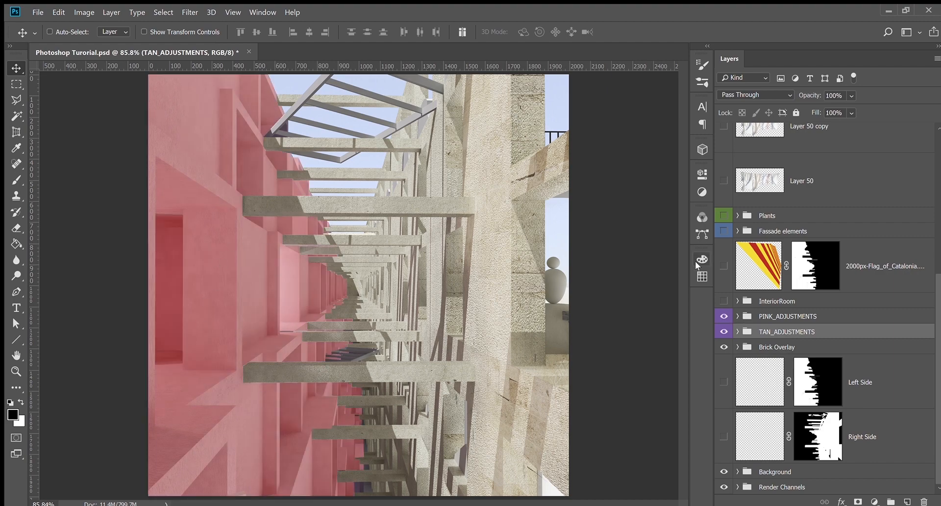
left_click(737, 316)
scroll(779, 317, "down", 2)
scroll(779, 318, "down", 2)
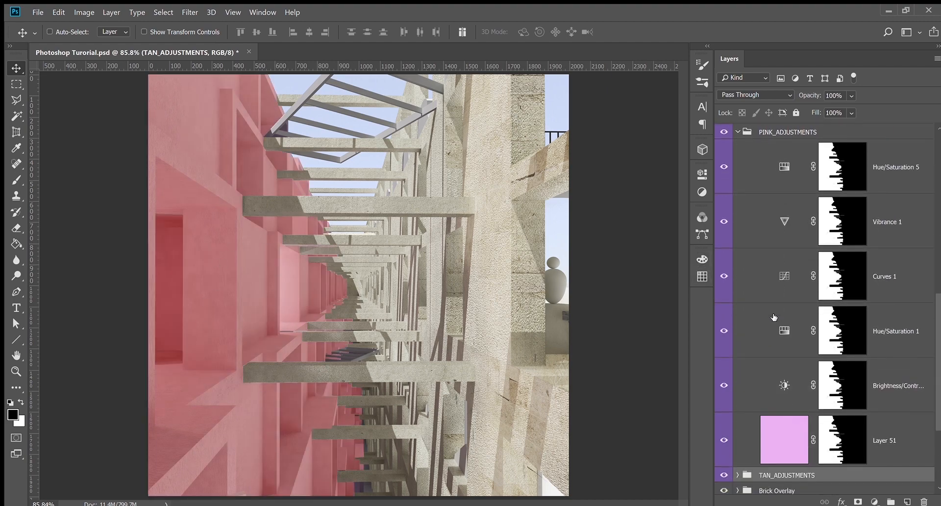
Inspect the Hue/Saturation, Vibrance 1, Curves 1 and Brightness/Contrast 1 layers in the Adjustments panel
left_click(782, 177)
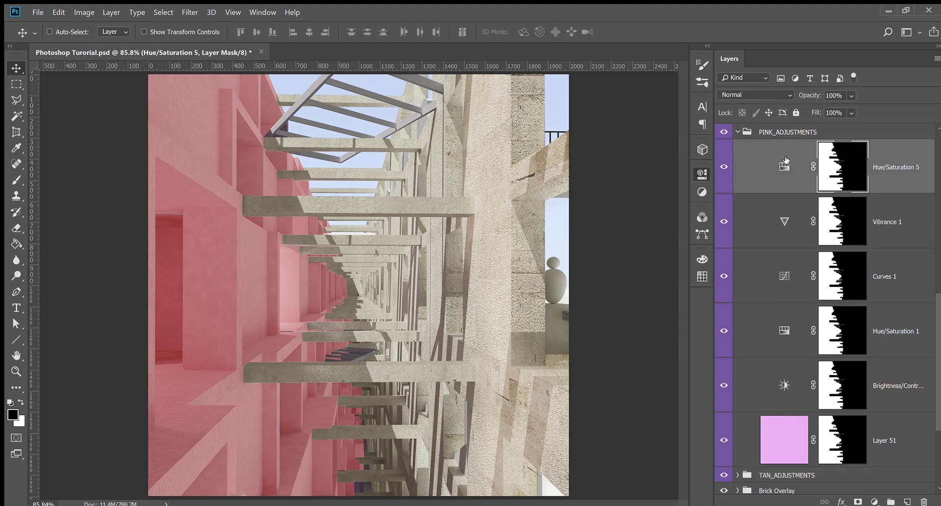
left_click(785, 222)
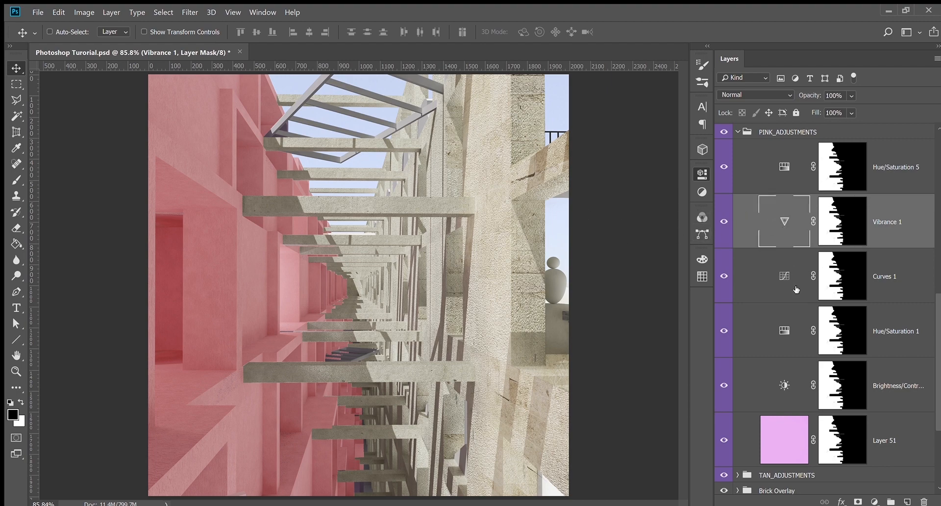
left_click(773, 278)
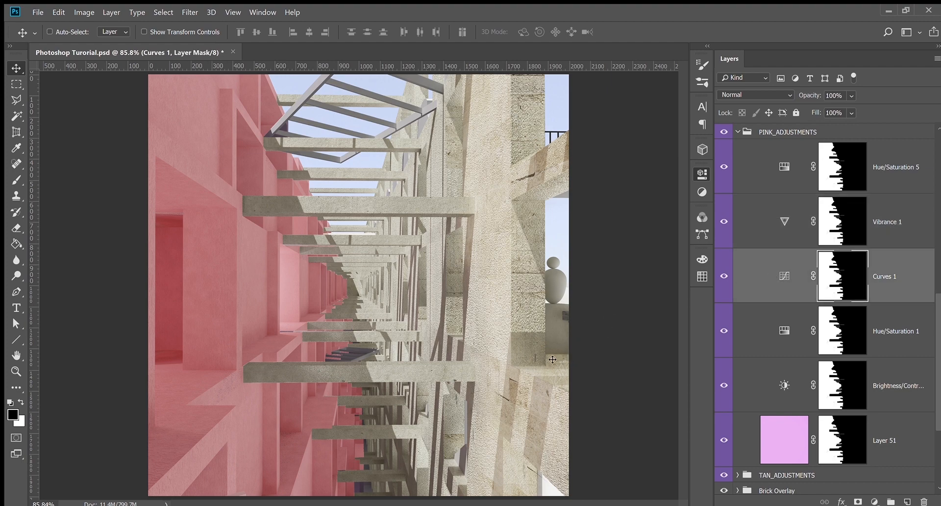
left_click(776, 327)
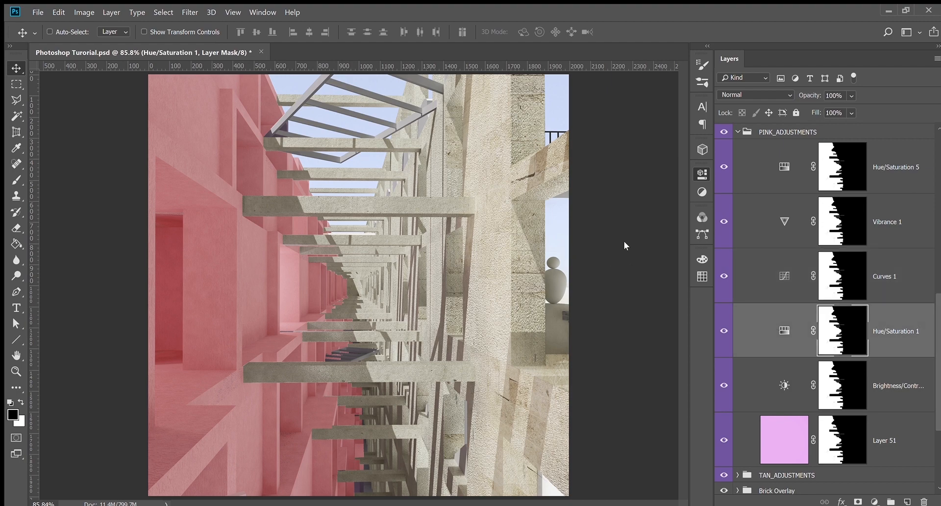
left_click(788, 396)
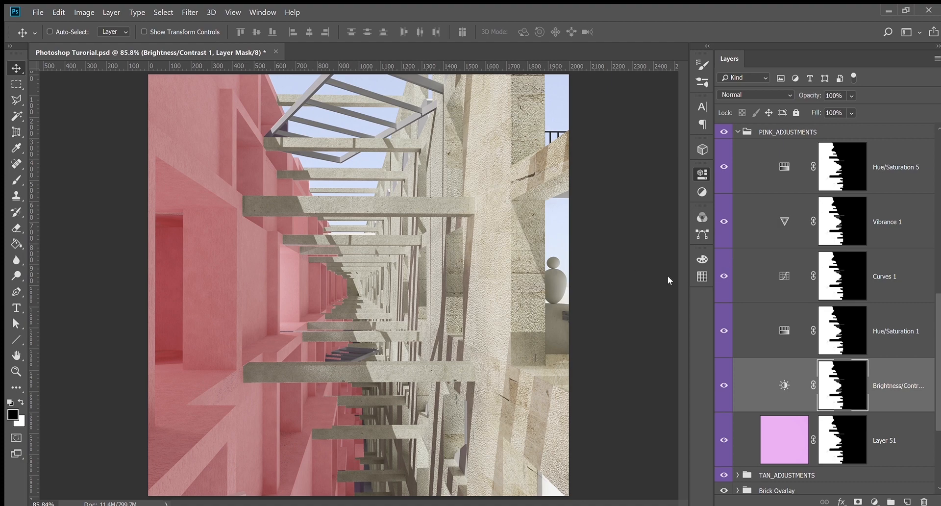
left_click(784, 385)
scroll(760, 343, "up", 2)
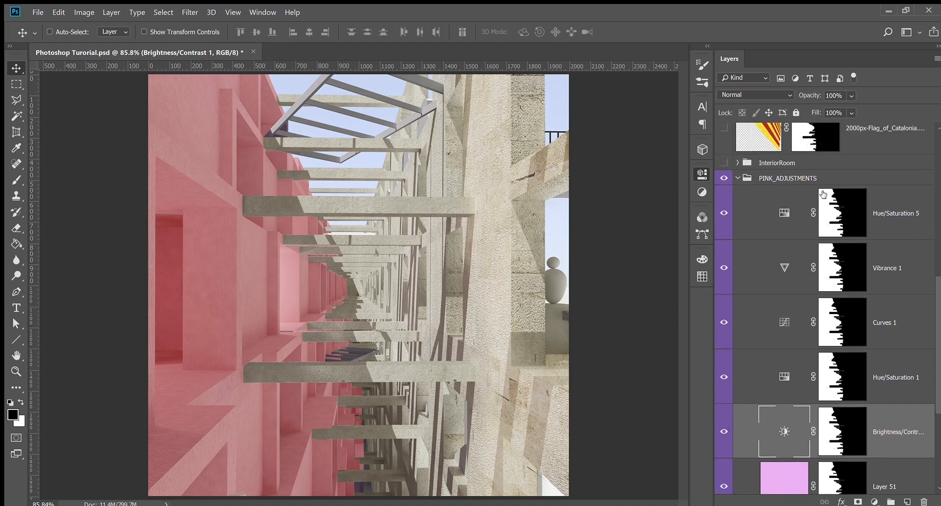
left_click(698, 192)
Add a new Hue/Saturation 6 adjustment layer above Hue/Saturation 5
left_click(895, 218)
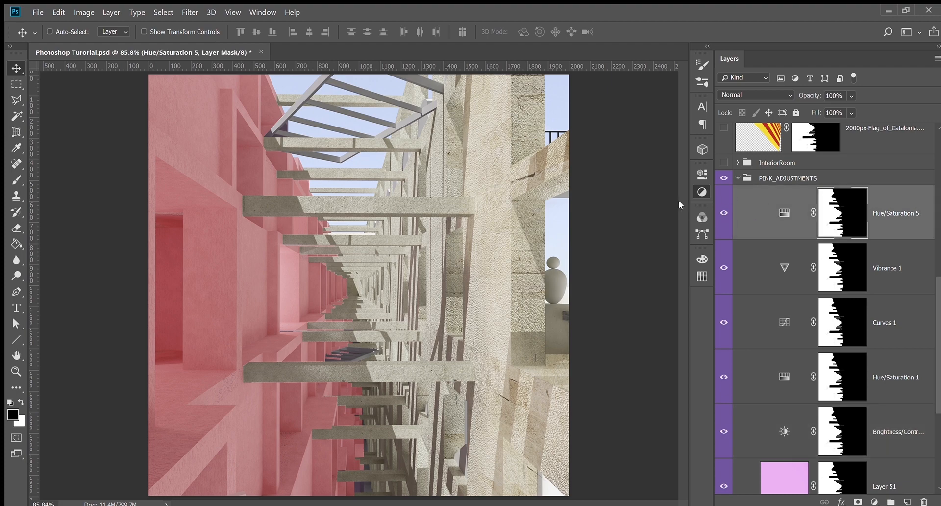
left_click(536, 207)
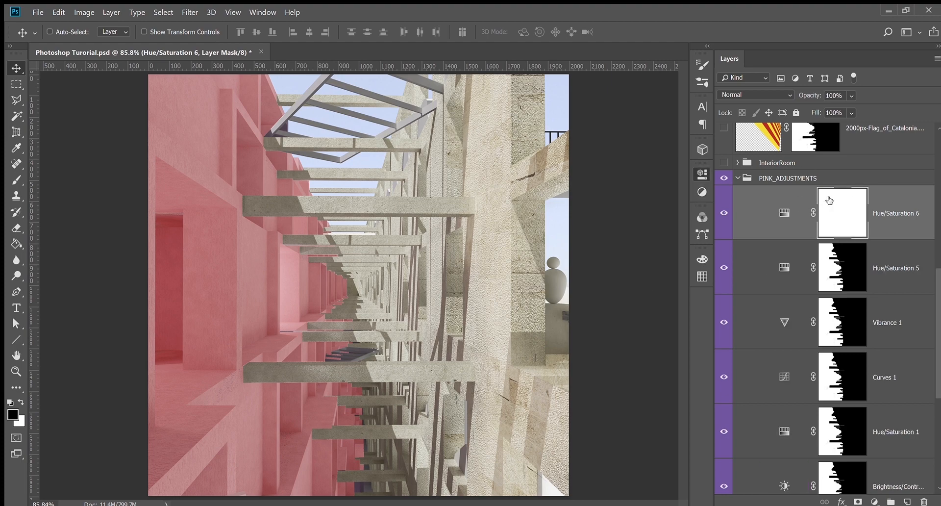
left_click(724, 212)
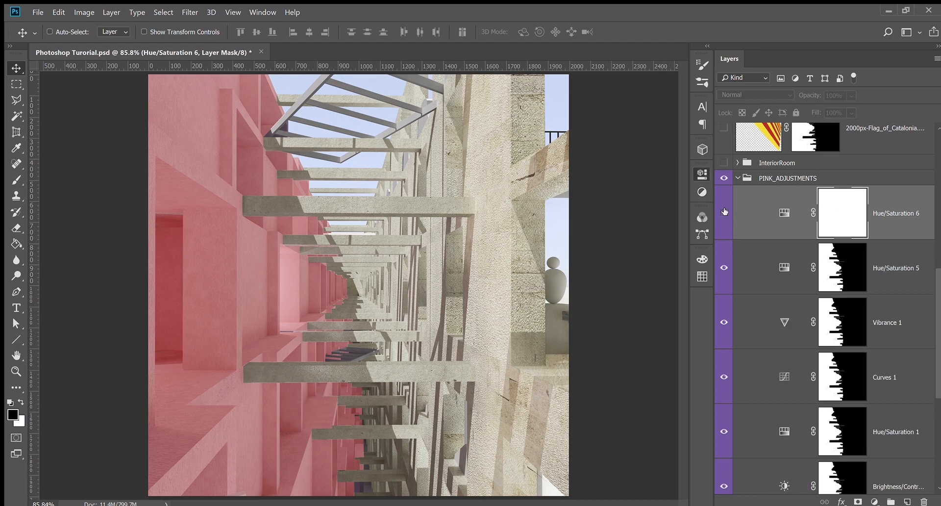
left_click(724, 213)
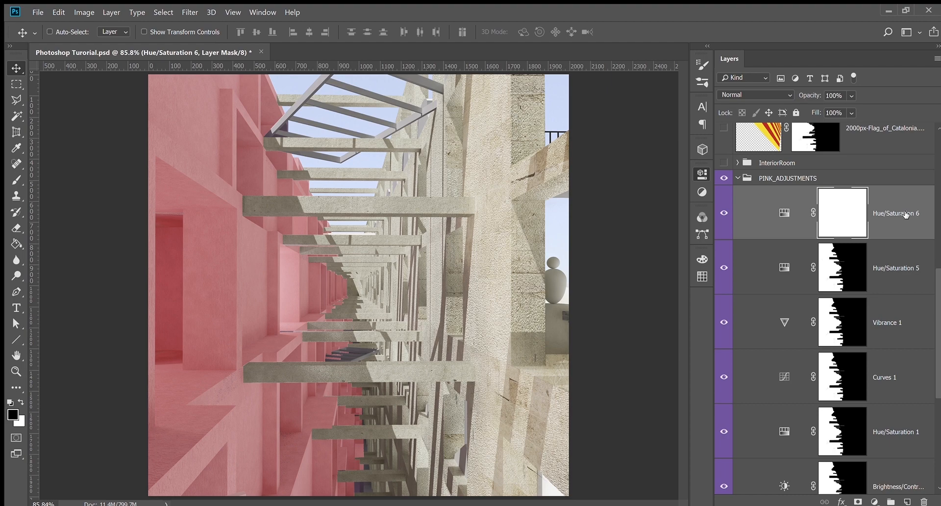
left_click(776, 215)
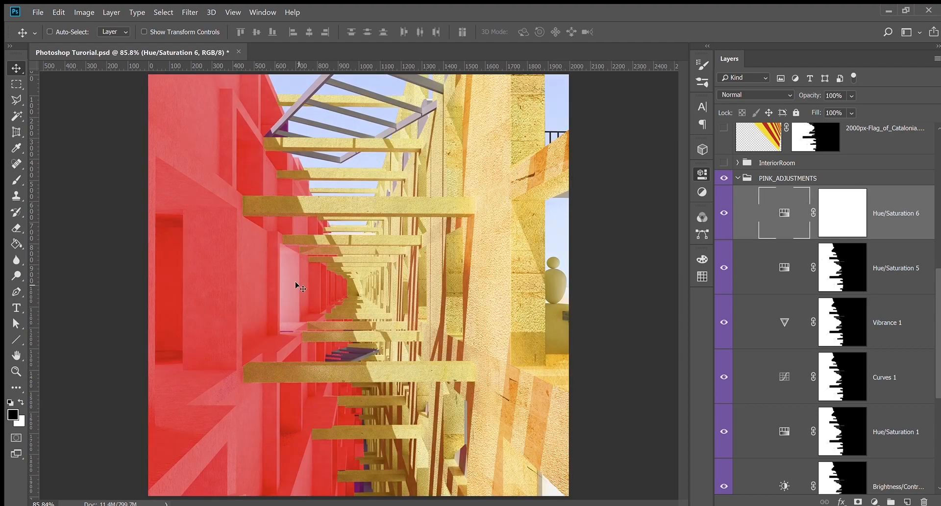
Mute Hue/Saturation 6's saturation, try a lightness increase, and undo it
left_click_drag(635, 267, 608, 269)
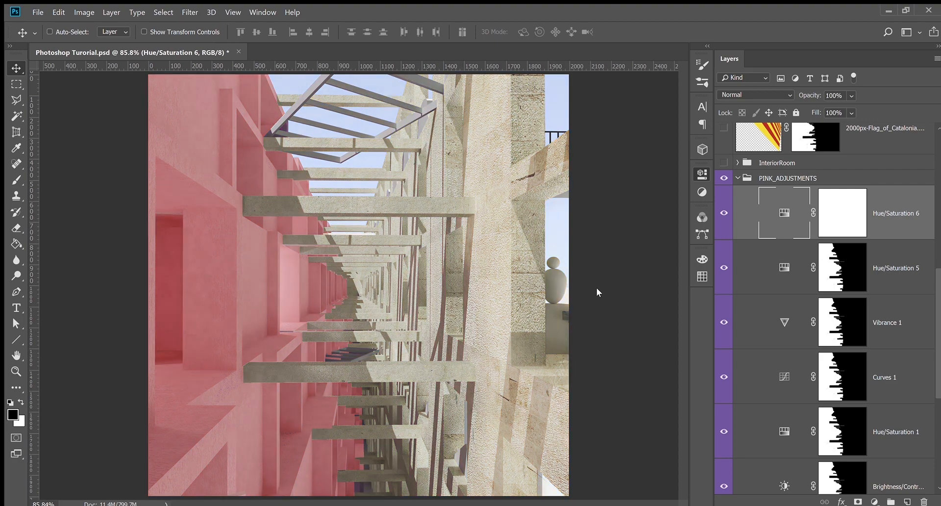
left_click_drag(607, 296, 638, 293)
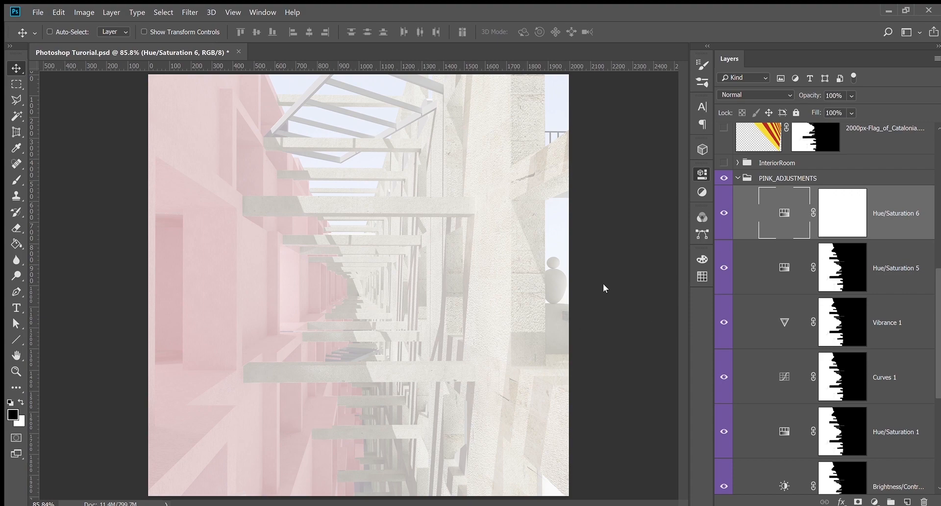
key("ctrl+z")
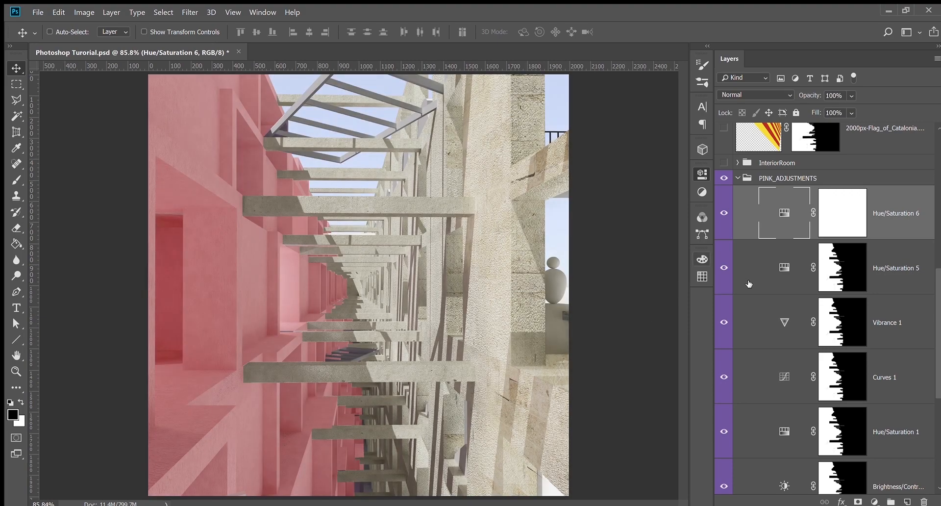
left_click(848, 275)
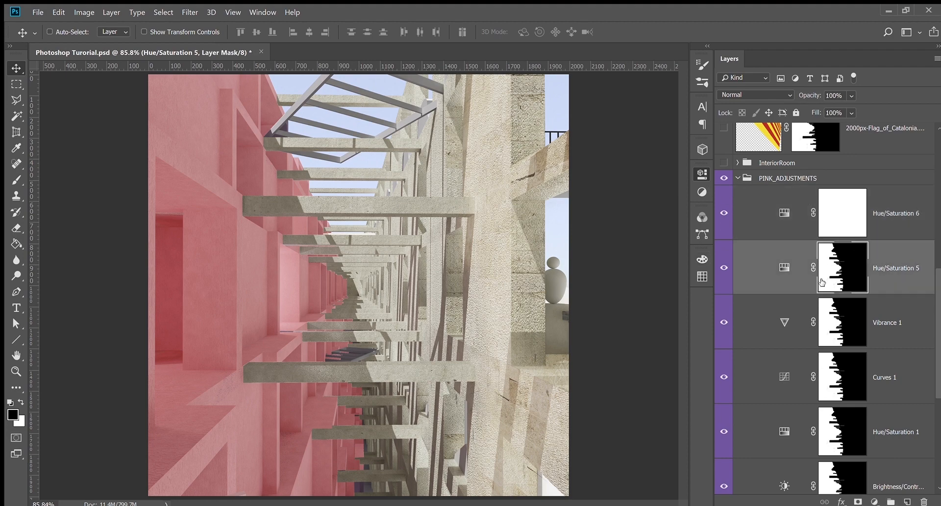
Try Hue/Saturation 6's saturation and hue sliders, then undo the hue shift
scroll(801, 314, "down", 1)
scroll(801, 314, "down", 4)
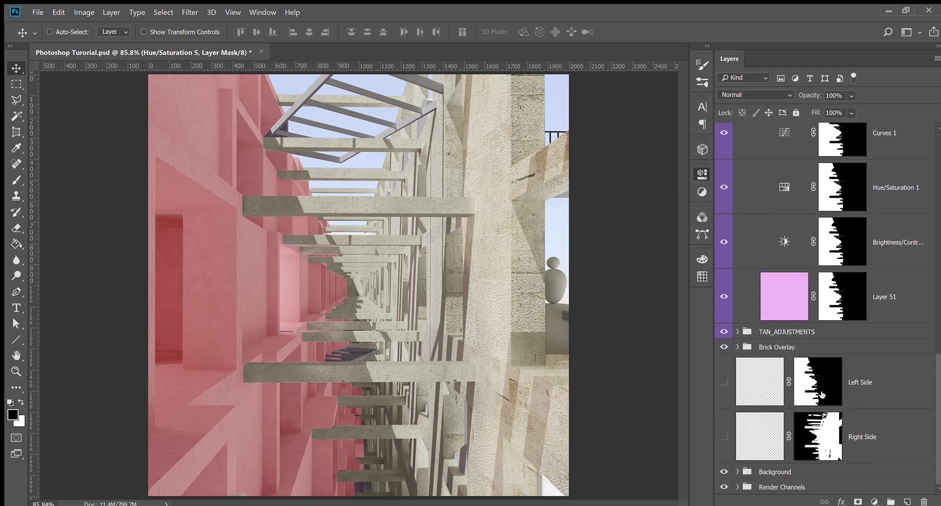
scroll(799, 309, "up", 2)
scroll(790, 298, "up", 5)
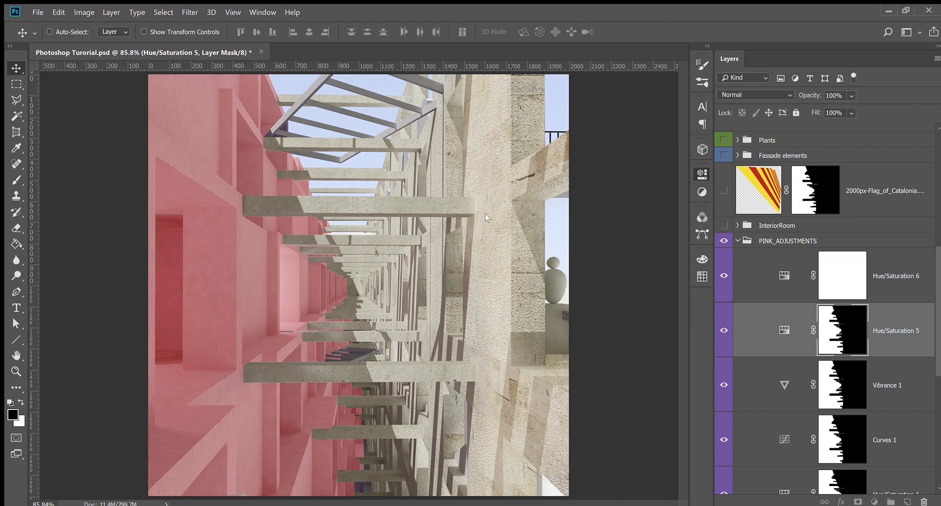
left_click(830, 280)
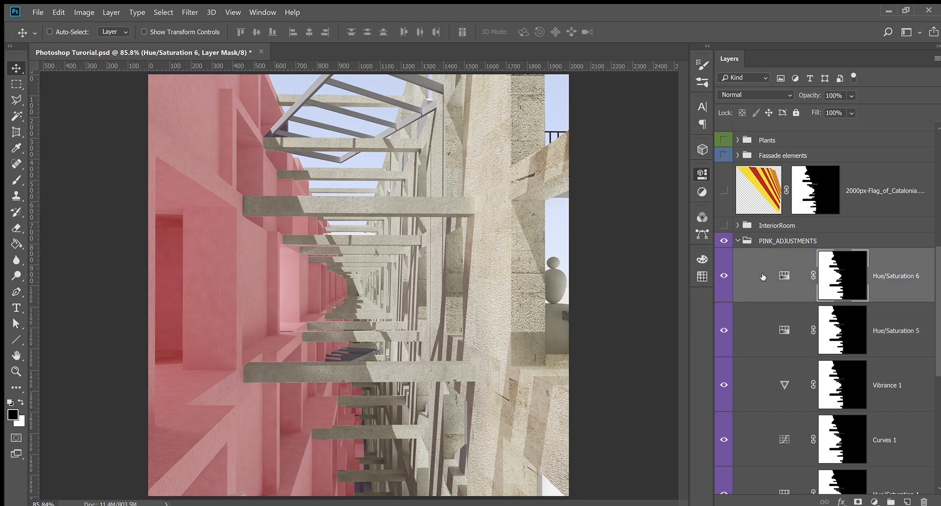
left_click(783, 276)
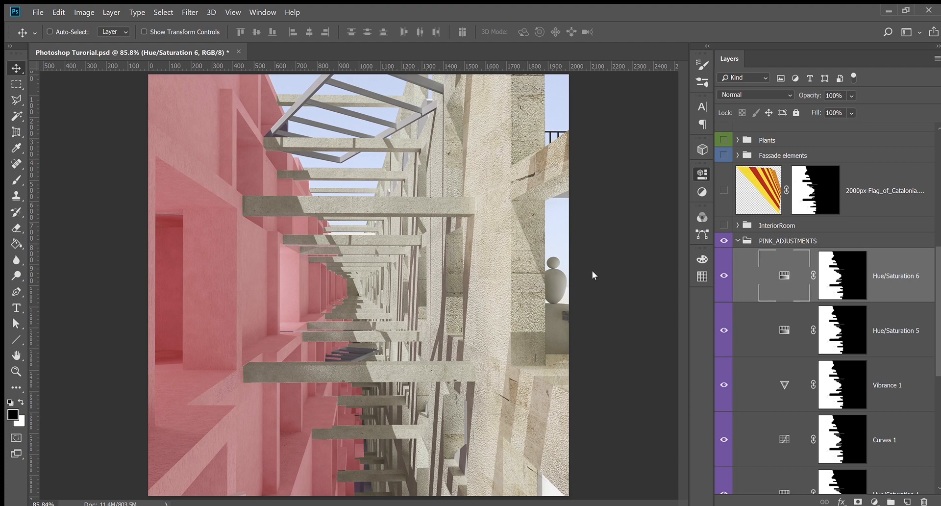
left_click_drag(637, 269, 647, 267)
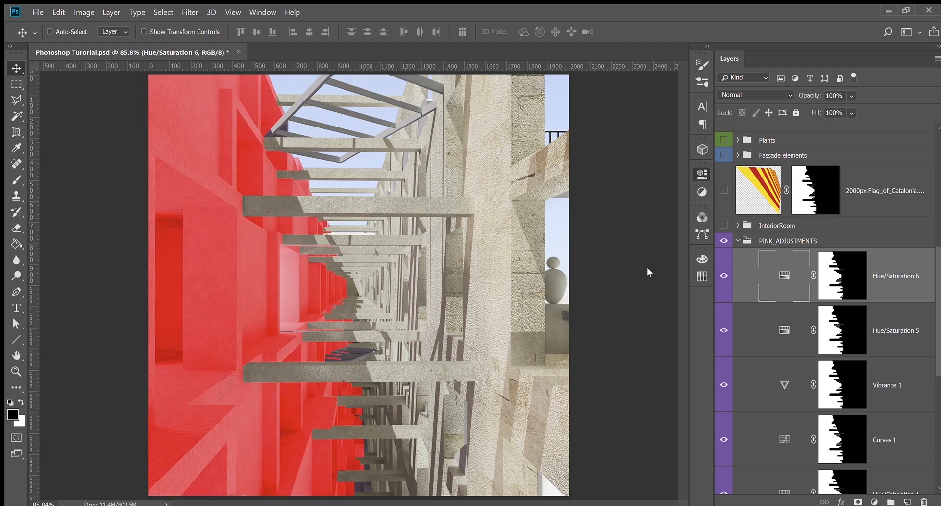
mouse_move(584, 272)
left_mouse_down()
mouse_move(553, 272)
mouse_move(631, 274)
mouse_move(568, 275)
left_mouse_up()
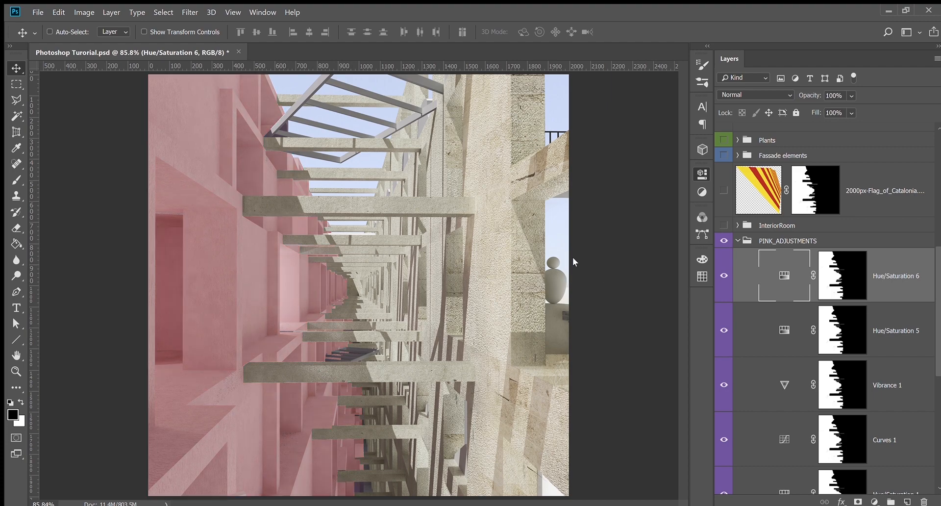
left_click_drag(534, 281, 539, 250)
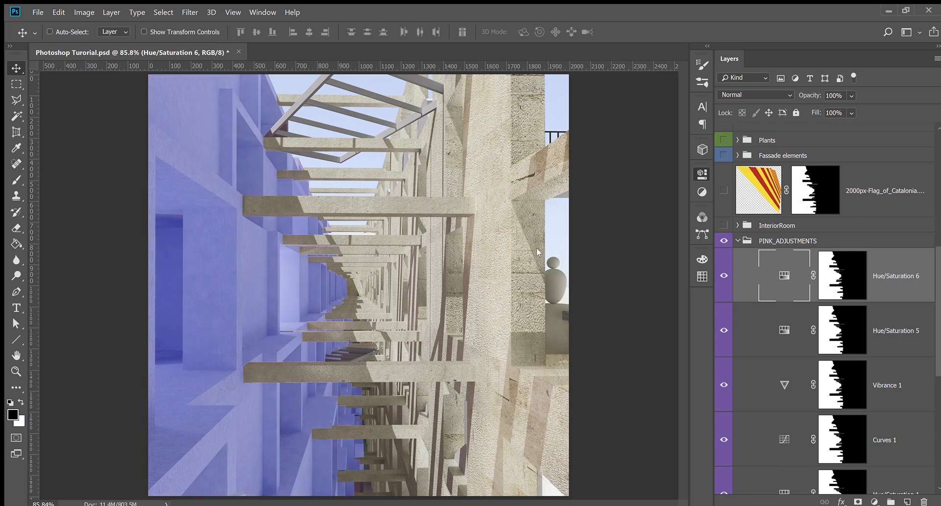
left_click_drag(620, 246, 646, 245)
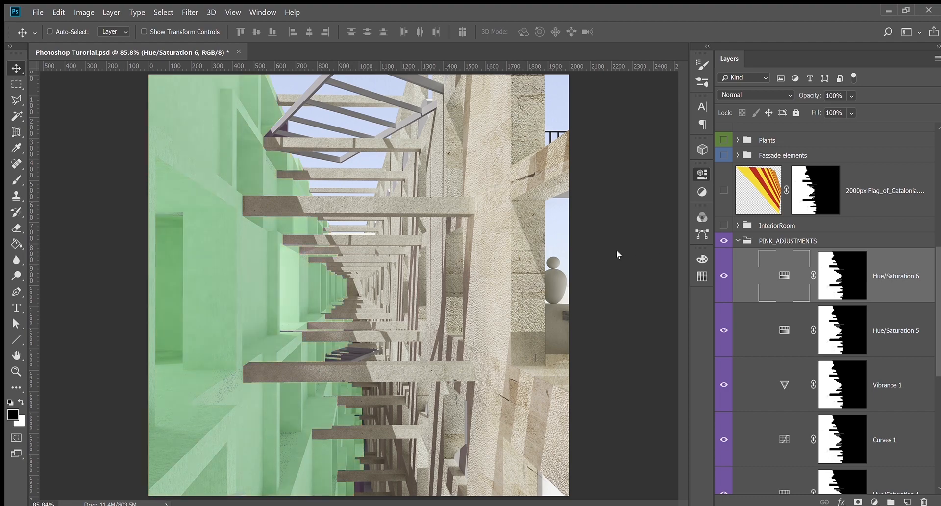
key("ctrl+z")
Delete Hue/Saturation 6 and compare the Hue/Saturation 1 and 5 layers
key("Delete")
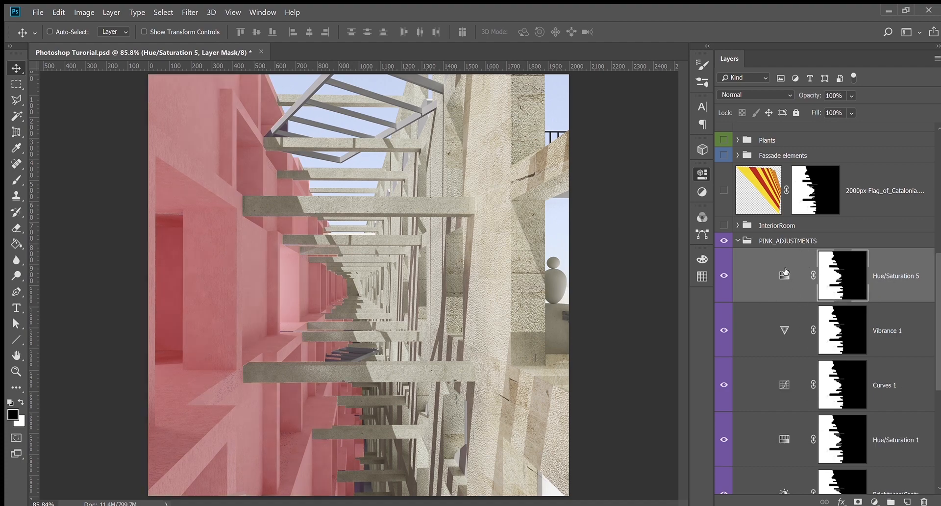
scroll(853, 284, "down", 3)
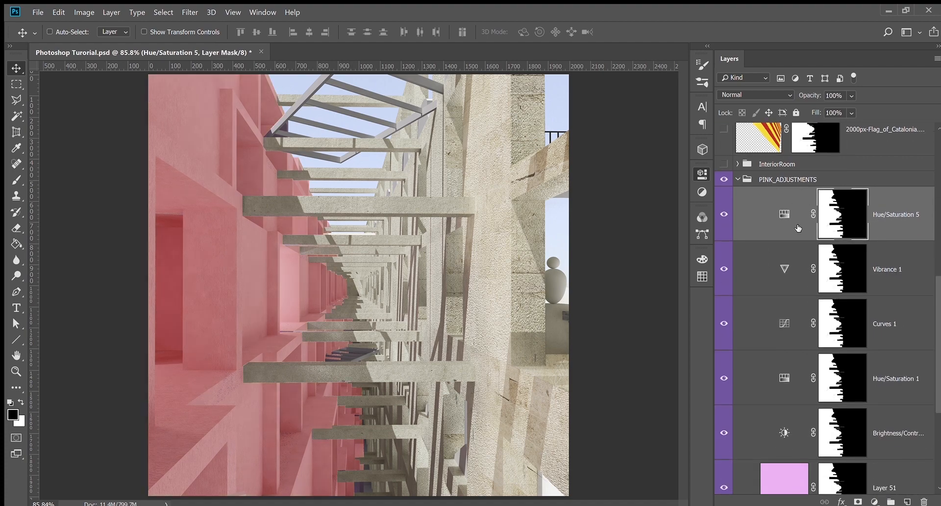
left_click(786, 387)
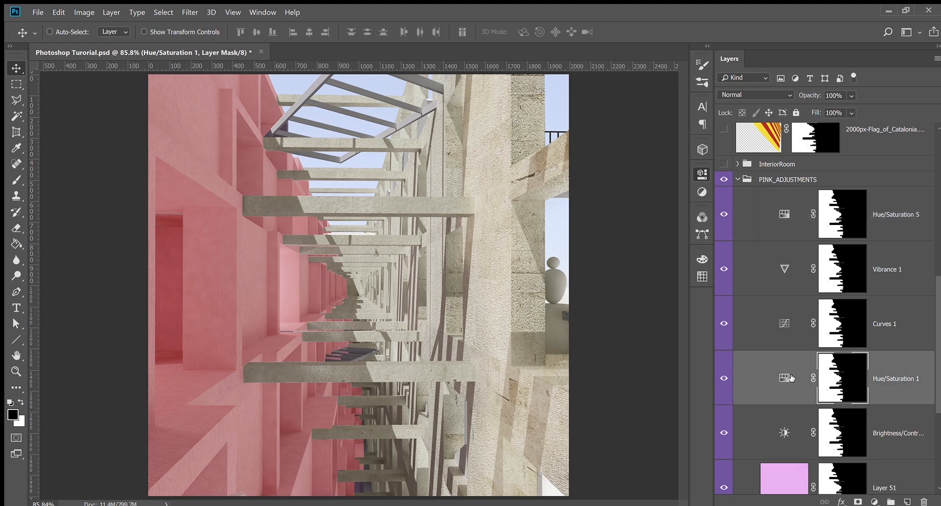
left_click(787, 213)
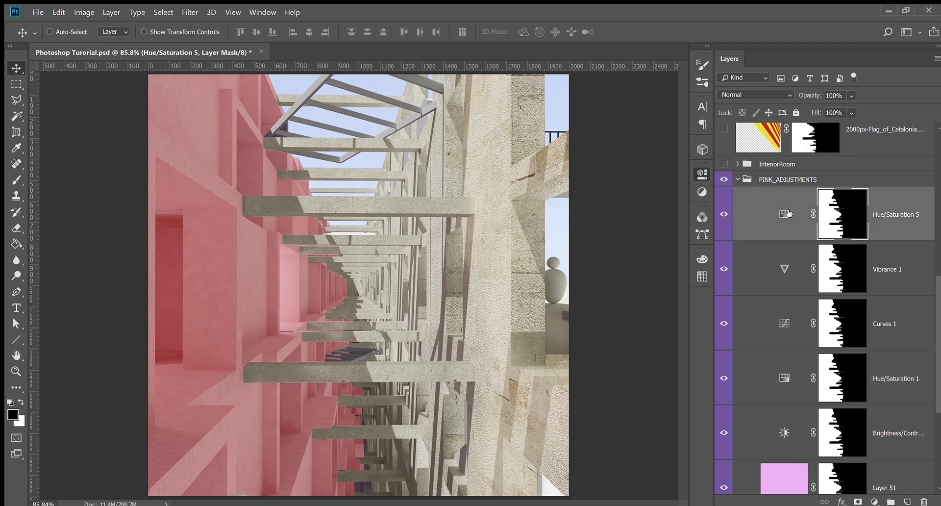
left_click(787, 398)
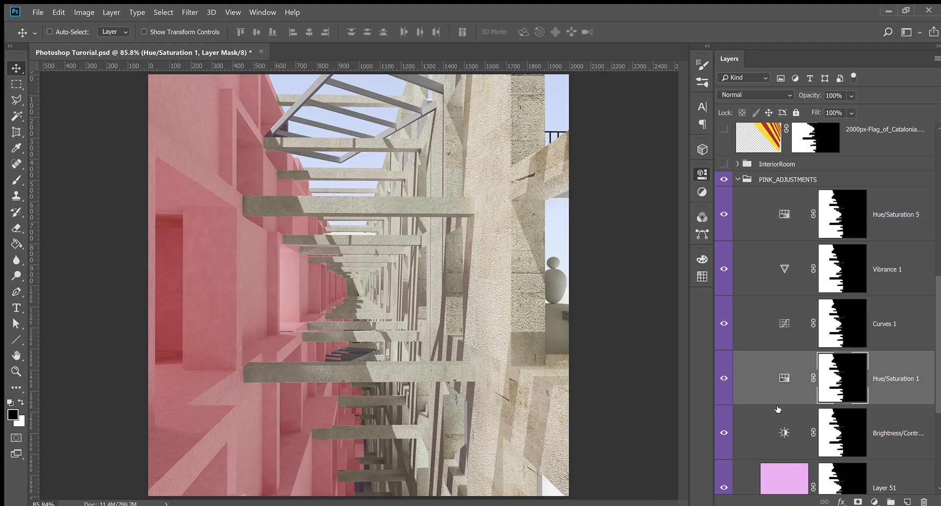
left_click(789, 223)
scroll(836, 349, "up", 2)
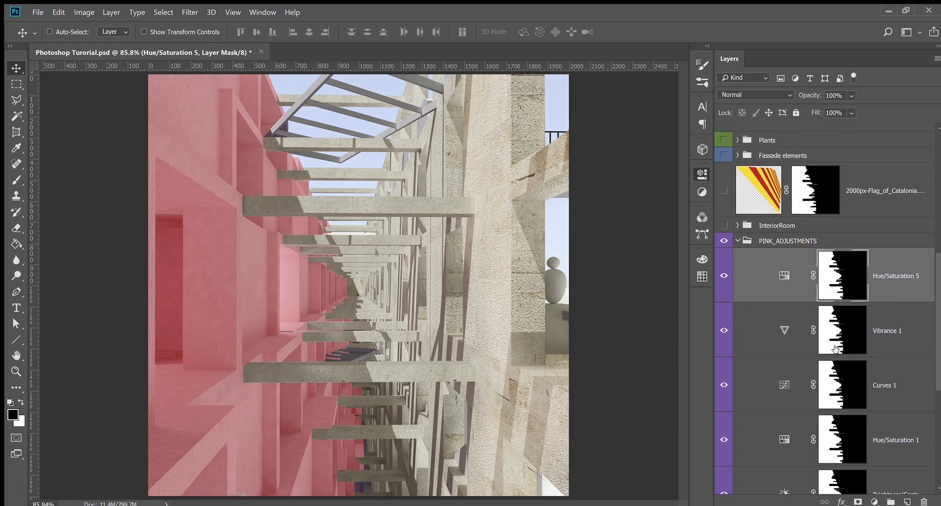
scroll(742, 241, "down", 2)
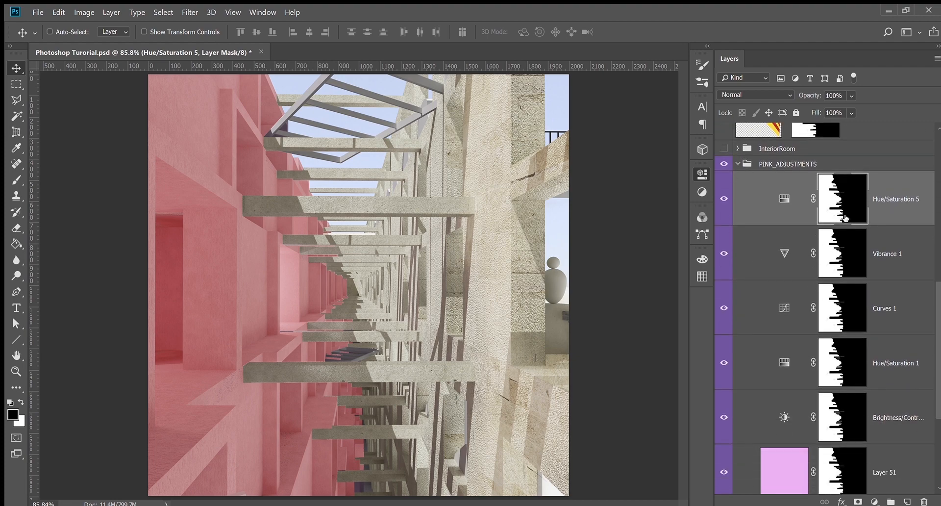
scroll(825, 356, "up", 1)
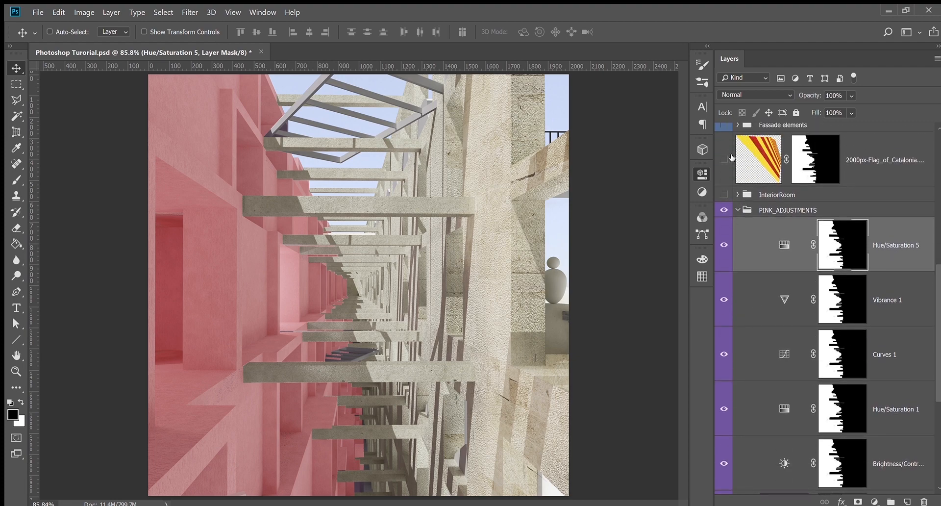
left_click(737, 211)
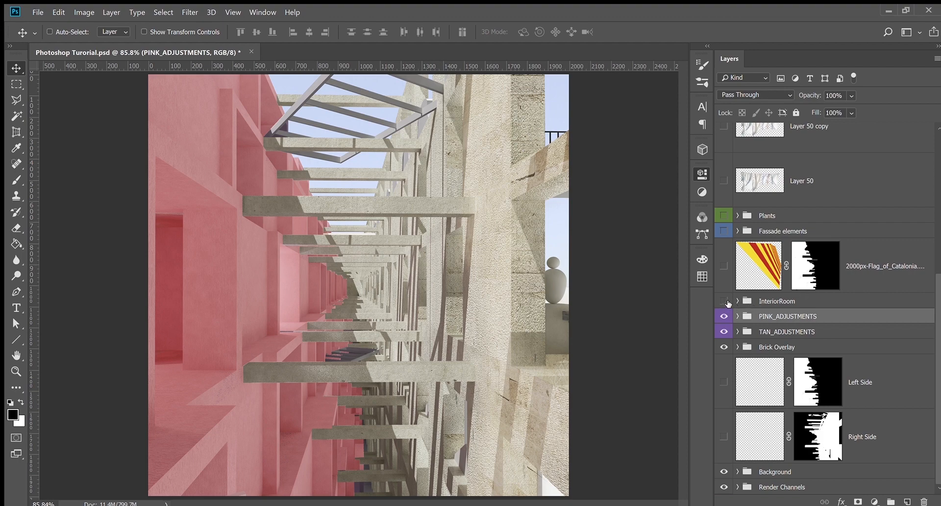
left_click(737, 301)
scroll(737, 301, "down", 5)
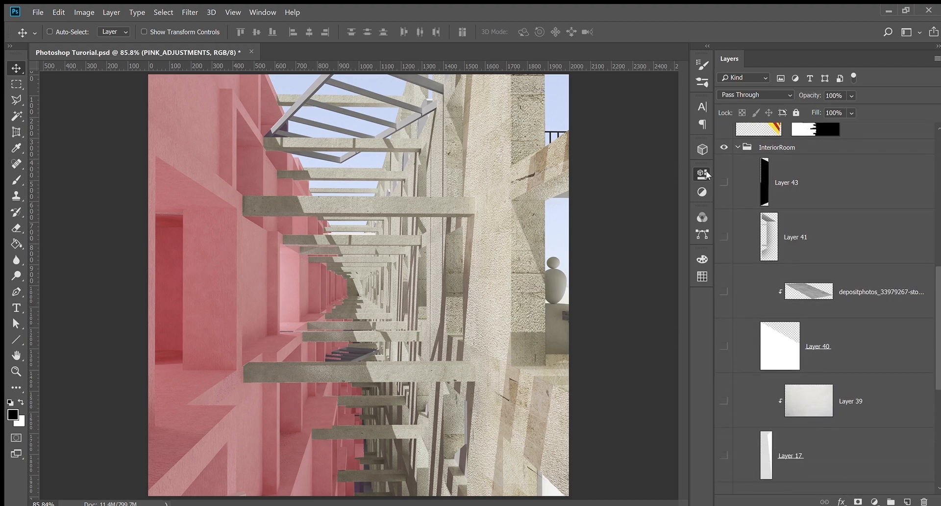
left_click_drag(724, 182, 724, 455)
scroll(785, 398, "down", 3)
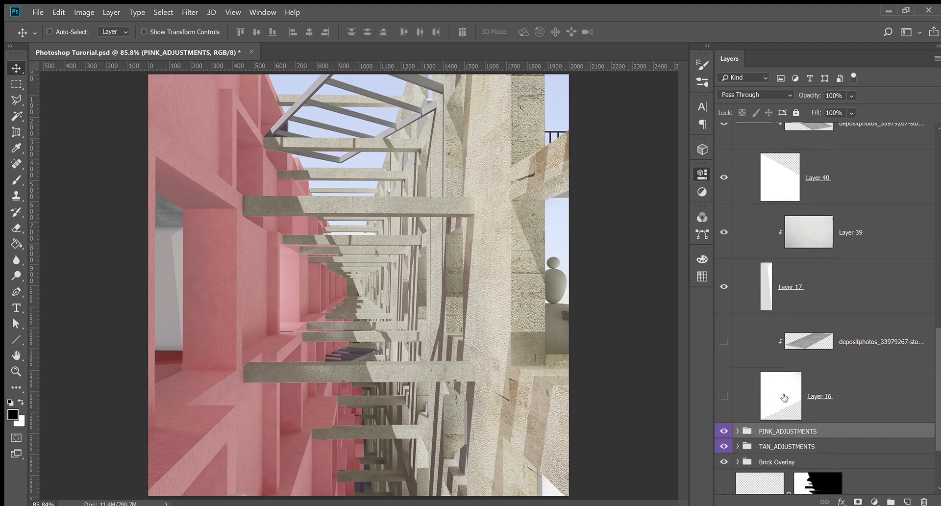
scroll(784, 397, "down", 1)
left_click_drag(724, 381, 722, 327)
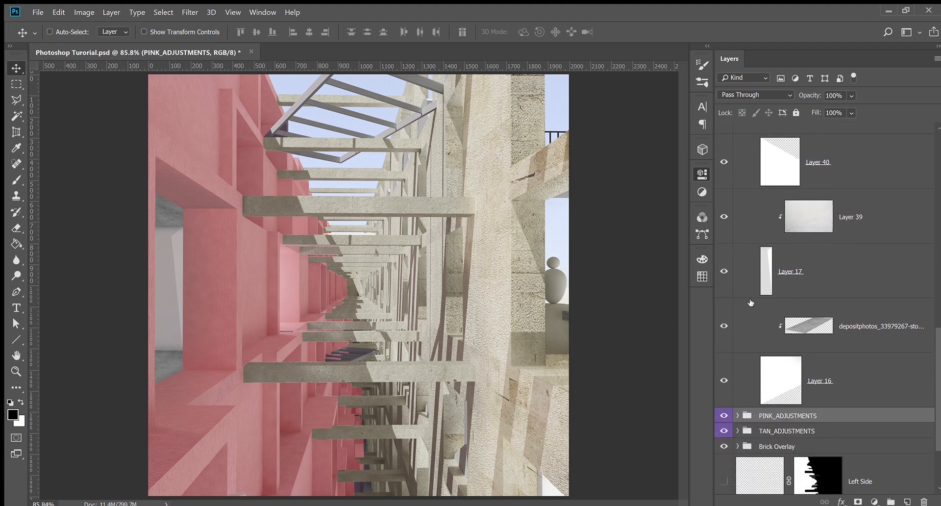
scroll(750, 302, "up", 10)
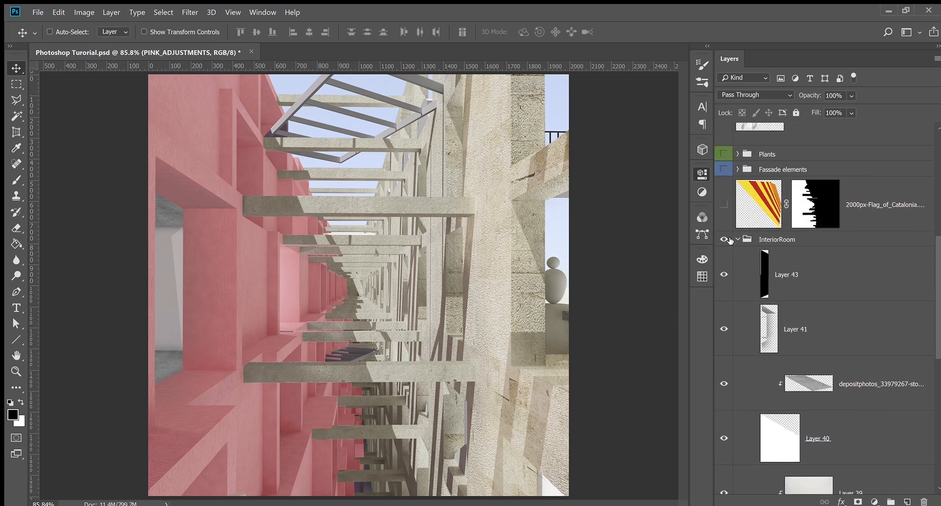
scroll(757, 286, "down", 1)
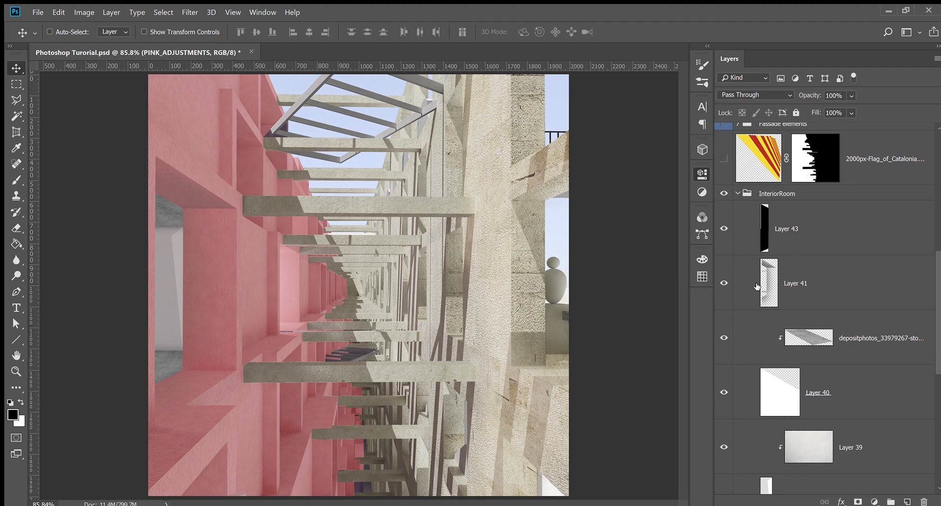
left_click(738, 193)
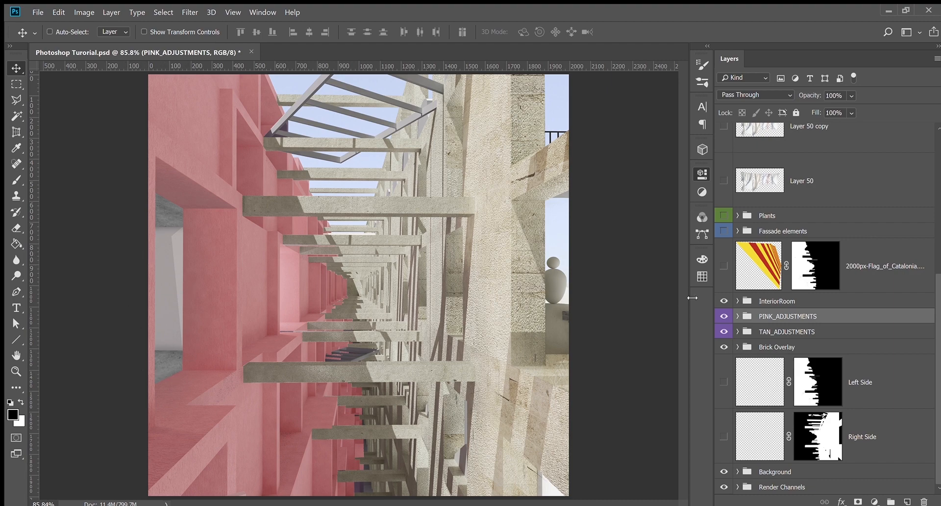
left_click(738, 301)
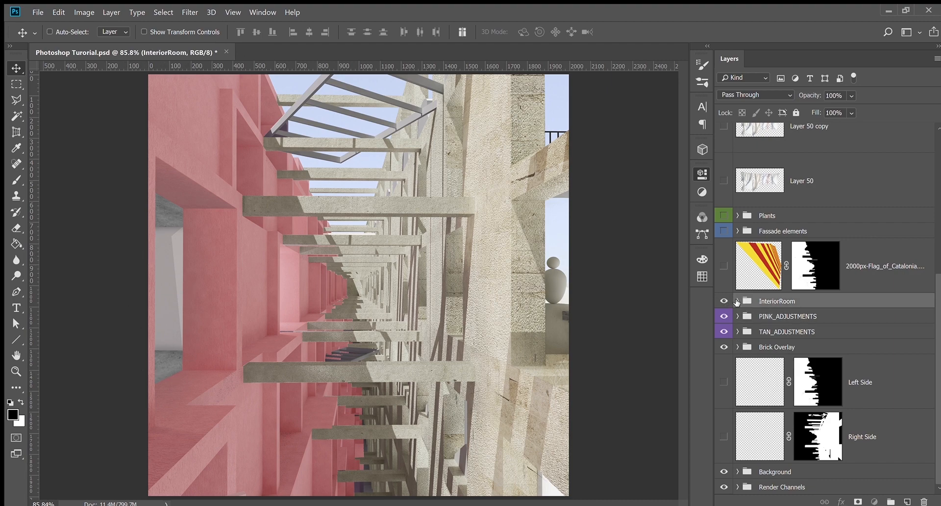
left_click(738, 301)
scroll(750, 294, "down", 2)
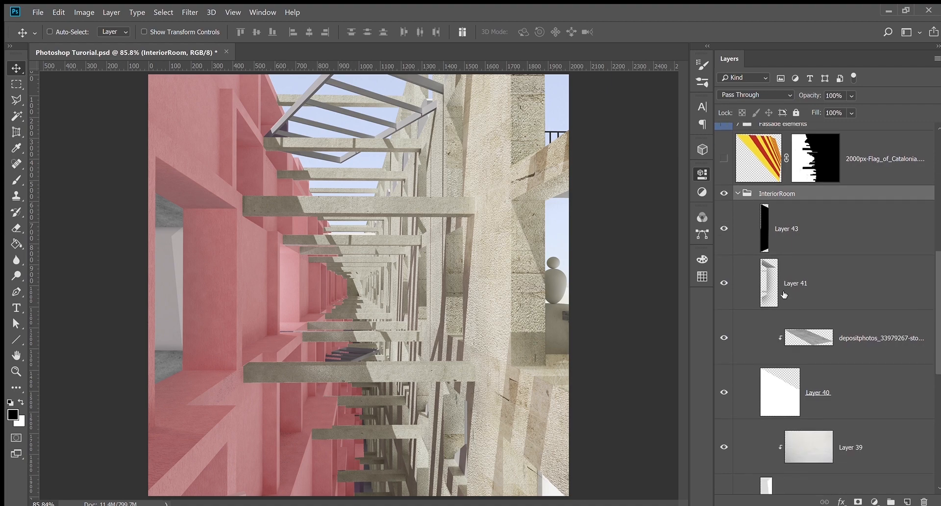
left_click(725, 282)
left_click(724, 283)
left_click(725, 284)
left_click_drag(937, 306, 939, 445)
left_click(738, 486)
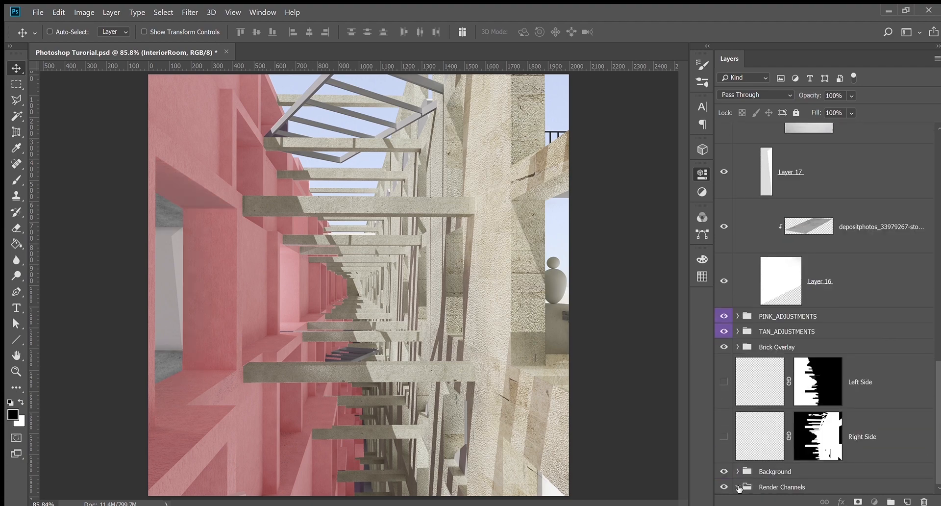
scroll(779, 478, "down", 5)
left_click(779, 478)
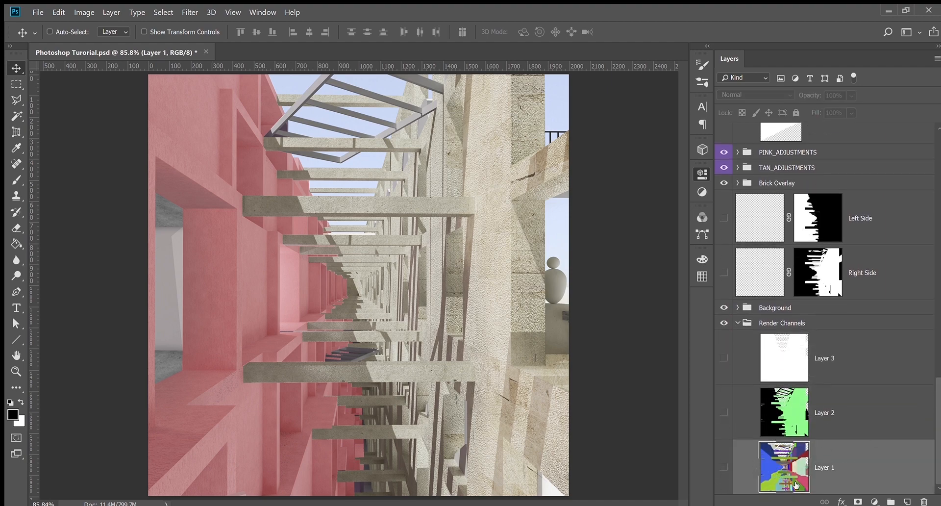
scroll(776, 422, "up", 3)
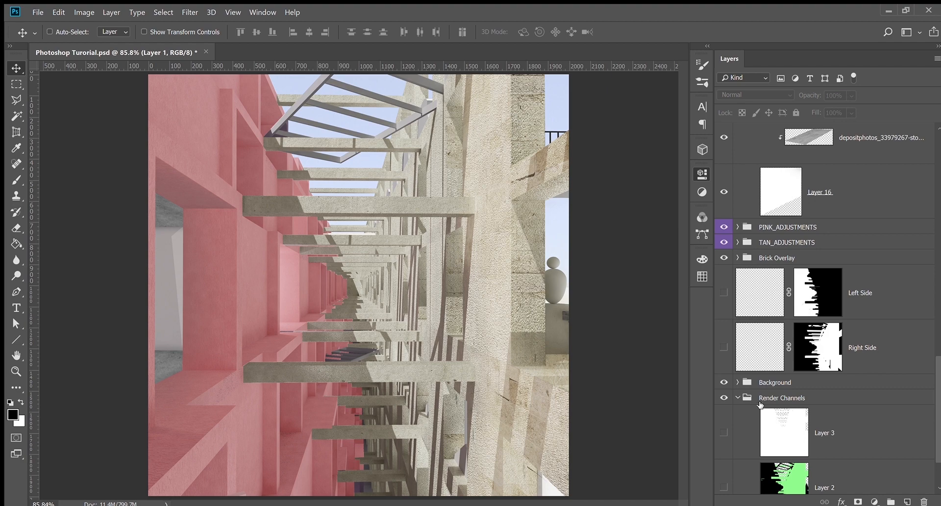
left_click(739, 398)
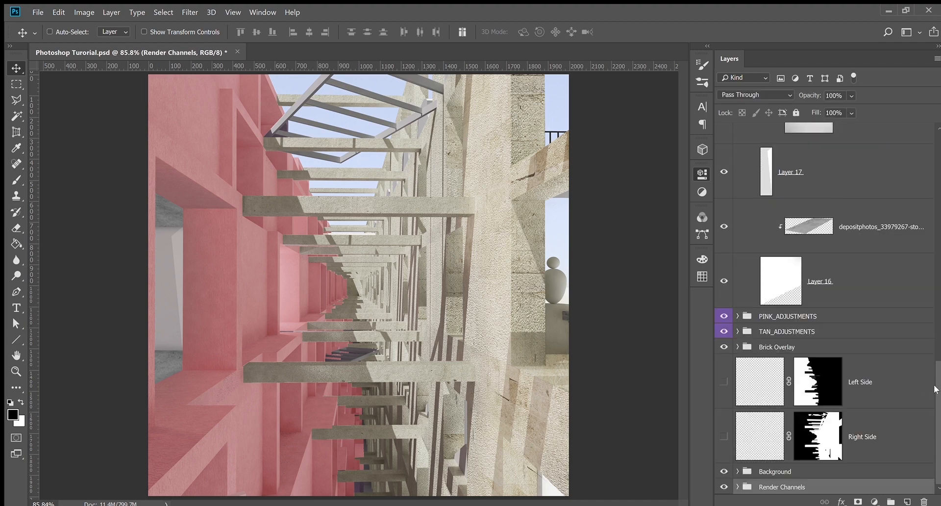
left_click_drag(935, 389, 939, 242)
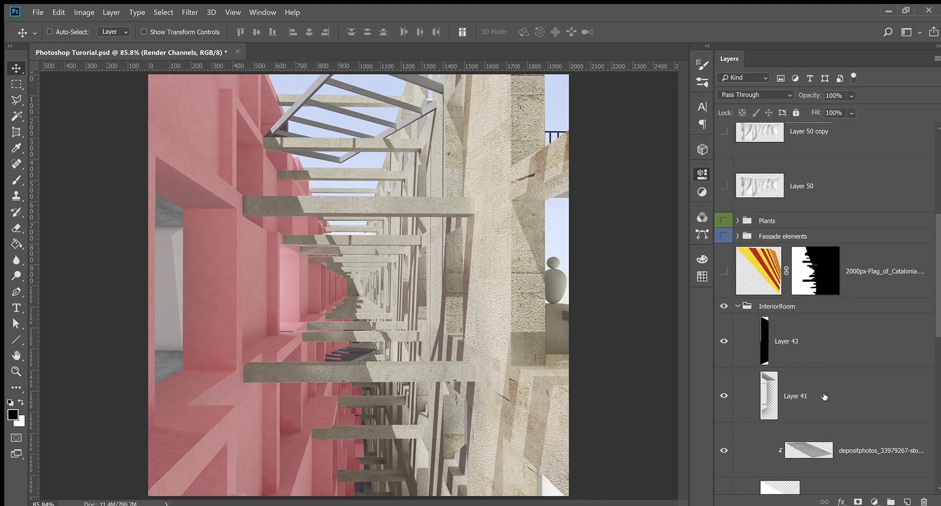
left_click(778, 371)
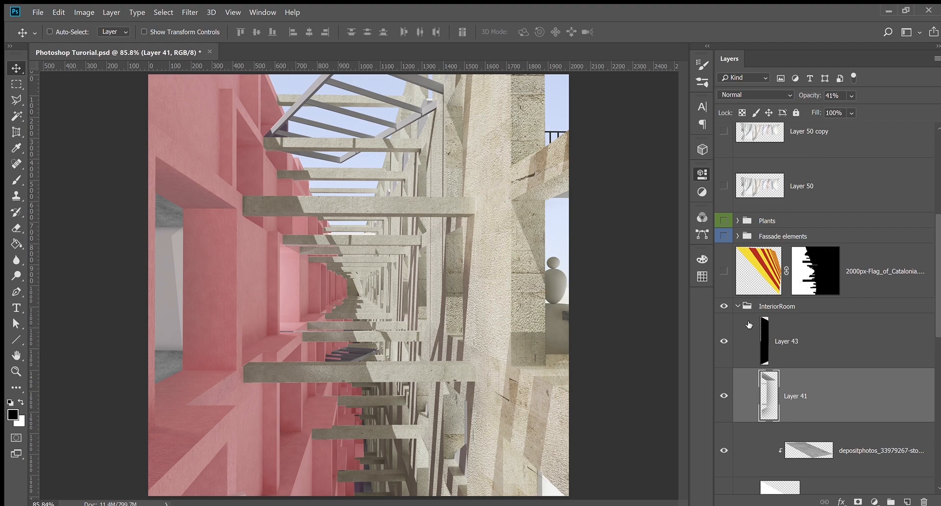
Outline the left wall's window recess with a Polygonal Lasso selection
key("l")
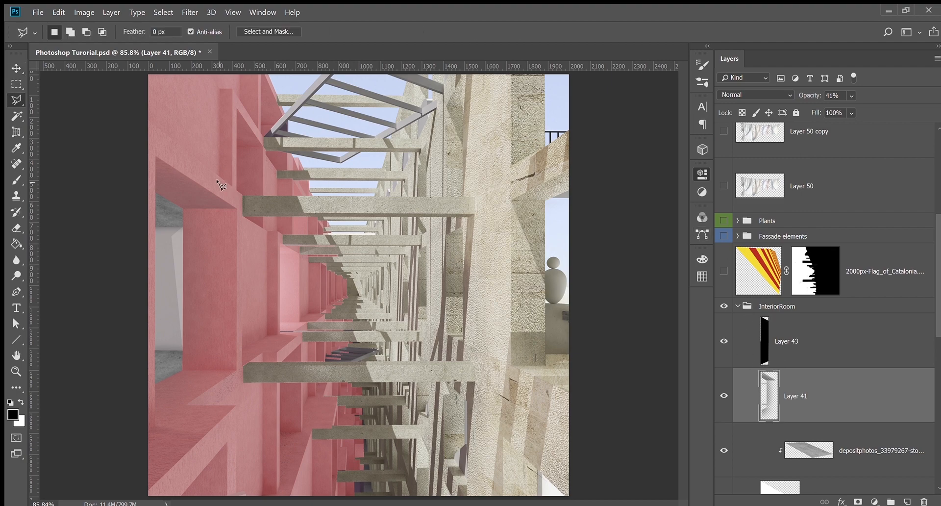
left_click(156, 193)
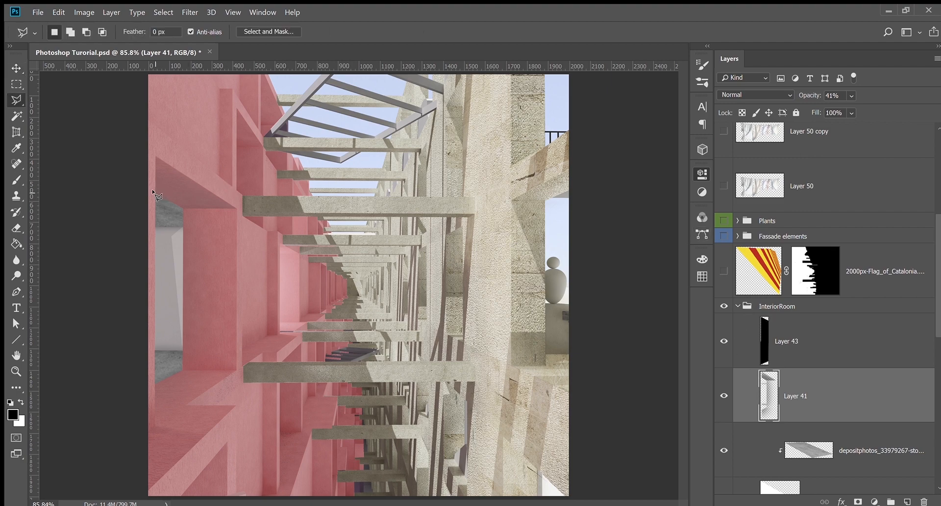
left_click(181, 210)
left_click(181, 368)
left_click(139, 423)
key("BackSpace")
left_click(234, 370)
left_click(234, 208)
left_click(156, 158)
Add an empty layer above Layer 41 with a slightly smaller brush ready
key("b")
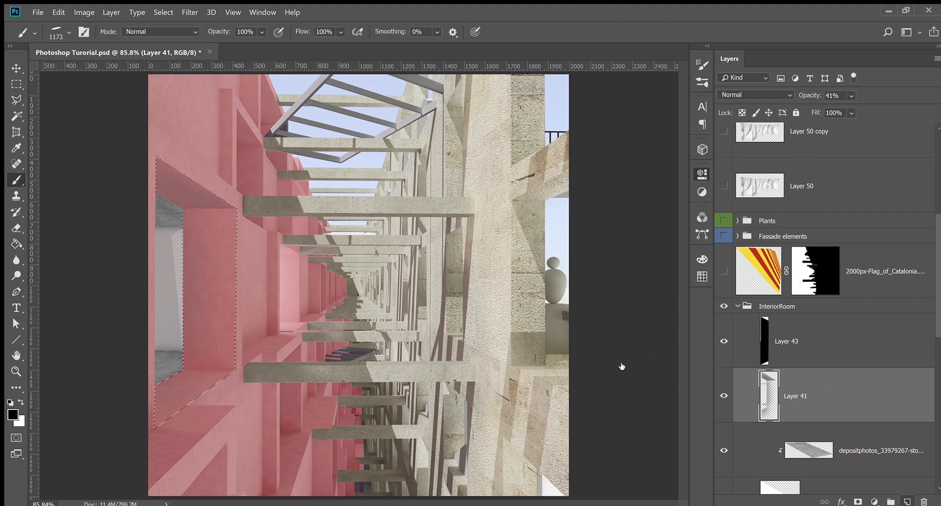
left_click(908, 501)
mouse_move(250, 252)
left_mouse_down()
mouse_move(272, 287)
mouse_move(255, 247)
mouse_move(214, 210)
left_mouse_up()
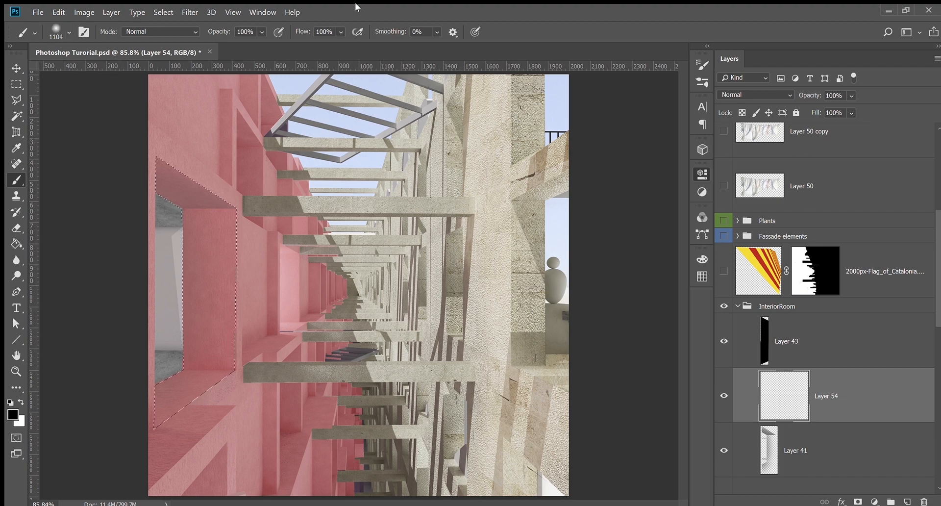
Set the brush size to about 664 for shading the recess
left_click_drag(194, 260, 59, 268)
mouse_move(269, 261)
left_mouse_down()
mouse_move(232, 257)
mouse_move(283, 244)
mouse_move(249, 245)
mouse_move(495, 229)
mouse_move(164, 234)
left_mouse_up()
left_click_drag(175, 282, 57, 413)
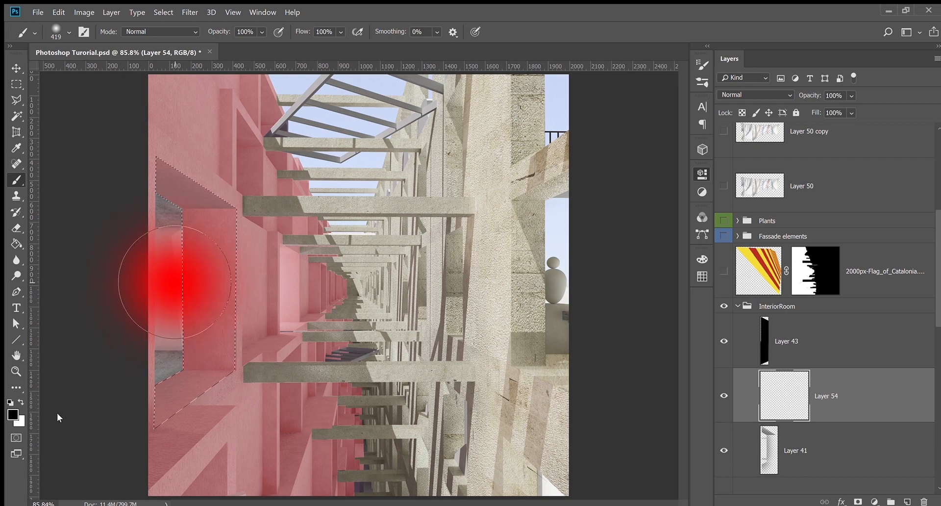
key("i")
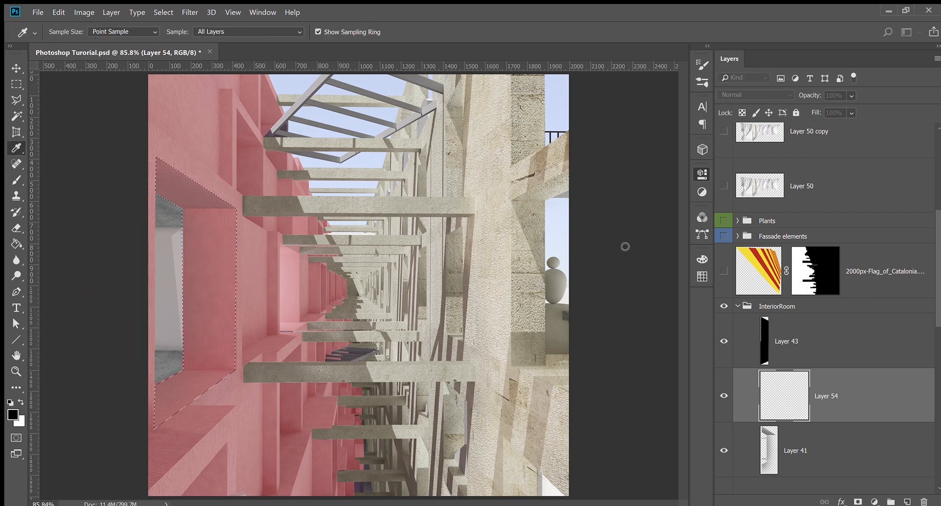
key("b")
left_click_drag(212, 230, 234, 234)
Paint black into the window recess, deselect, and lower the layer to 22% opacity
mouse_move(162, 235)
left_mouse_down()
mouse_move(181, 206)
mouse_move(203, 245)
mouse_move(194, 373)
mouse_move(185, 421)
mouse_move(140, 436)
mouse_move(175, 392)
mouse_move(133, 278)
left_mouse_up()
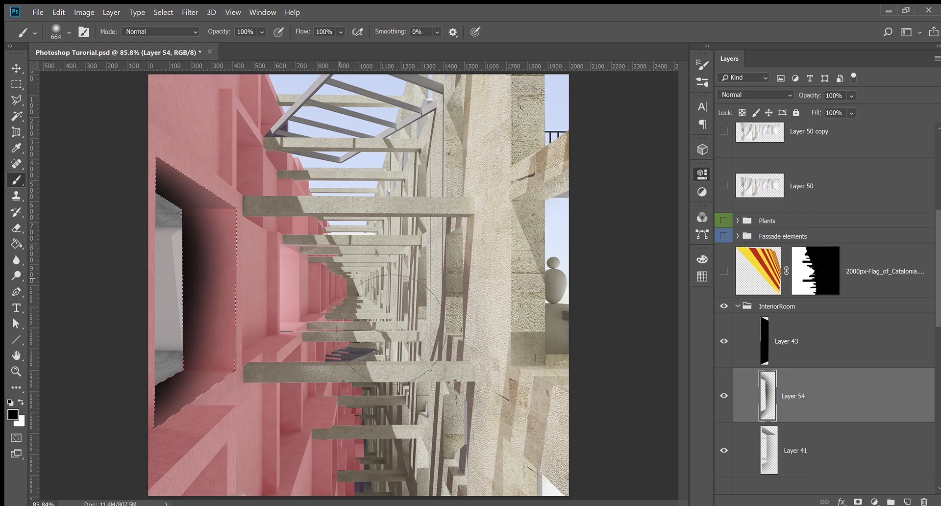
key("ctrl+d")
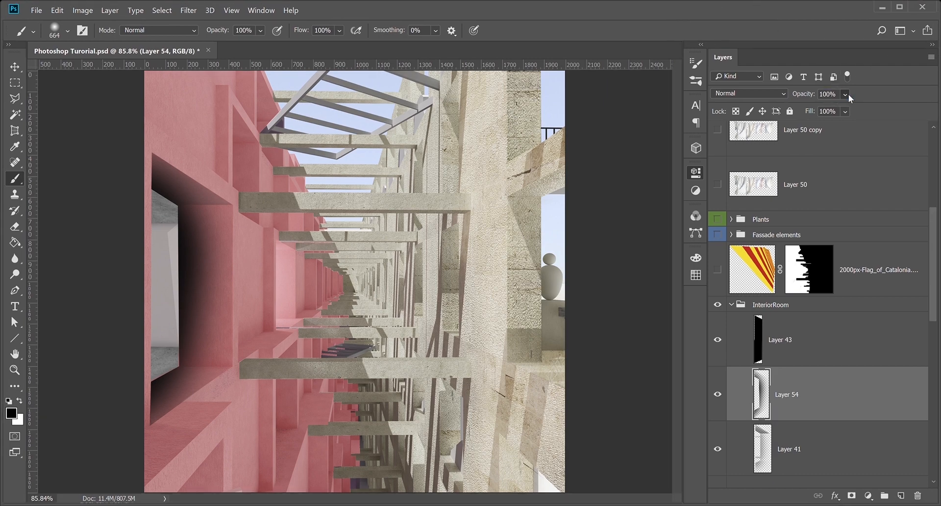
left_click_drag(871, 106, 841, 114)
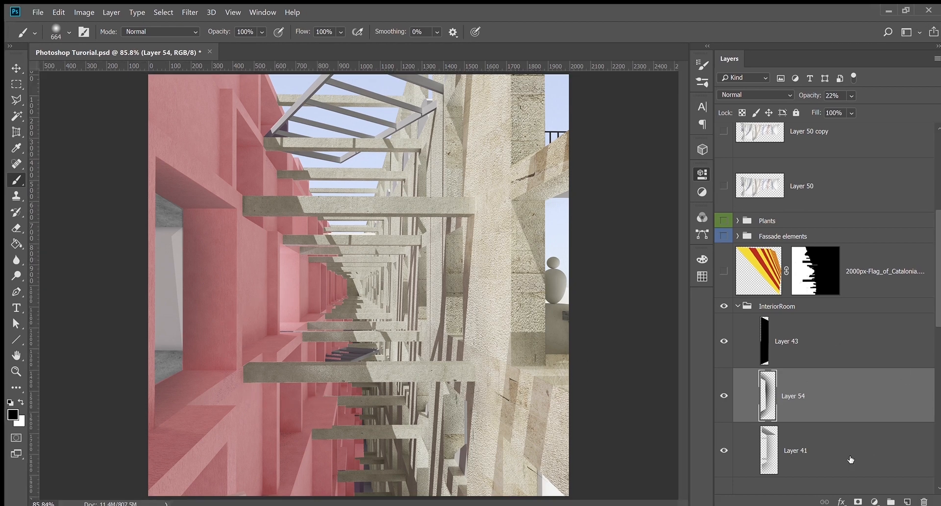
Compare Layer 54's window shadow on and off, then delete it and select Layer 41
left_click(730, 398)
left_click(728, 398)
key("Delete")
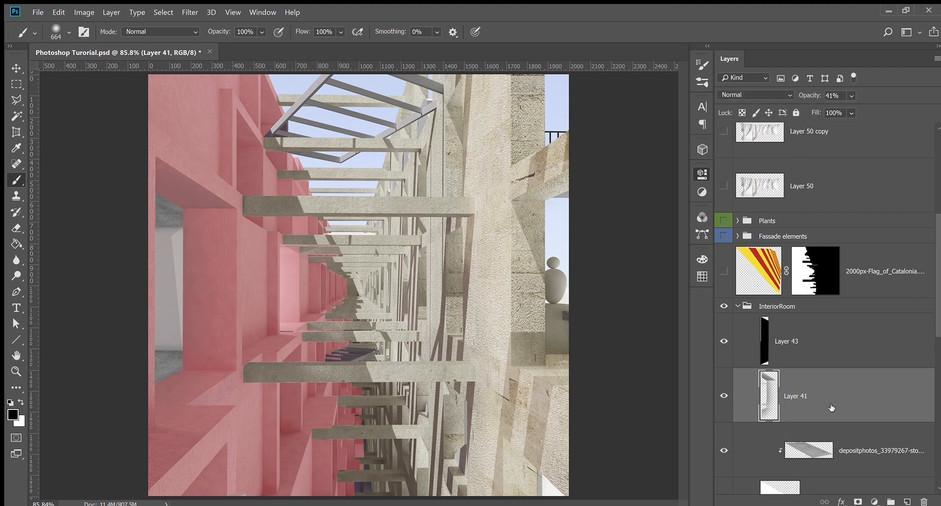
left_click(17, 69)
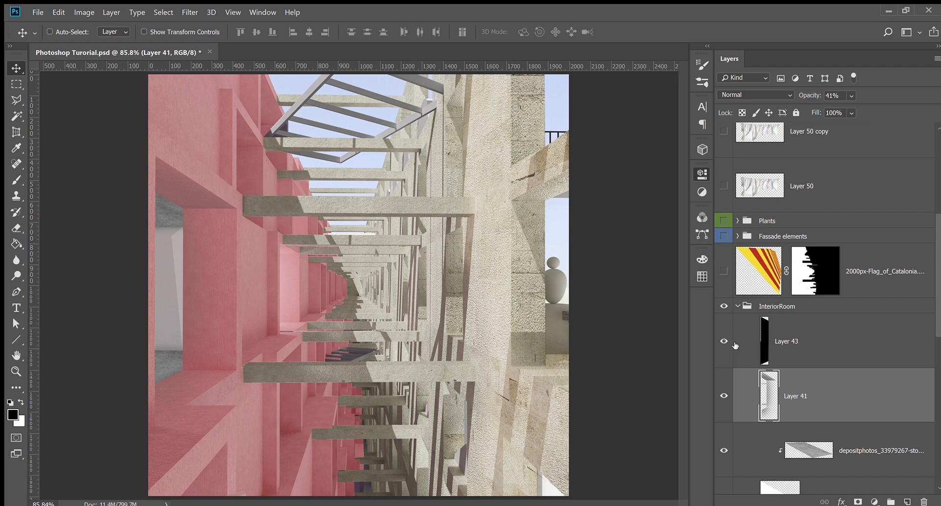
scroll(799, 399, "up", 1)
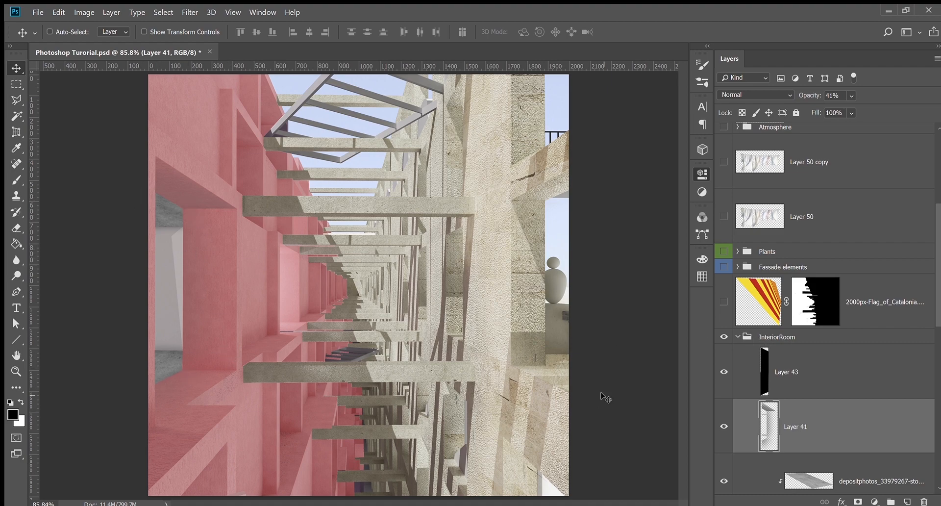
Collapse the InteriorRoom group and select the 2000px-Flag_of_Catalonia layer
left_click(744, 342)
left_click(743, 340)
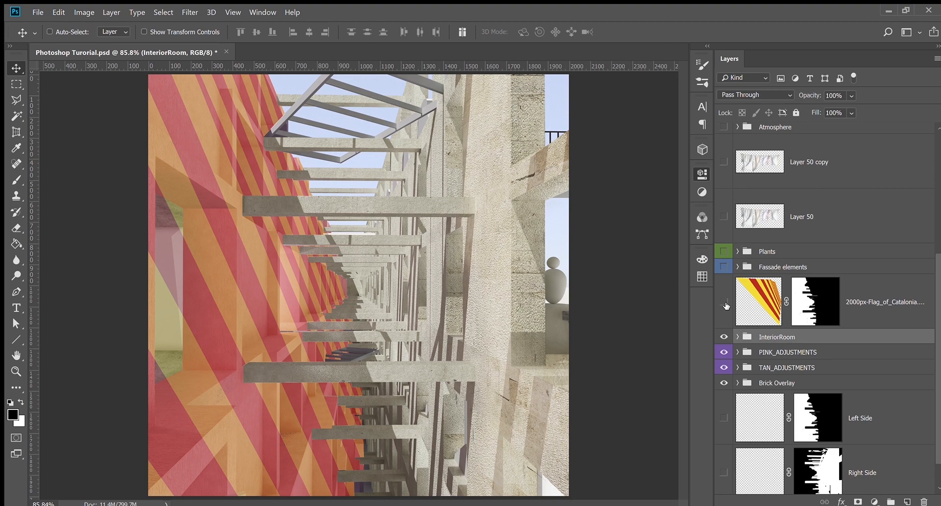
left_click(725, 303)
left_click(724, 302)
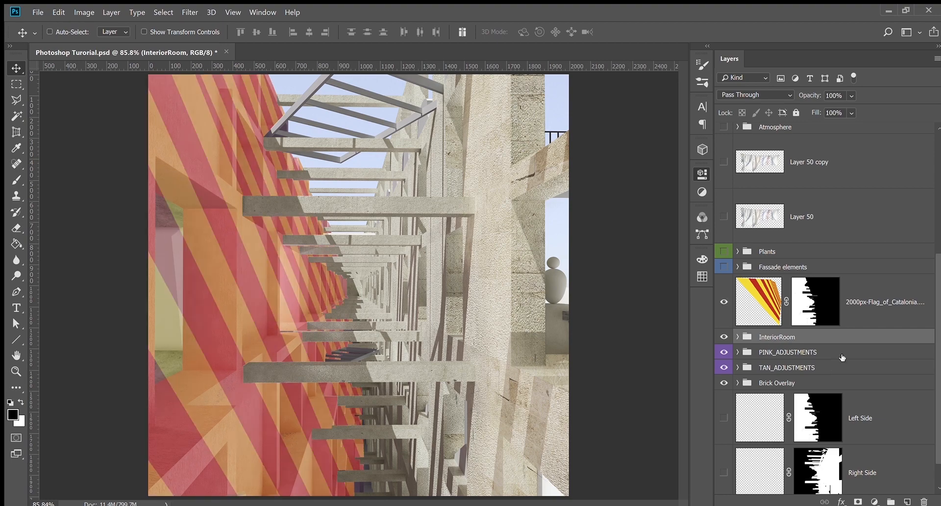
left_click(769, 302)
Compare the Catalonia flag overlay on and off, leaving it visible over the pink wall
left_click(723, 304)
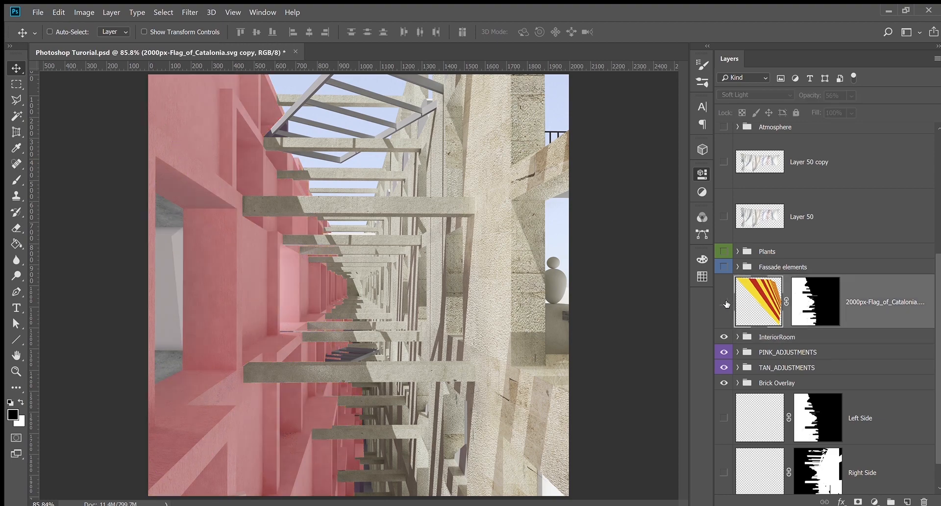
left_click(725, 302)
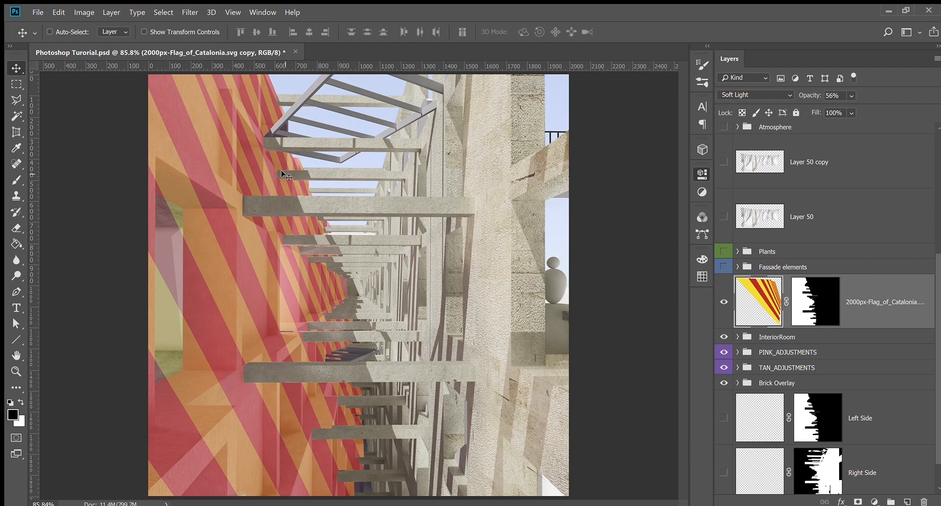
left_click(724, 302)
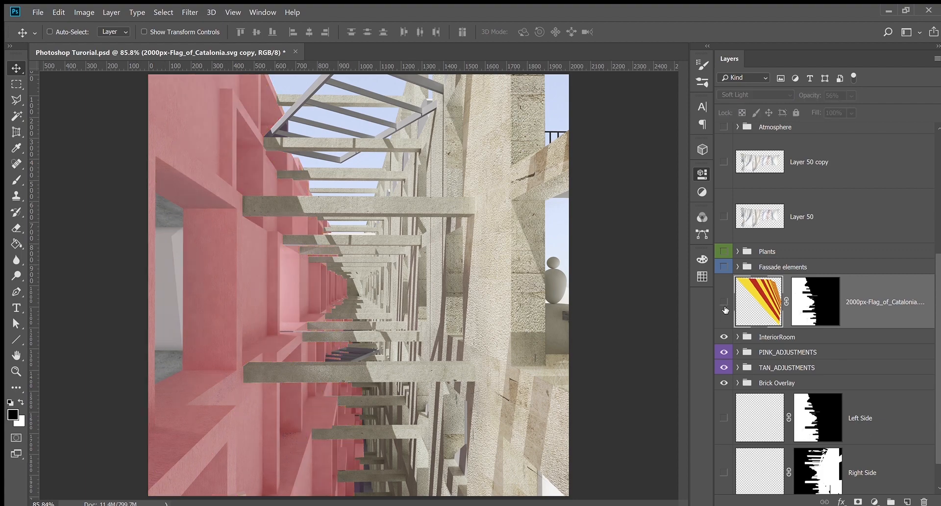
left_click(724, 302)
left_click(724, 302)
left_click(724, 302)
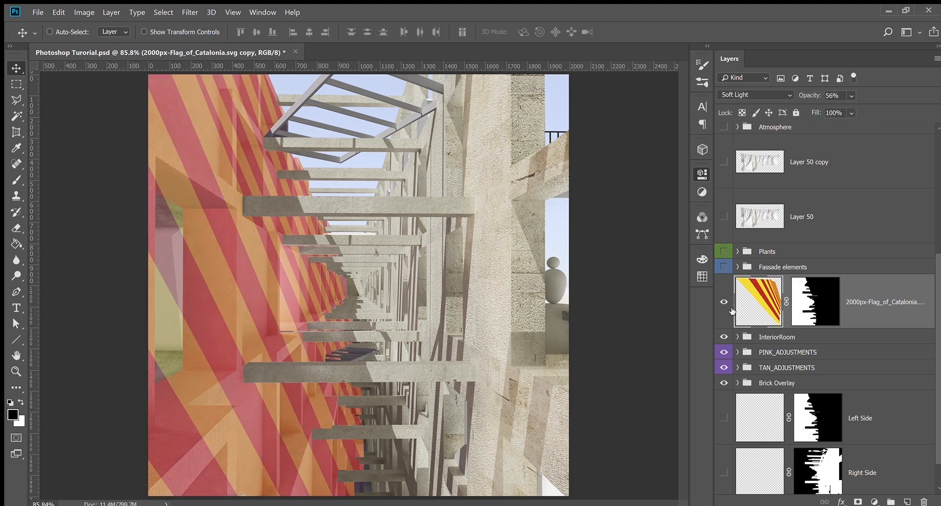
left_click(725, 309)
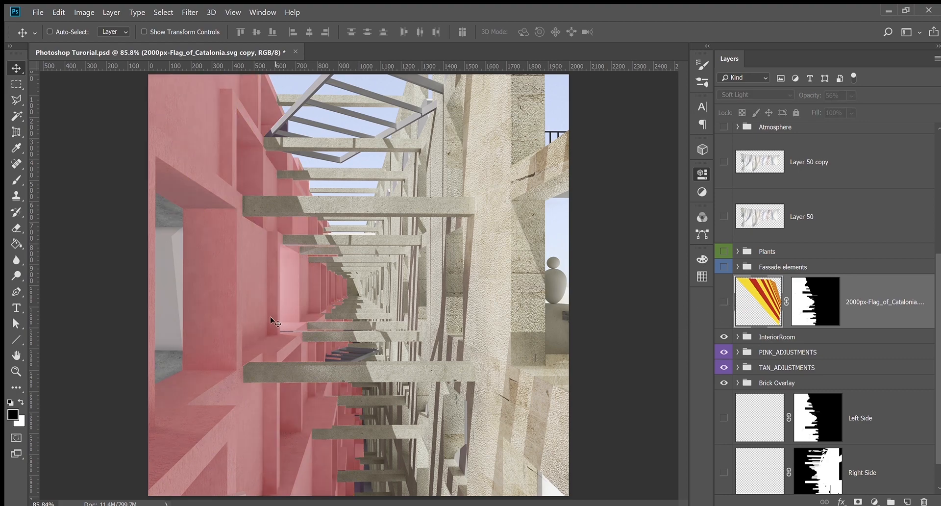
left_click(724, 302)
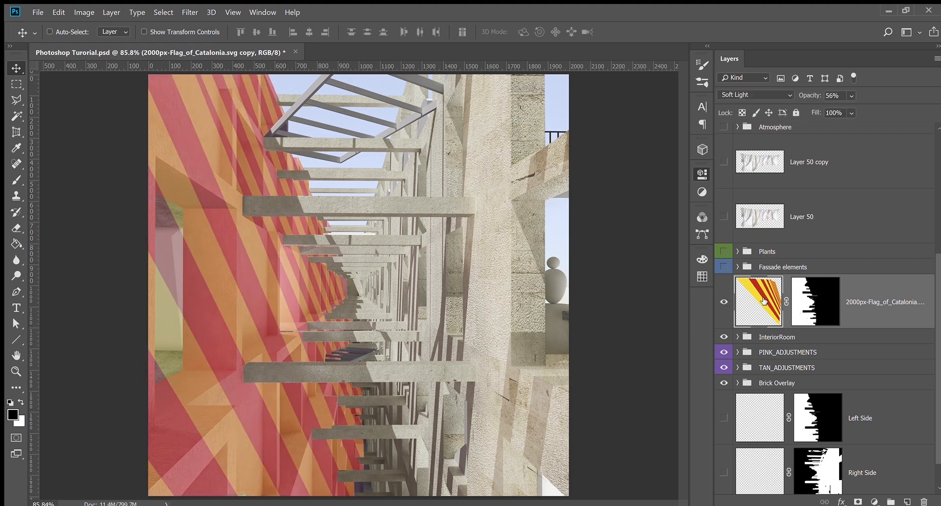
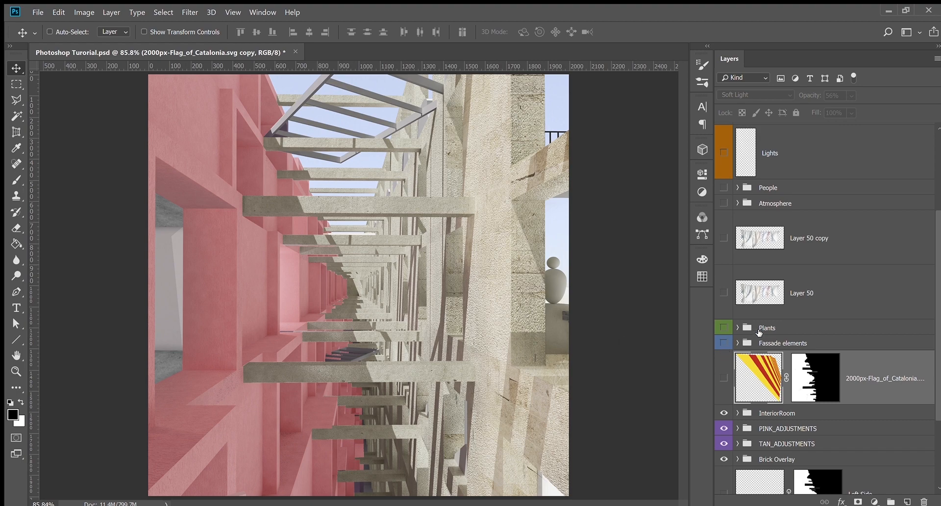
Turn on the Fassade elements group and expand it to list its shutter, window and bunting layers
left_click(724, 344)
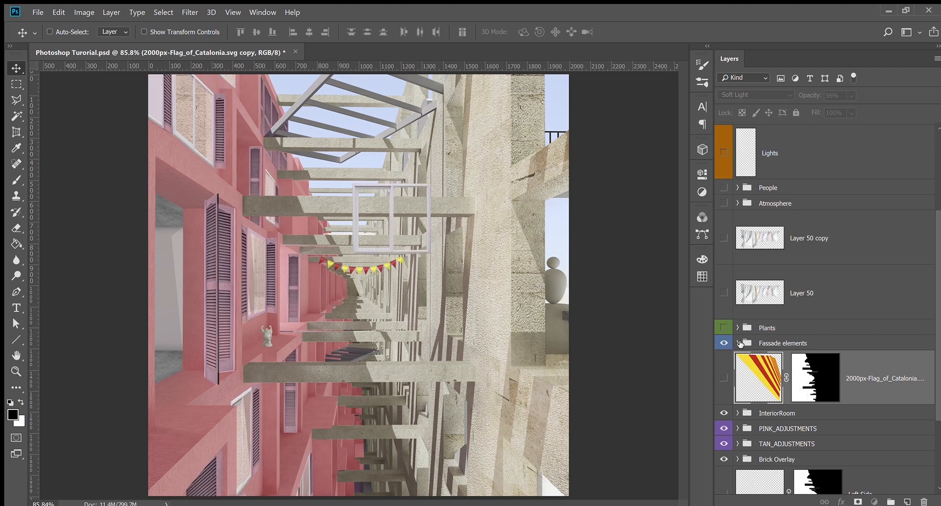
left_click(739, 343)
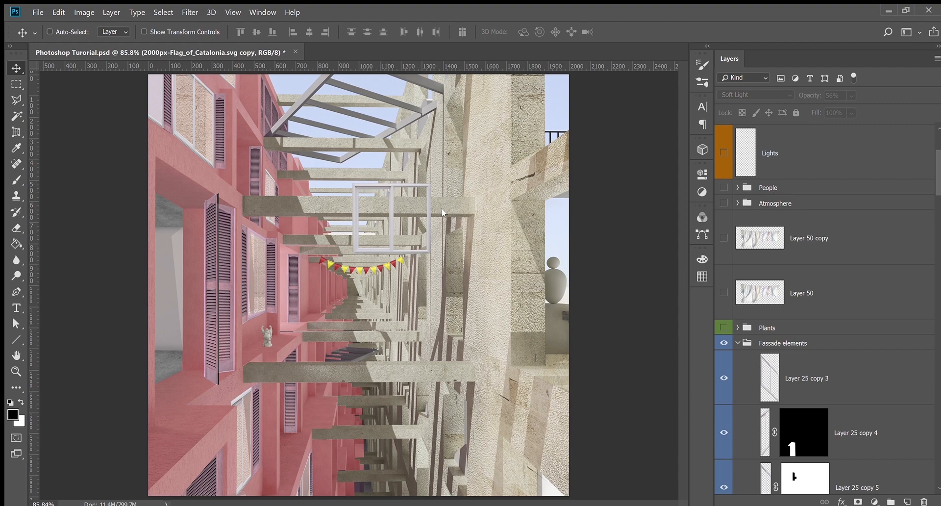
Select Layer 25's white window frame, toggling it off and on to identify it
left_click(436, 197, "ctrl")
scroll(814, 385, "down", 2)
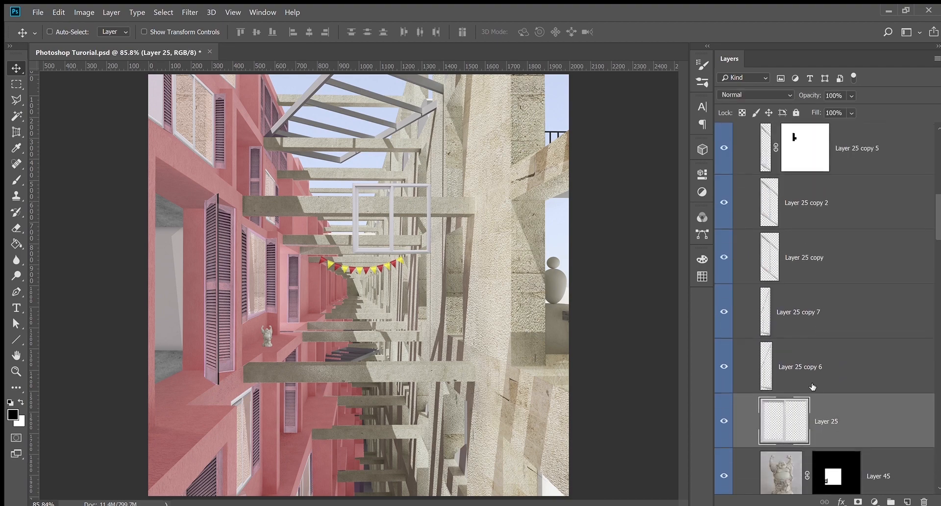
left_click(724, 375)
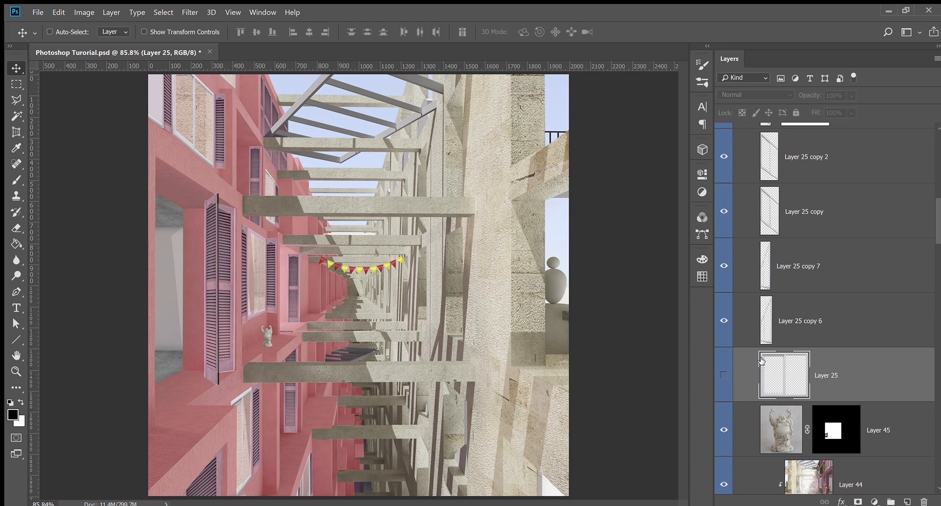
left_click(725, 375)
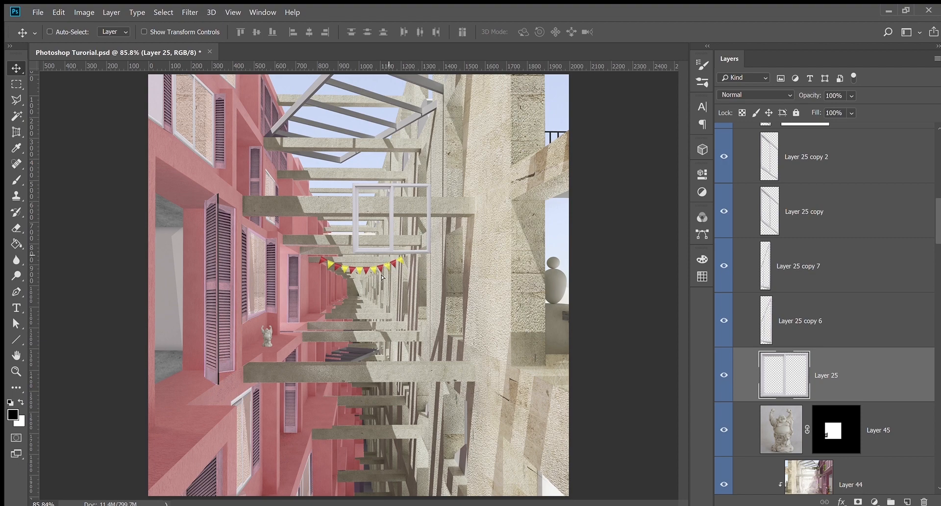
Move the window frame to the upper-left facade and stretch its corners to match the perspective
left_click_drag(383, 278, 191, 225)
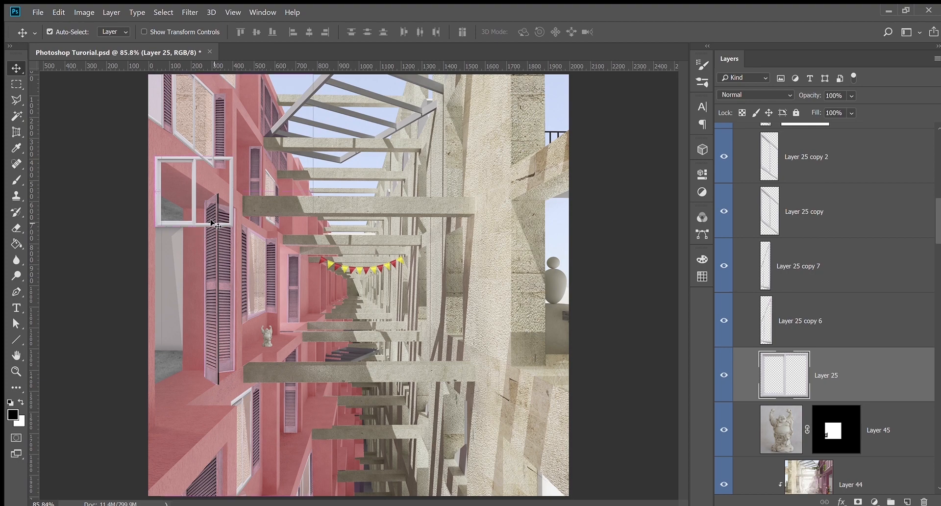
key("ctrl+t")
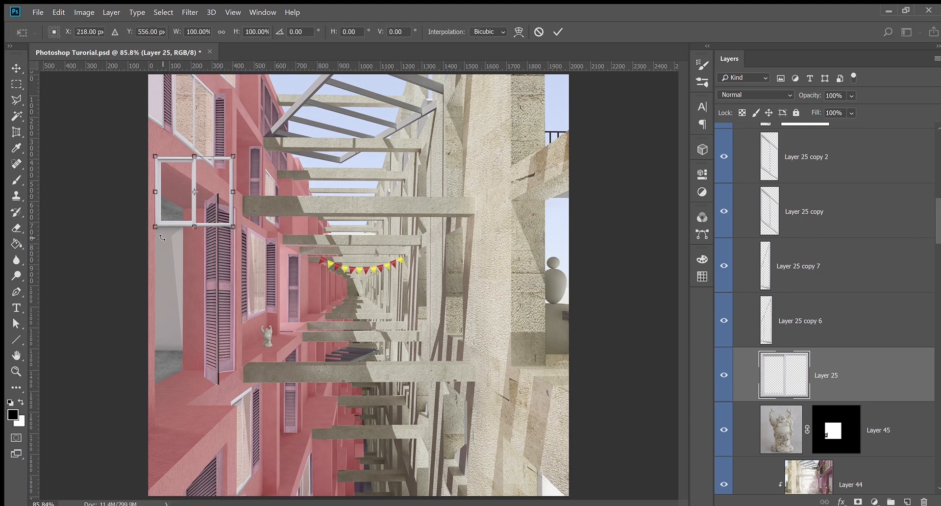
left_click_drag(154, 224, 154, 427)
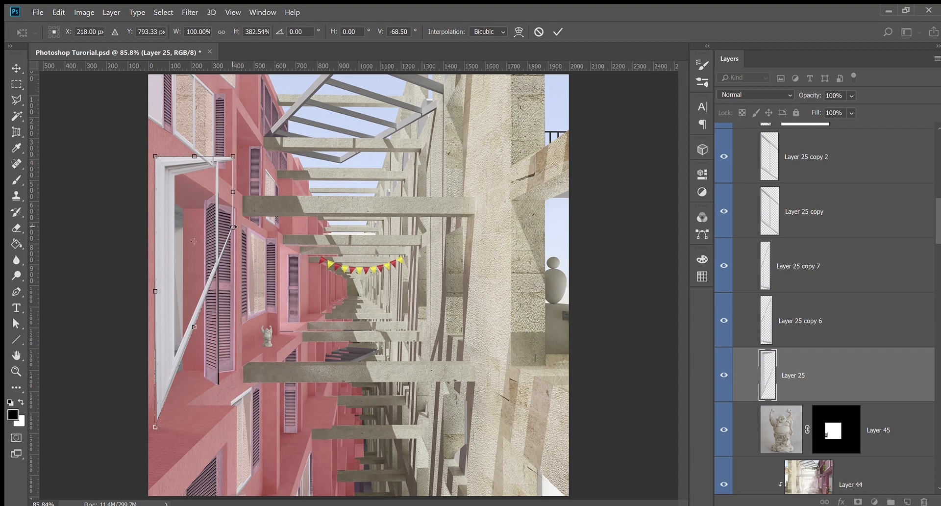
left_click_drag(233, 228, 235, 371)
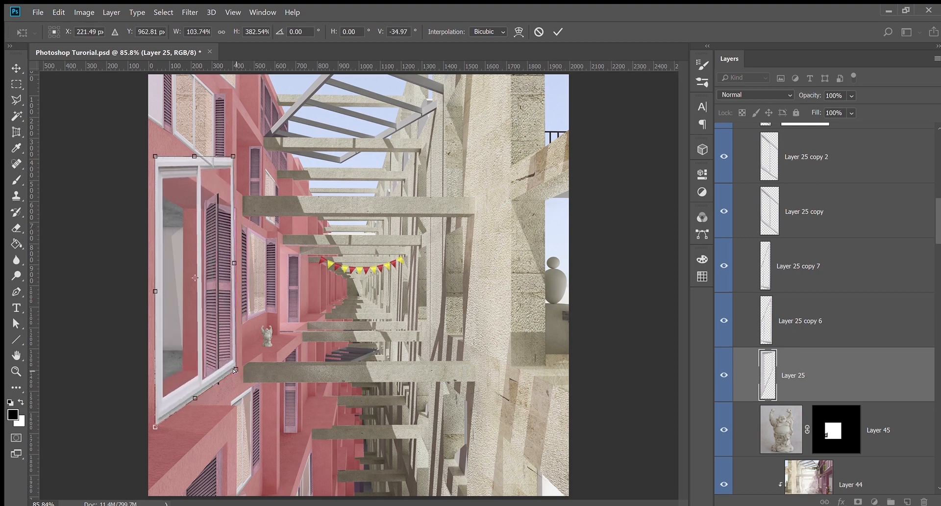
left_click_drag(232, 153, 235, 206)
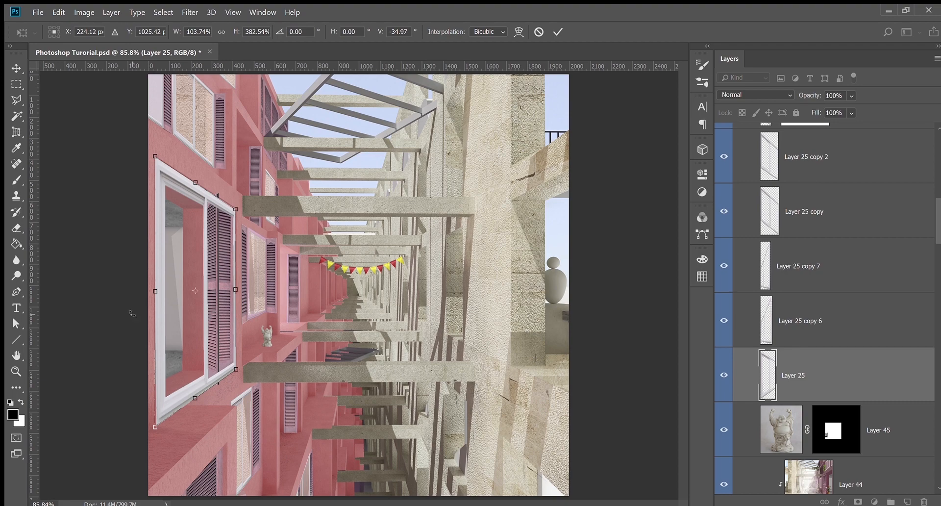
key("Return")
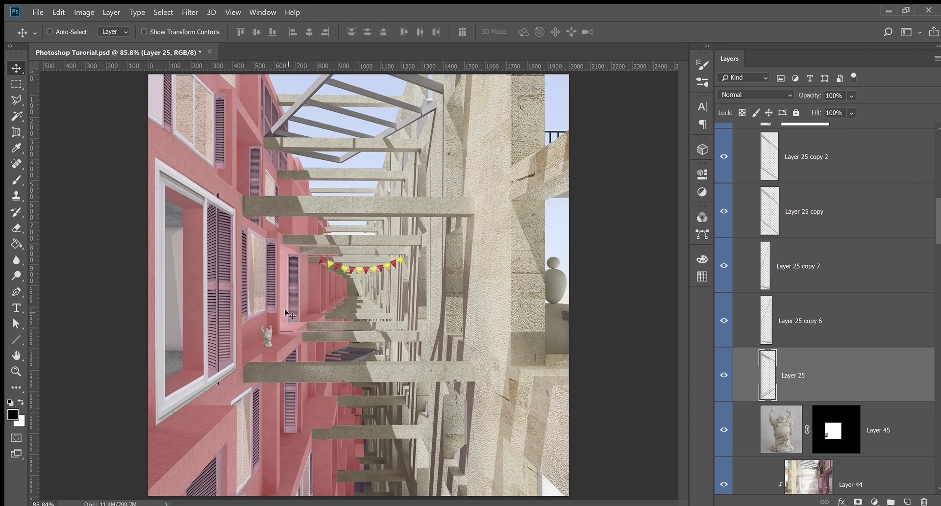
Compare the stretched window frame on and off, then delete Layer 25
left_click(726, 376)
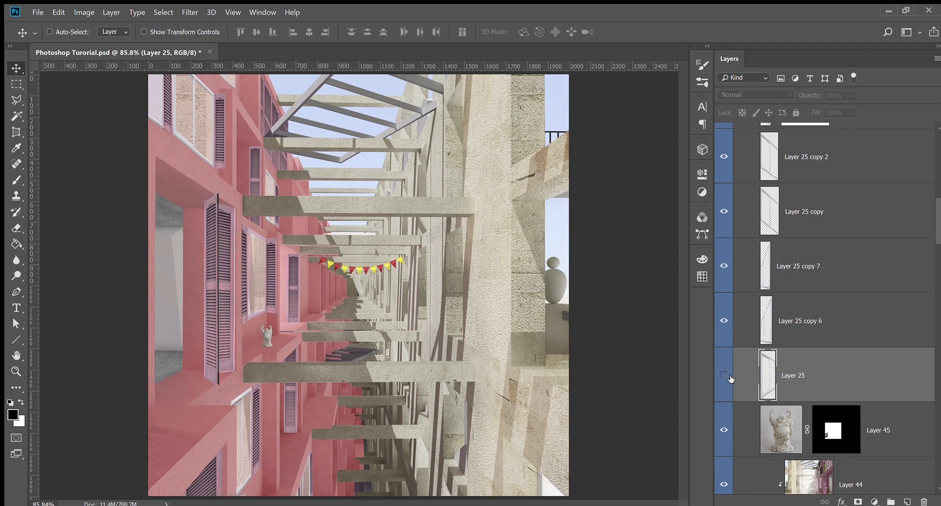
left_click(725, 375)
left_click(728, 376)
left_click(724, 376)
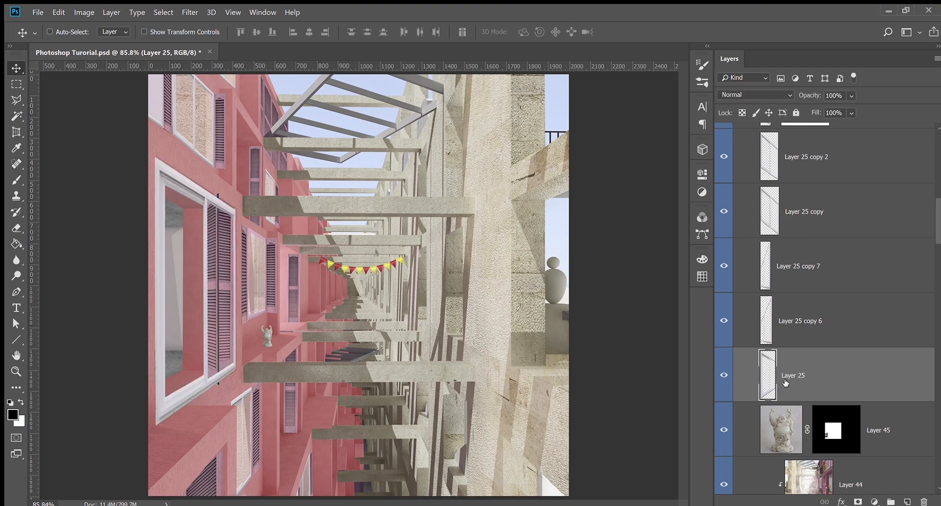
key("Delete")
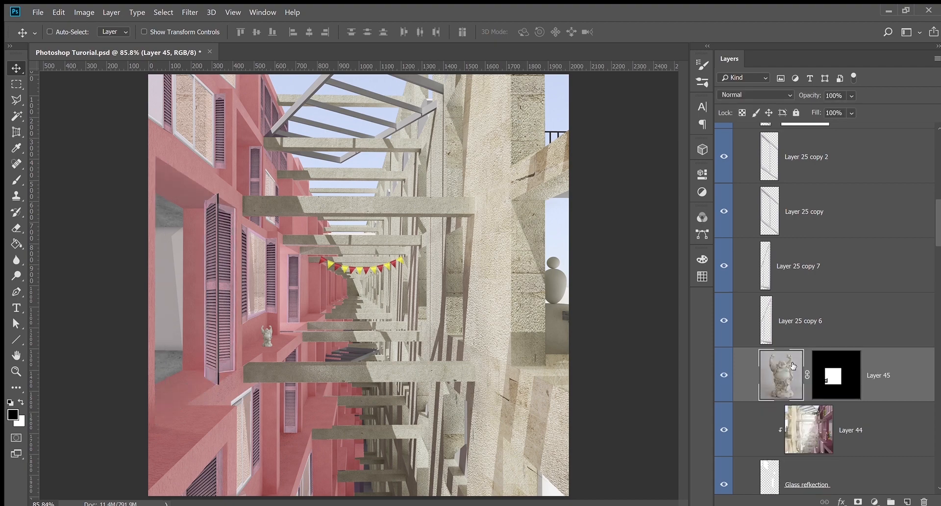
Compare the Hue/Saturation 2 adjustment on and off, leaving it visible
scroll(763, 402, "down", 1)
scroll(762, 402, "down", 1)
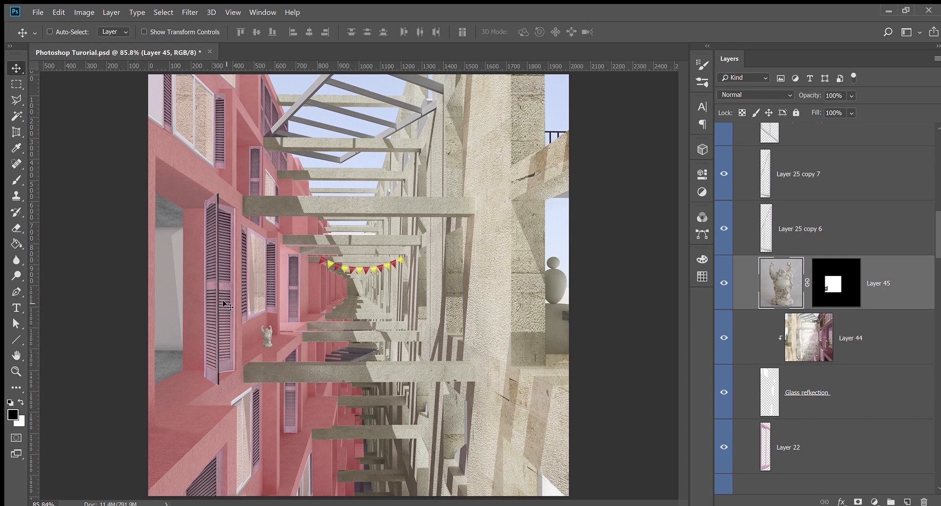
scroll(833, 363, "down", 2)
scroll(839, 366, "up", 5)
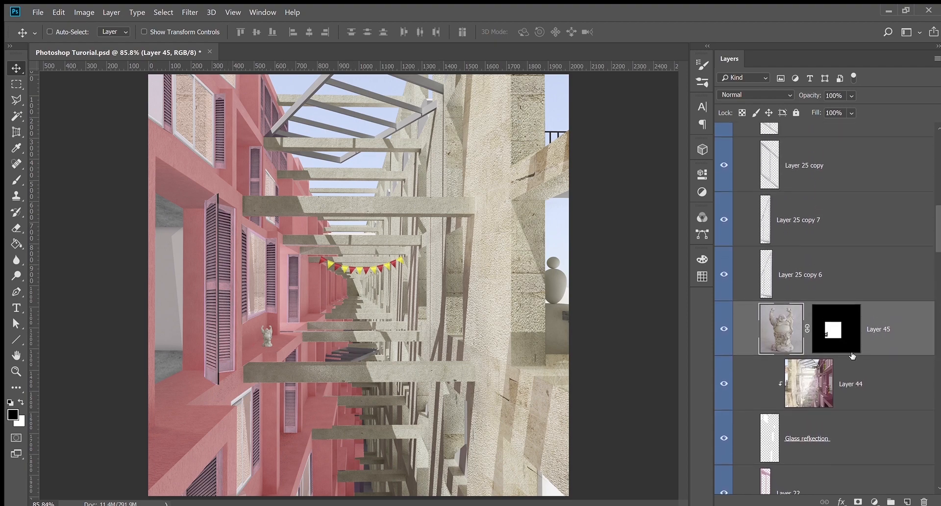
scroll(834, 356, "down", 2)
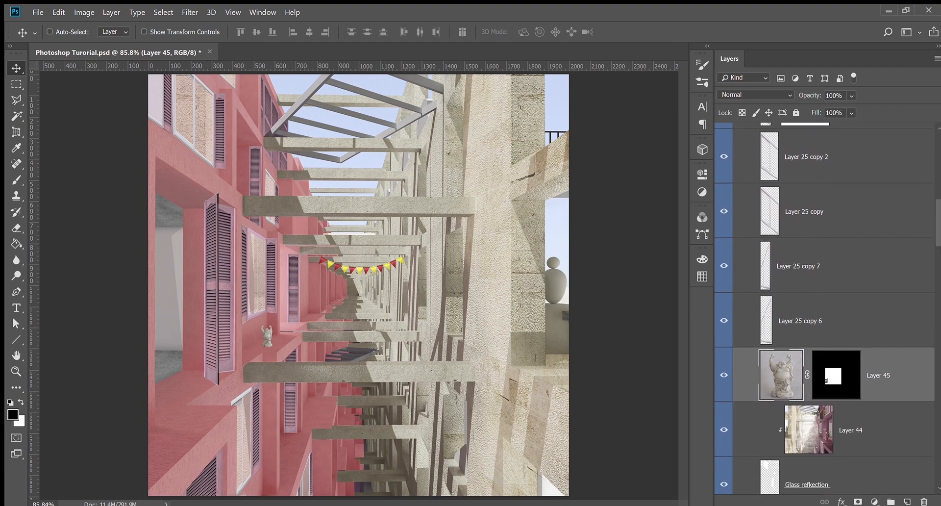
scroll(936, 247, "down", 6)
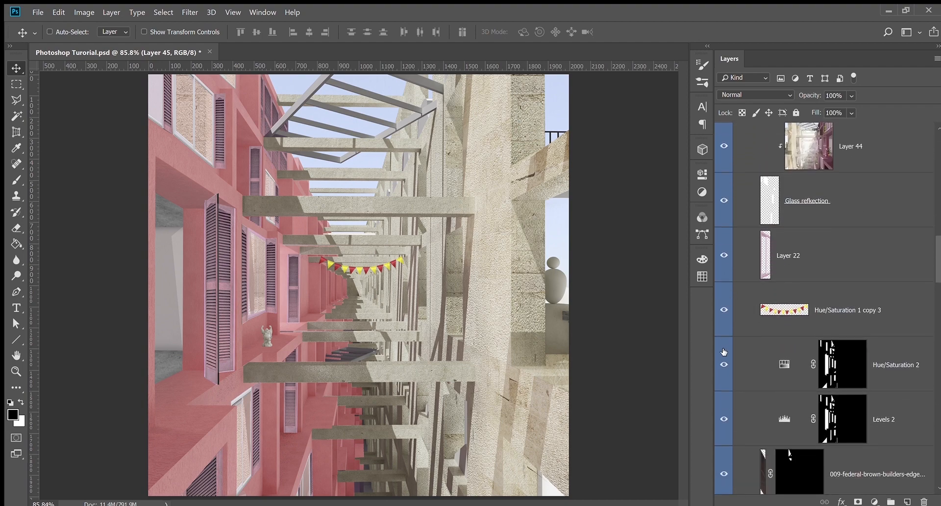
scroll(802, 328, "down", 1)
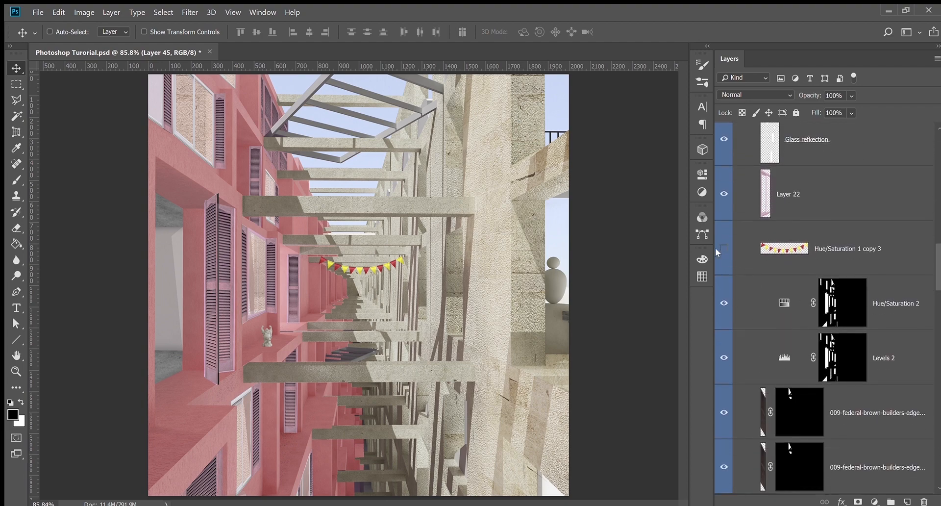
scroll(738, 255, "down", 4)
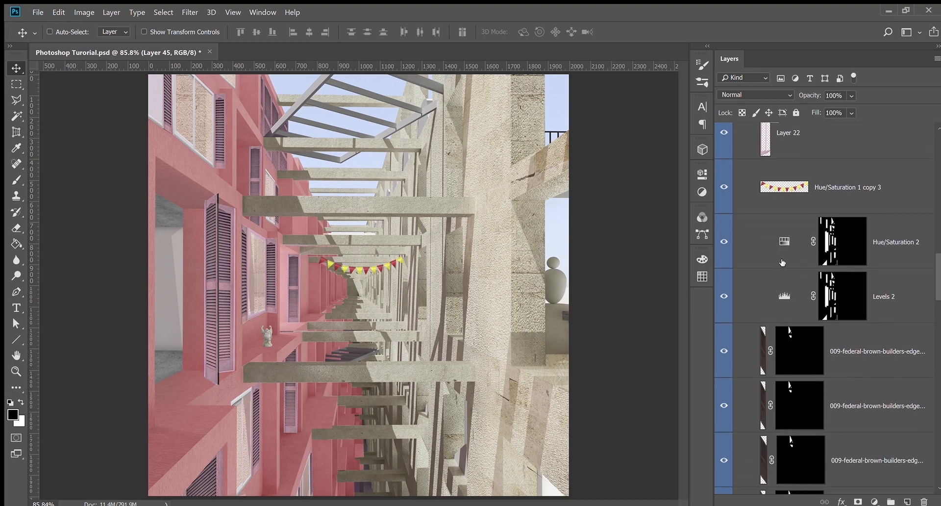
left_click(720, 201)
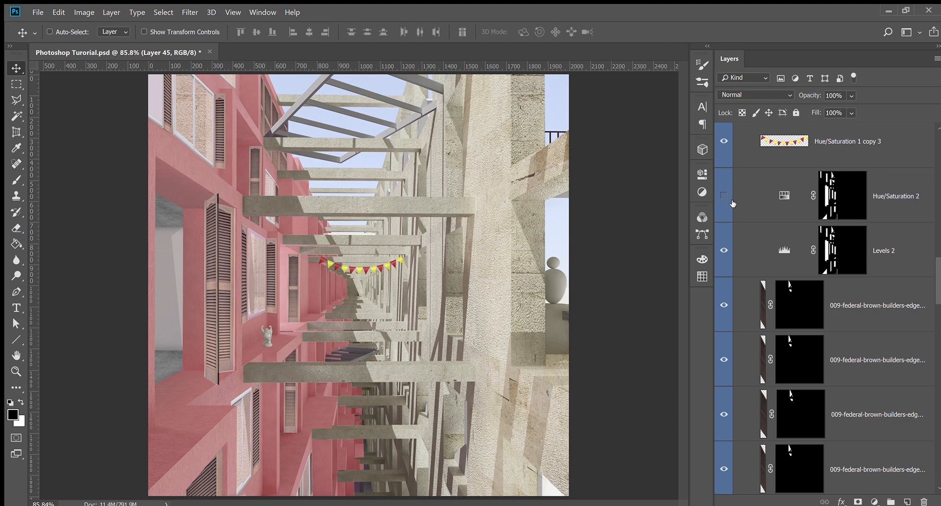
left_click(724, 196)
scroll(774, 249, "down", 3)
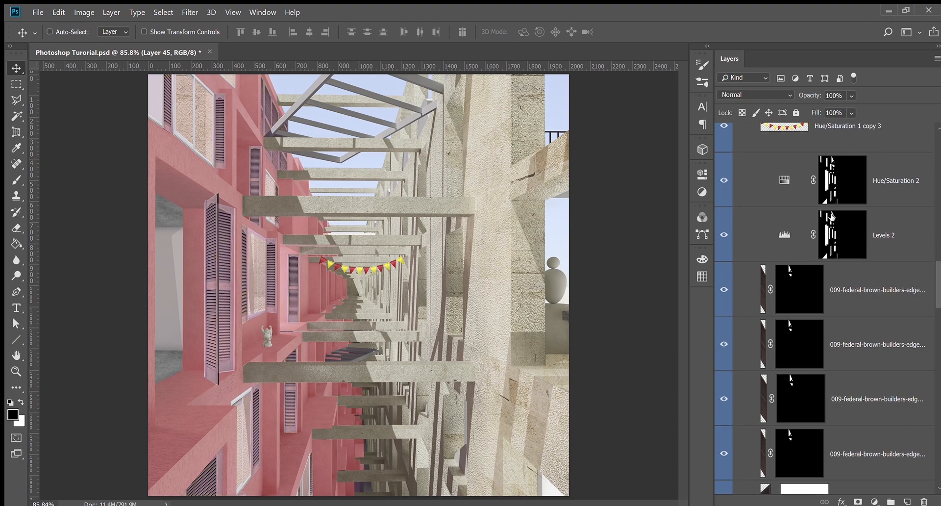
scroll(774, 249, "down", 2)
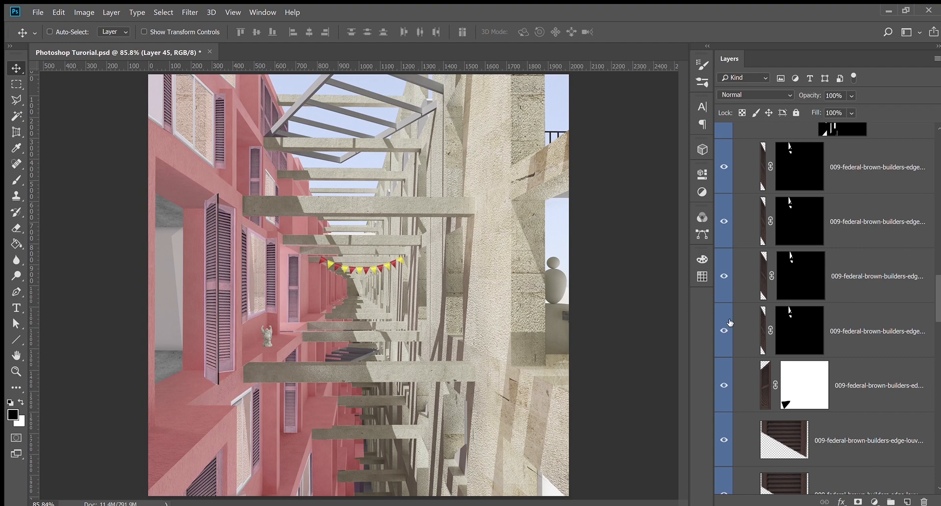
scroll(828, 341, "down", 1)
scroll(828, 340, "down", 10)
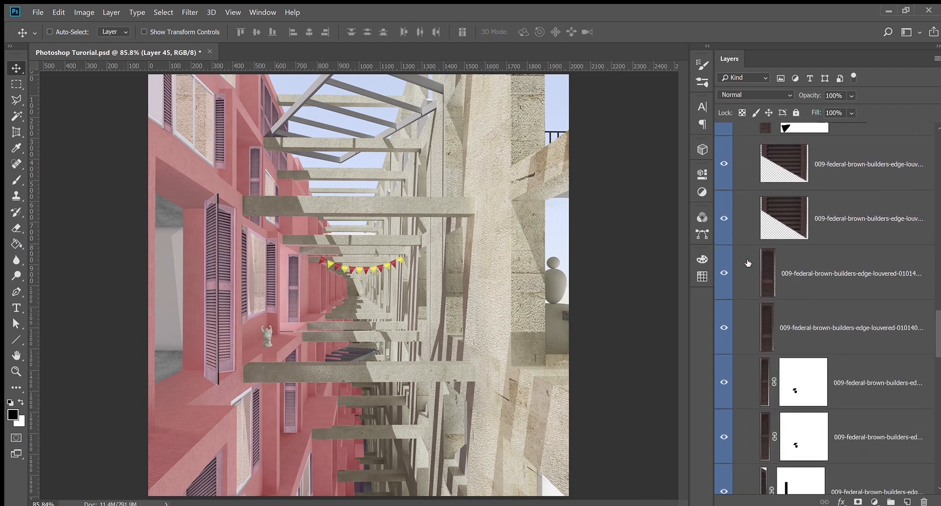
left_click_drag(938, 336, 914, 290)
scroll(735, 387, "up", 4)
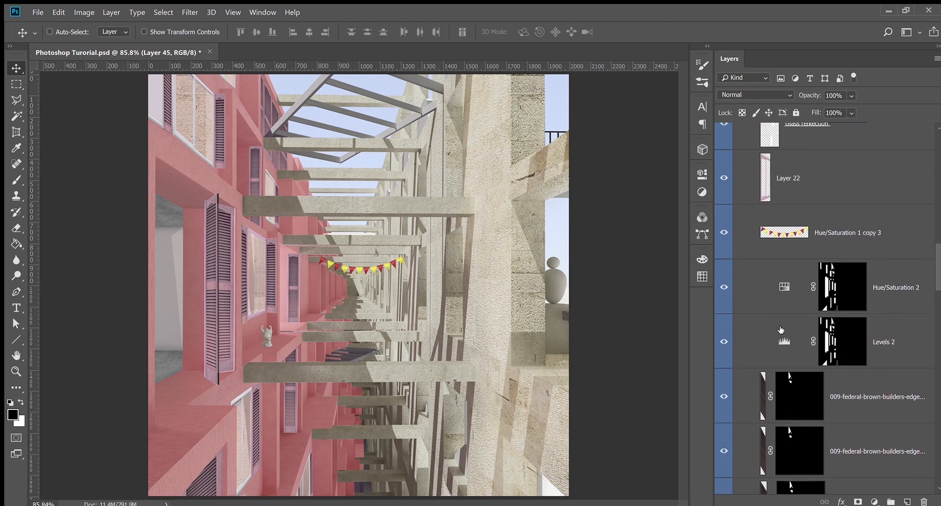
Compare Levels 2 on and off, hiding Hue/Saturation 2 along the way
left_click(728, 358)
left_click(725, 314)
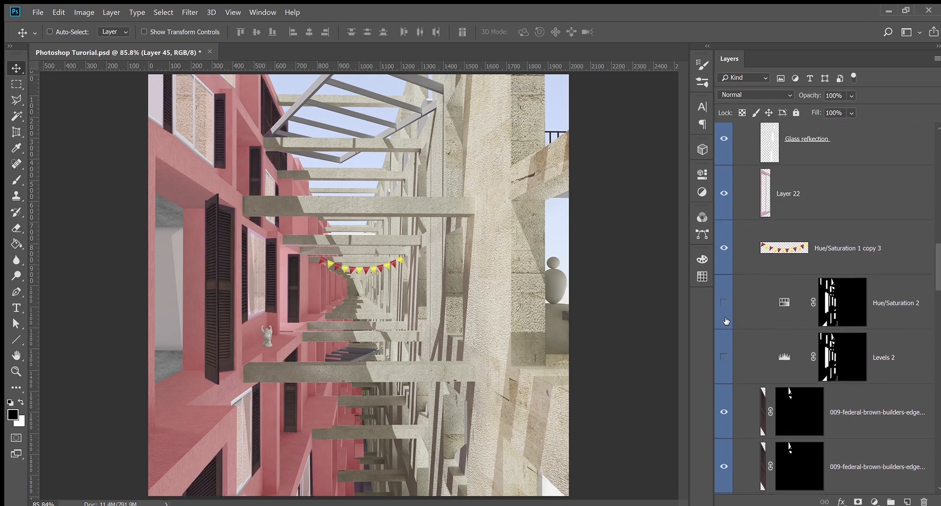
left_click(725, 358)
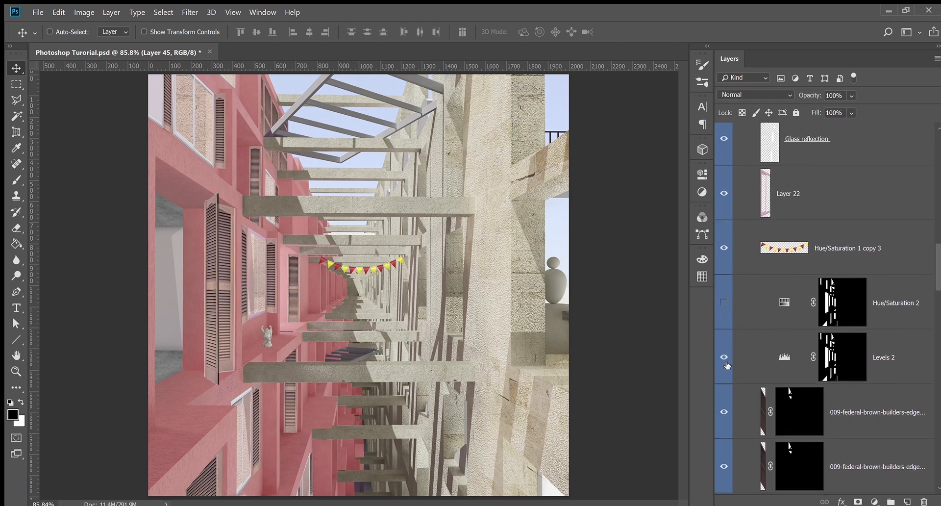
Brighten the shutters with the Levels 2 slider, then select the Hue/Saturation 2 mask
left_click(785, 361)
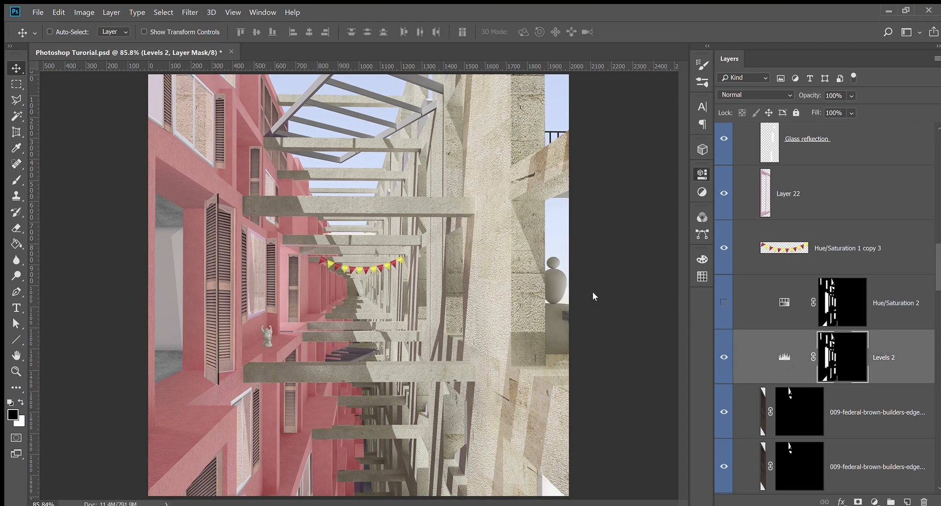
left_click_drag(625, 290, 664, 292)
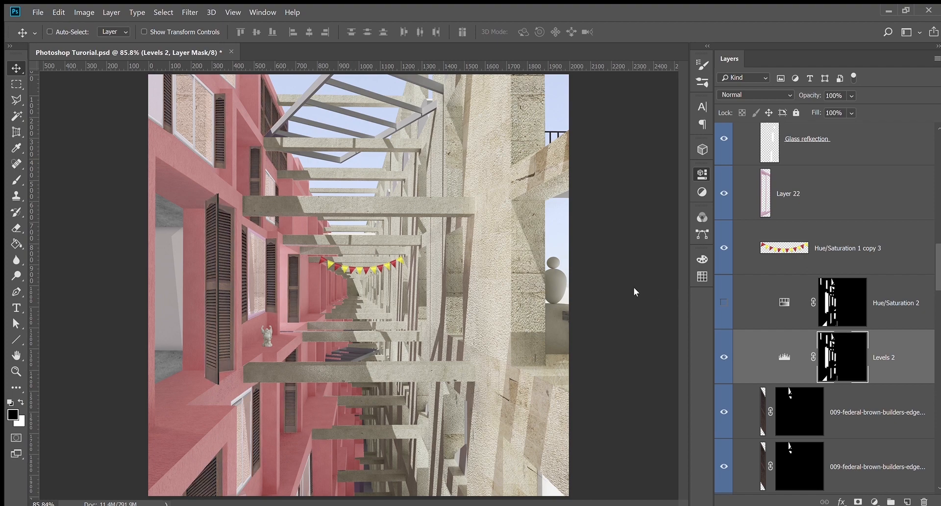
left_click_drag(633, 288, 610, 292)
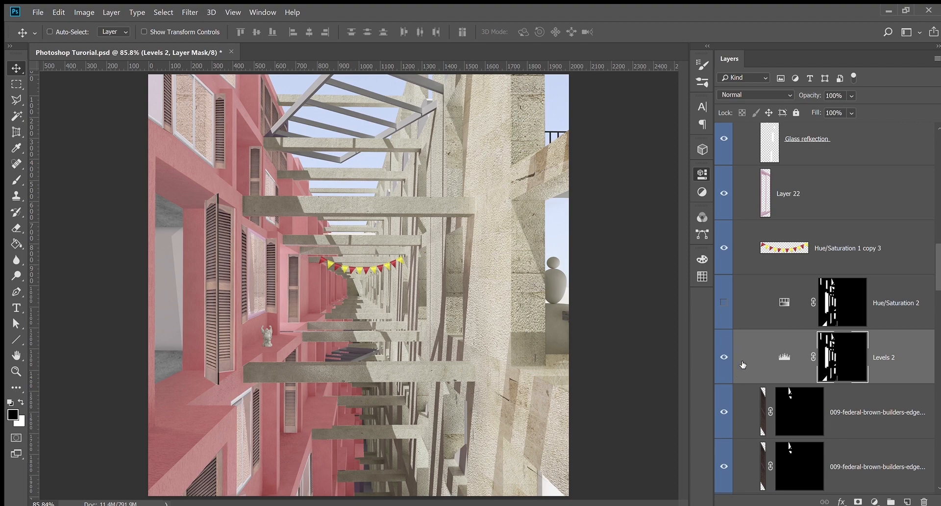
left_click(760, 362)
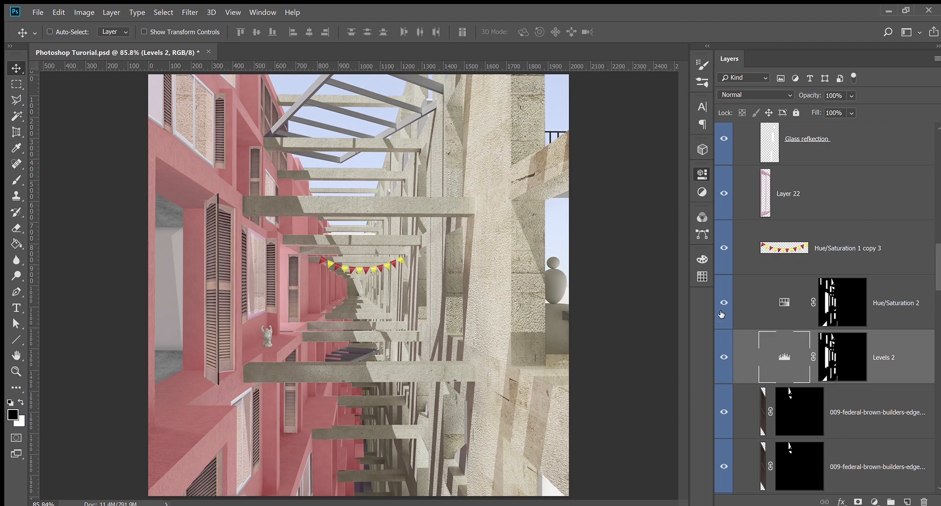
left_click(784, 303)
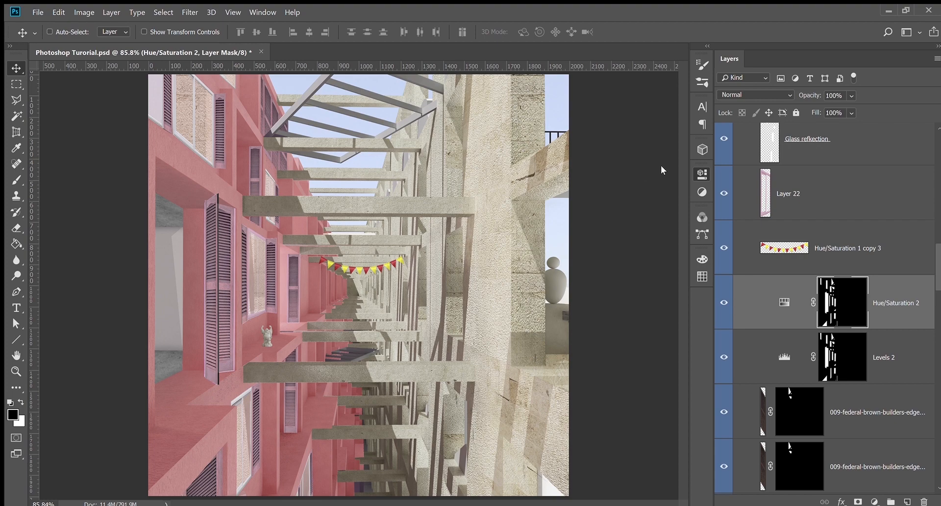
Compare the Glass refkection layer on and off, then load its pixels as a selection
scroll(870, 444, "up", 5)
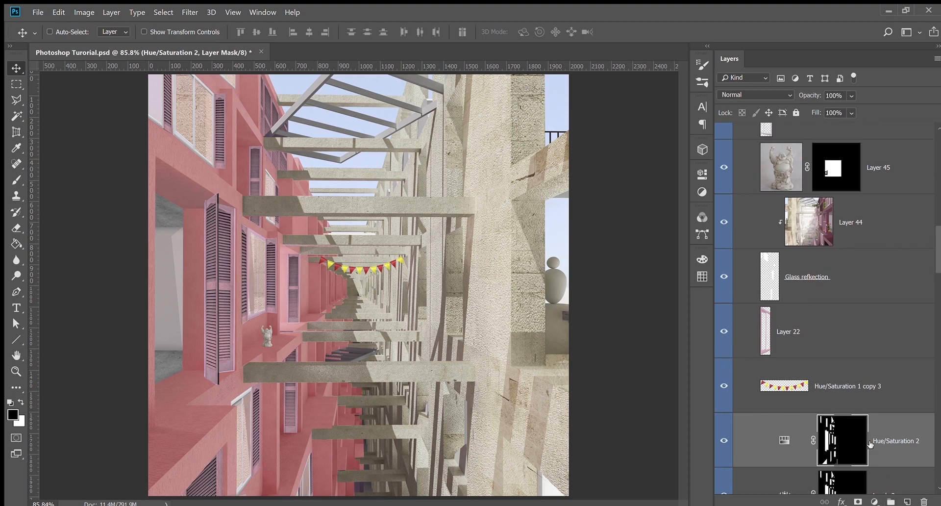
scroll(857, 271, "down", 6)
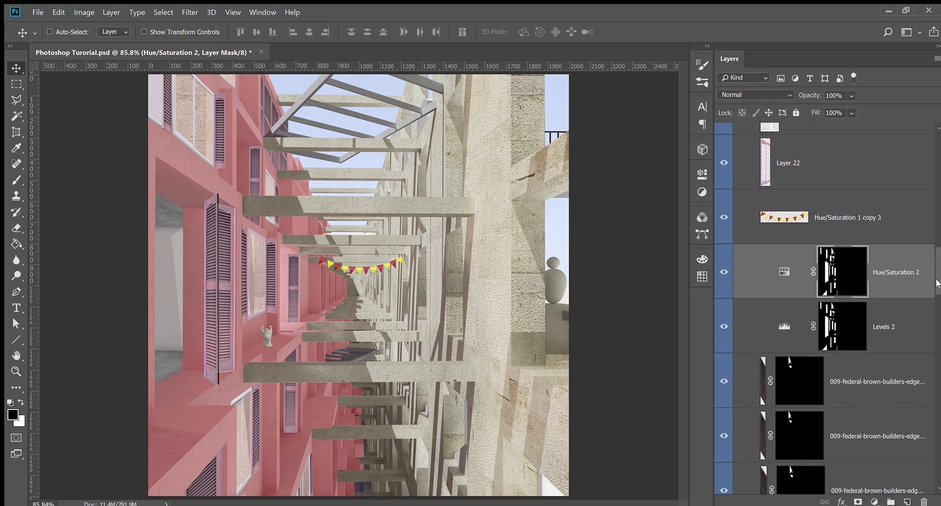
scroll(937, 283, "up", 10)
scroll(761, 353, "down", 3)
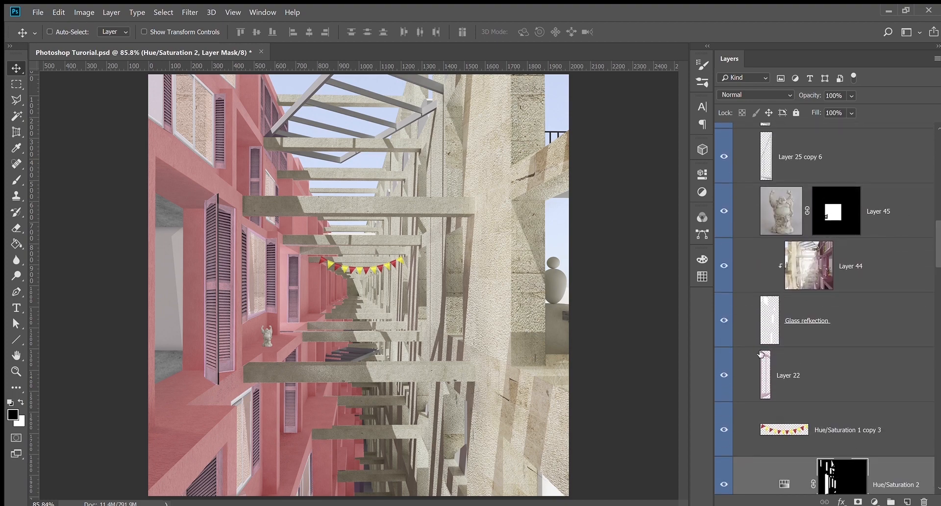
left_click(753, 319)
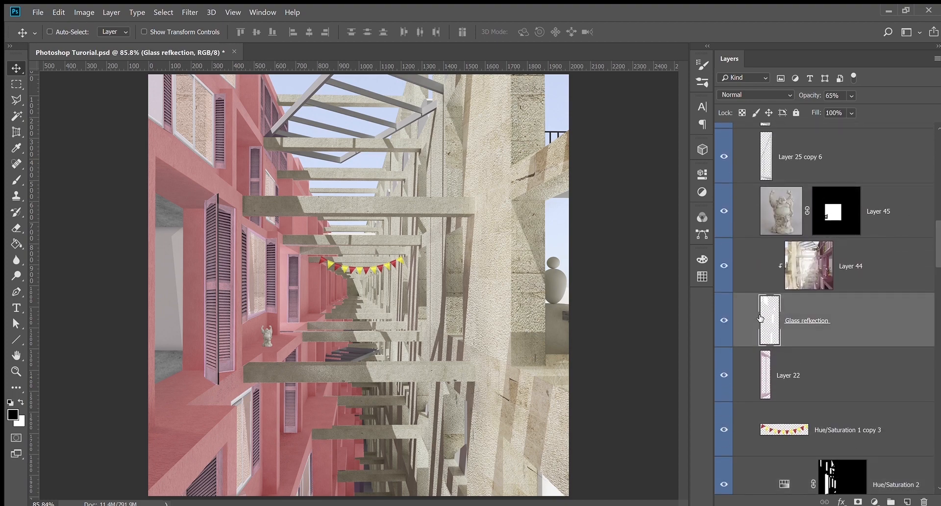
left_click(724, 320)
left_click(724, 320)
left_click(725, 320)
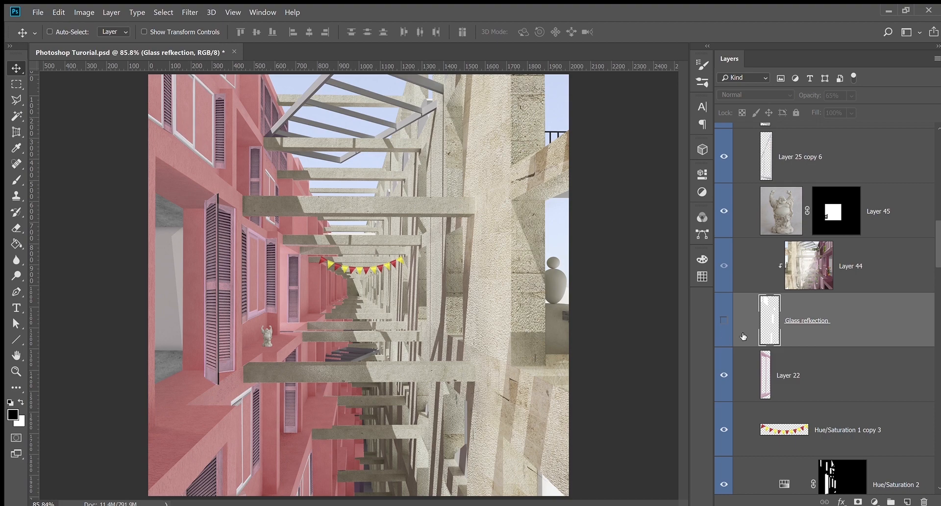
left_click(722, 323)
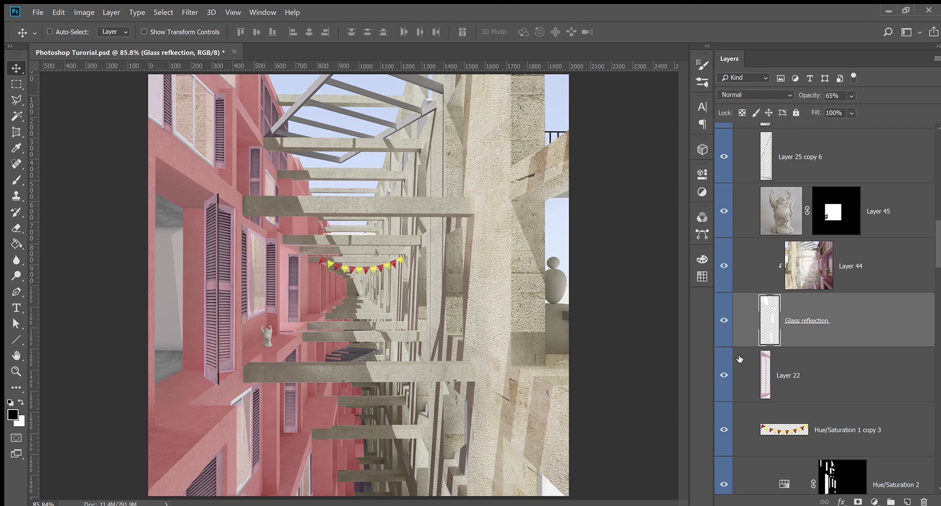
left_click(724, 321)
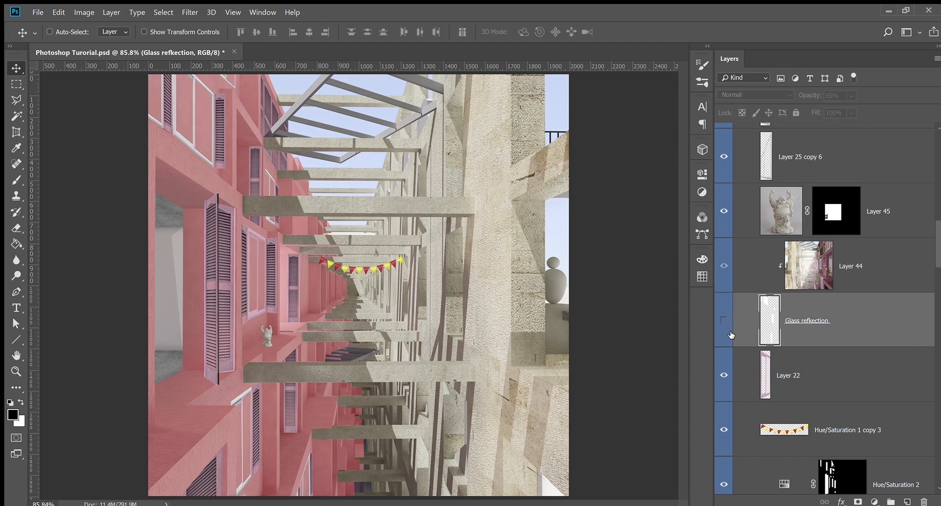
left_click(725, 326)
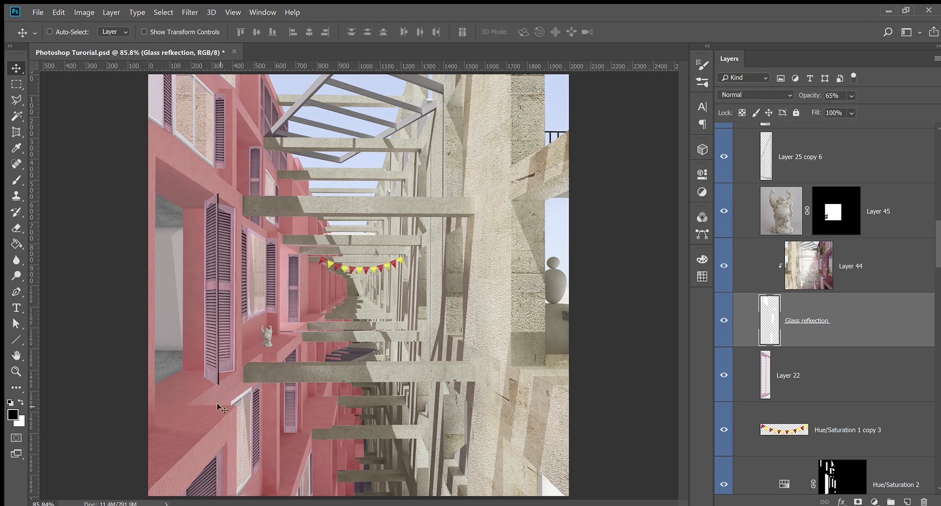
left_click(770, 322, "ctrl")
Deselect, then select Layer 44 and return to the Glass refkection layer
key("ctrl")
key("ctrl+d")
scroll(816, 278, "up", 1)
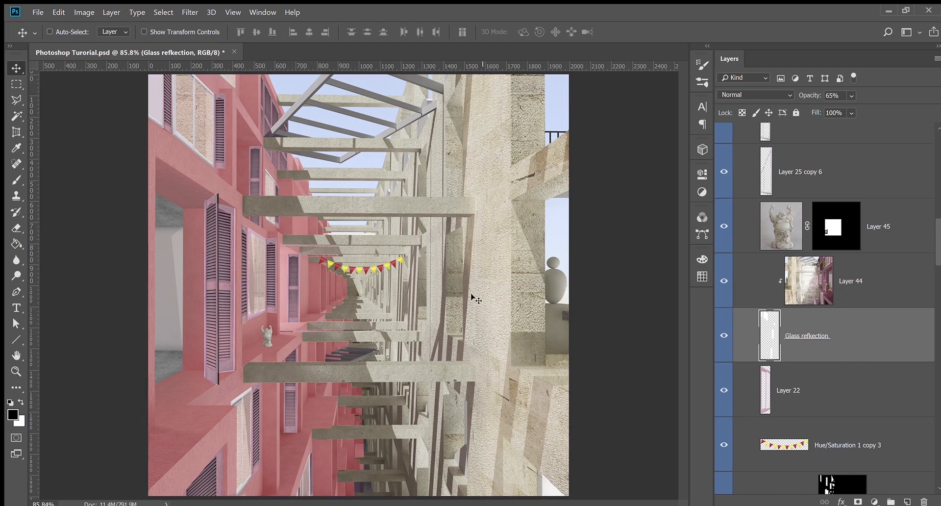
left_click(803, 279)
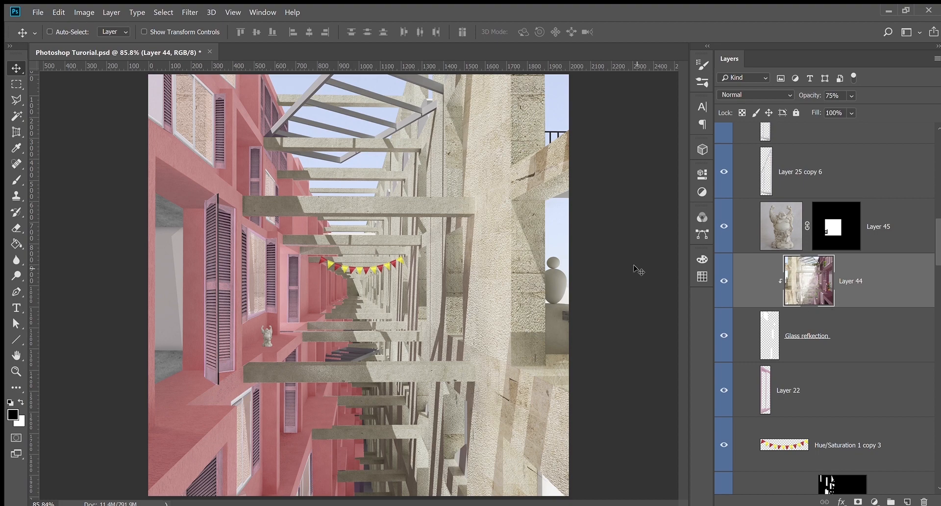
left_click(784, 328)
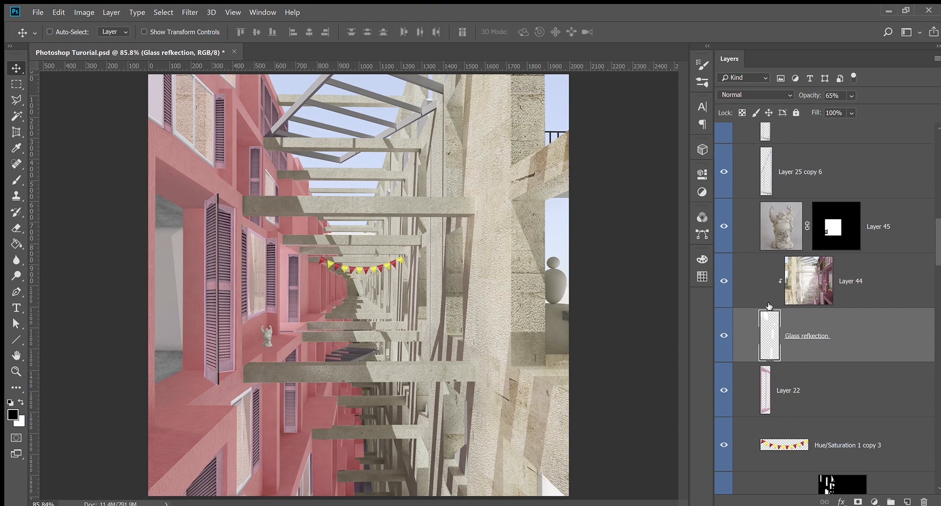
Compare Layer 45's Buddha statue on and off, leaving it visible
scroll(769, 305, "up", 1)
scroll(864, 353, "up", 2)
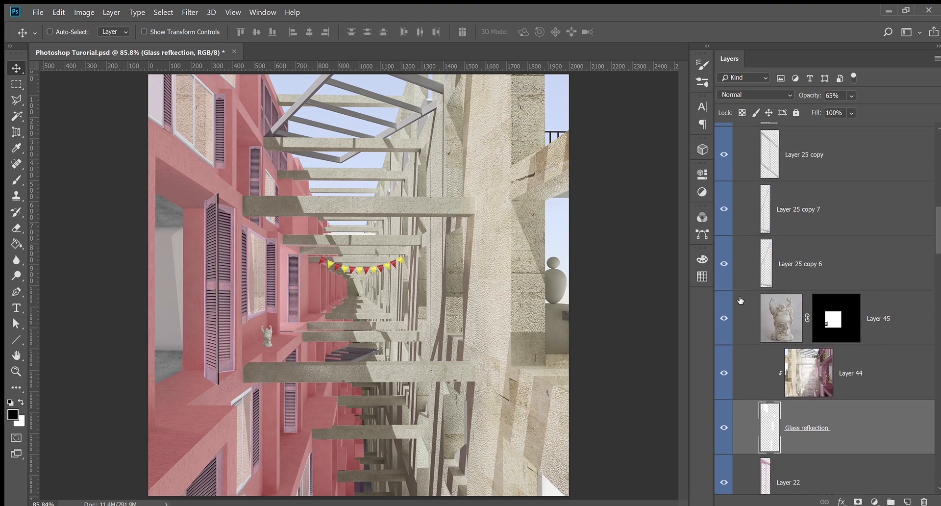
scroll(740, 300, "up", 3)
scroll(726, 392, "down", 1)
left_click(724, 392)
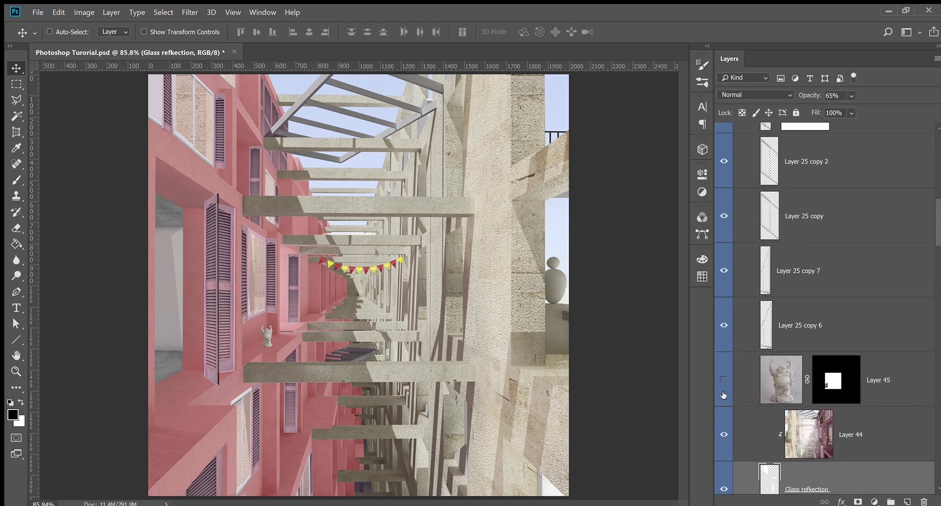
scroll(746, 387, "up", 2)
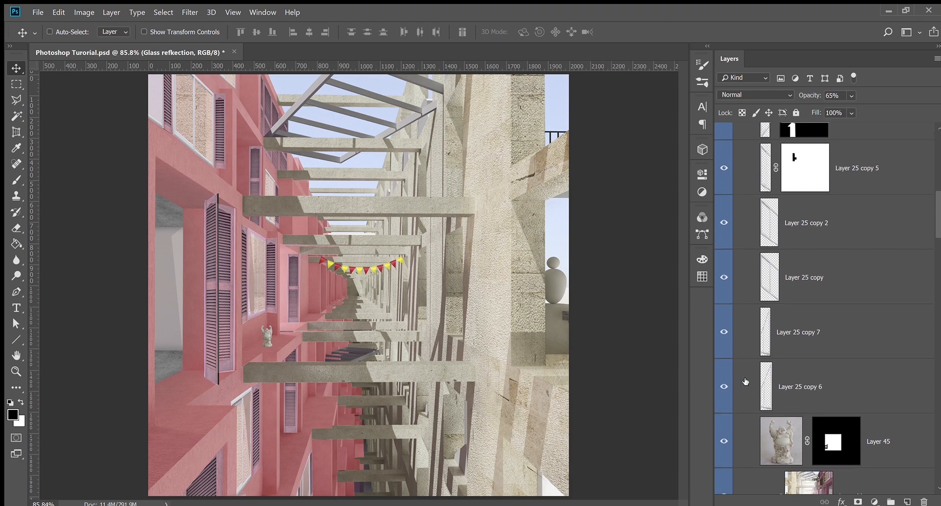
left_click(723, 414)
left_click(722, 415)
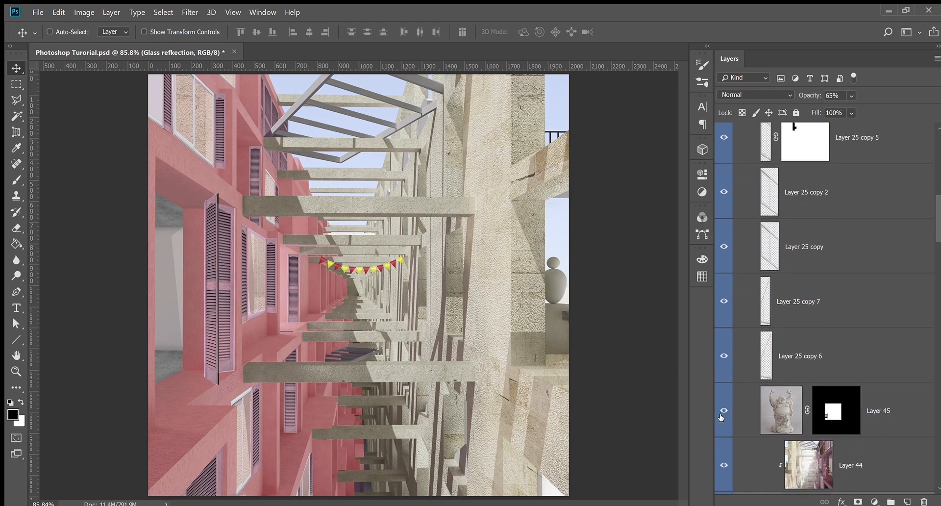
scroll(745, 396, "down", 2)
left_click(723, 309)
left_click(723, 309)
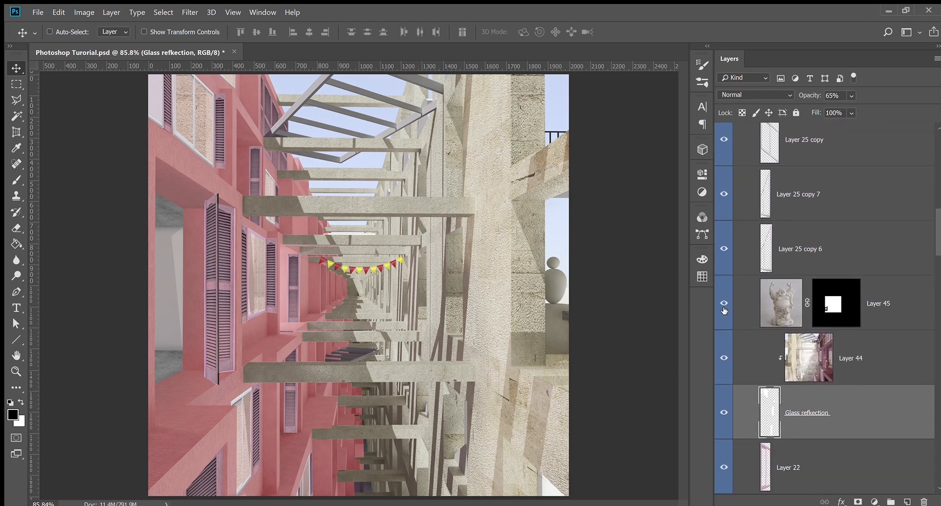
scroll(848, 319, "up", 3)
scroll(853, 334, "up", 4)
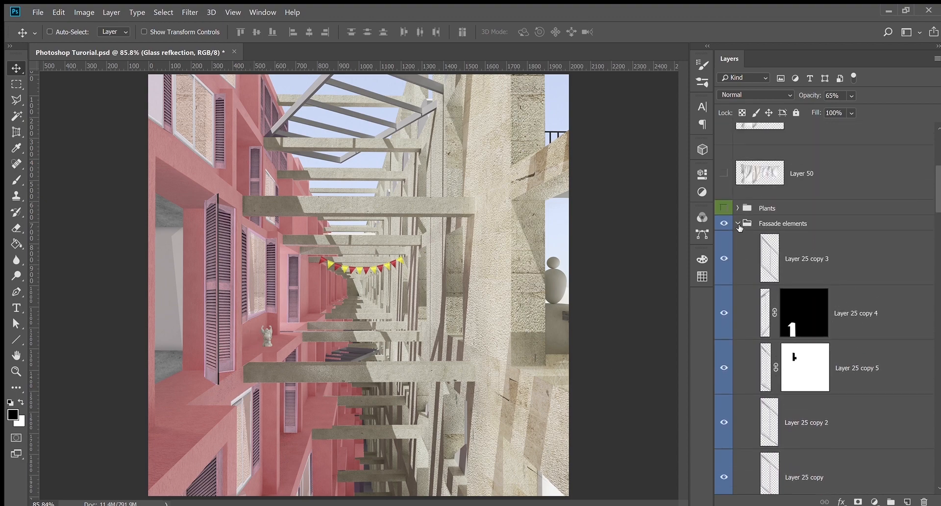
Collapse Fassade elements, then turn on the Plants group and expand it
left_click(738, 224)
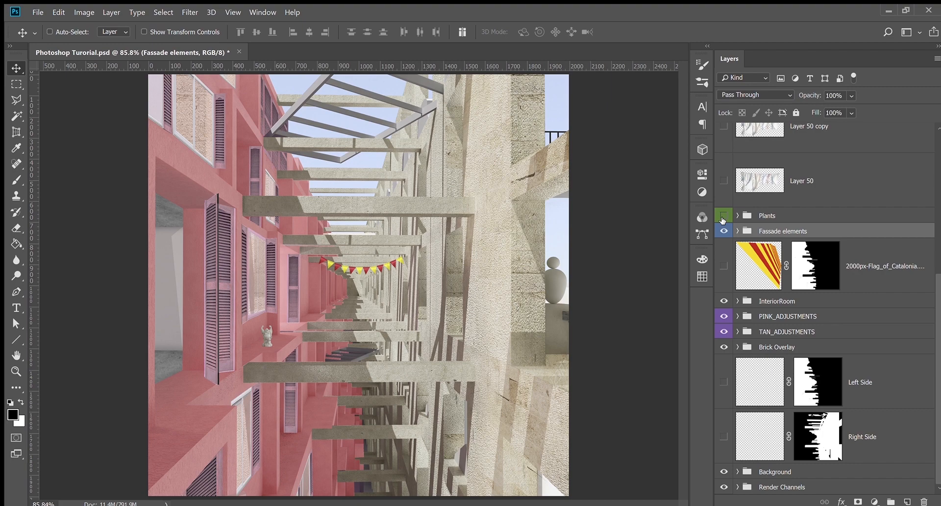
left_click(723, 217)
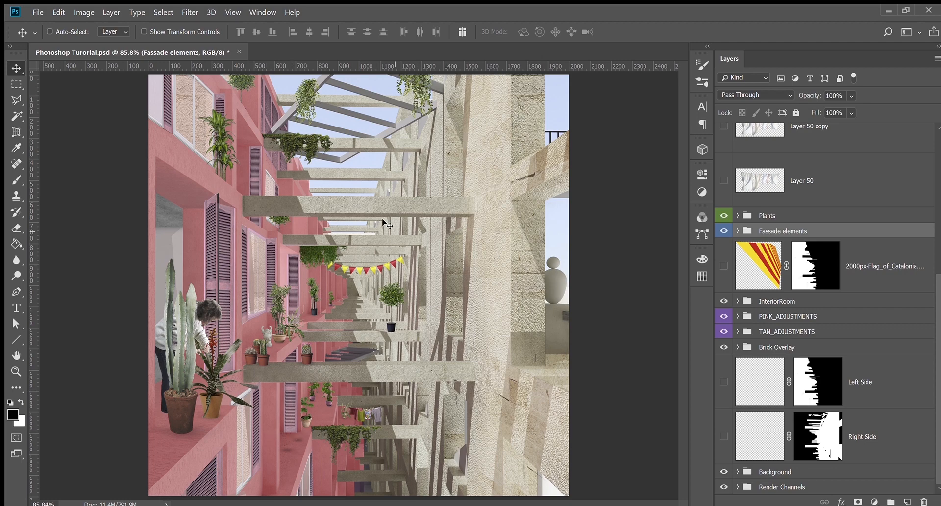
scroll(804, 245, "up", 3)
scroll(802, 225, "up", 3)
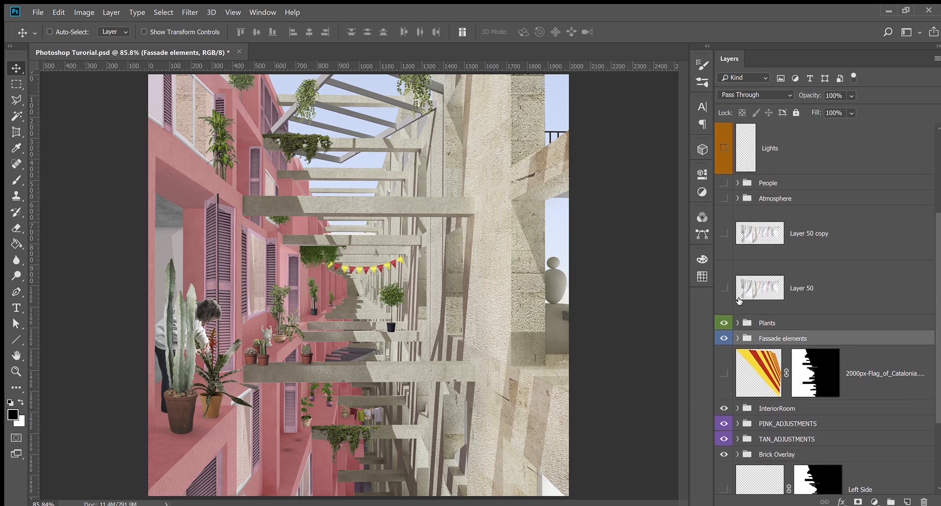
left_click(737, 319)
scroll(802, 371, "down", 4)
scroll(802, 371, "down", 2)
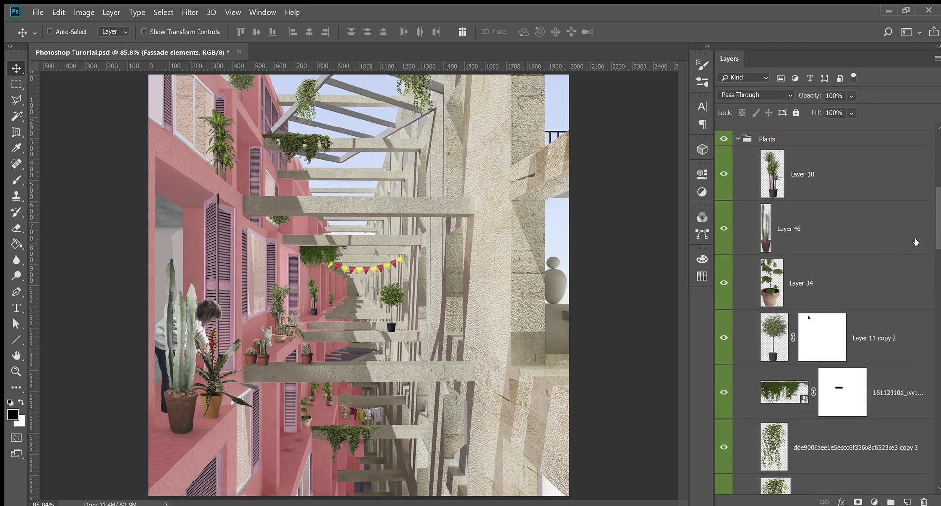
left_click_drag(937, 231, 937, 189)
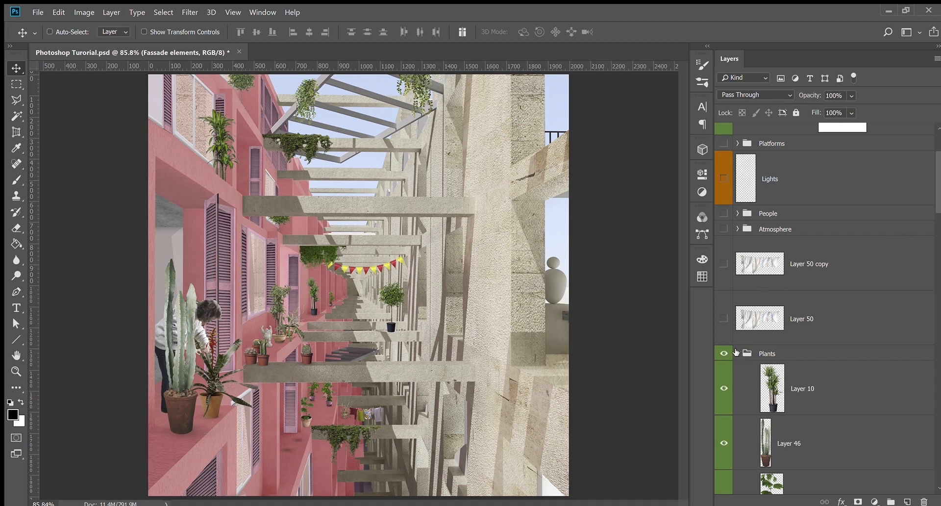
Show the two laundry layers and select Layer 50 copy, then Layer 50
left_click(724, 319)
left_click(724, 263)
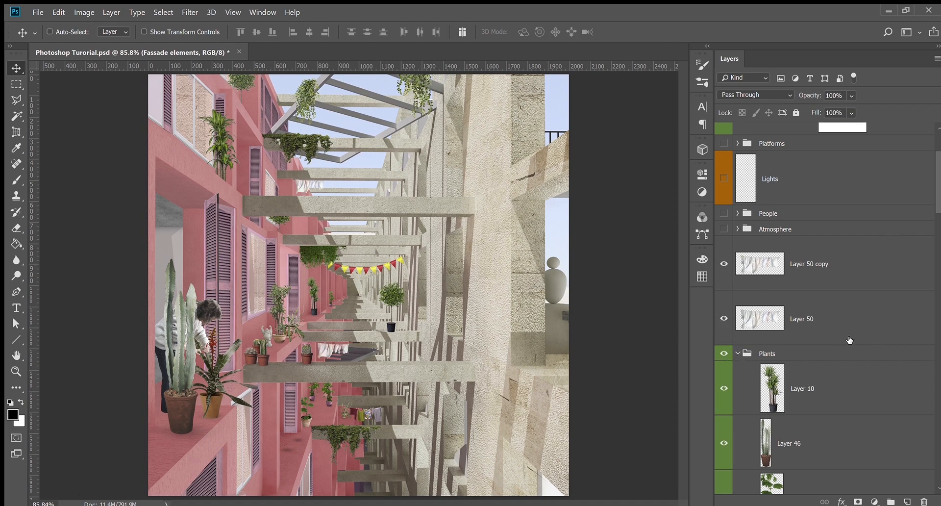
left_click(777, 272)
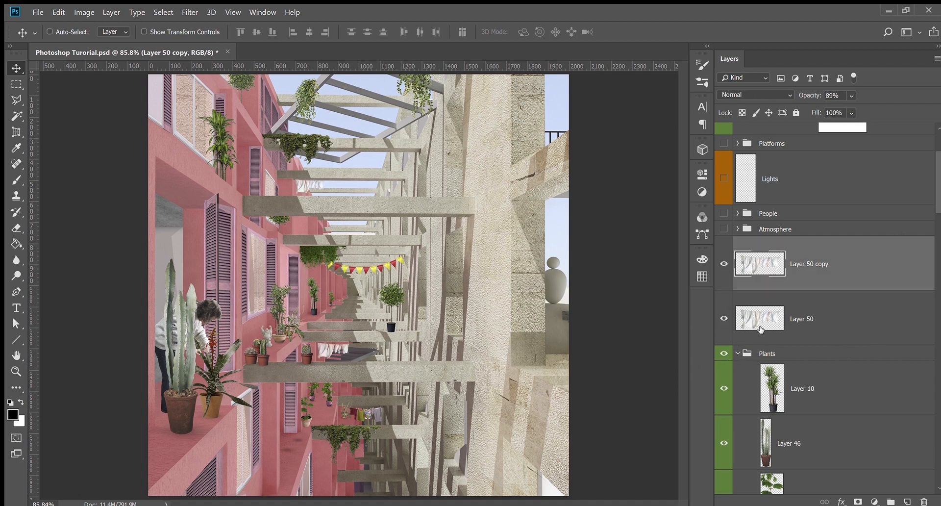
left_click(762, 326)
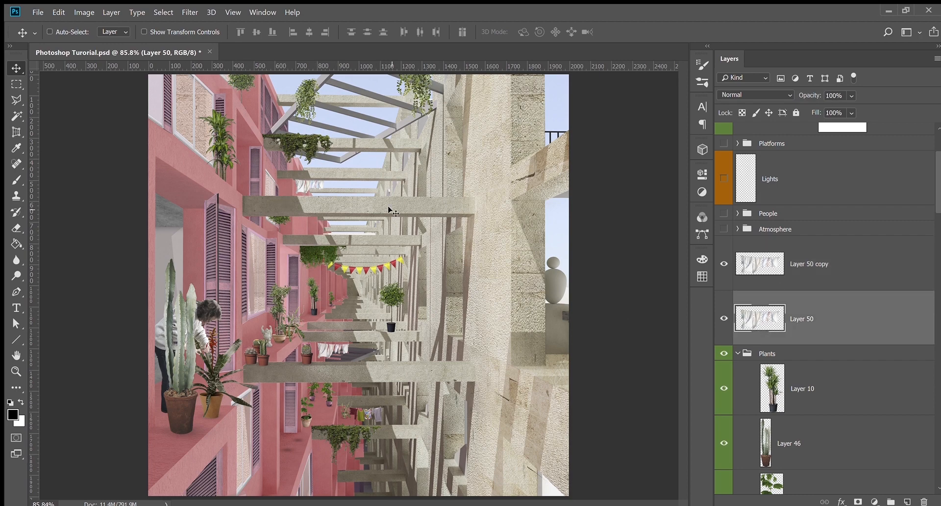
Open and close the Atmosphere group to check its contents, then collapse Plants
scroll(794, 368, "up", 2)
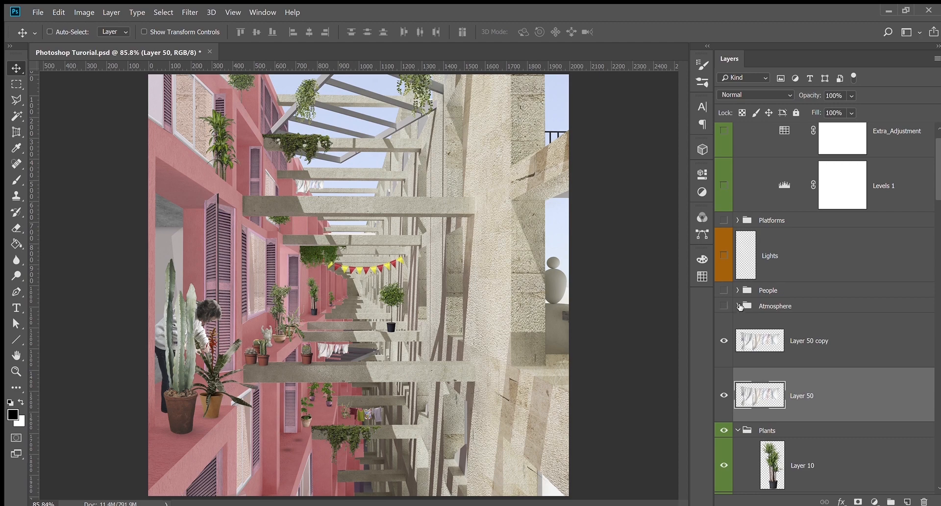
left_click(738, 306)
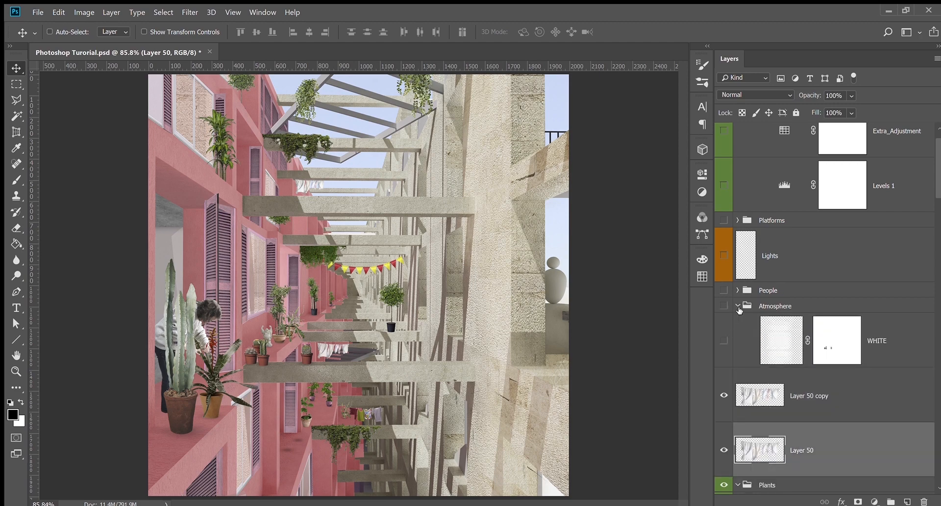
left_click(739, 306)
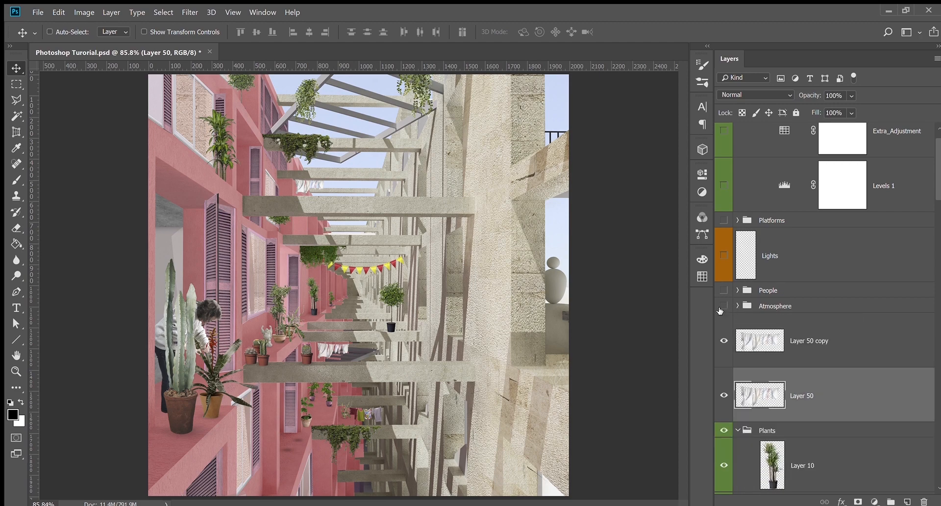
left_click(738, 306)
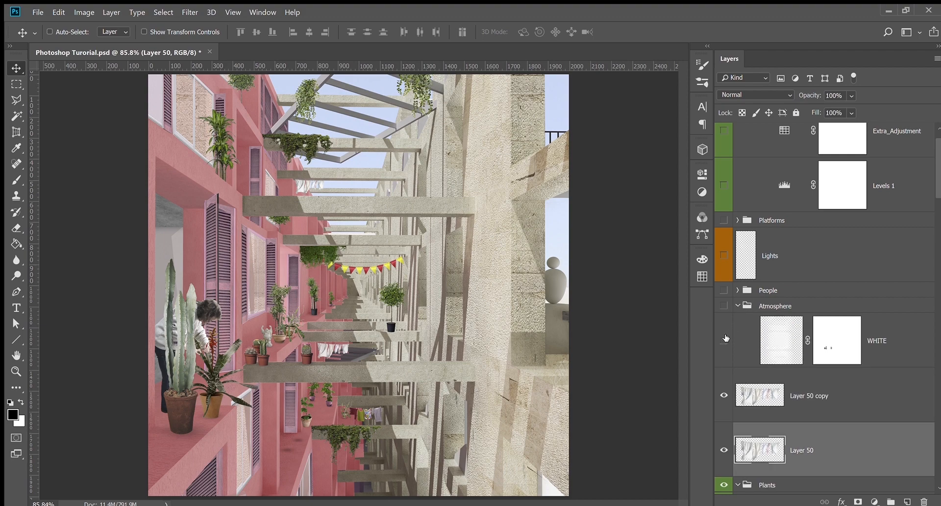
left_click(738, 305)
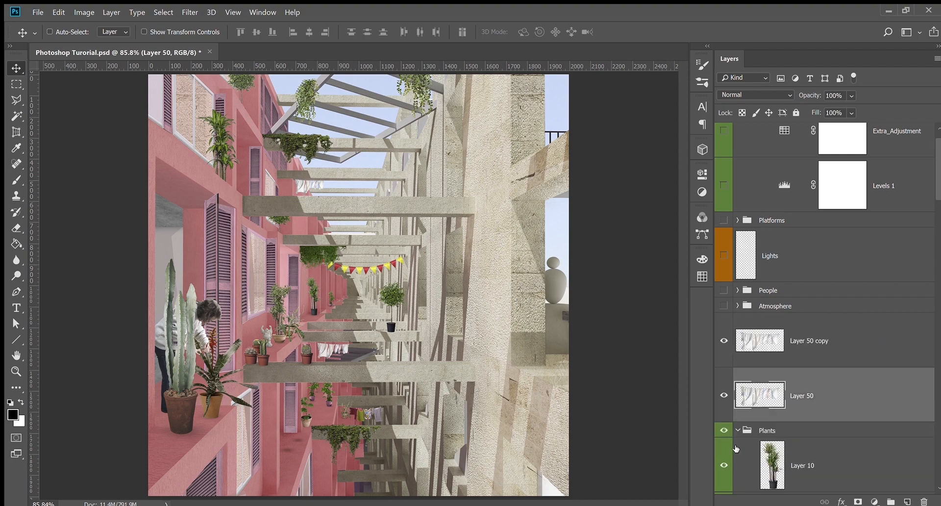
left_click(738, 430)
scroll(768, 431, "down", 3)
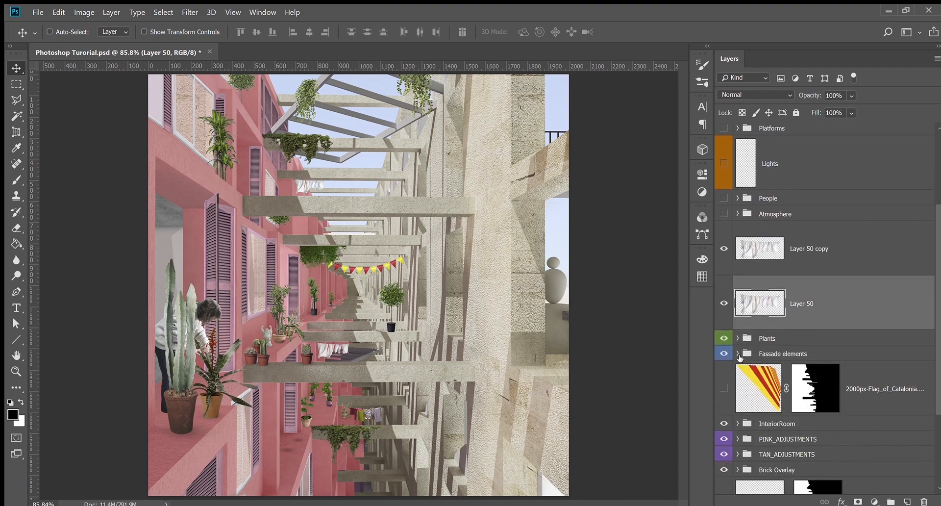
scroll(743, 356, "up", 4)
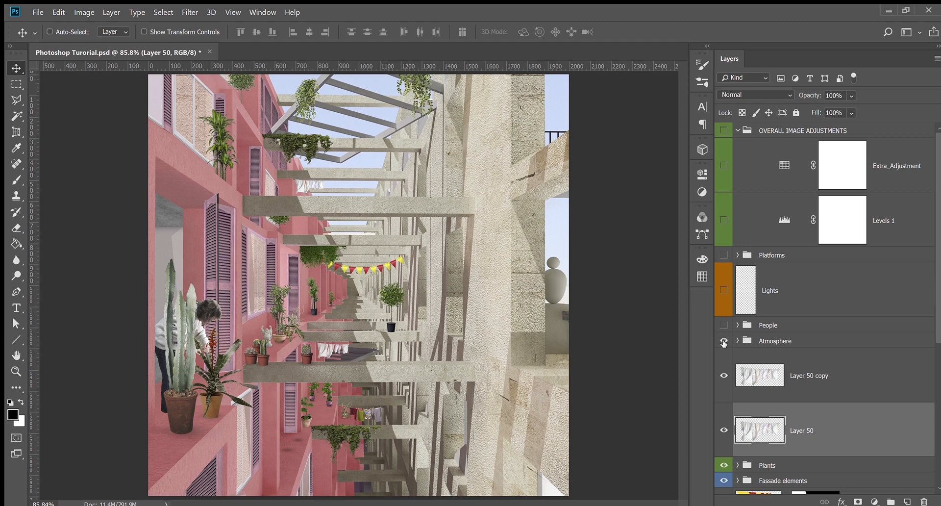
Turn on the WHITE haze layer in Atmosphere, select it, and add Layer 54 above
left_click(739, 341)
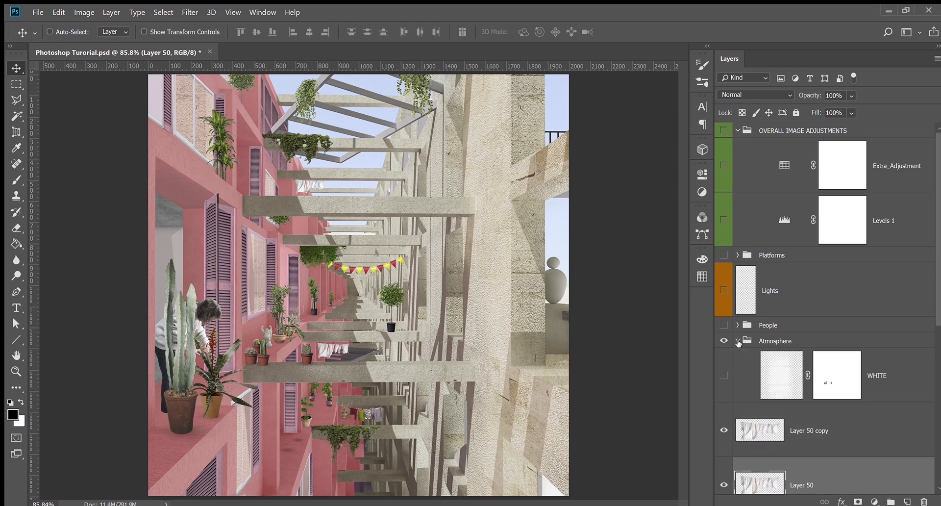
left_click(724, 376)
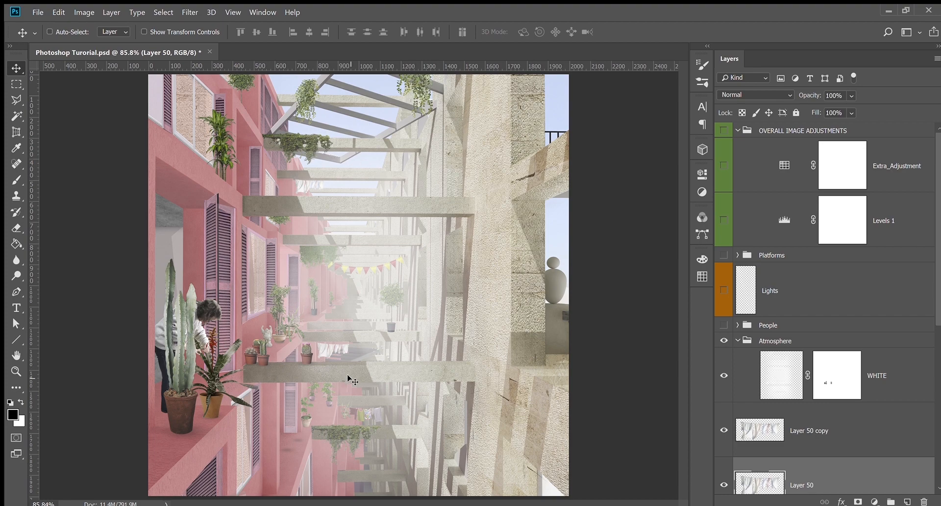
left_click(738, 341)
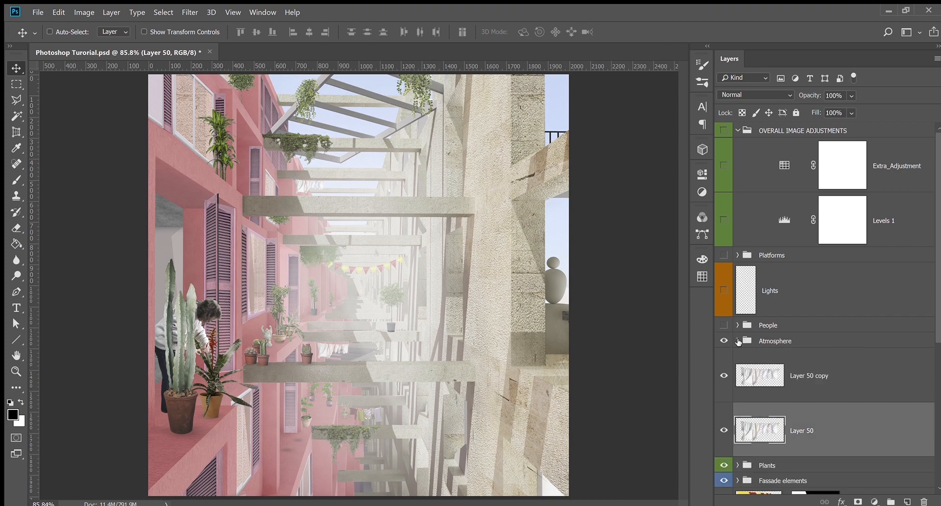
left_click(738, 340)
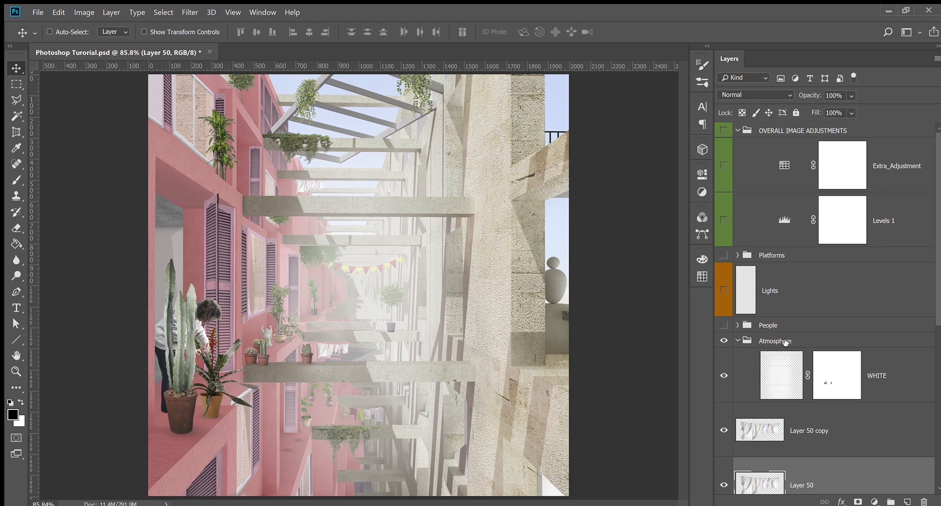
left_click(914, 383)
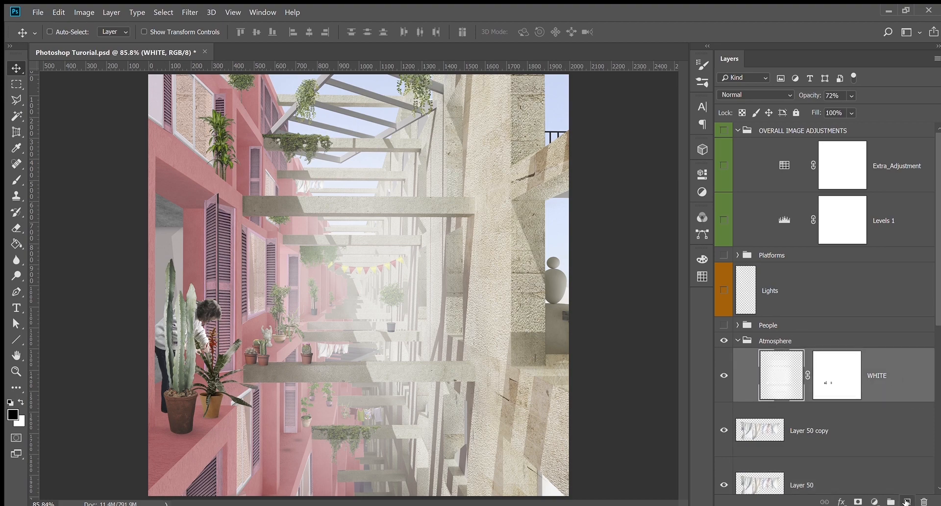
left_click(907, 502)
Paint a soft white glow through the courtyard centre with a roughly 1476 px brush
key("b")
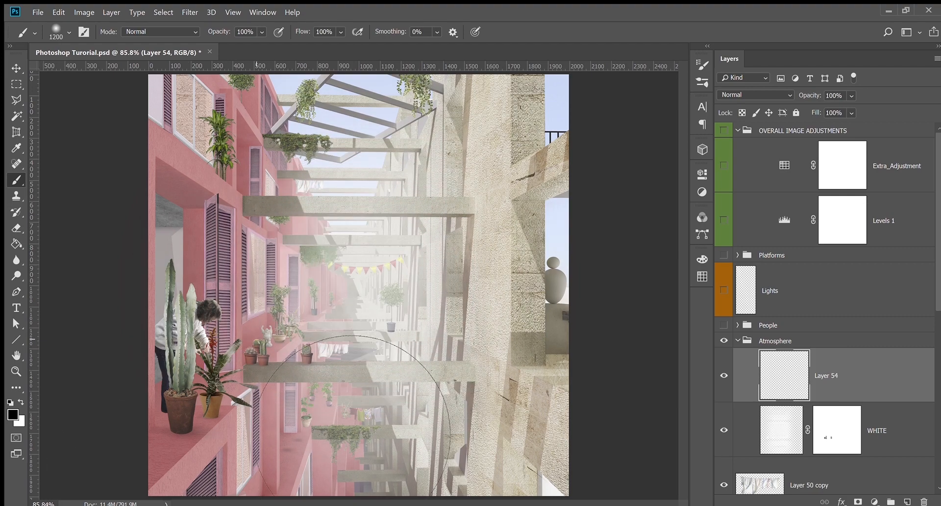
key("x")
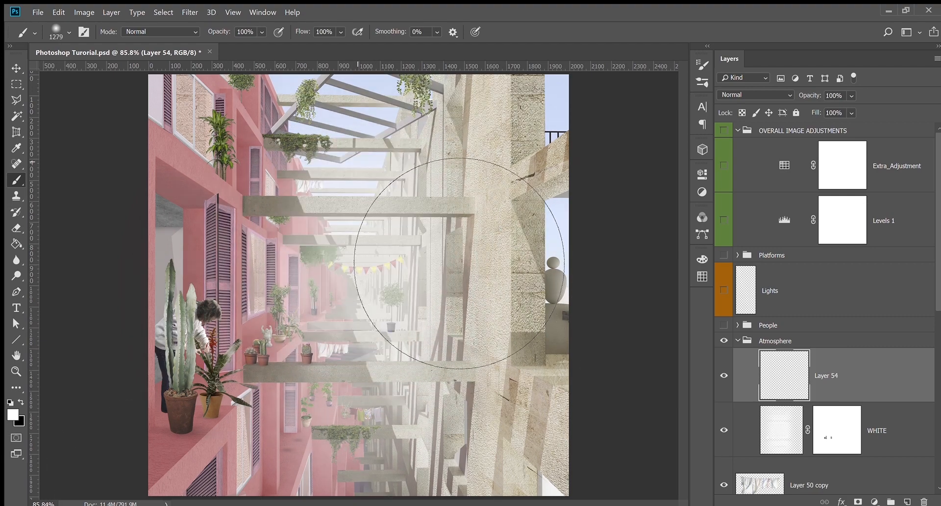
right_click(350, 302, "alt")
right_click(345, 272, "alt")
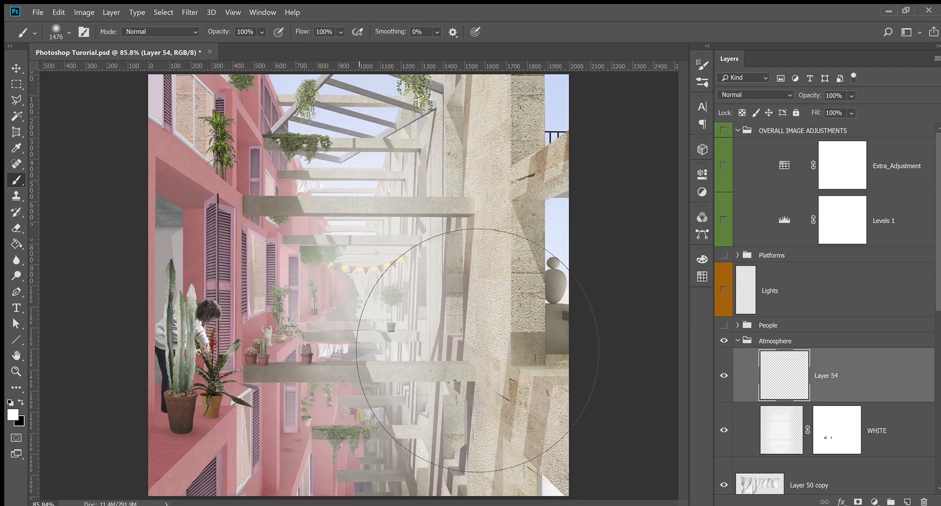
left_click(353, 260)
left_click_drag(355, 365, 357, 364)
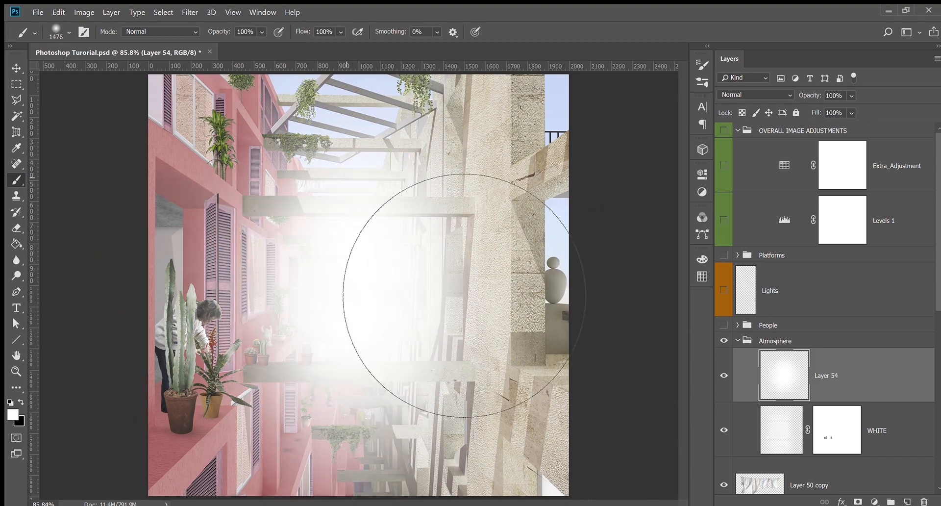
left_click_drag(350, 206, 355, 363)
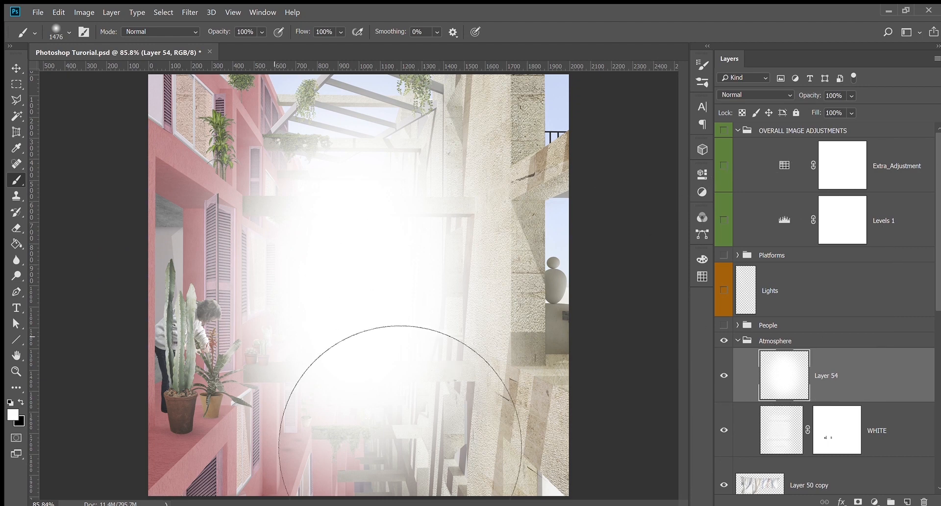
Target the WHITE layer's mask and load it as a selection
scroll(826, 421, "down", 2)
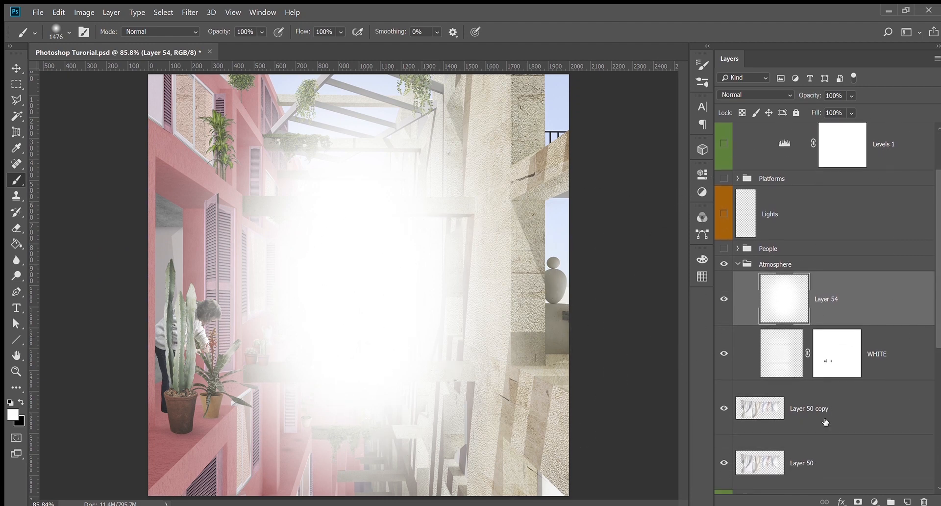
left_click(835, 362)
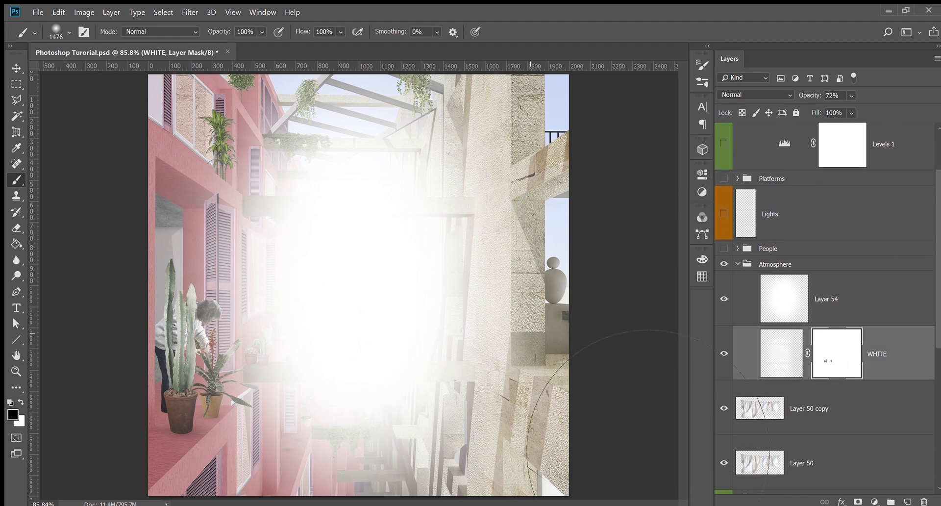
left_click(840, 351, "ctrl")
Deselect, expand Render Channels, and show only Layer 1's colour render
key("ctrl+d")
left_click_drag(937, 286, 935, 445)
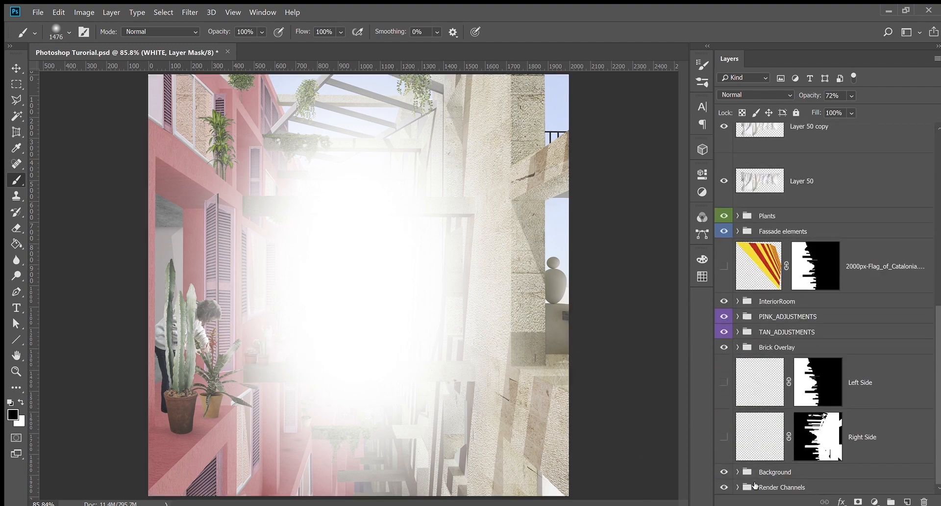
left_click(738, 486)
scroll(787, 394, "down", 3)
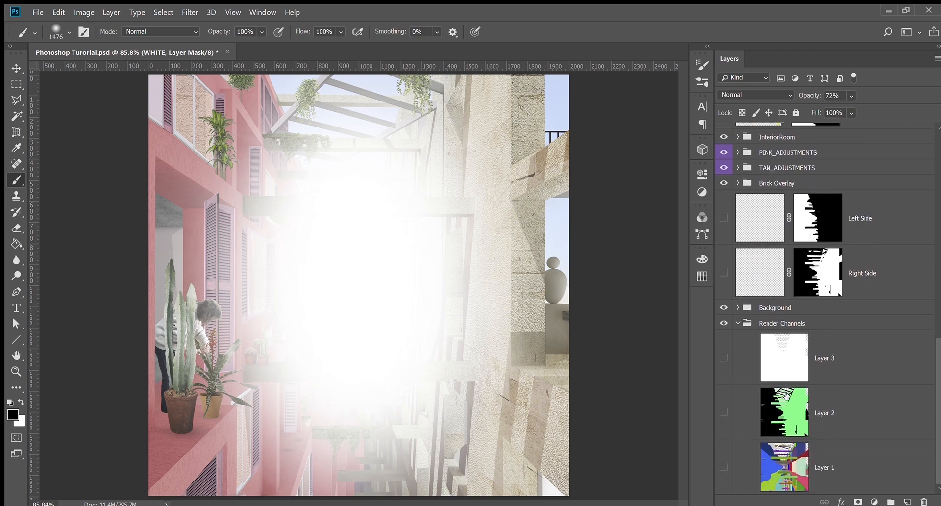
left_click(777, 474)
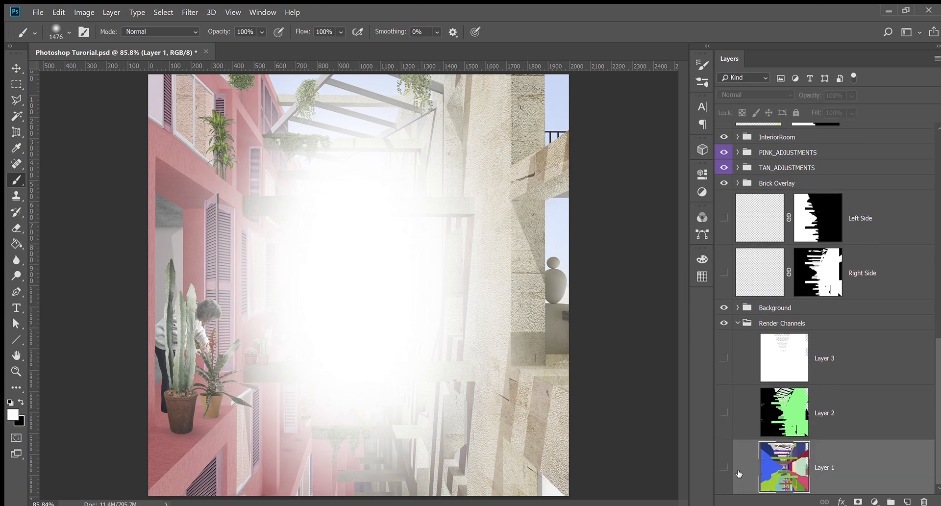
left_click(724, 467)
left_click(725, 483, "alt")
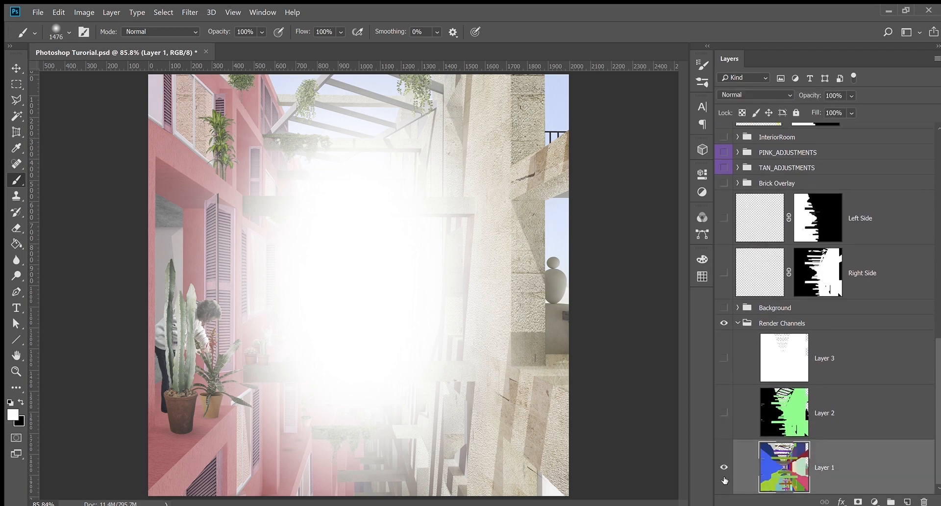
Magic Wand-select the green, purple, brown, upper, pink and magenta slabs, then restore all layers
key("w")
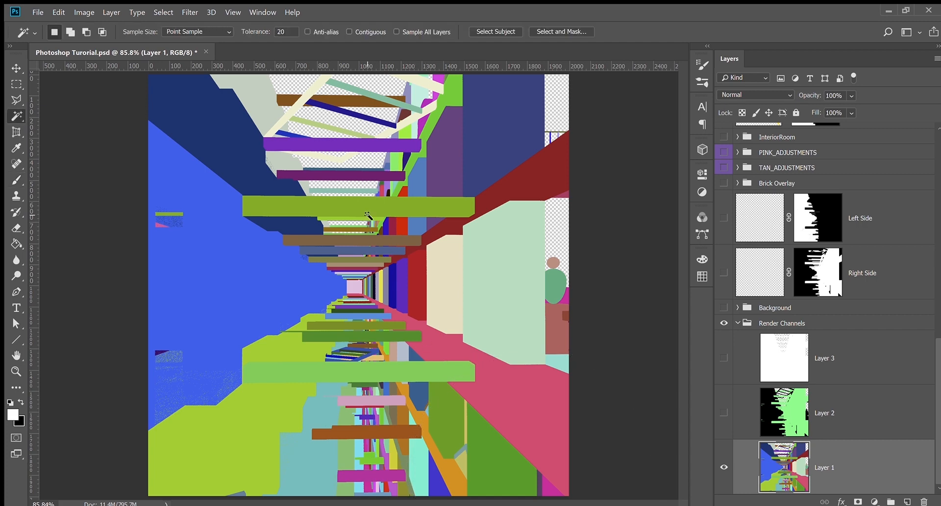
left_click(383, 209)
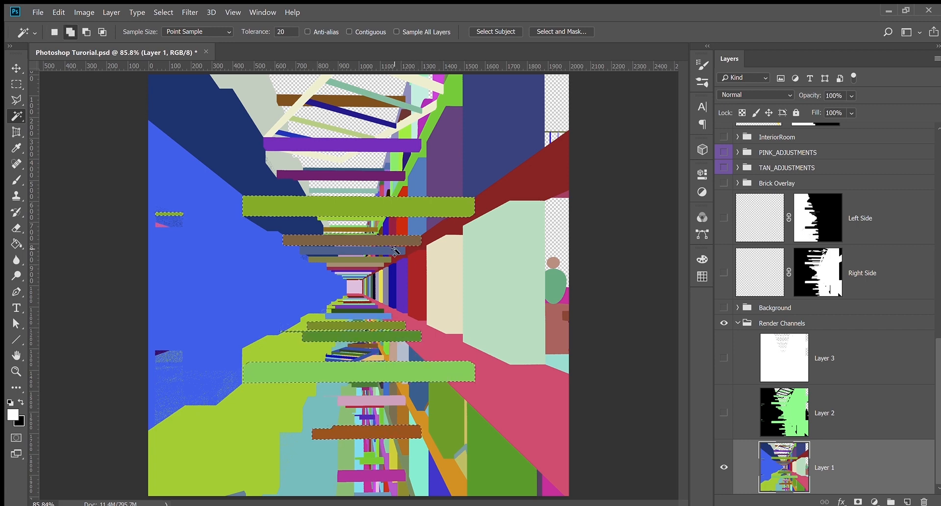
left_click(384, 172, "shift")
left_click(357, 100, "shift")
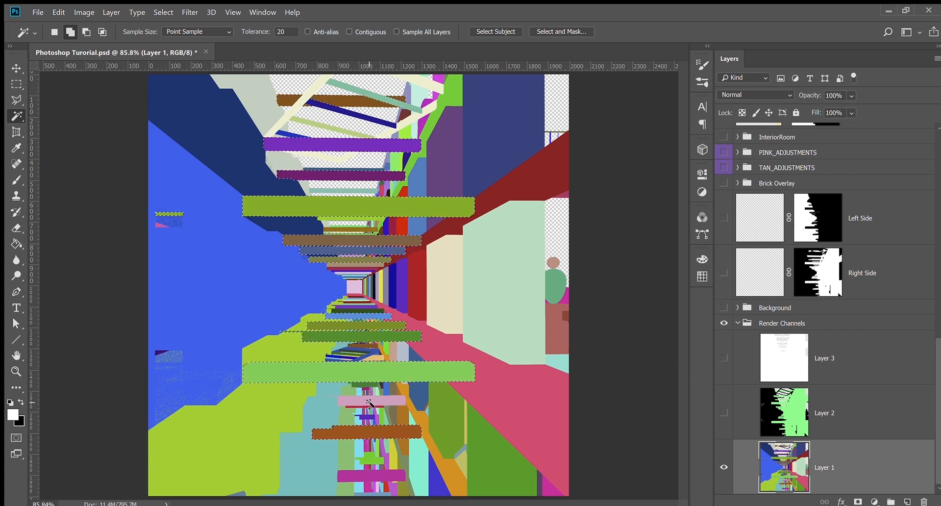
left_click(370, 403, "shift")
left_click(378, 474, "shift")
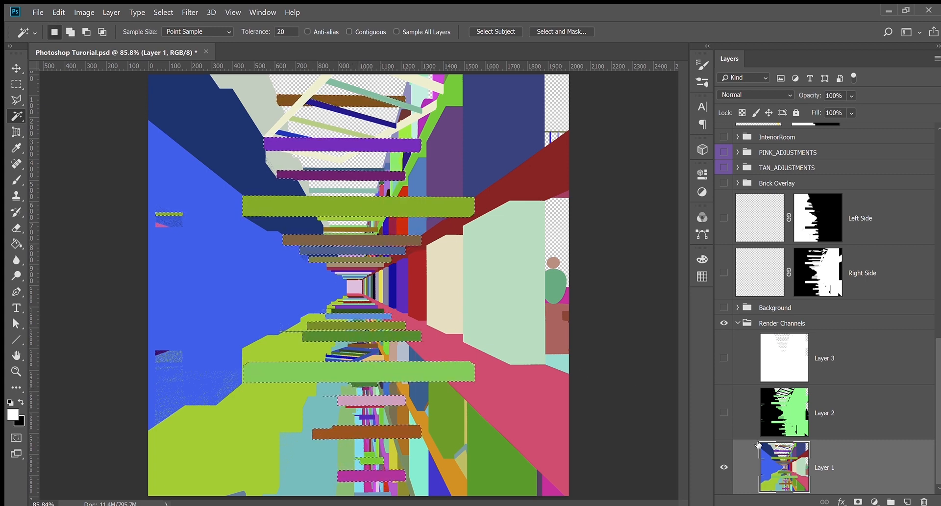
left_click(724, 467, "alt")
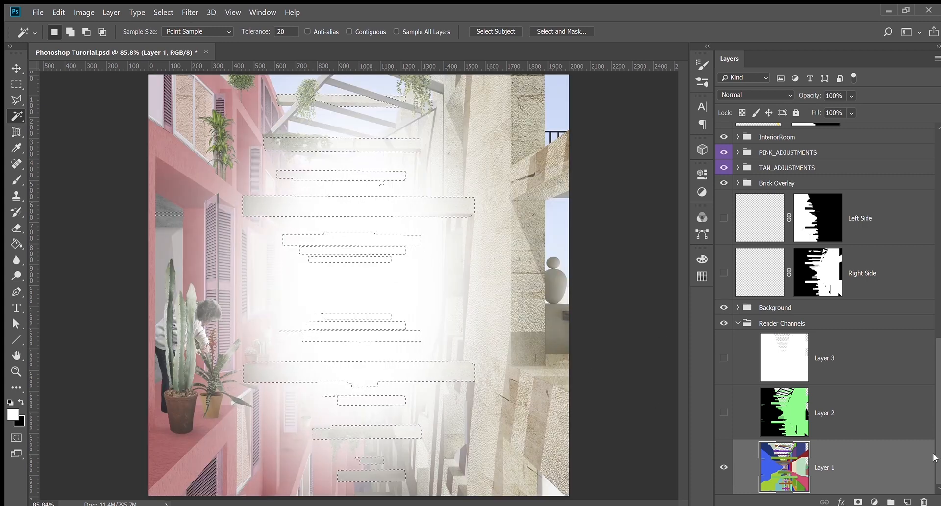
left_click_drag(937, 456, 939, 212)
Erase Layer 54's glow over the upper beams with a very large eraser
scroll(785, 372, "down", 1)
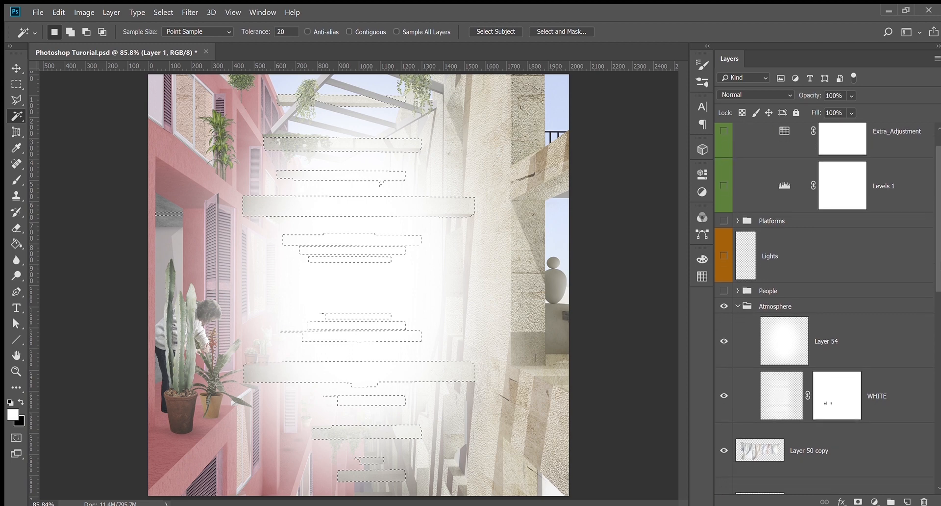
left_click(785, 340)
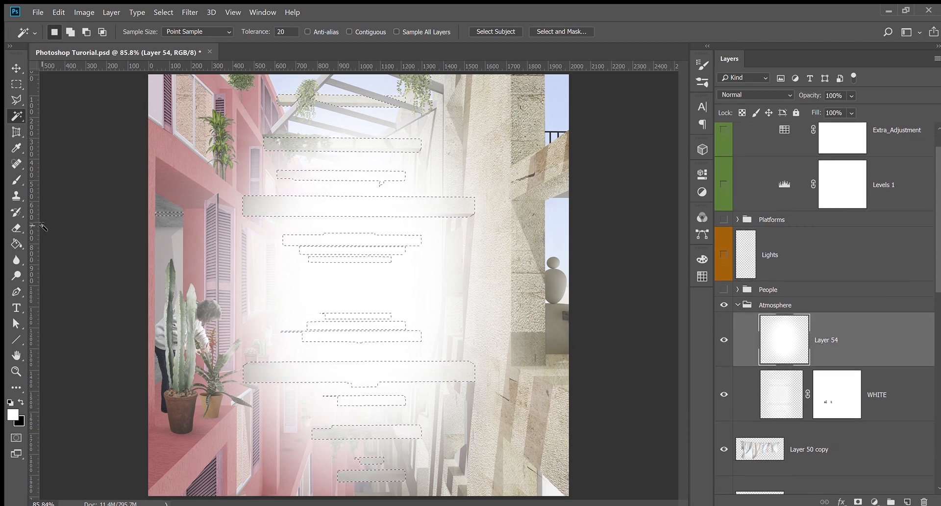
left_click(16, 227)
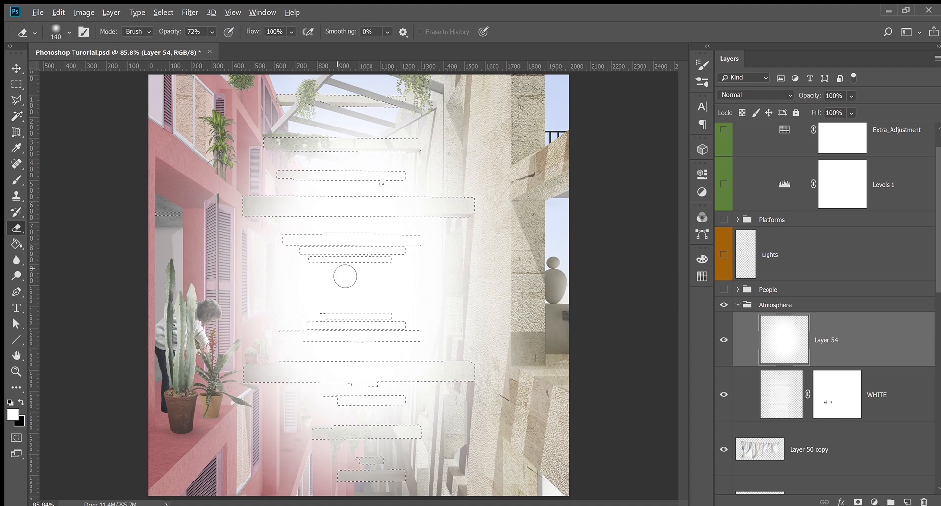
mouse_move(338, 268)
left_mouse_down()
mouse_move(431, 267)
mouse_move(373, 263)
mouse_move(398, 265)
left_mouse_up()
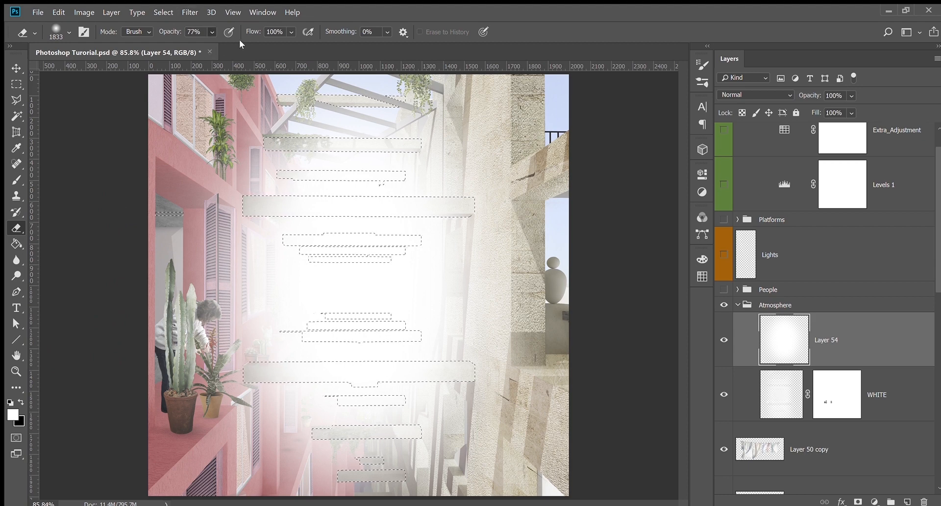
mouse_move(365, 161)
left_mouse_down()
mouse_move(512, 343)
mouse_move(466, 505)
mouse_move(534, 505)
mouse_move(514, 362)
mouse_move(419, 245)
left_mouse_up()
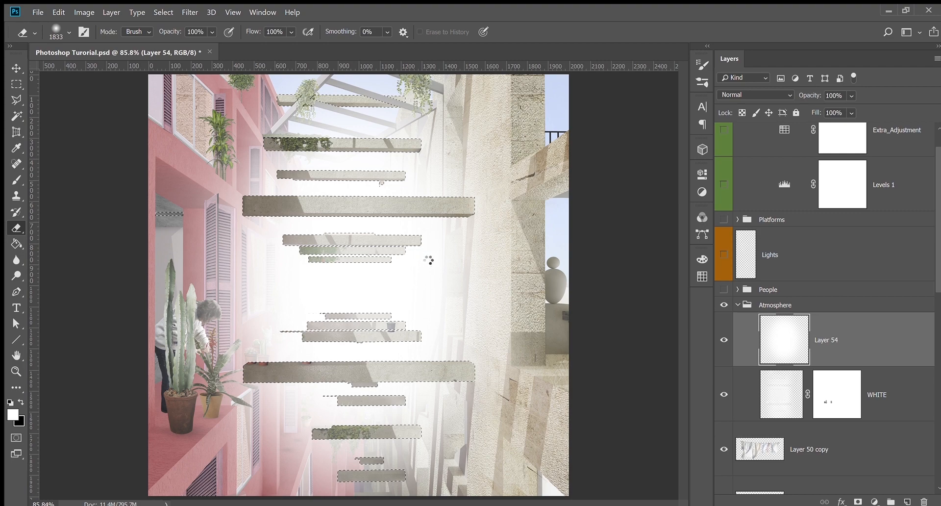
Undo the erasing and mask Layer 54 with the restored beam selection
key("ctrl+d")
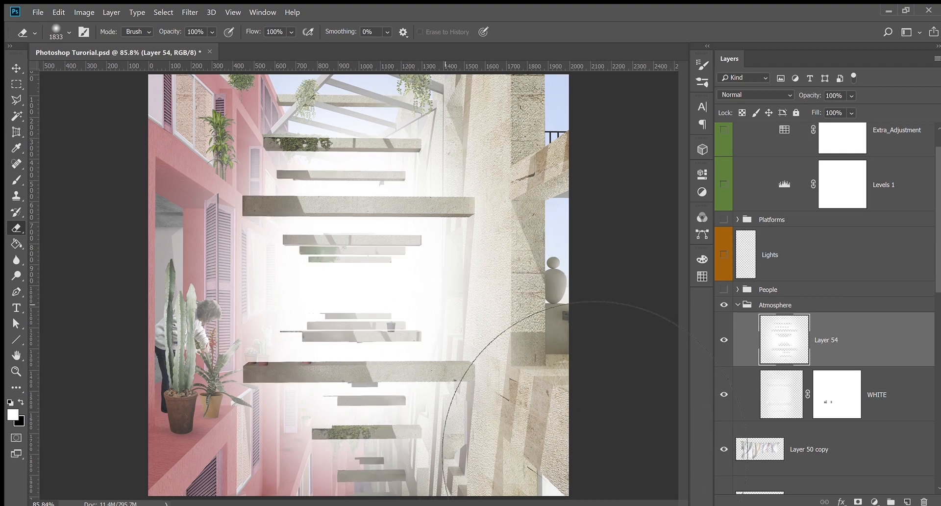
key("ctrl+z")
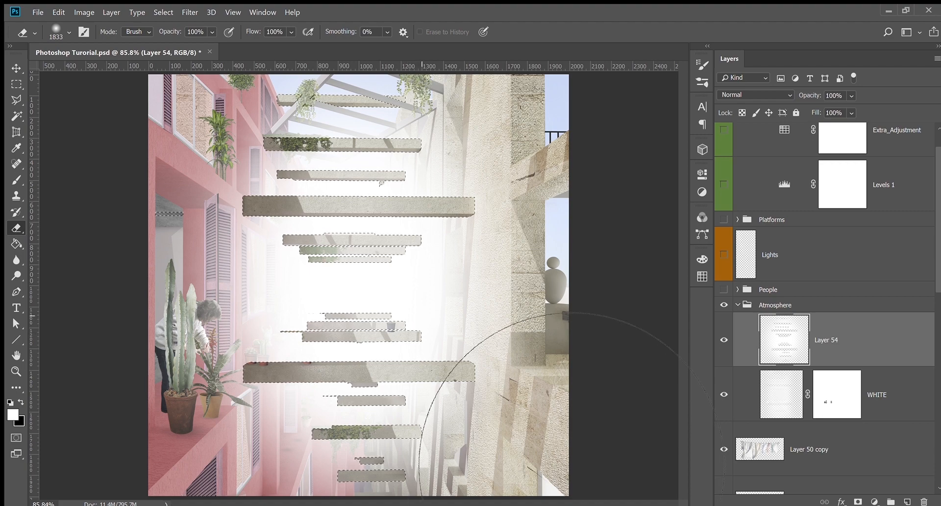
key("ctrl+z")
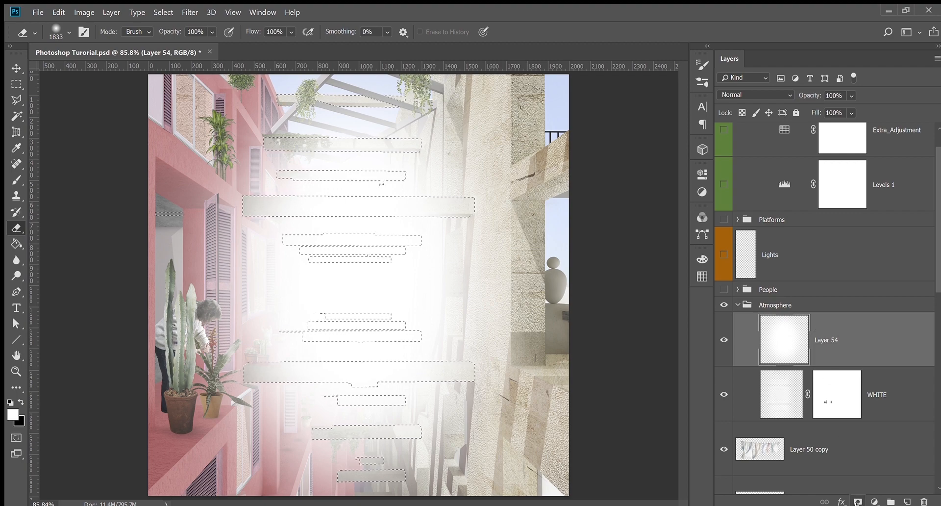
left_click(858, 501)
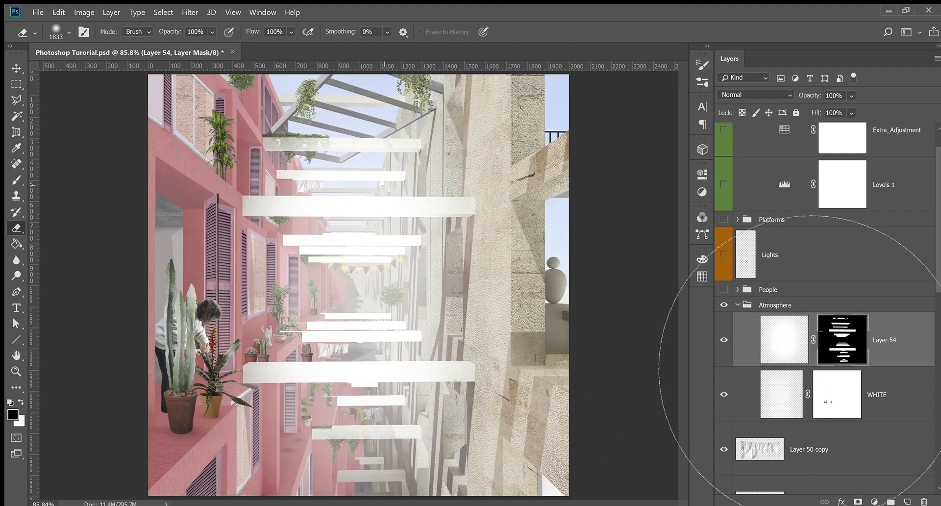
Invert Layer 54's mask in Select and Mask, then return to the layer's image
double_click(851, 337)
scroll(862, 275, "down", 2)
scroll(884, 434, "down", 1)
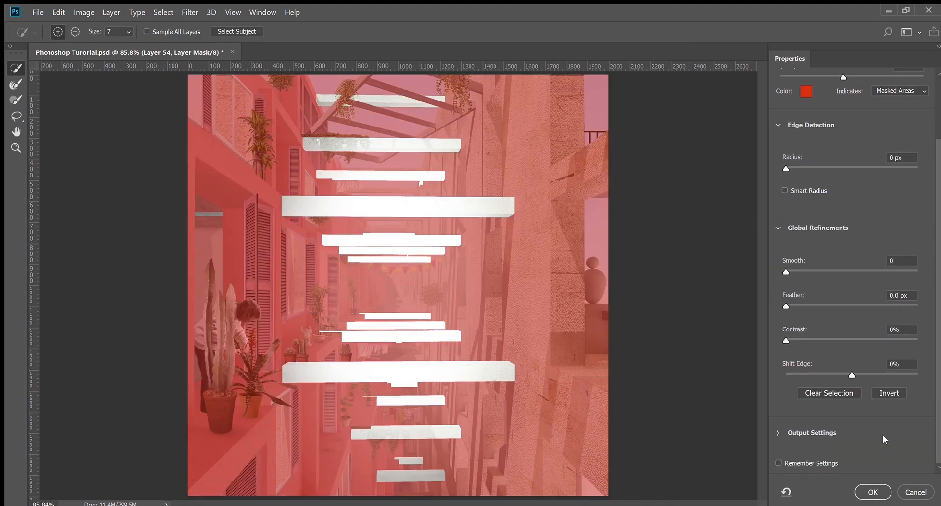
left_click(887, 393)
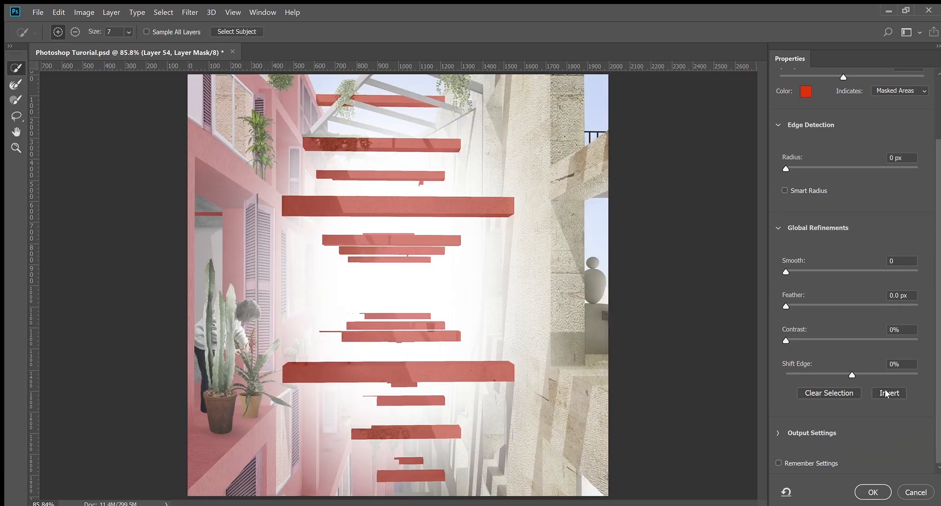
left_click(881, 497)
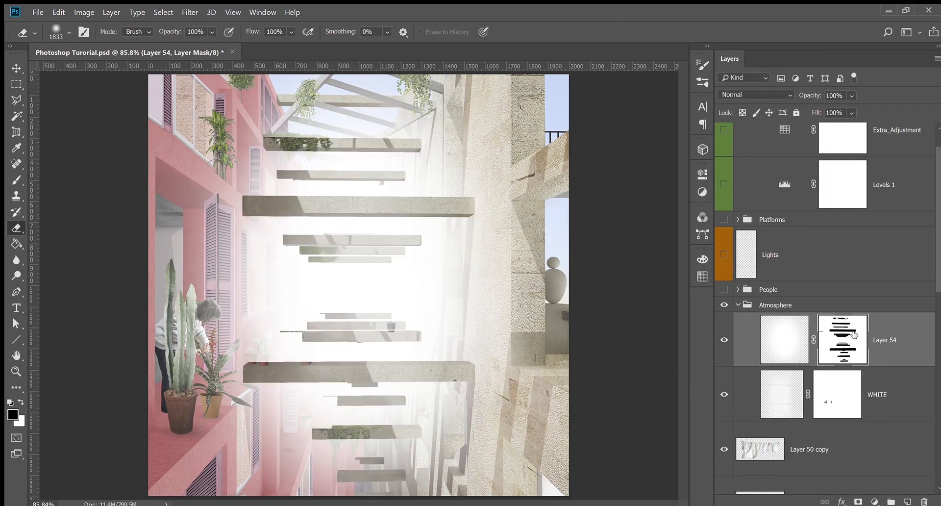
left_click(783, 343)
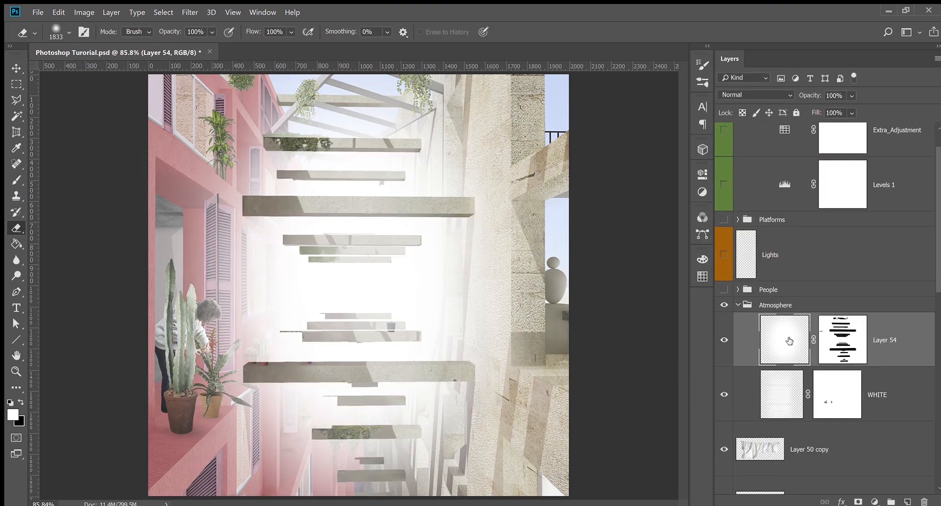
scroll(832, 280, "up", 1)
scroll(832, 279, "up", 1)
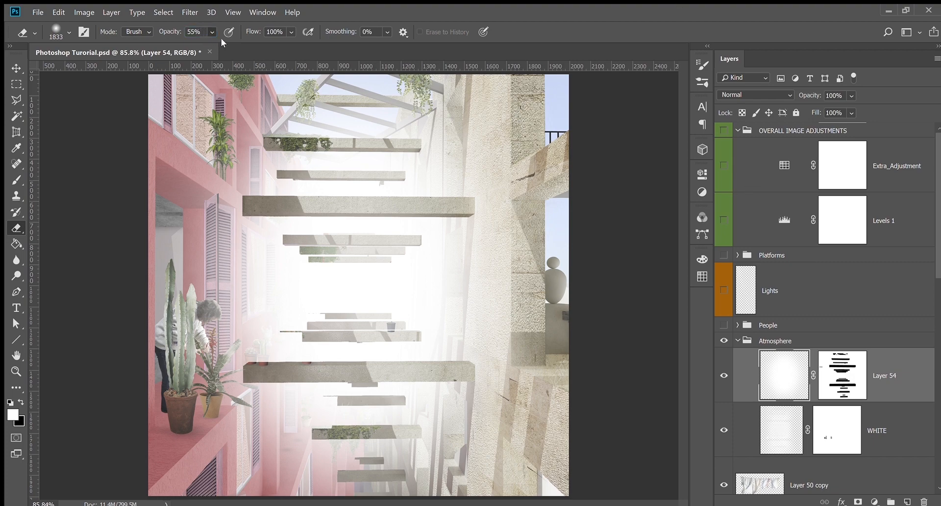
Set eraser opacity to 35% and Layer 54 to 38%, compare it, and hide WHITE
left_click_drag(222, 39, 210, 40)
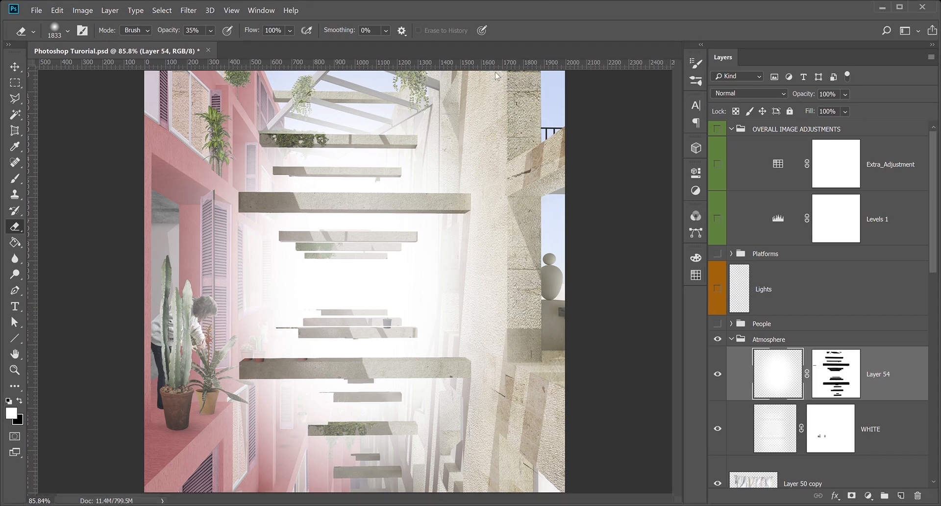
left_click(849, 108)
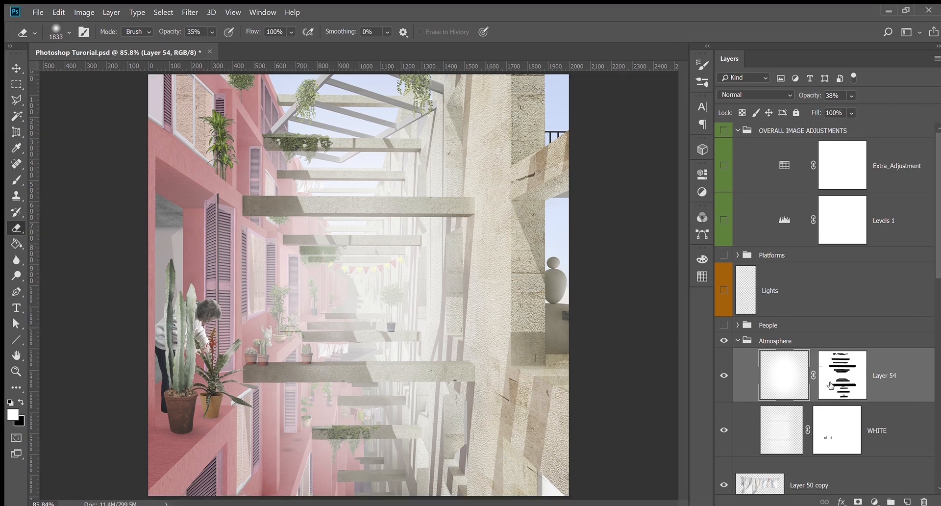
left_click(724, 377)
left_click(724, 377)
left_click(724, 377)
left_click(724, 377)
left_click(724, 426)
left_click(724, 378)
left_click(724, 377)
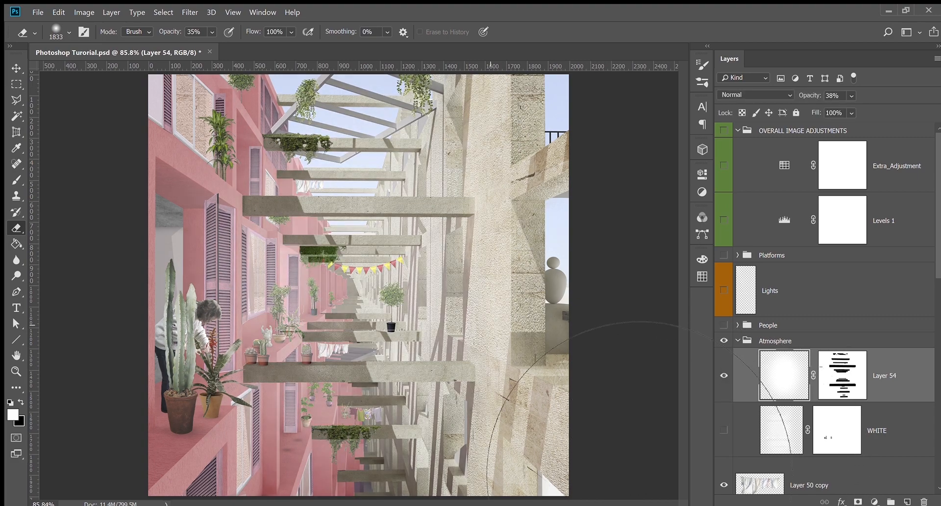
Target Layer 54's mask with a black brush for painting
left_click(842, 375)
key("x")
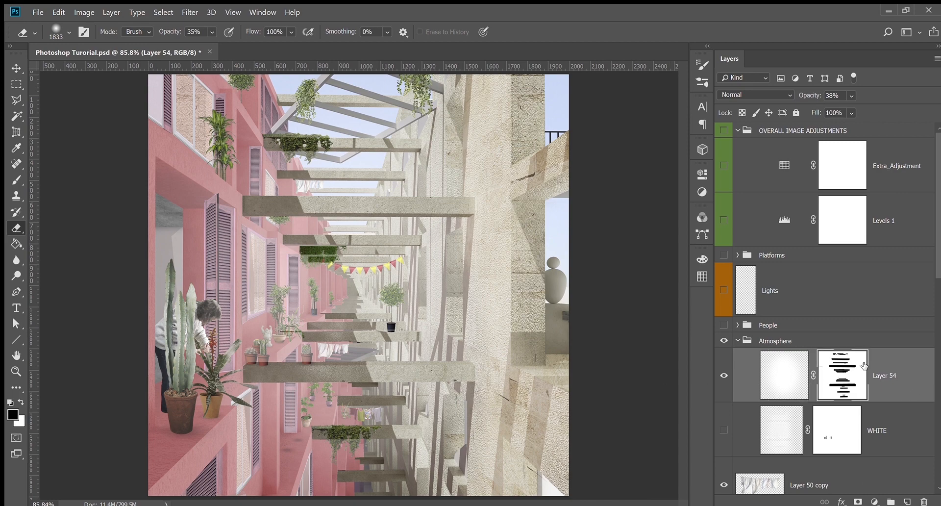
key("b")
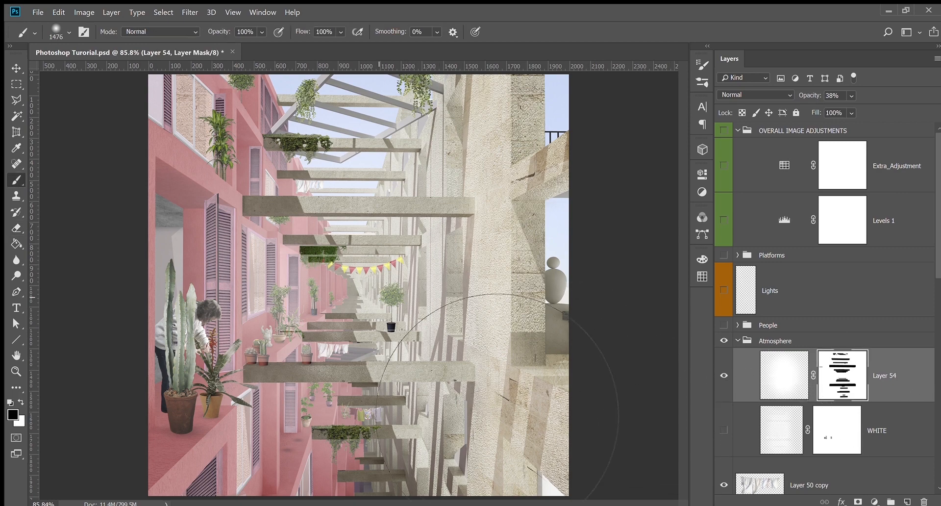
Mask out Layer 54's glow at the upper and lower right with a smaller brush, comparing results
left_click_drag(422, 284, 319, 296)
left_click_drag(499, 185, 421, 203)
left_click(527, 211)
left_click(523, 207)
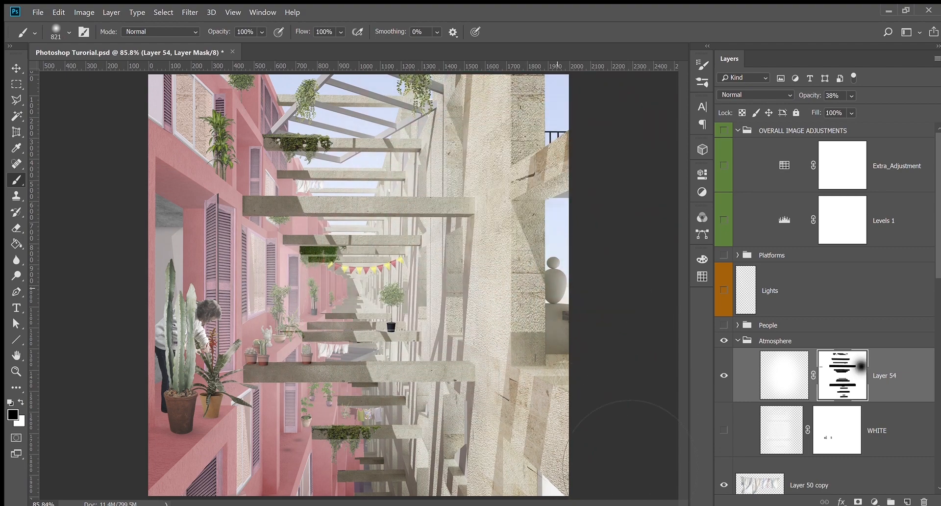
left_click(539, 405)
left_click(521, 394)
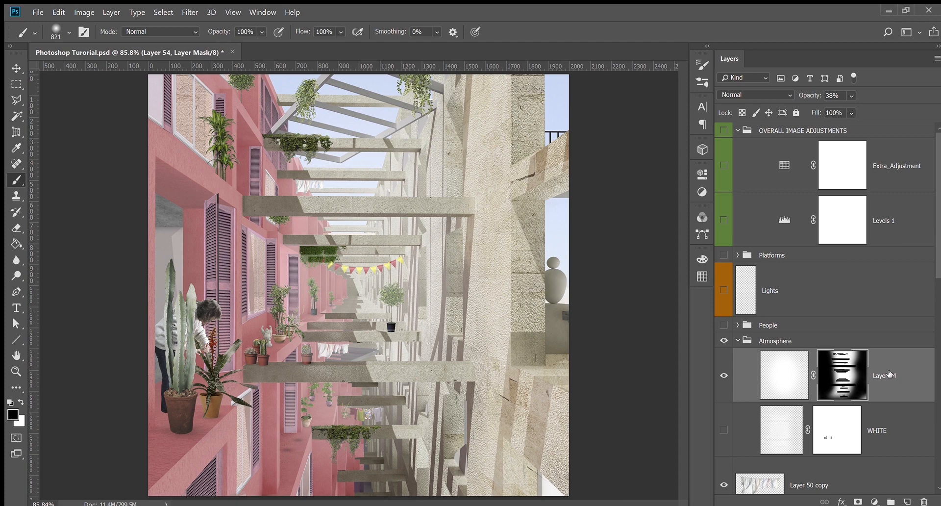
left_click(724, 376)
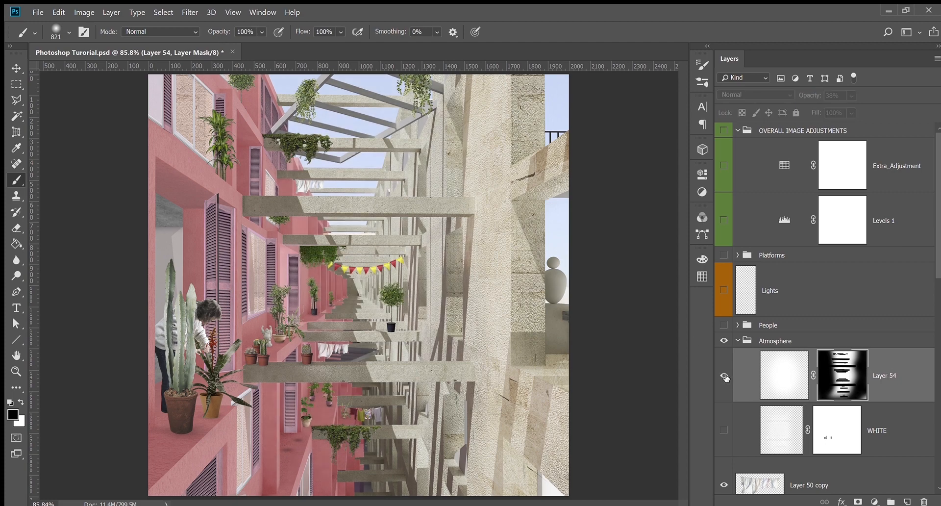
left_click(725, 376)
left_click(724, 377)
left_click(725, 377)
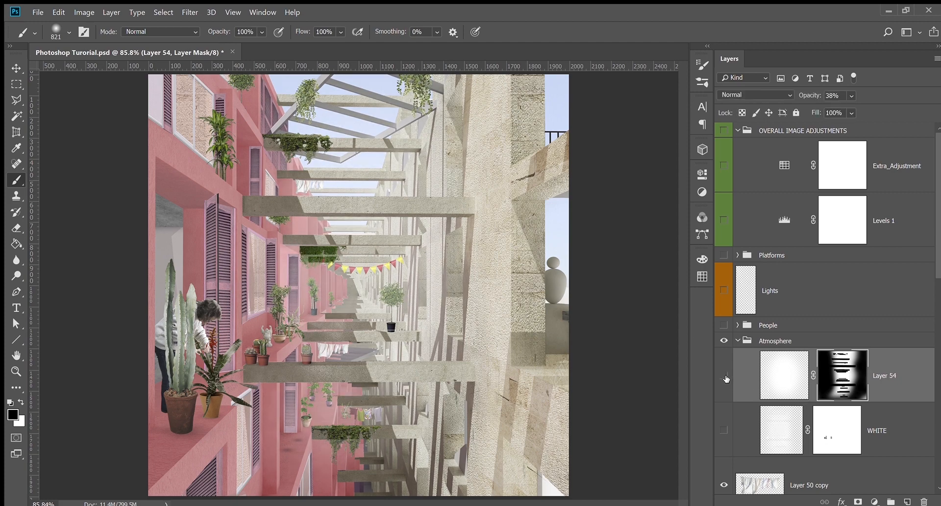
left_click(724, 376)
left_click(724, 377)
Delete Layer 54 and make the WHITE haze layer visible and active again
left_click(901, 386)
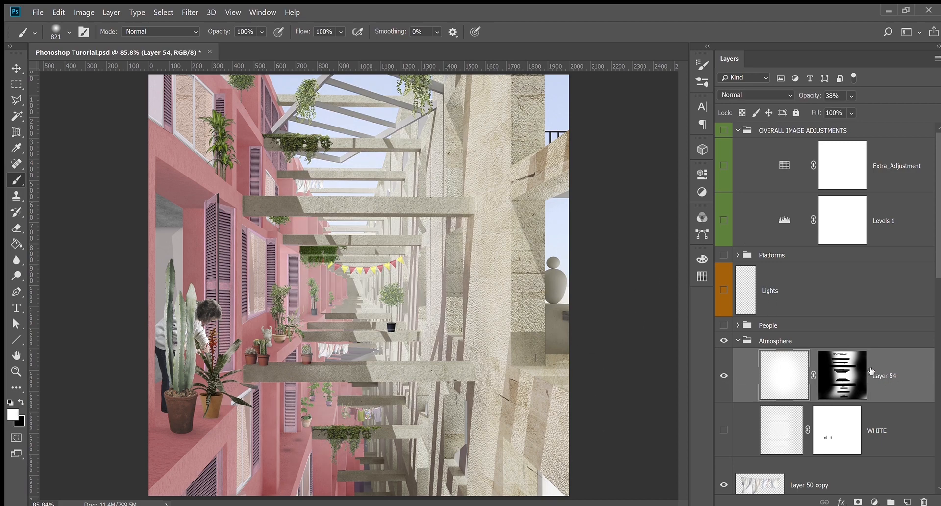
key("Delete")
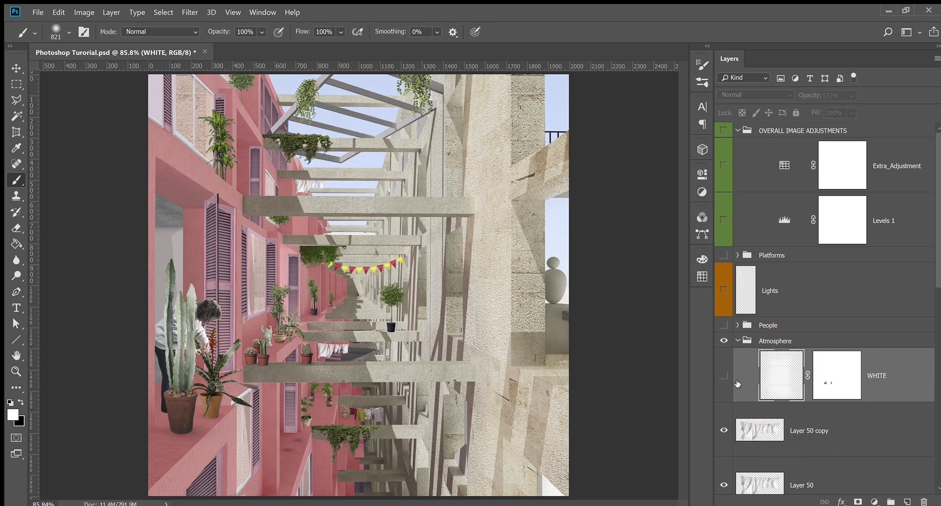
left_click(724, 376)
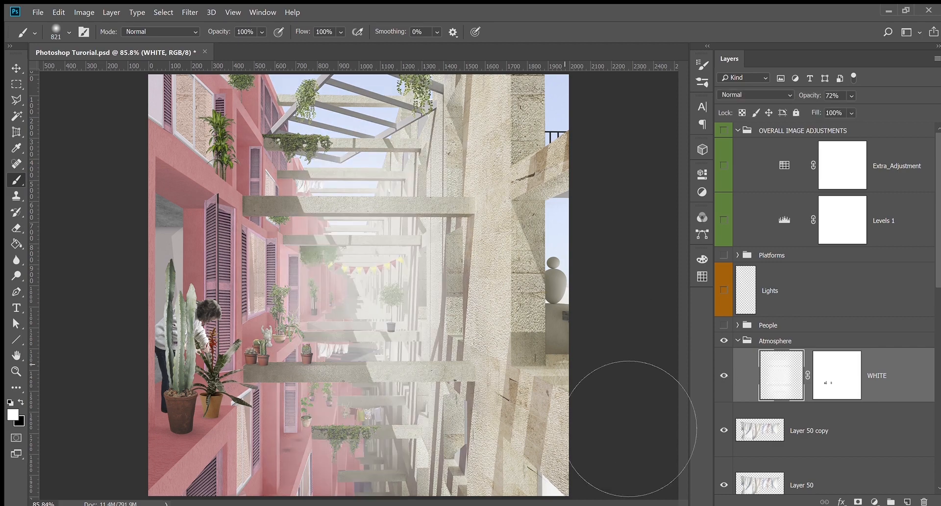
left_click(16, 69)
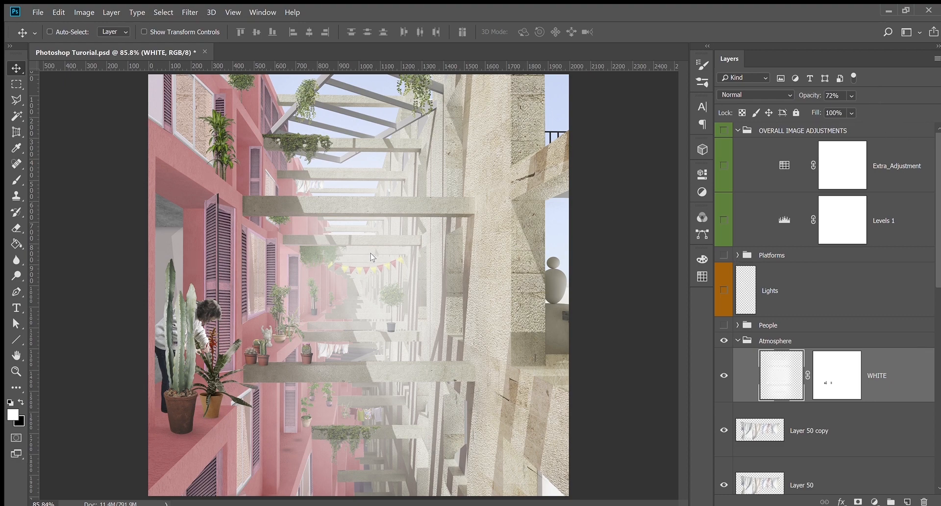
Show the People group, browse its layers, and collapse it
left_click(724, 325)
left_click(739, 325)
scroll(722, 374, "down", 7)
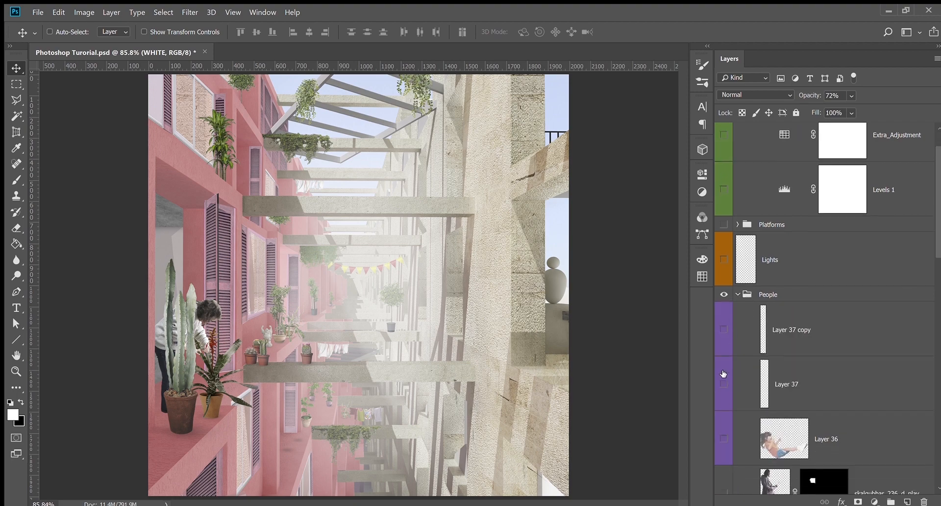
left_click_drag(719, 150, 724, 419)
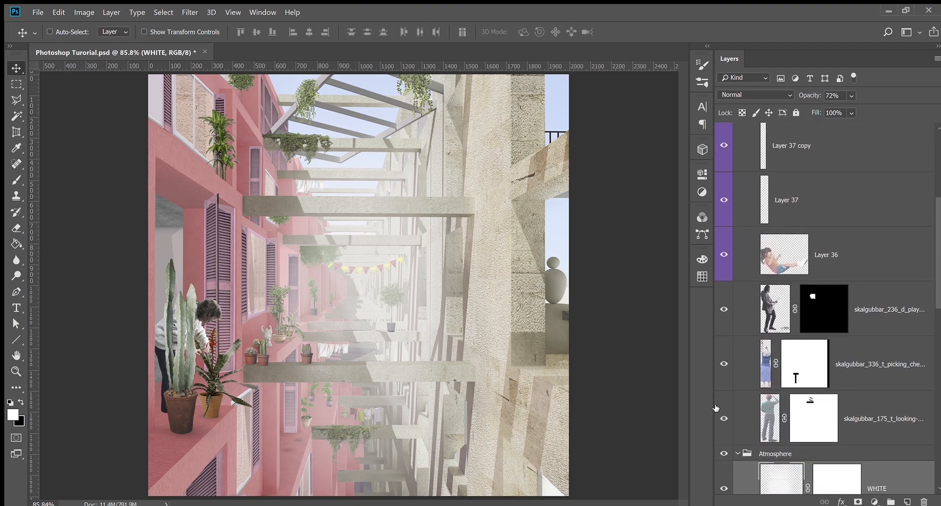
scroll(775, 353, "up", 6)
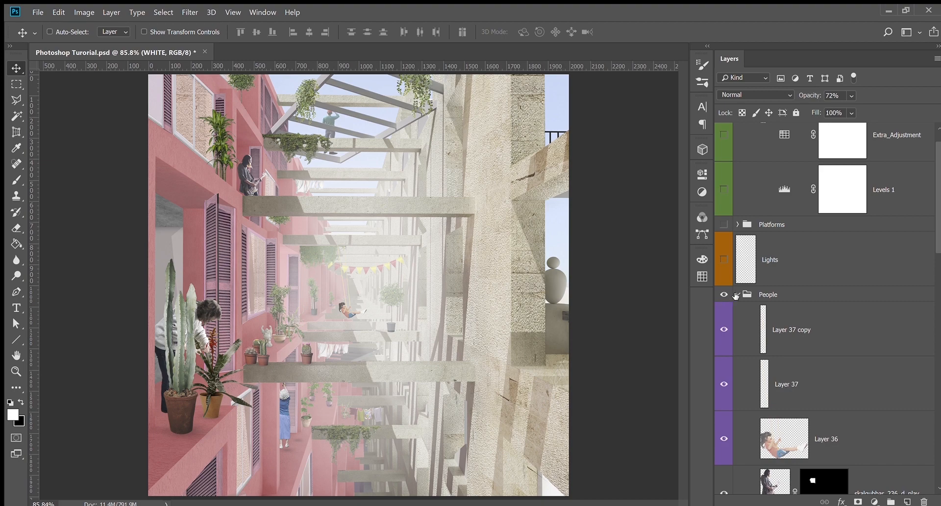
left_click(735, 297)
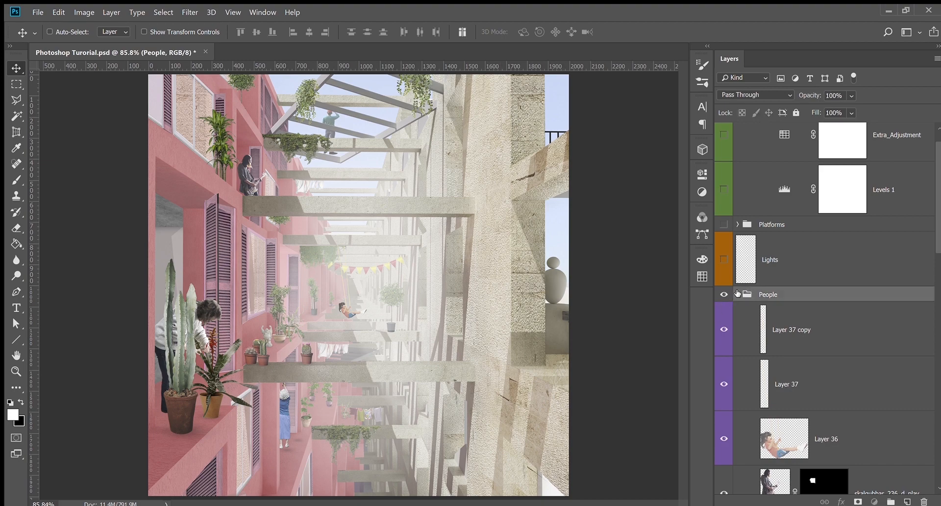
left_click(738, 295)
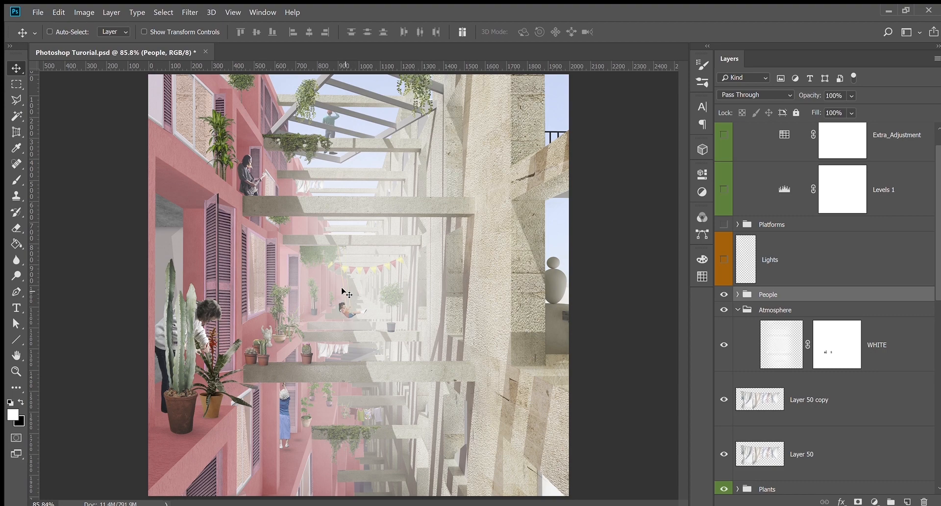
Reopen People, select the skalgubbar_175_t_looking-378x1024 layer, then fold the group shut
left_click(738, 294)
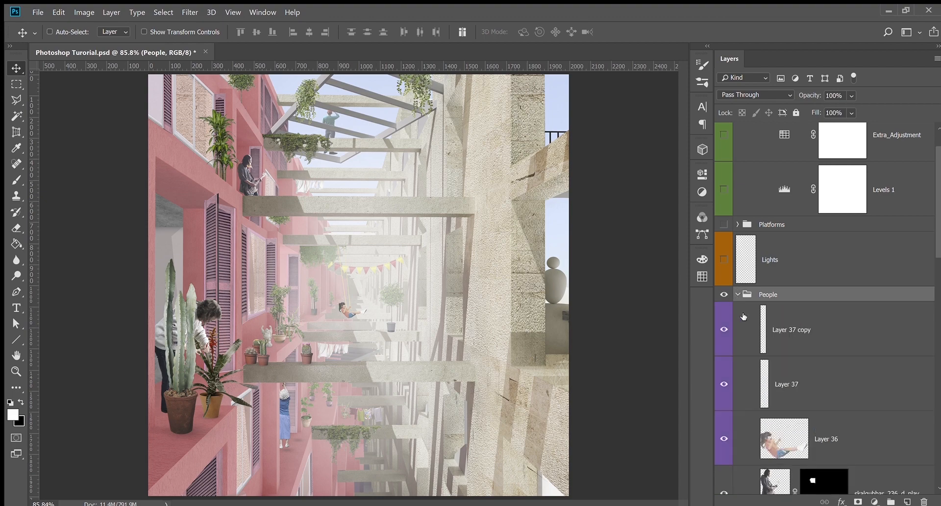
scroll(740, 314, "down", 5)
scroll(741, 333, "up", 1)
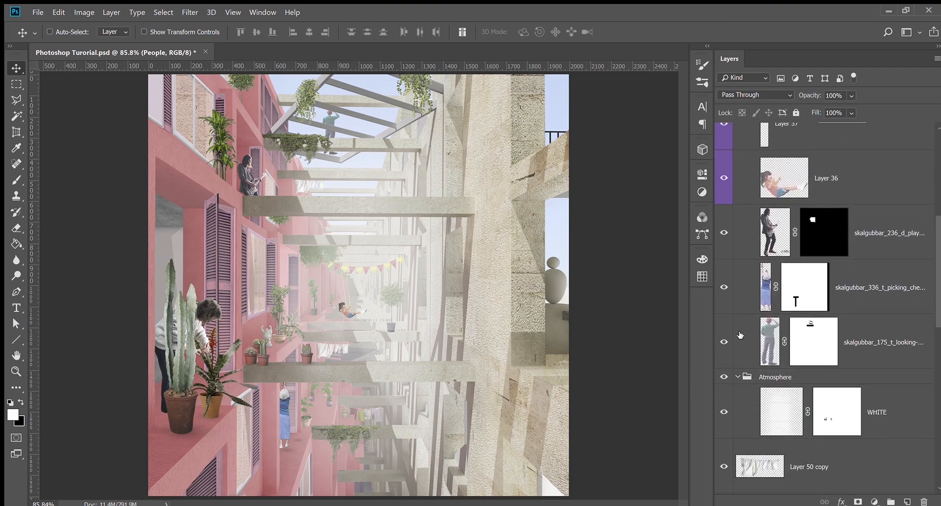
left_click(768, 431)
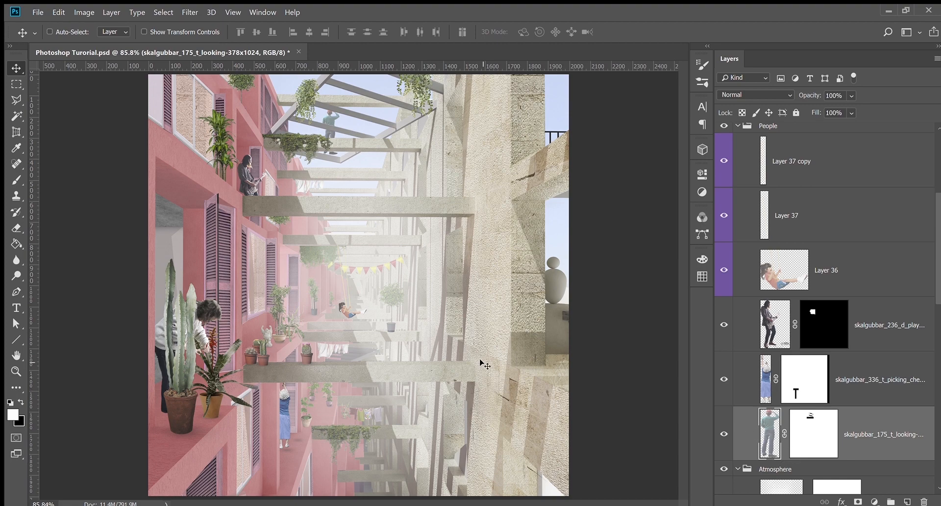
scroll(735, 321, "up", 3)
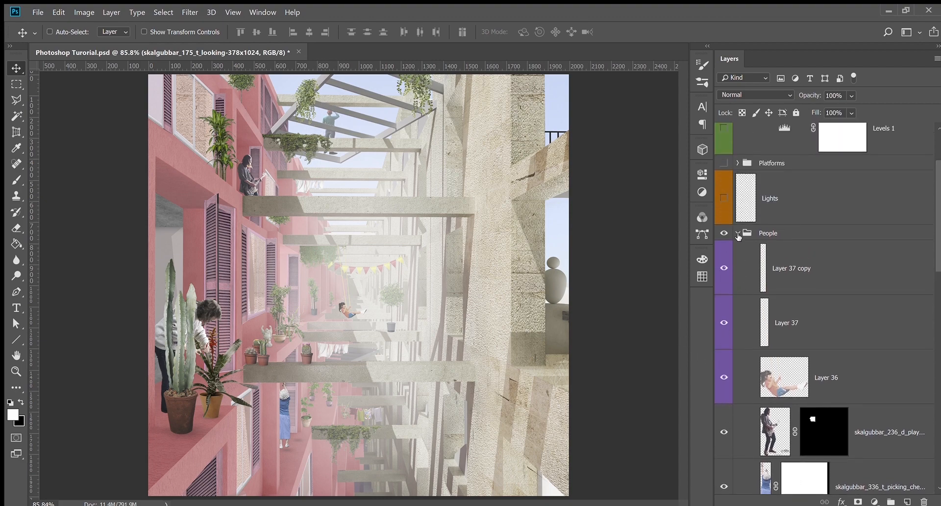
left_click(739, 235)
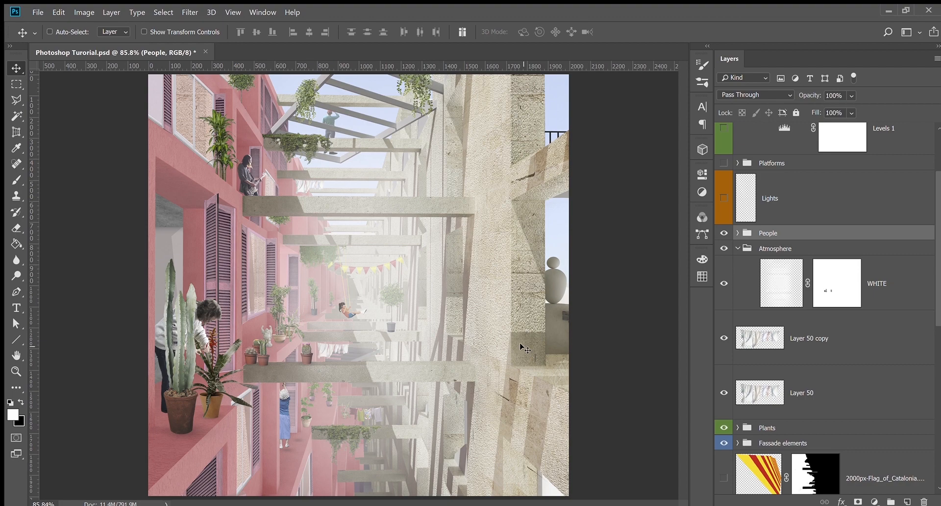
scroll(739, 353, "up", 3)
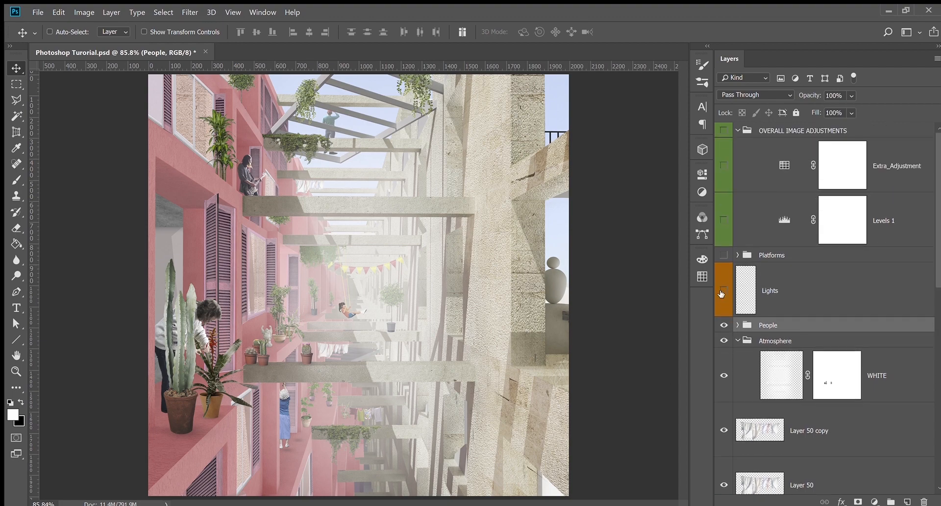
Make Lights the active layer, comparing the image with and without it
left_click(723, 291)
left_click(722, 292)
left_click(723, 292)
left_click(789, 308)
left_click(724, 291)
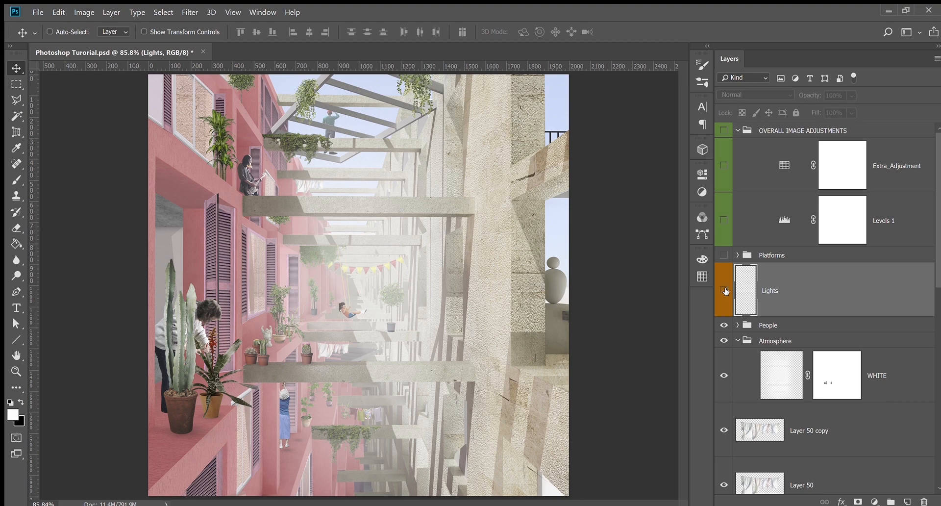
left_click(723, 293)
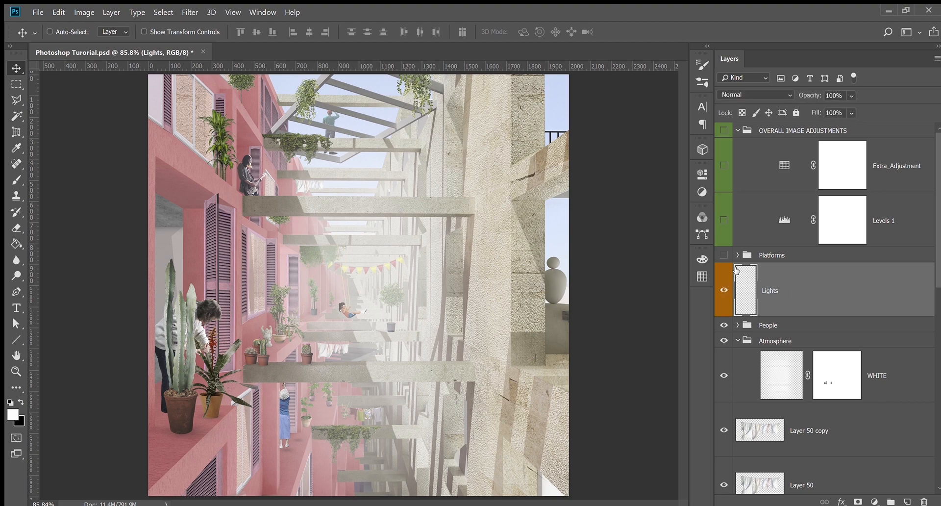
Add a new layer above Lights and lasso a wedge-shaped beam from the image top
key("l")
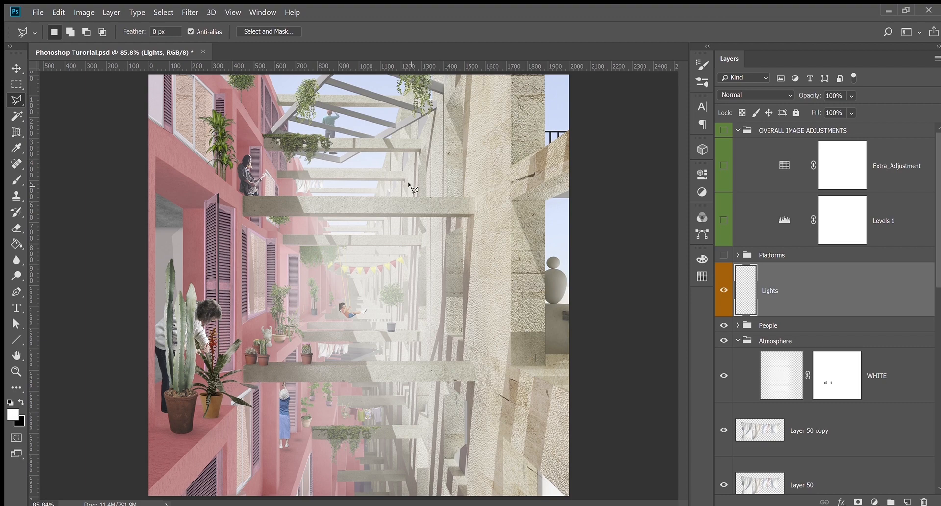
left_click(908, 501)
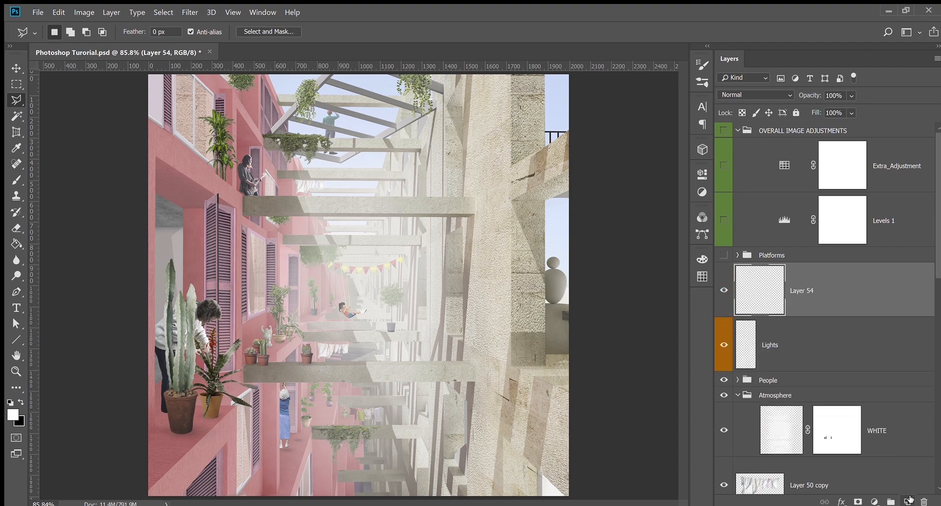
left_click(257, 76)
left_click(608, 493)
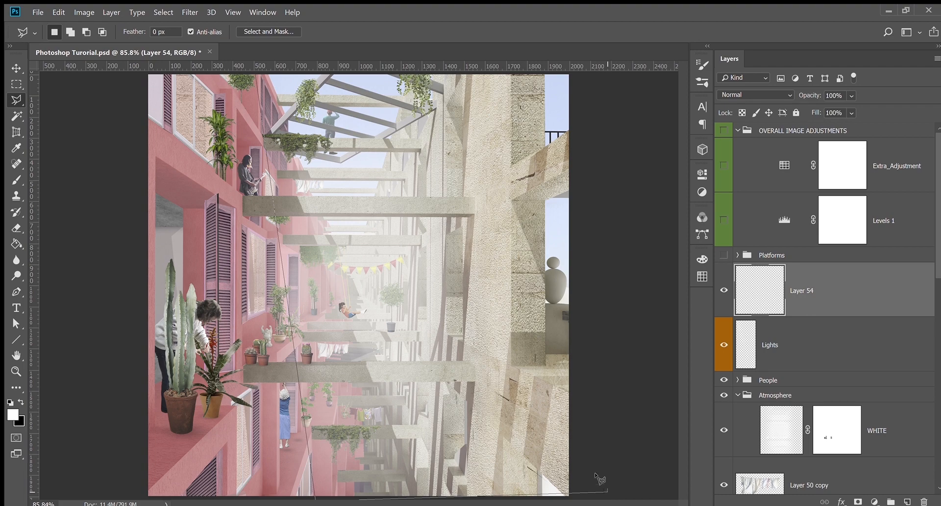
double_click(308, 79)
Fill the wedge with white using a large brush, then deselect
scroll(434, 172, "down", 3)
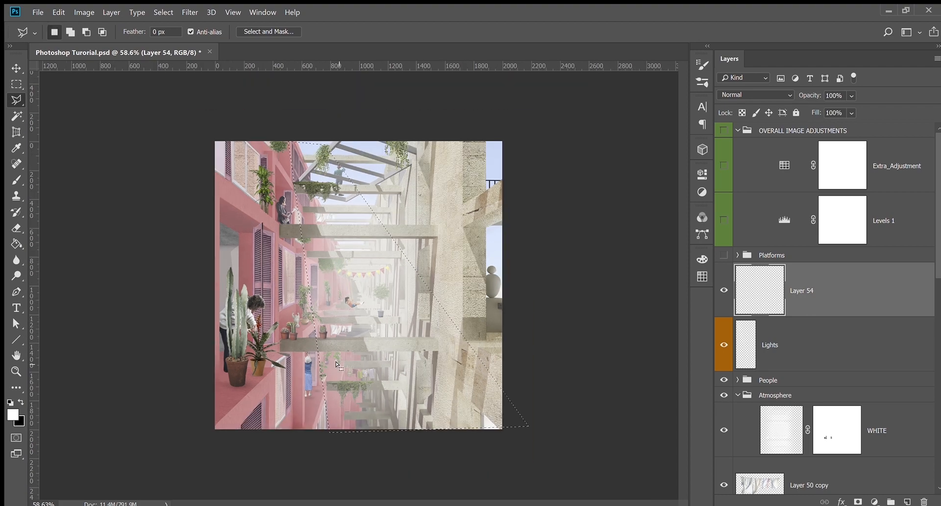
scroll(333, 328, "up", 3)
key("b")
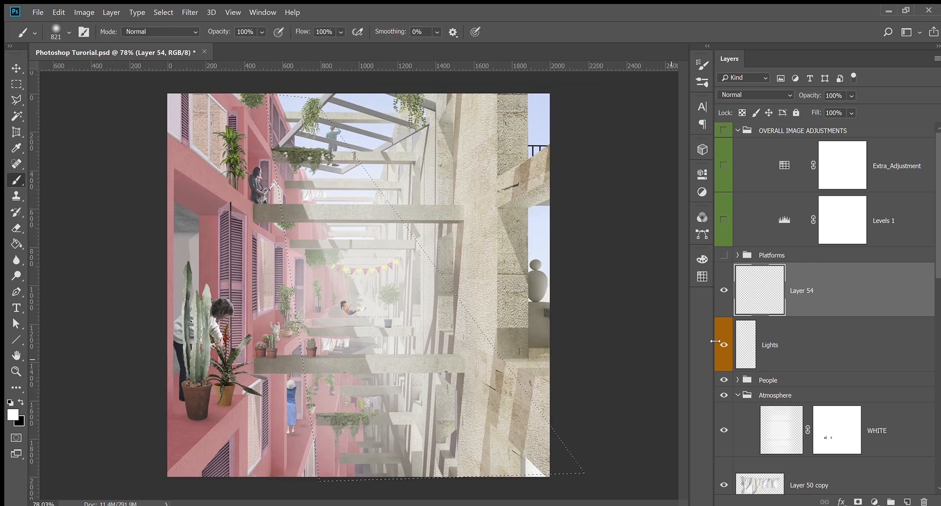
scroll(314, 297, "up", 2)
left_click_drag(314, 297, 357, 294)
scroll(339, 287, "down", 1)
scroll(339, 288, "down", 2)
left_click_drag(311, 269, 390, 268)
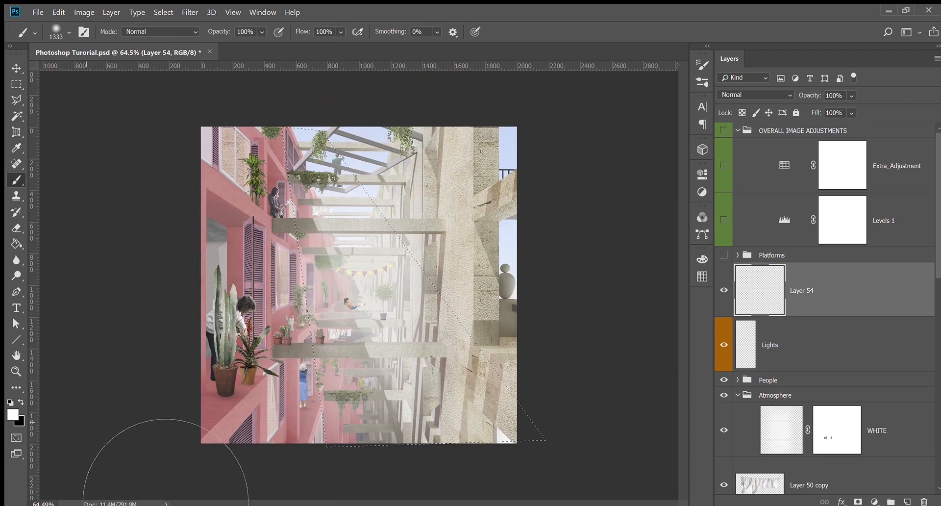
mouse_move(403, 222)
left_mouse_down()
mouse_move(399, 351)
mouse_move(426, 466)
left_mouse_up()
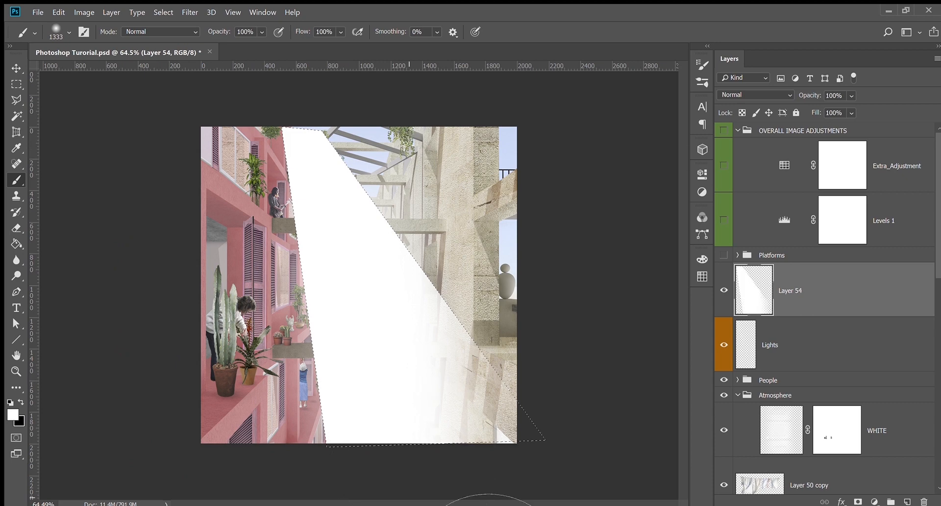
key("ctrl+d")
scroll(431, 378, "up", 2)
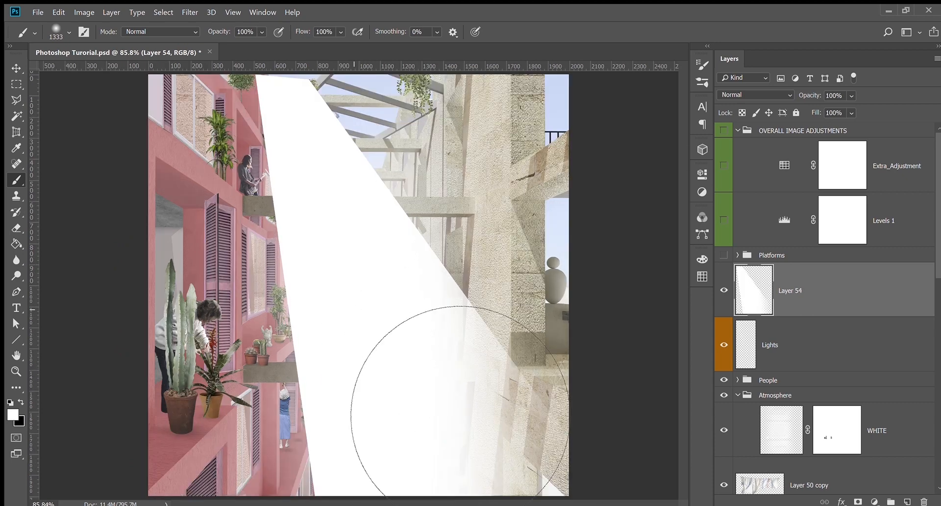
key("v")
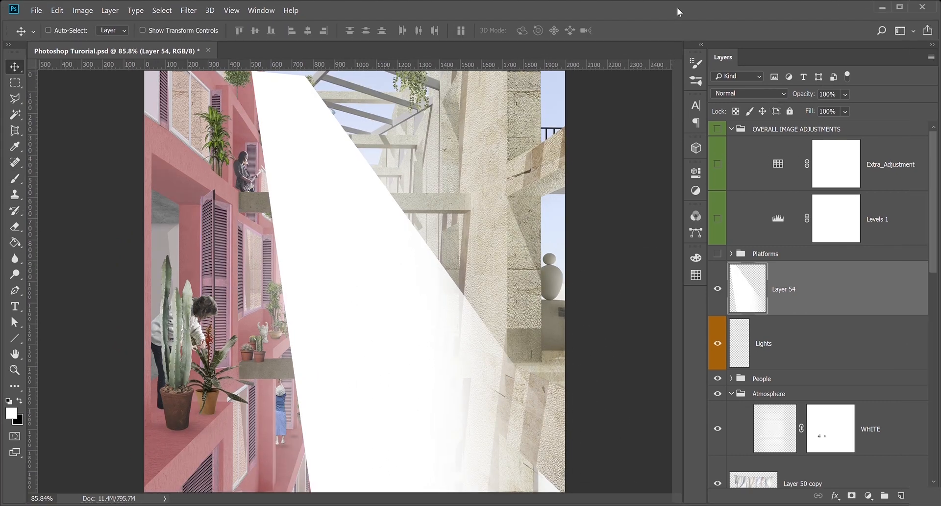
Lower Layer 54's opacity to 8% and set the eraser size to 205
left_click(845, 96)
left_click_drag(849, 107, 833, 108)
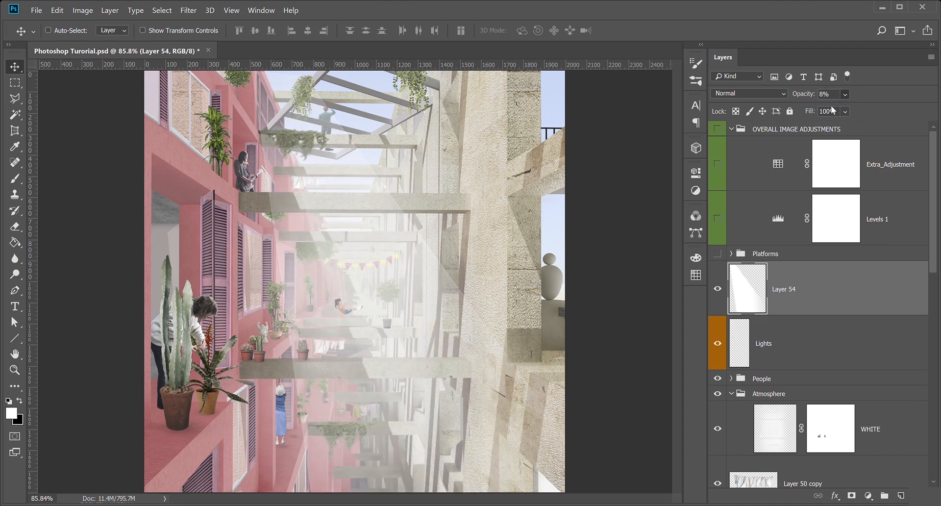
left_click(759, 11)
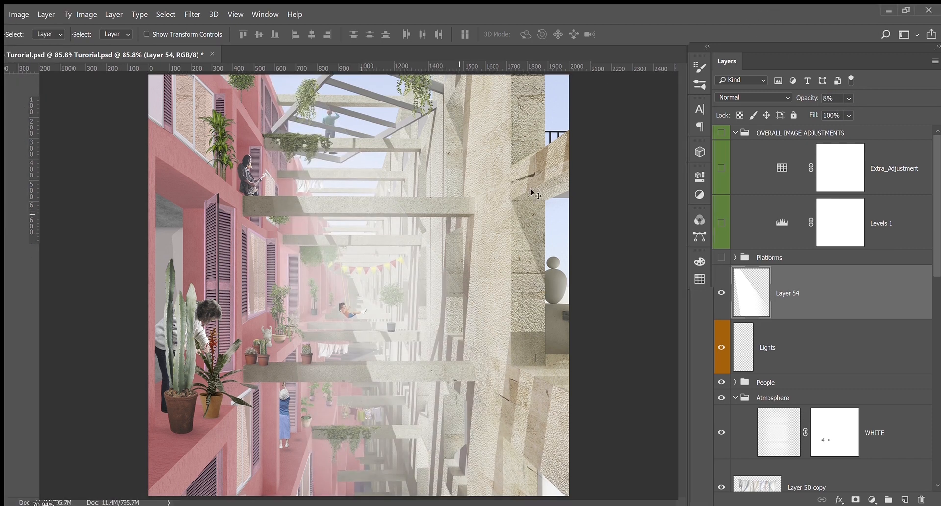
scroll(492, 232, "down", 2)
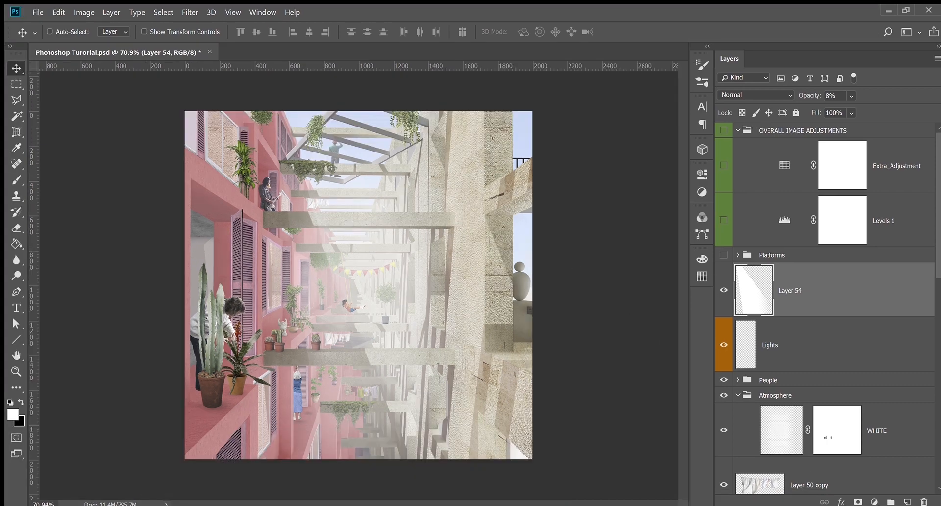
key("e")
left_click_drag(267, 211, 61, 227)
mouse_move(386, 423)
left_mouse_down()
mouse_move(327, 424)
mouse_move(296, 394)
left_mouse_up()
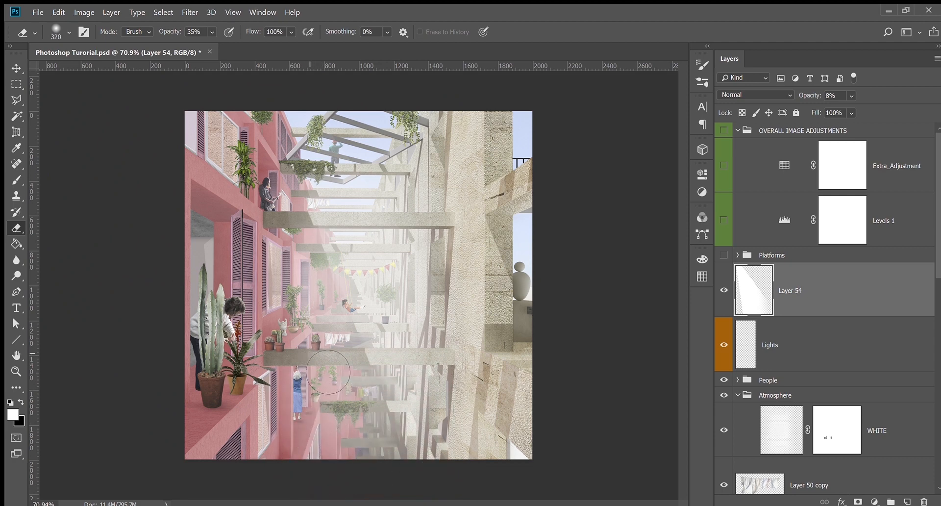
left_click_drag(347, 487, 328, 488)
Compare the haze with Layer 54 on and off, then delete Layer 54
left_click(723, 293)
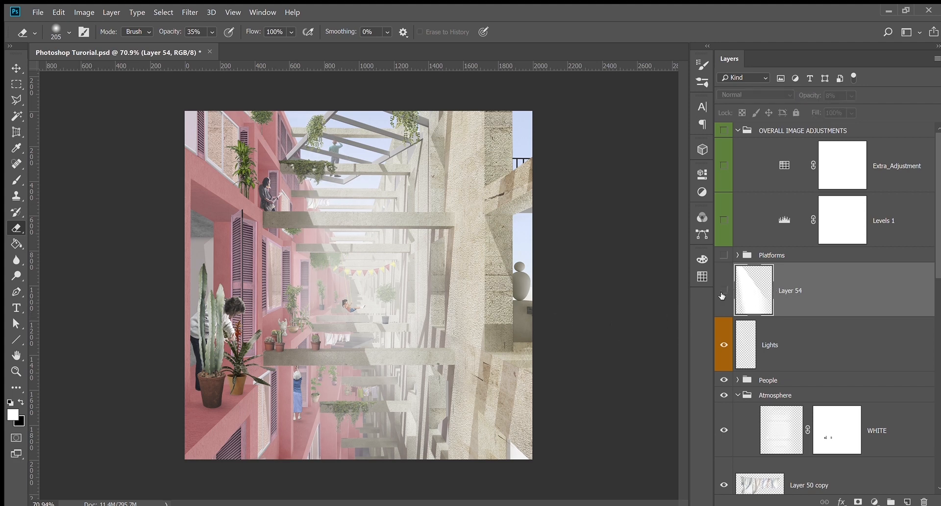
left_click(722, 294)
left_click(722, 295)
left_click(722, 294)
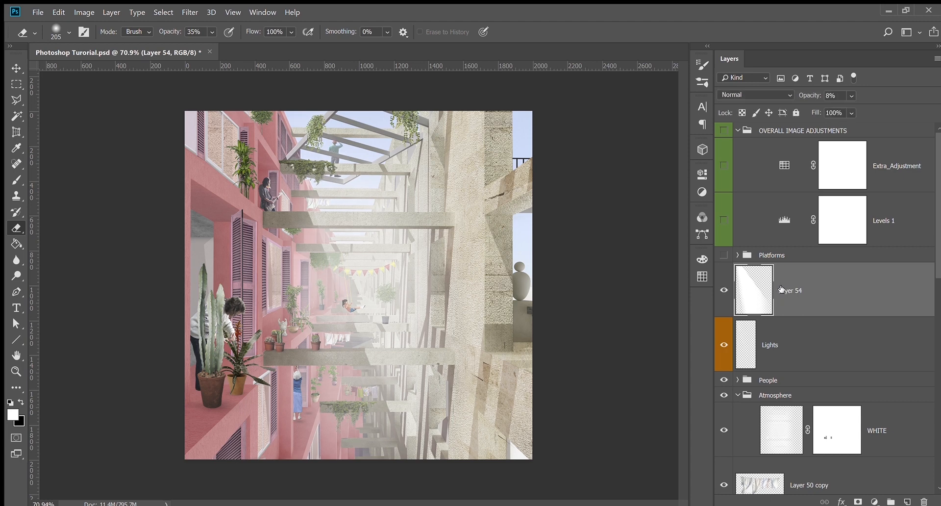
key("Delete")
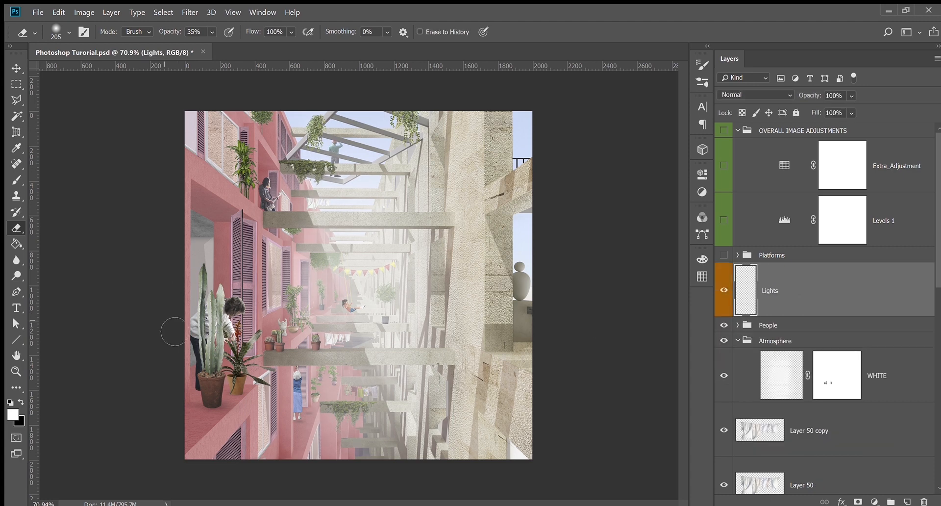
Show Mesh 1 in Platforms, collapse the group, and compare it hidden and shown
left_click(16, 69)
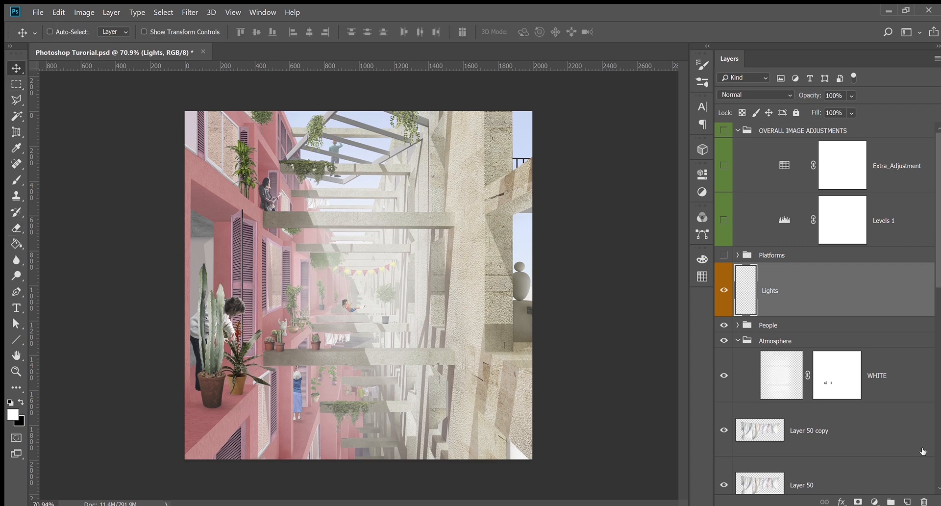
left_click(738, 255)
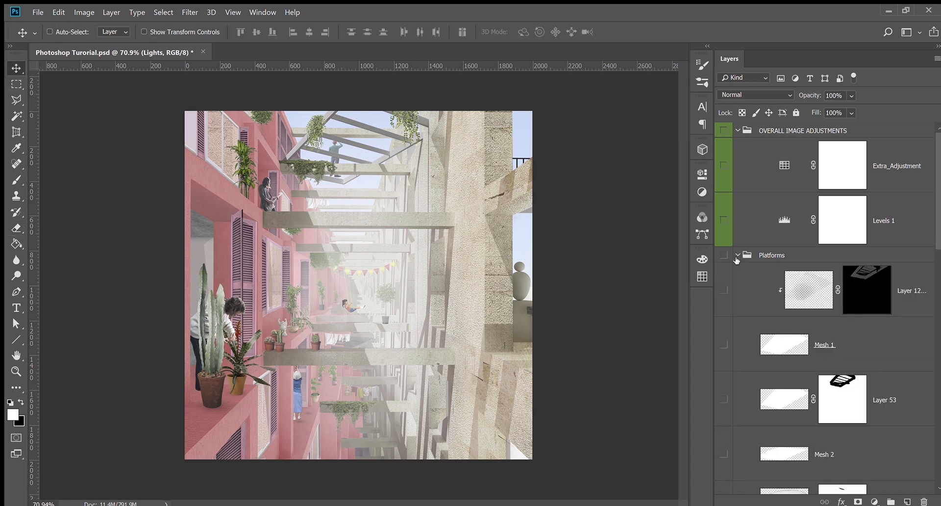
left_click(724, 345)
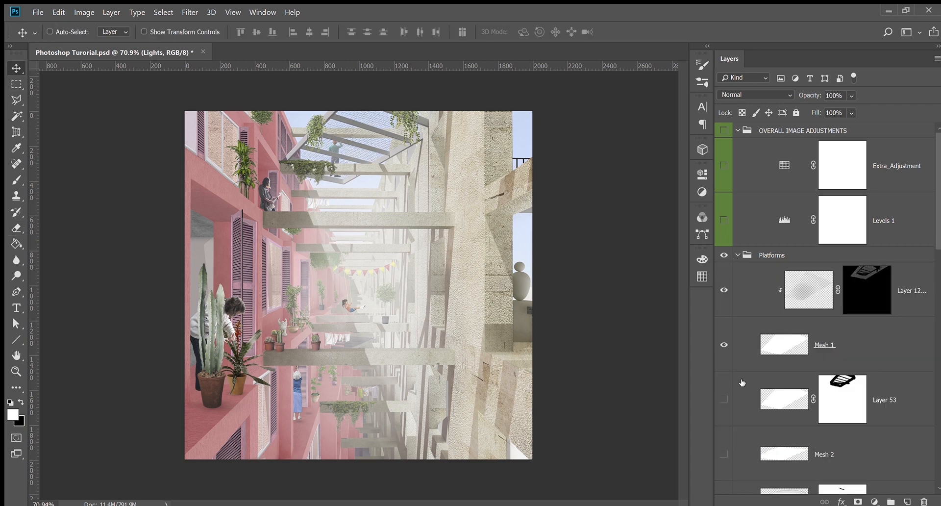
scroll(738, 363, "down", 2)
left_click_drag(724, 320, 724, 363)
scroll(743, 289, "up", 2)
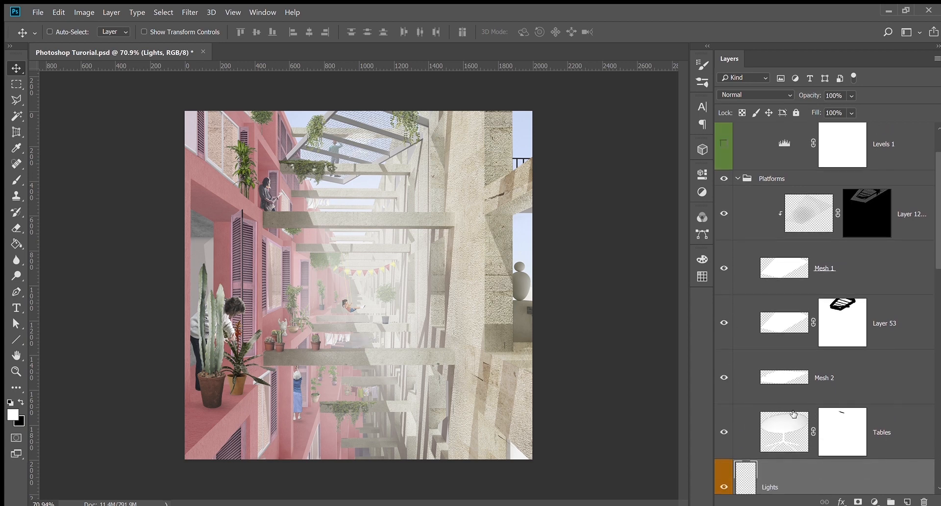
left_click(737, 255)
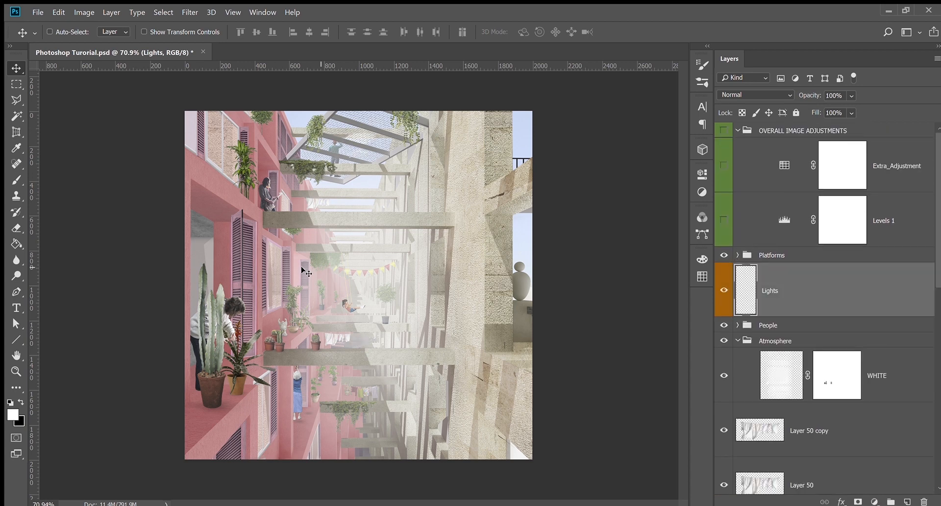
left_click(724, 255)
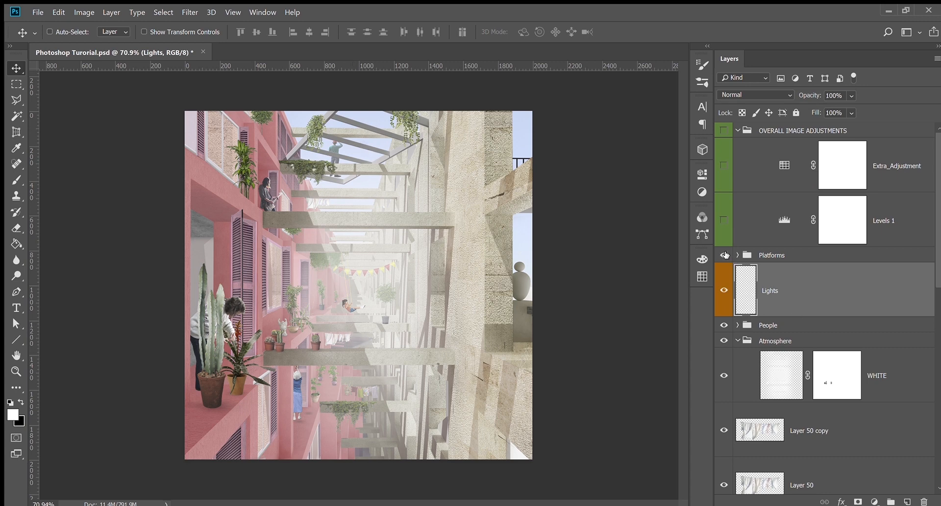
left_click(724, 255)
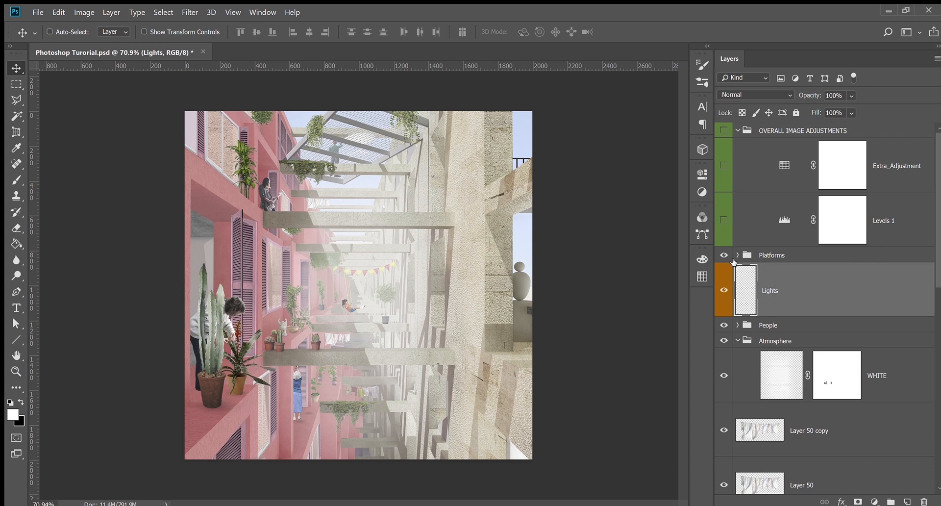
Collapse the Atmosphere group and scroll through the layer list
left_click(737, 341)
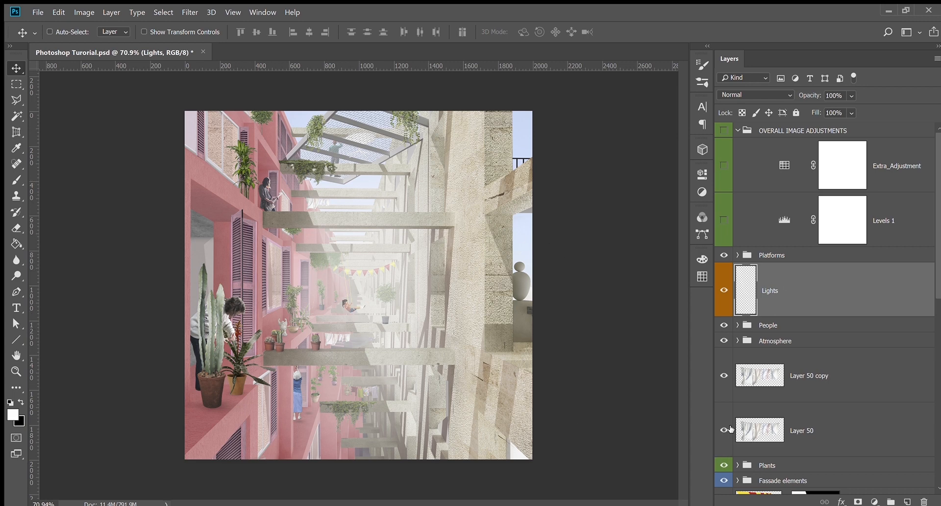
scroll(730, 429, "down", 1)
scroll(774, 422, "up", 1)
scroll(820, 415, "down", 3)
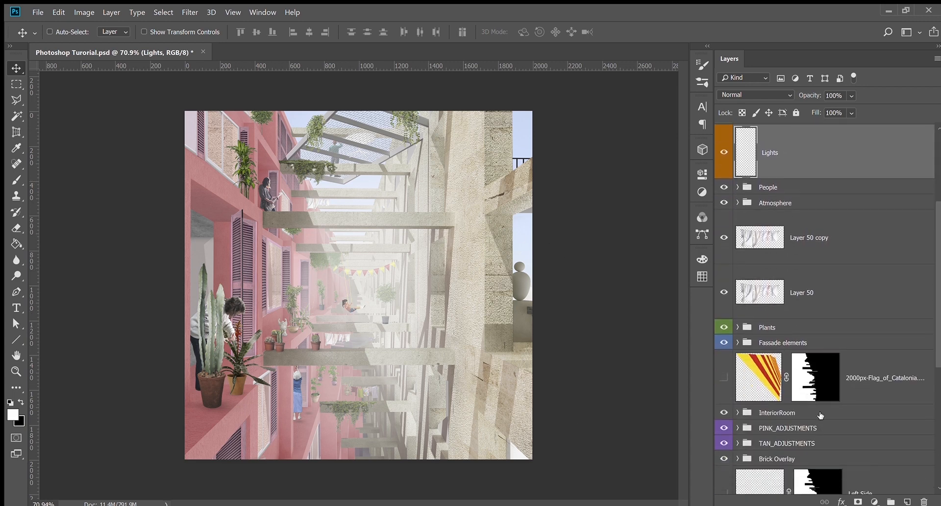
scroll(820, 415, "down", 3)
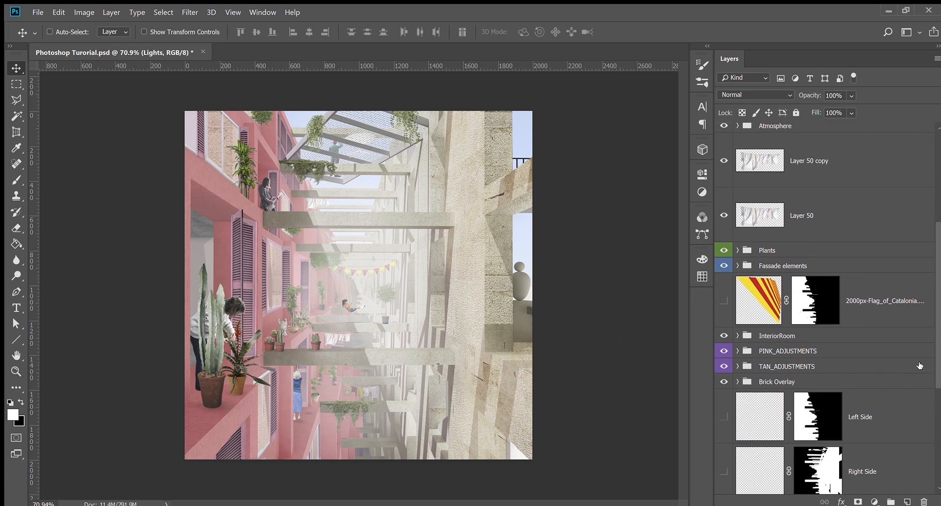
scroll(920, 365, "up", 8)
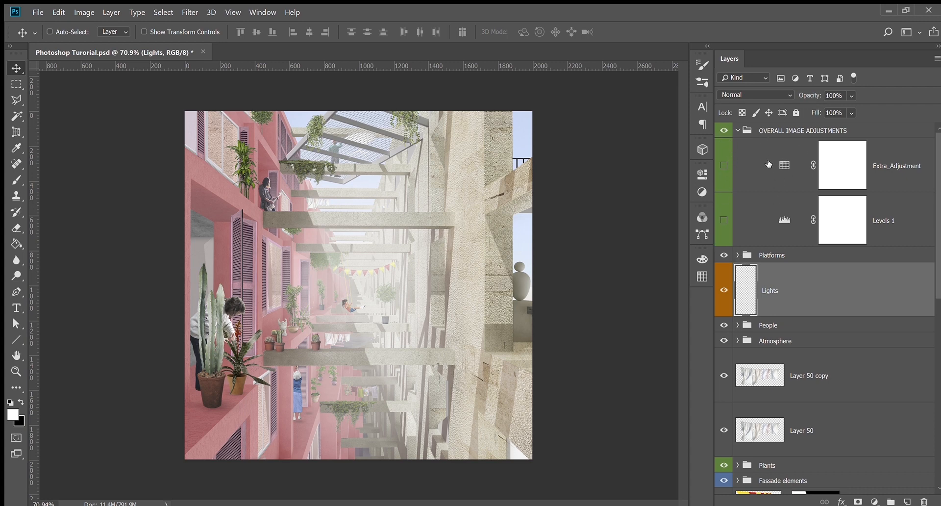
Try an orange label on the OVERALL IMAGE ADJUSTMENTS group, then undo it
left_click(779, 131)
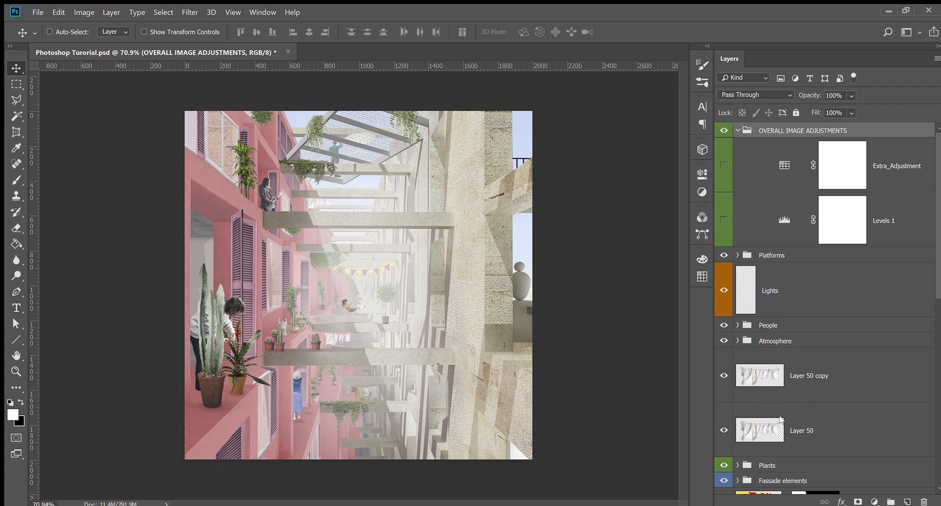
left_click(778, 442)
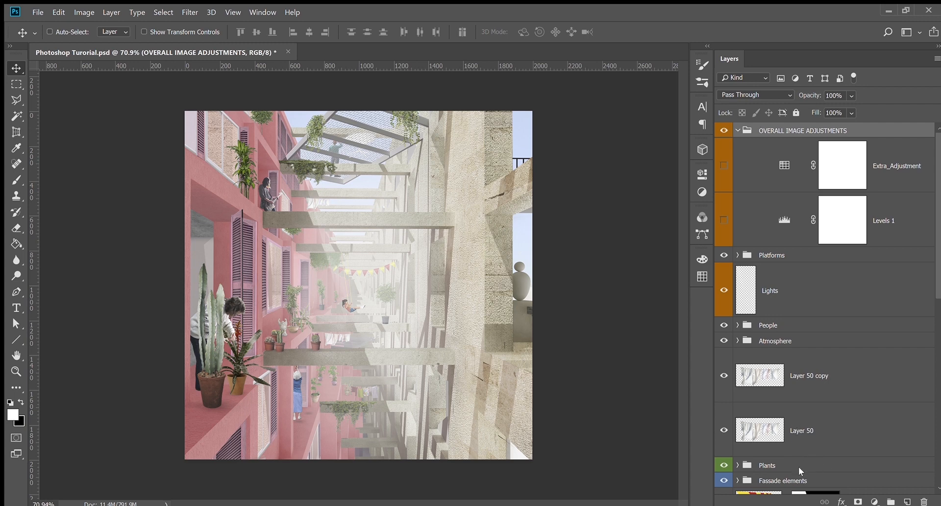
key("ctrl+z")
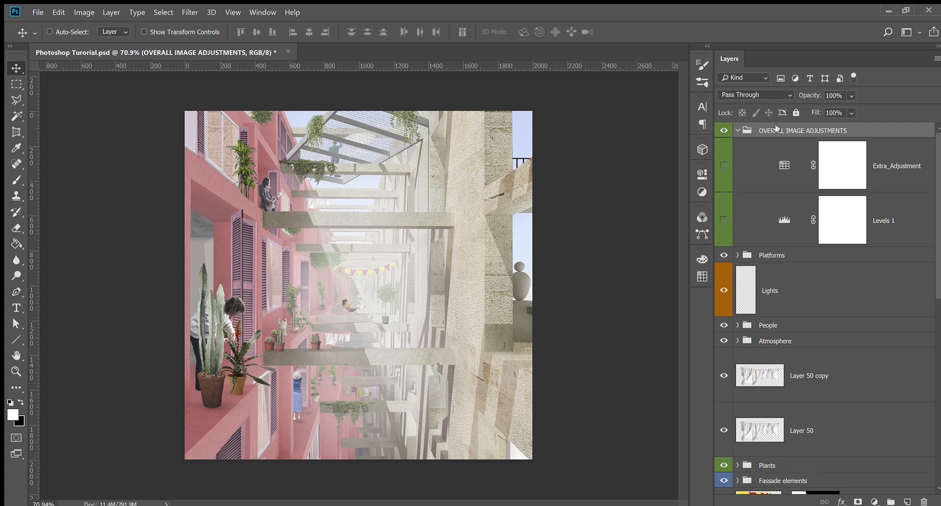
Turn on the Levels 1 adjustment, comparing the image before and after
left_click(723, 220)
left_click(722, 227)
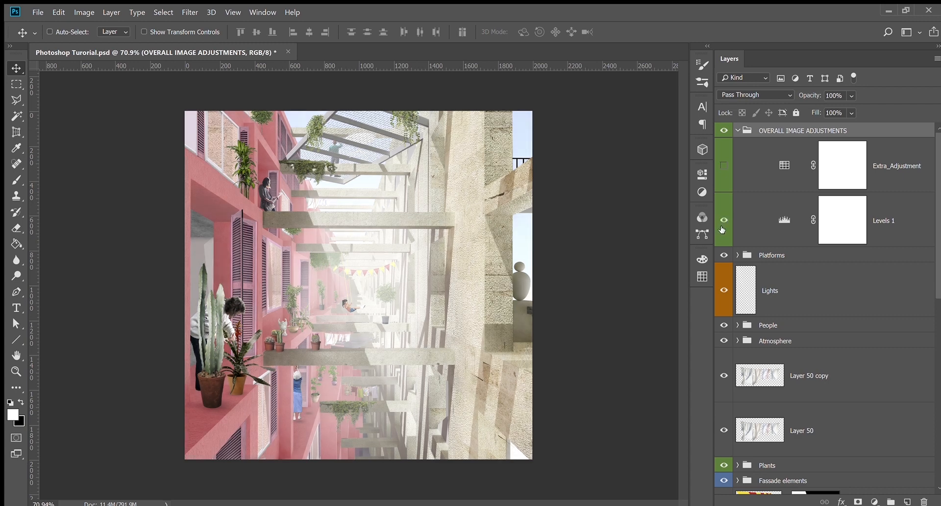
left_click(722, 227)
left_click(722, 226)
left_click(775, 226)
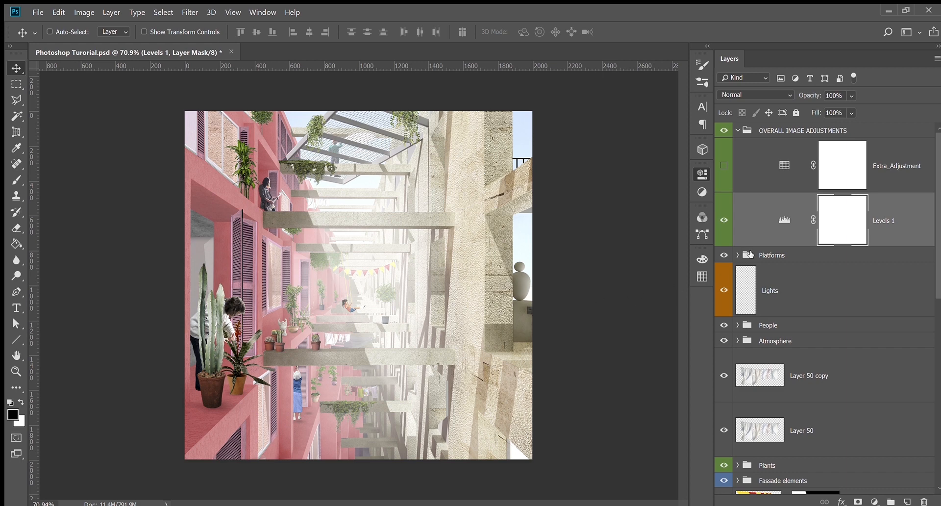
left_click(724, 219)
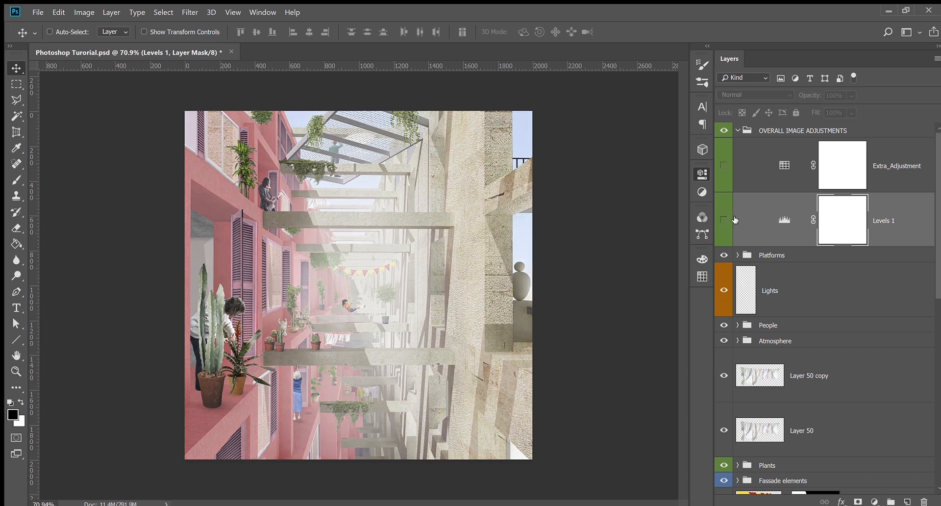
left_click(724, 219)
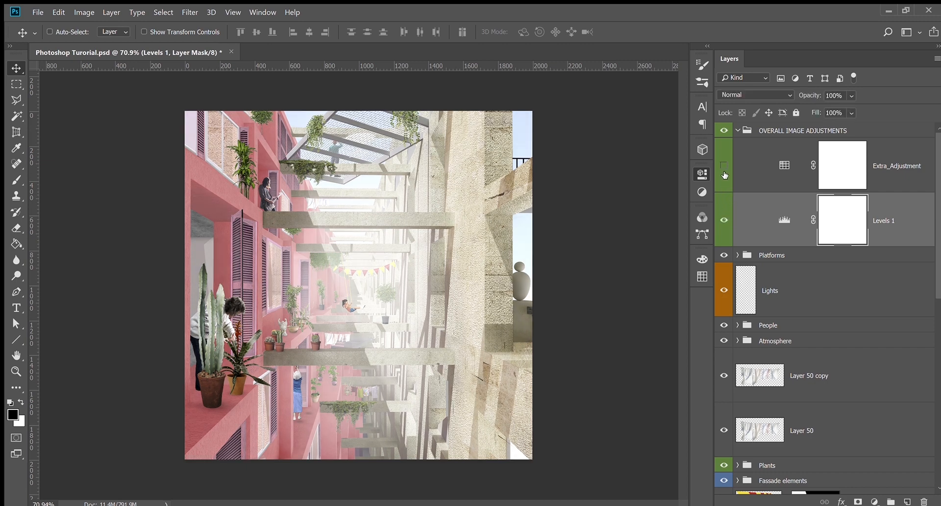
Add a Color Lookup adjustment layer above Extra_Adjustment
left_click(842, 161)
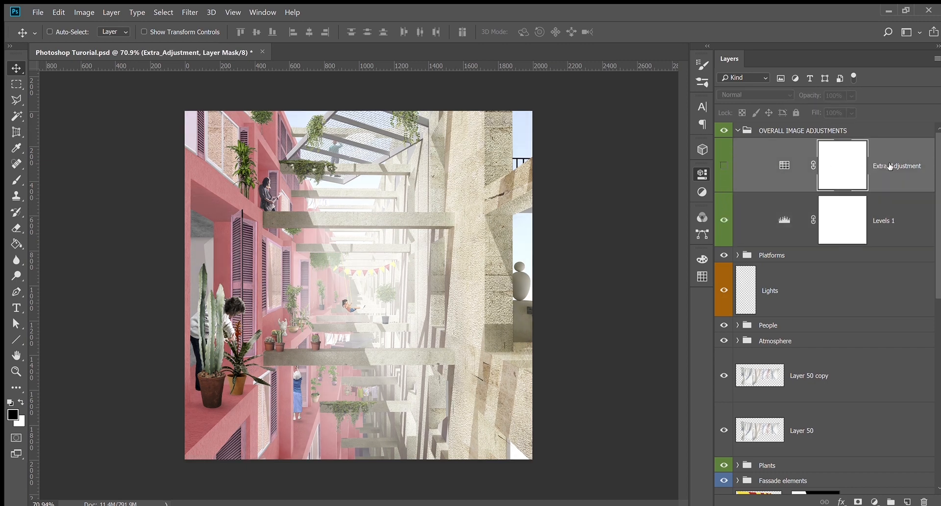
left_click(698, 190)
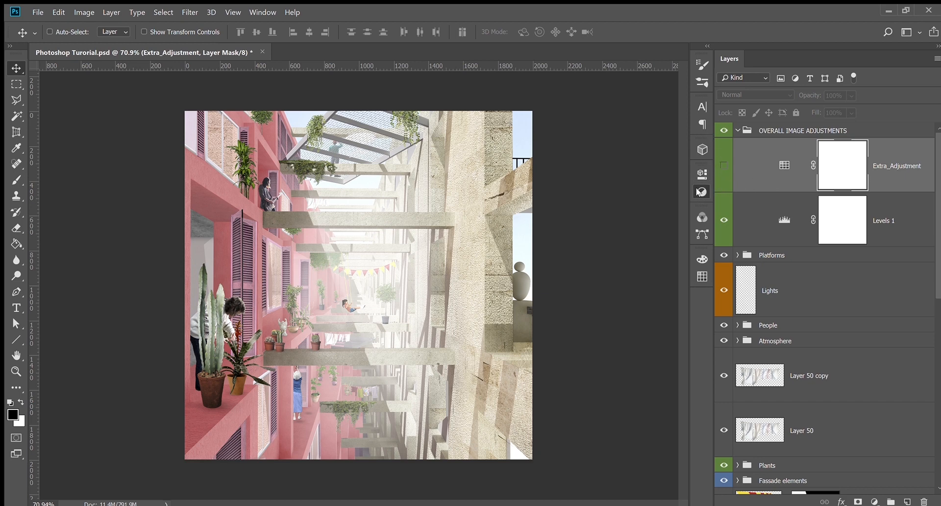
left_click(614, 213)
left_click(887, 227)
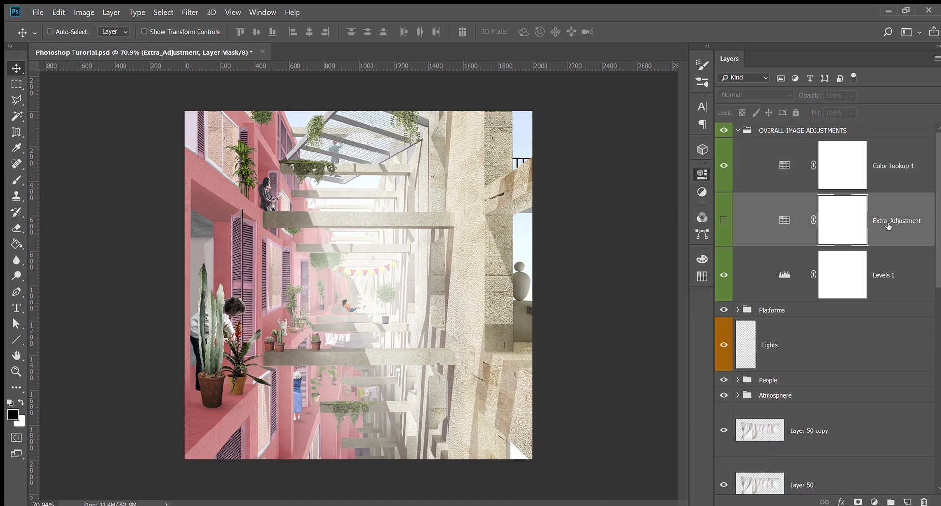
Remove the Extra_Adjustment layer, then the Color Lookup 1 grade, keeping Levels 1 and the pink facade
key("Delete")
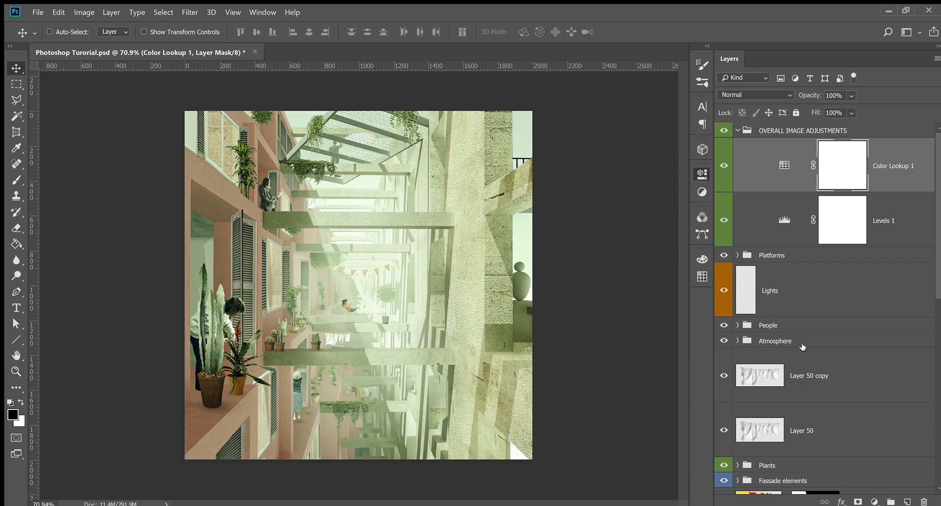
key("Delete")
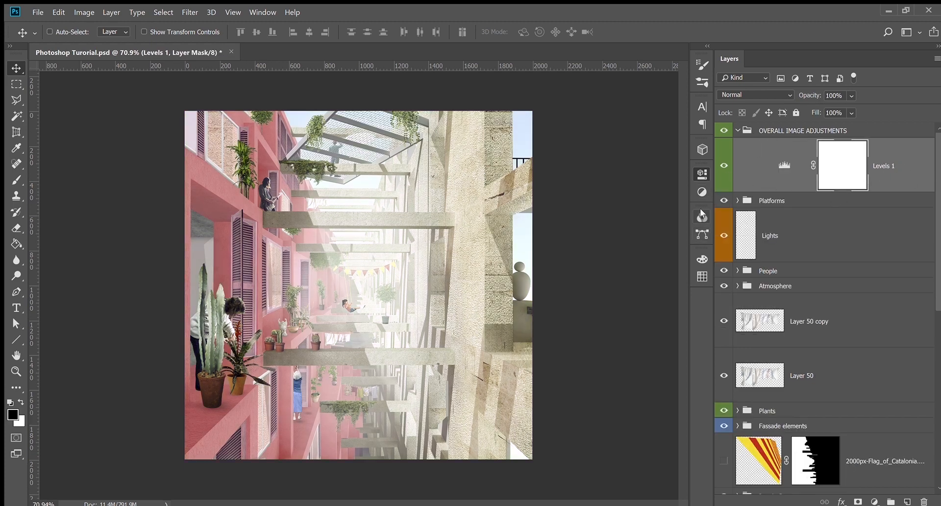
left_click(702, 192)
left_click(564, 210)
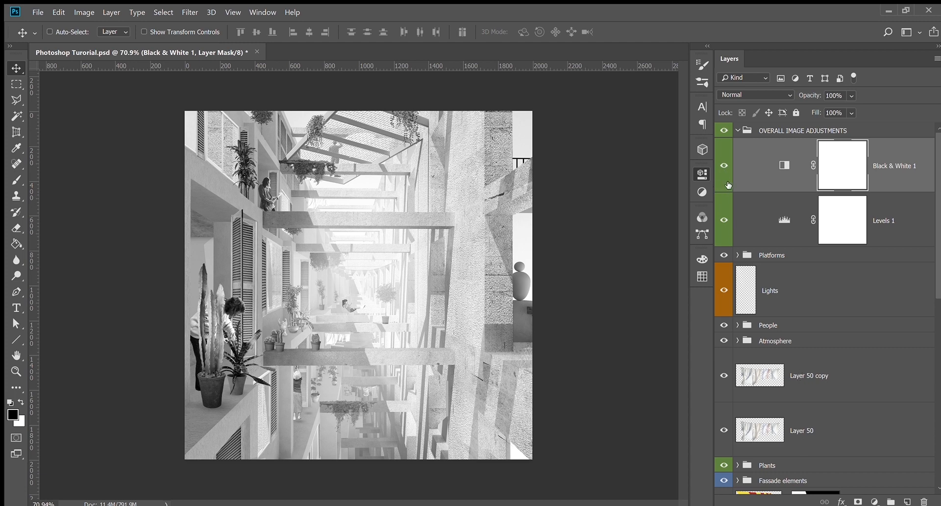
left_click(898, 182)
key("Delete")
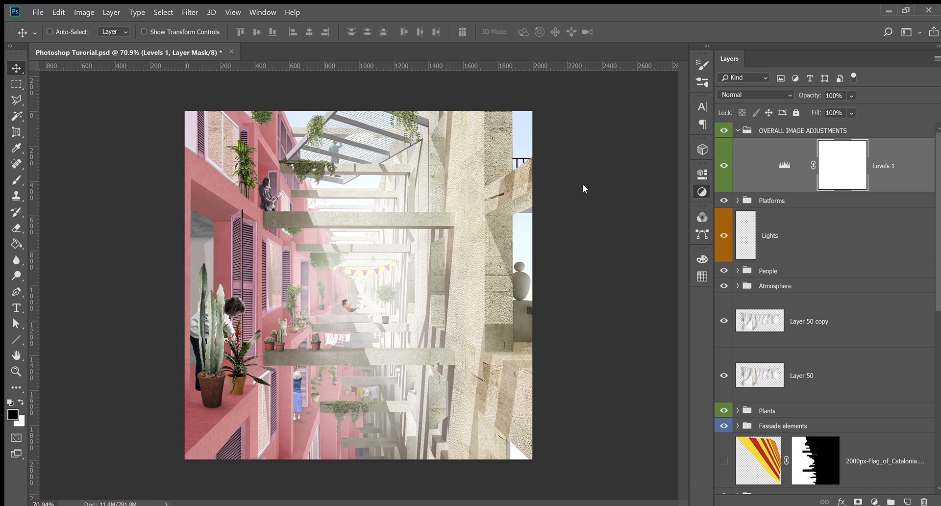
left_click(834, 200)
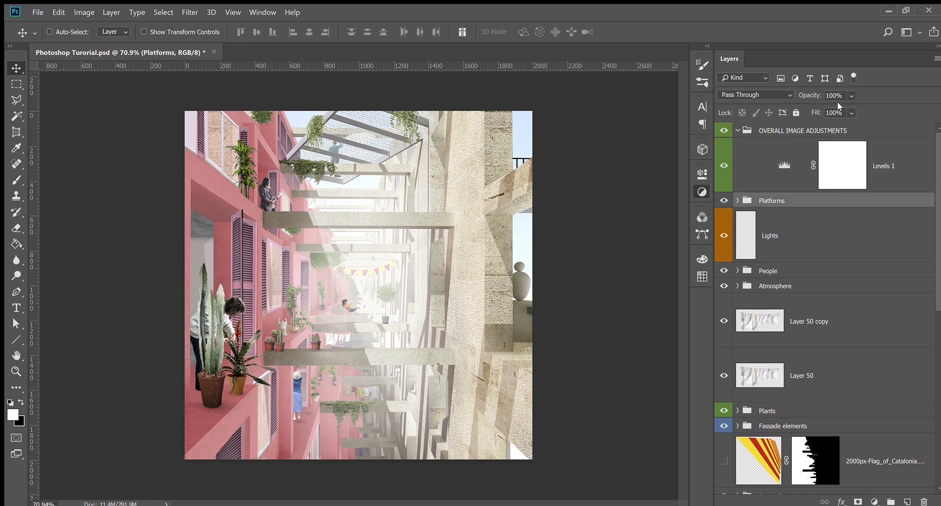
left_click(851, 188)
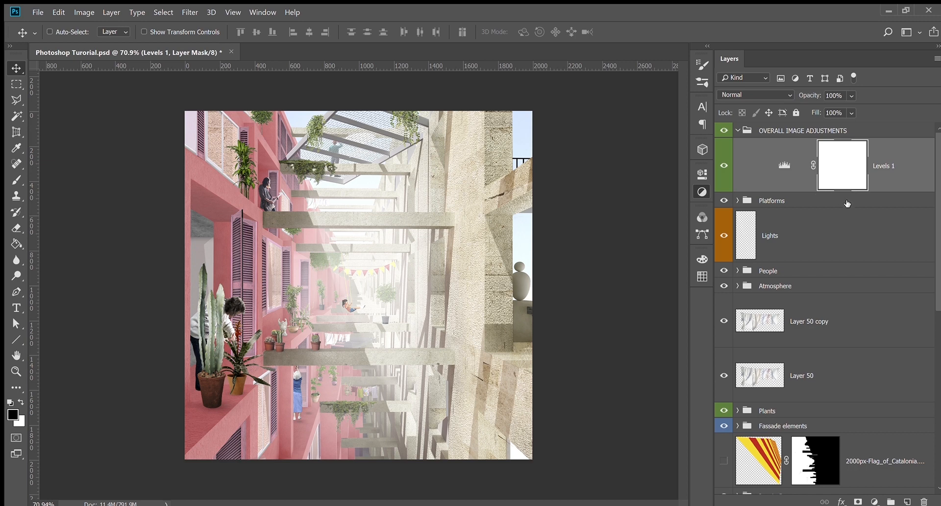
scroll(829, 216, "down", 3)
scroll(928, 192, "down", 1)
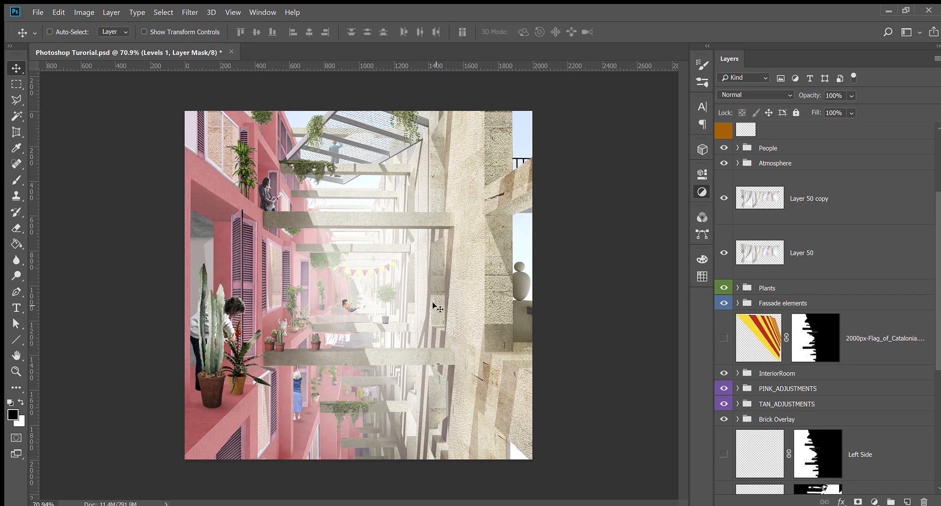
scroll(858, 336, "down", 5)
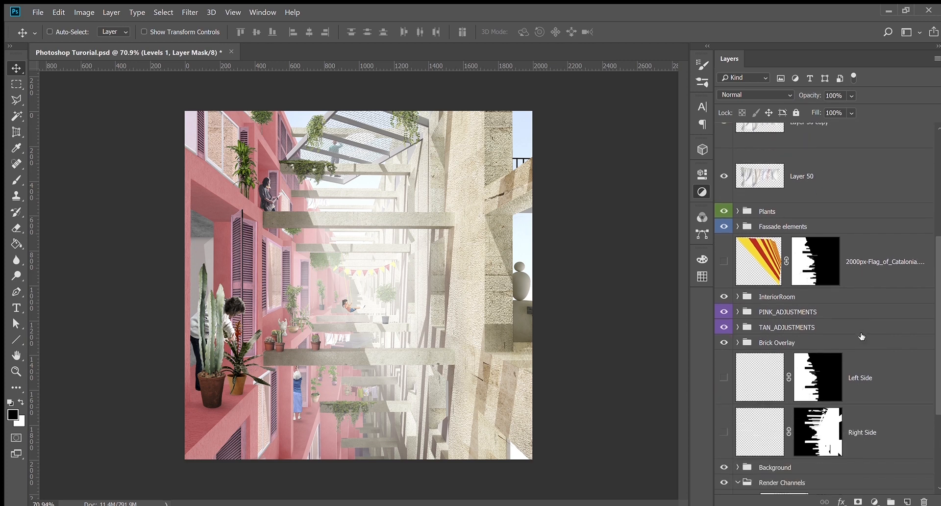
scroll(839, 324, "up", 2)
scroll(840, 323, "up", 4)
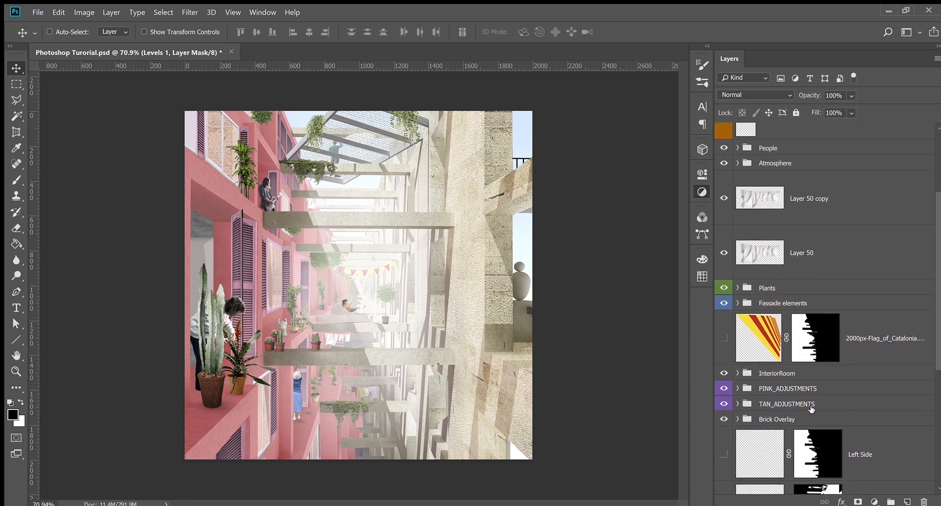
scroll(797, 350, "down", 3)
scroll(798, 350, "up", 6)
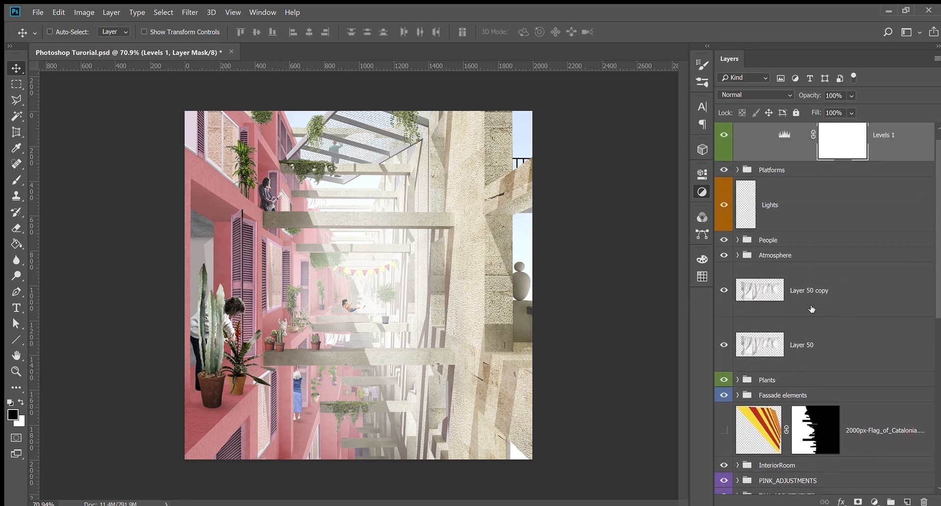